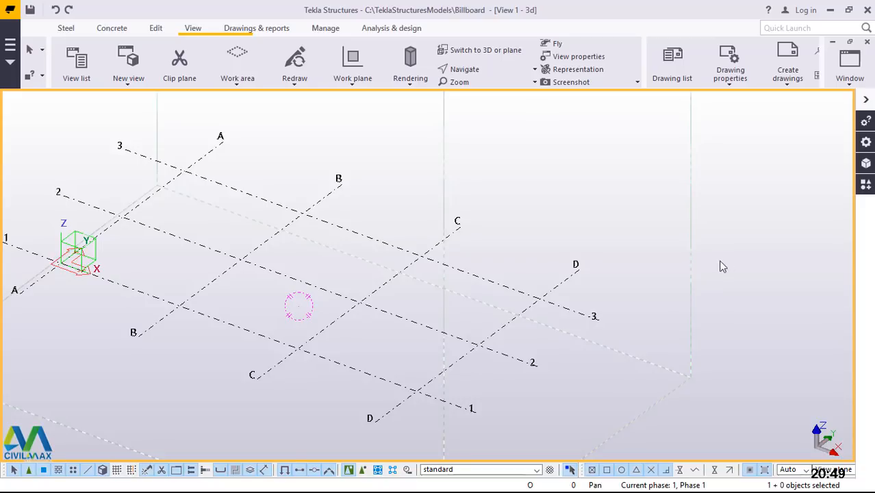
scroll(228, 272, "up", 5)
scroll(355, 316, "down", 6)
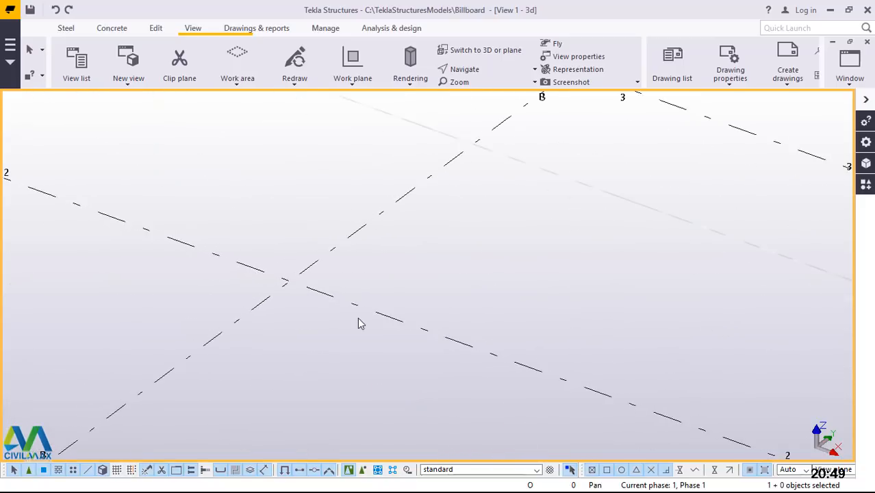
scroll(339, 338, "up", 4)
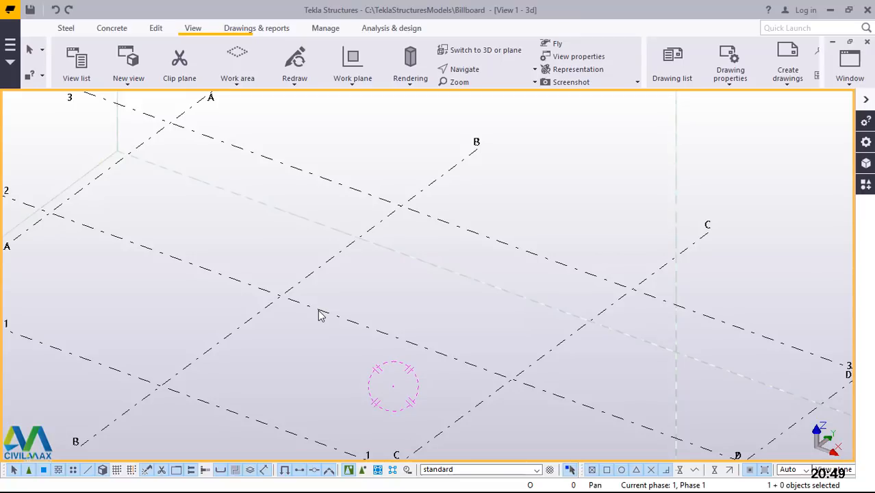
double_click(280, 300)
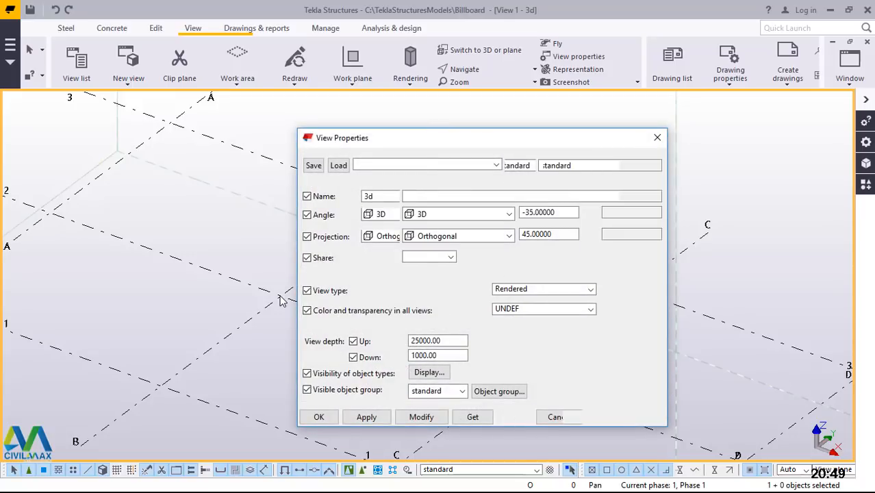
left_click(657, 140)
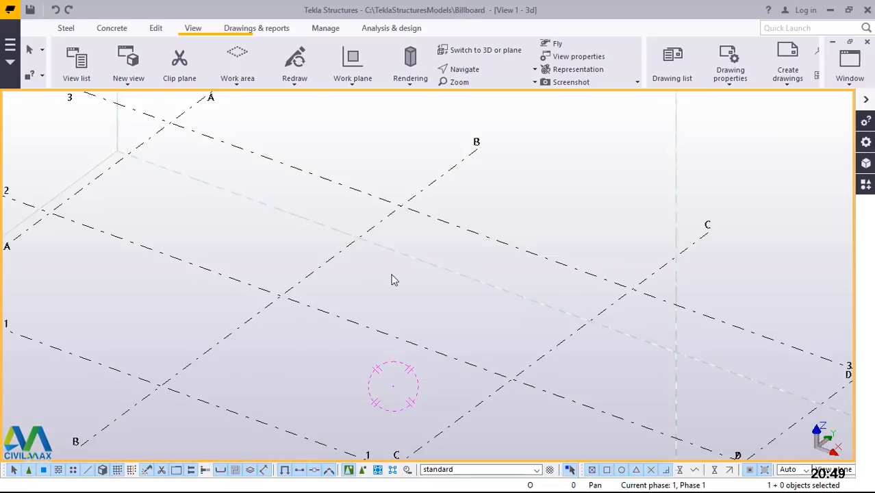
Step: Check the X, Y and Z coordinates in the grid's properties, leaving them as they are
double_click(337, 321)
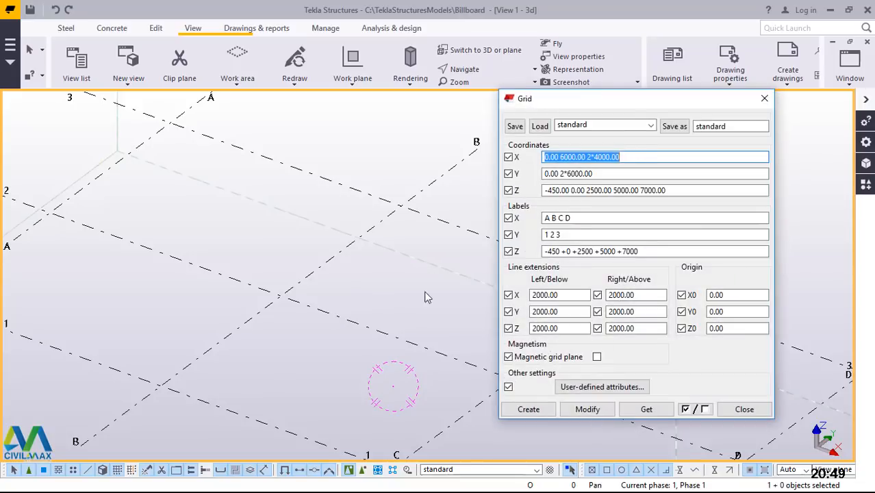
left_click_drag(602, 158, 531, 156)
left_click_drag(611, 174, 543, 173)
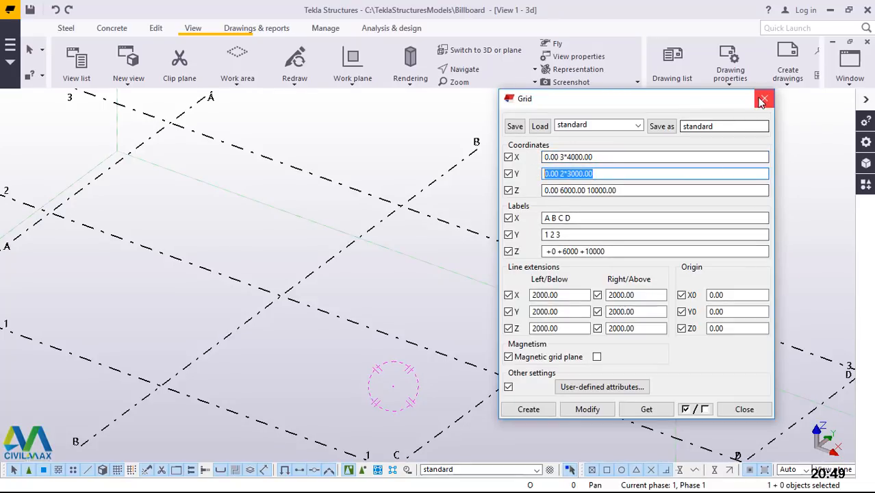
left_click(763, 102)
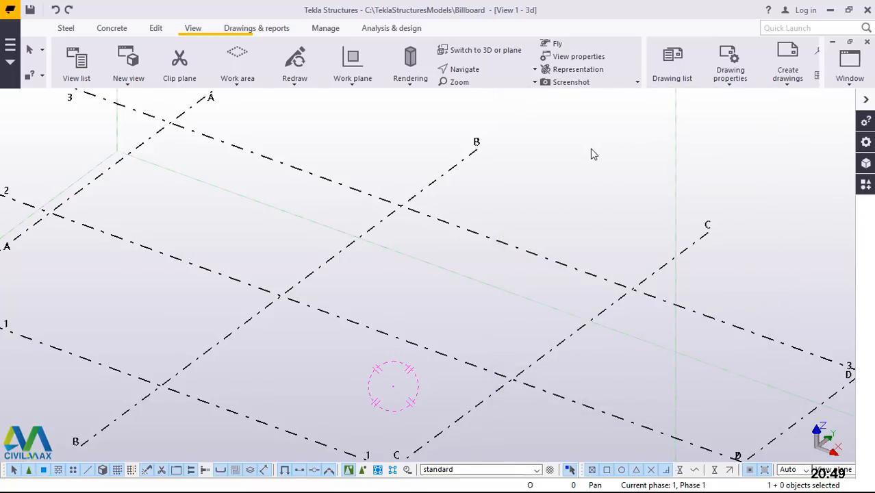
Step: Place a steel column at the intersection of grid lines B and 2
scroll(363, 291, "down", 8)
scroll(409, 275, "up", 4)
scroll(404, 252, "up", 4)
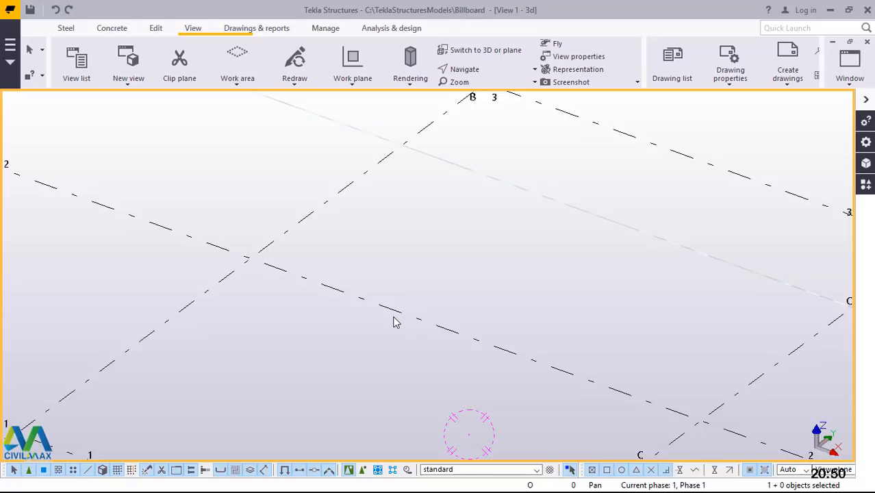
scroll(387, 318, "down", 6)
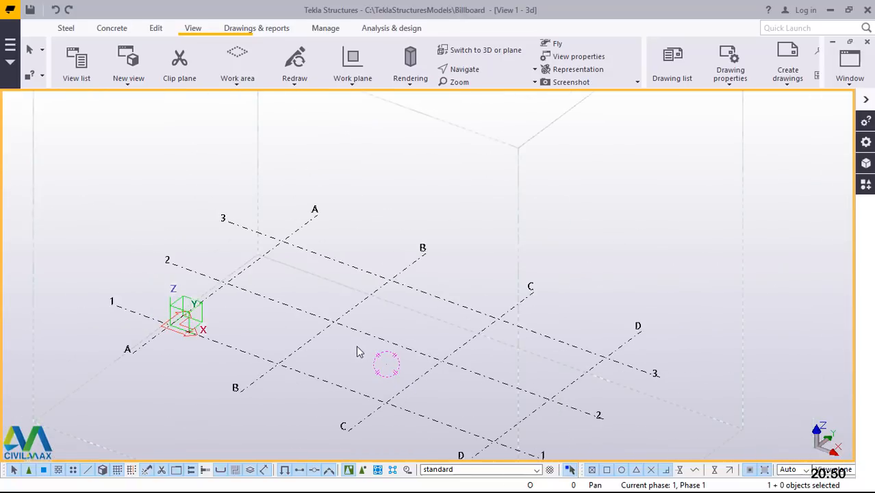
scroll(369, 308, "up", 3)
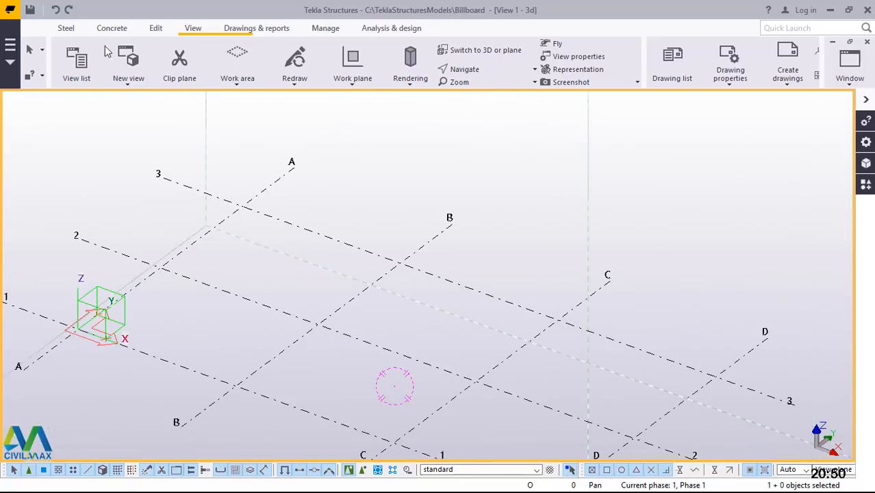
left_click(66, 29)
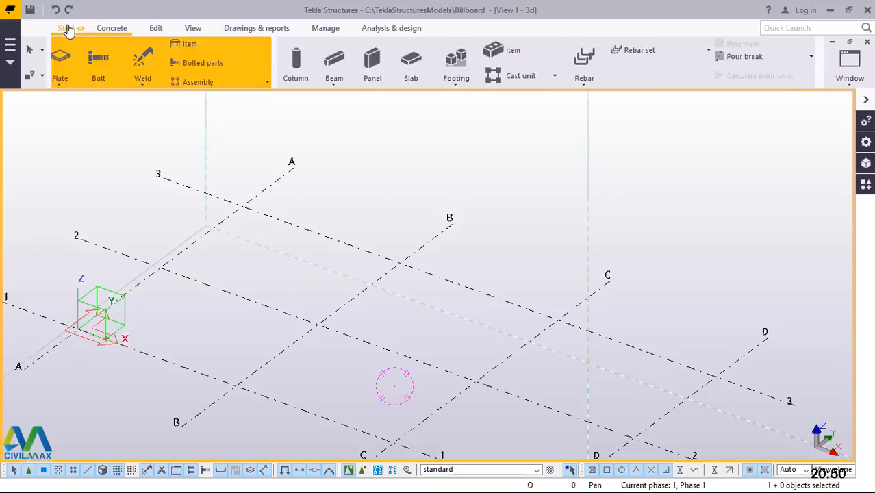
left_click(76, 62)
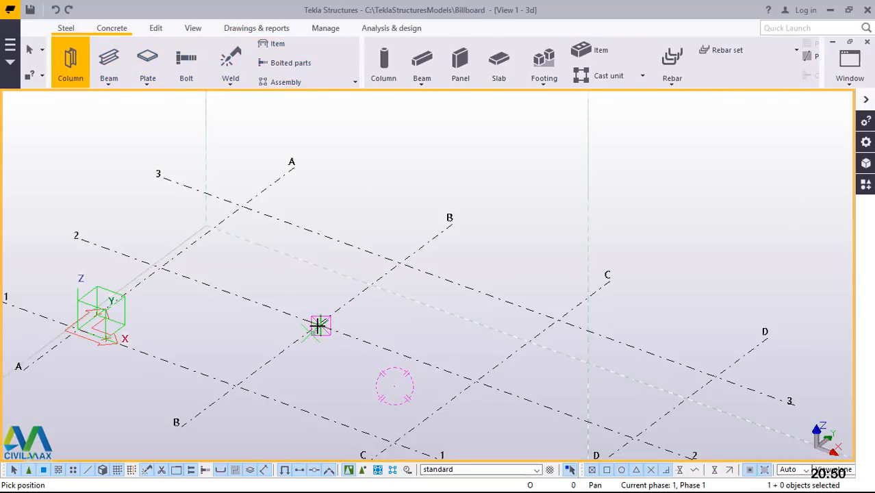
scroll(319, 326, "up", 5)
scroll(314, 322, "up", 2)
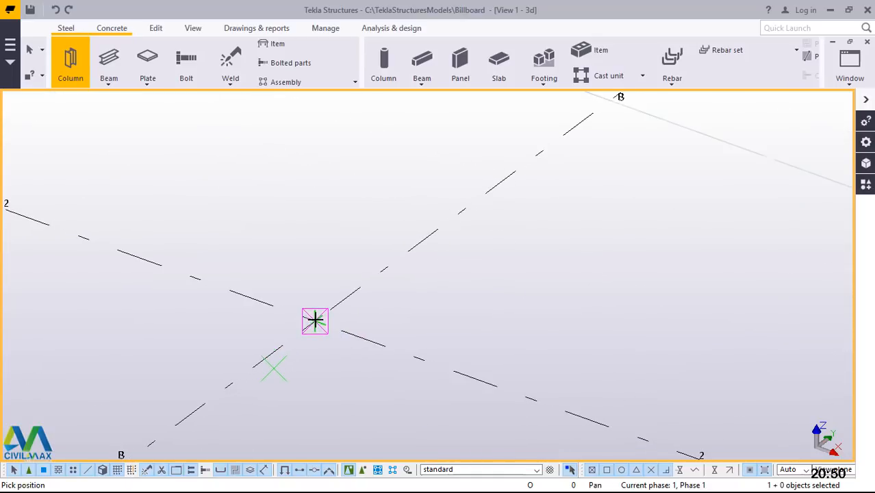
left_click(315, 321)
right_click(406, 132)
left_click(438, 141)
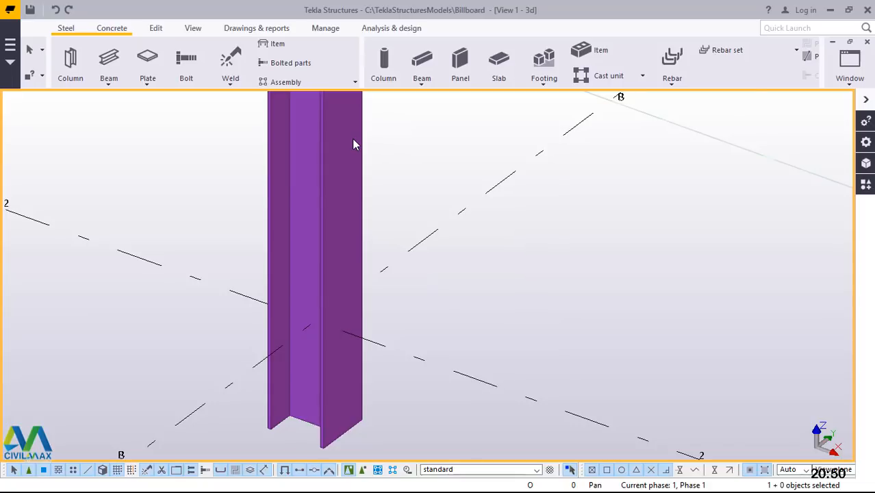
Step: Change the column's profile to the circular hollow section CF-CHS508.0*6.3 from the 508.0 group of CF-CHS's
double_click(353, 144)
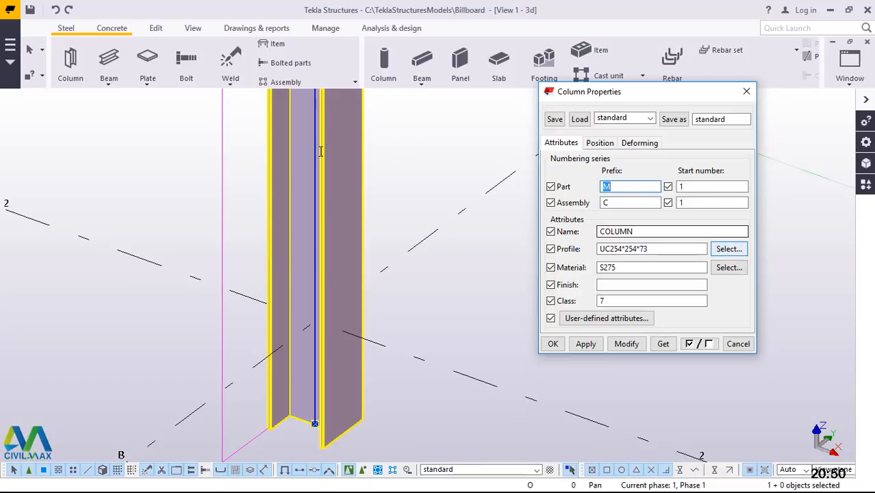
left_click(499, 131)
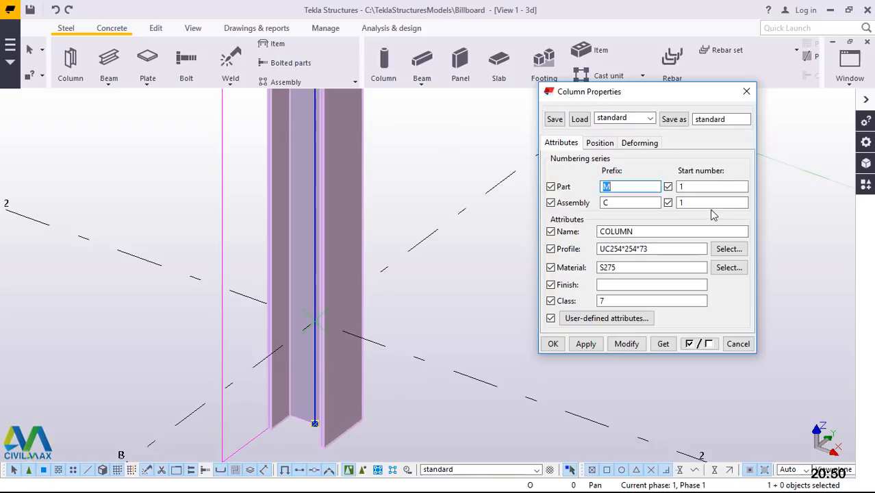
left_click(735, 250)
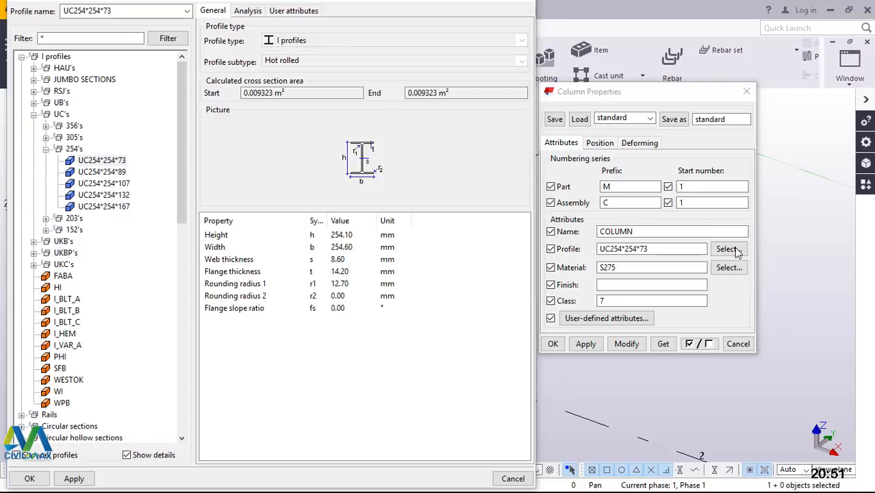
left_click(33, 114)
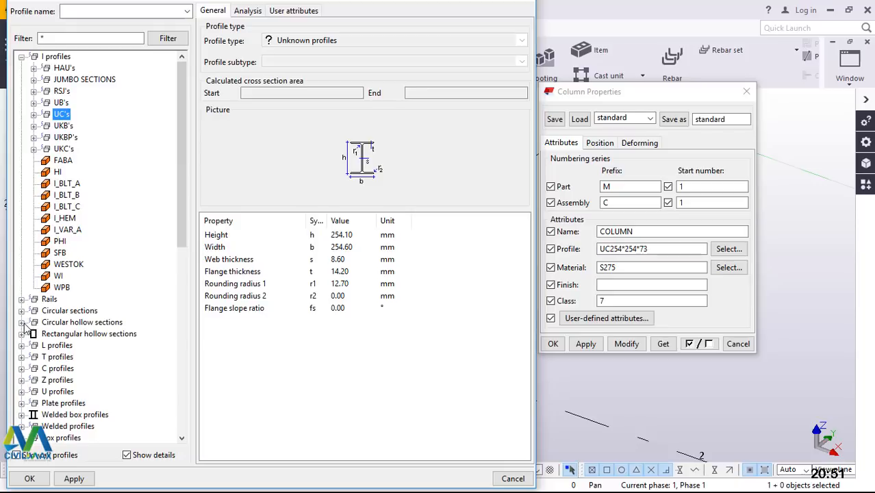
left_click(25, 323)
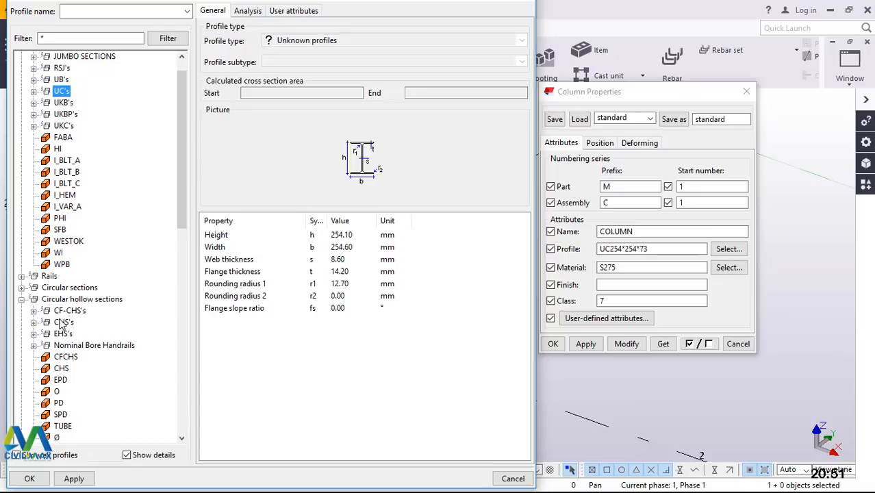
left_click(34, 311)
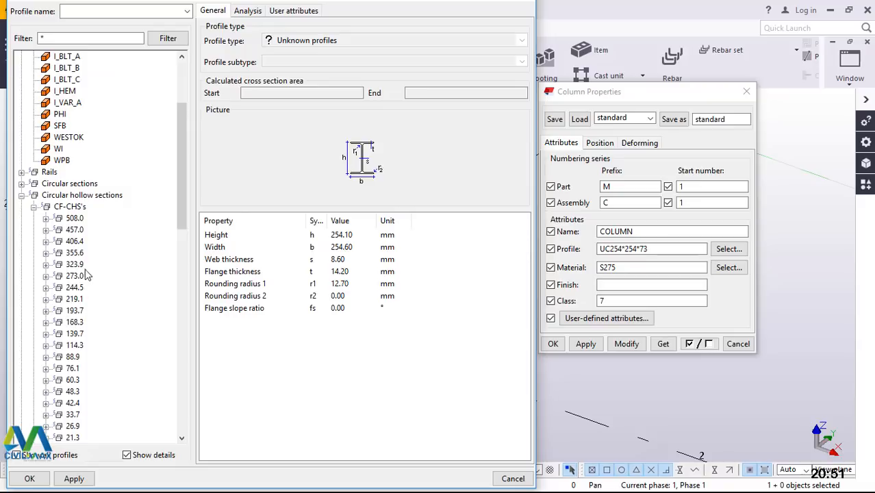
left_click(46, 218)
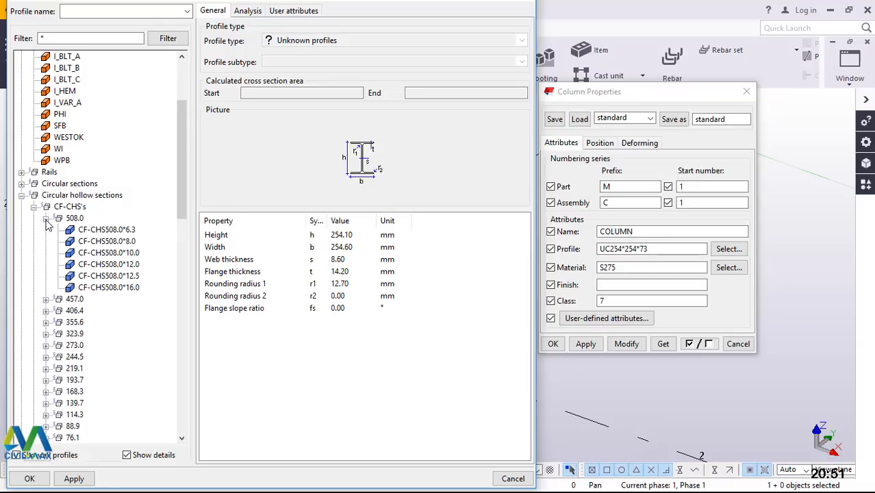
left_click(124, 231)
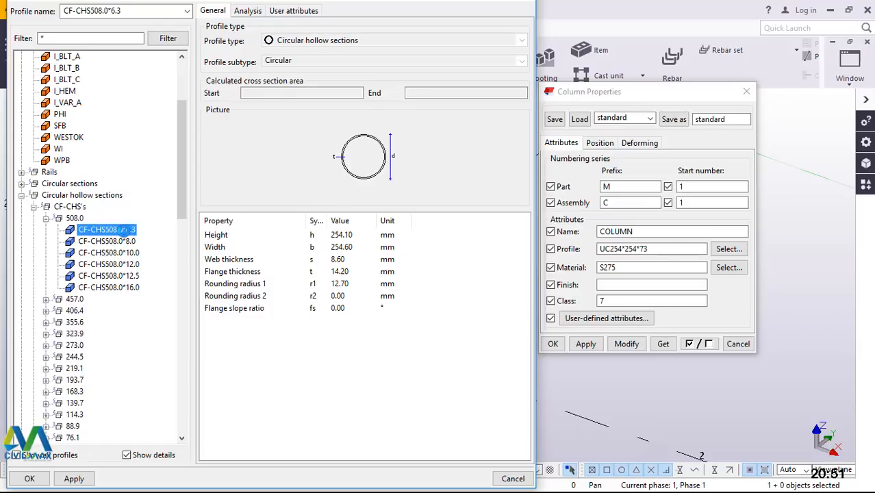
left_click(74, 479)
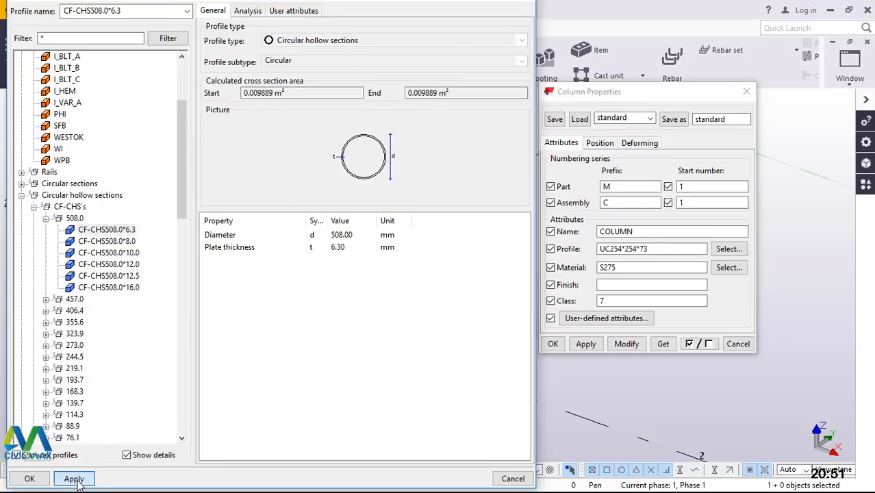
left_click(31, 479)
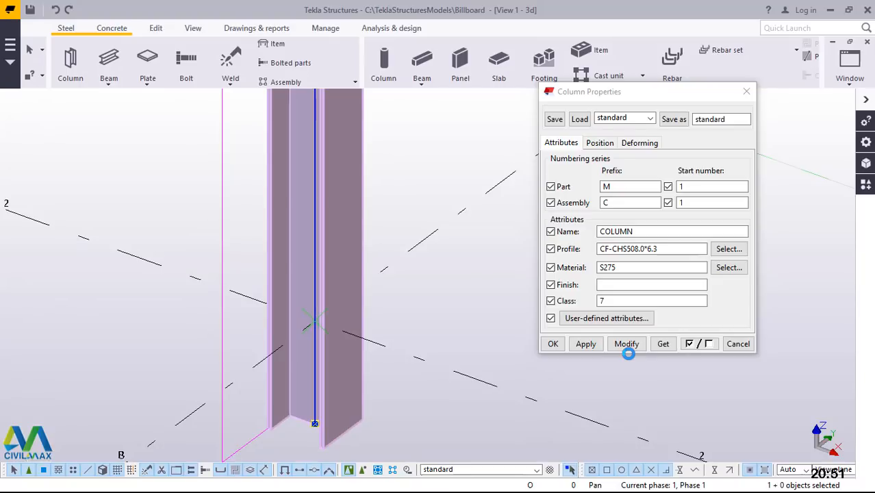
left_click(626, 345)
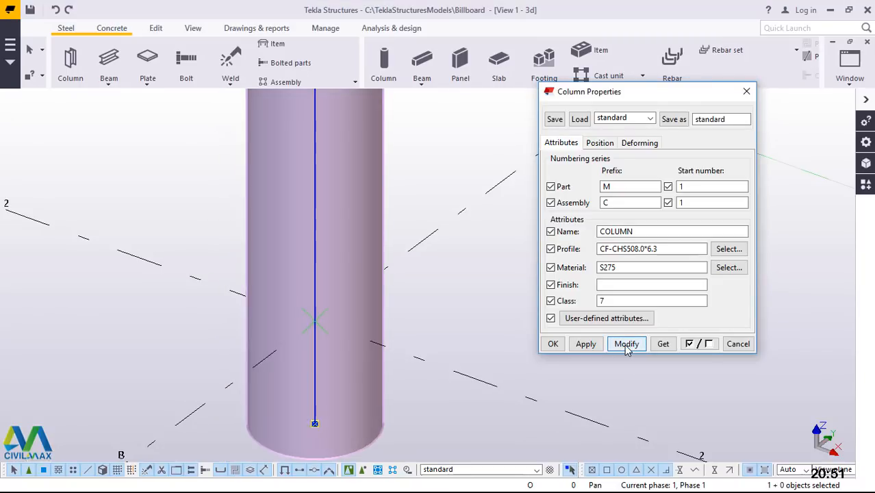
Step: Set the column's class to 1 and apply it to the model
left_click(598, 301)
double_click(596, 300)
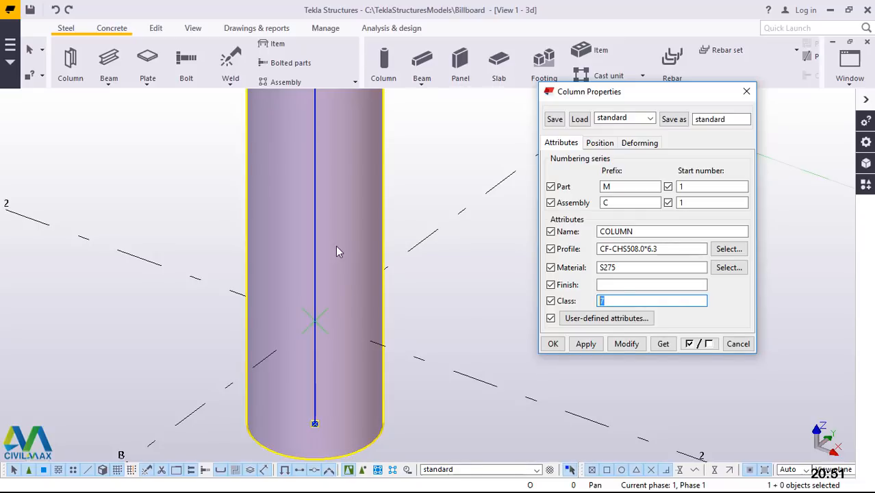
type("1")
left_click(627, 344)
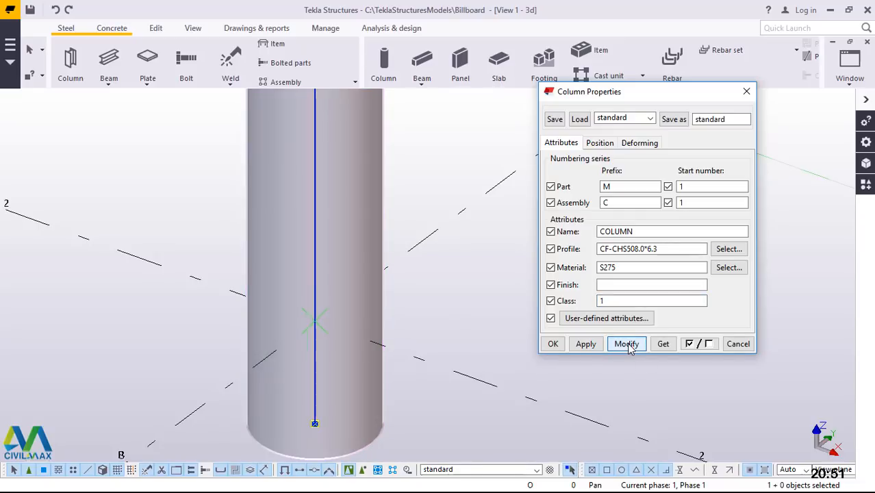
Step: Set the selected column's class to 3 and apply it to the model
left_click(474, 277)
double_click(617, 301)
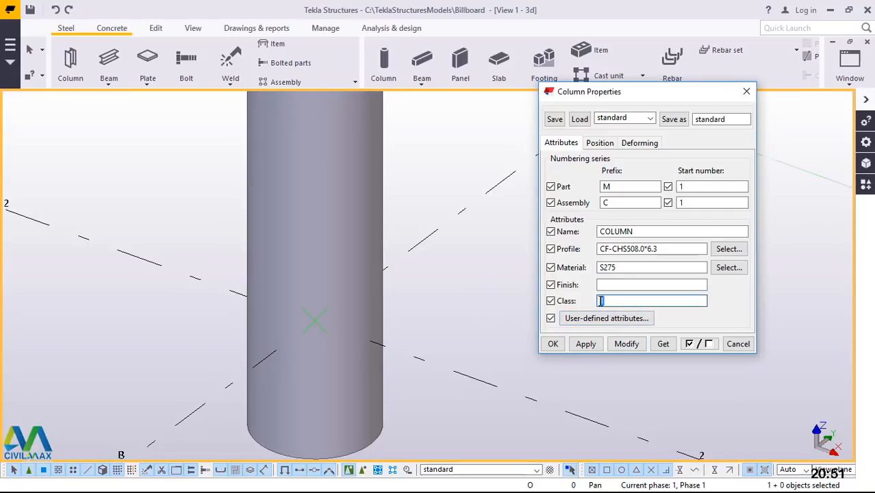
left_click(603, 301)
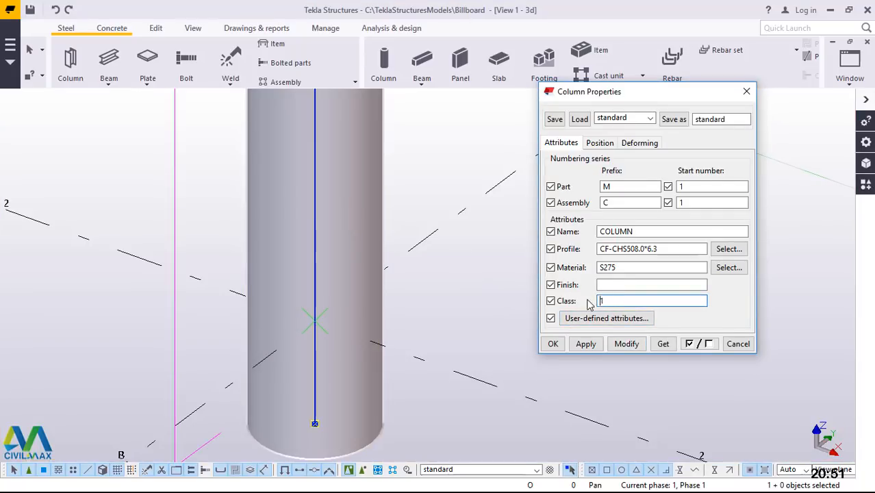
left_click_drag(605, 301, 597, 302)
type("3")
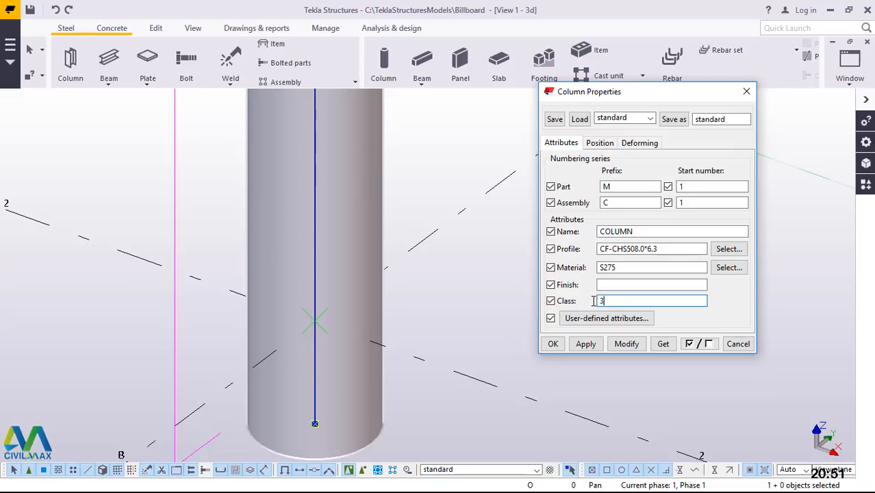
left_click(633, 347)
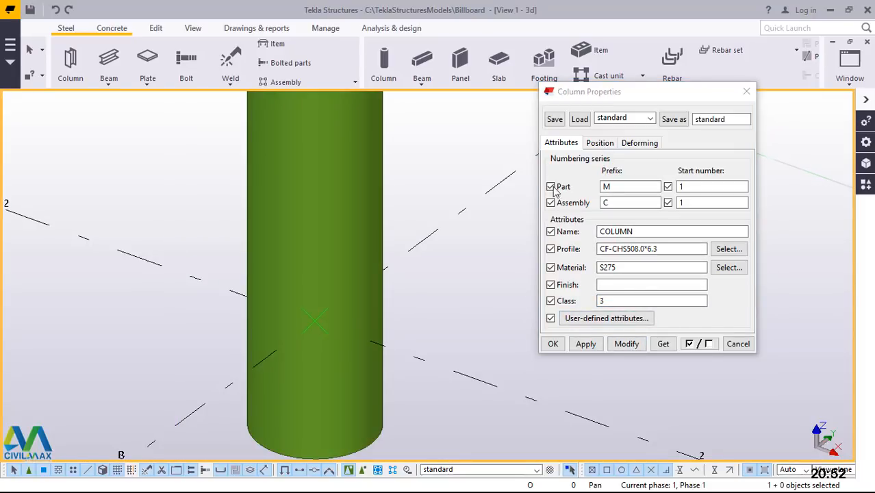
Step: Try to set the column's bottom level to 0 and apply it to the model
left_click(337, 348)
scroll(312, 340, "down", 2)
scroll(320, 341, "down", 1)
scroll(323, 346, "up", 3)
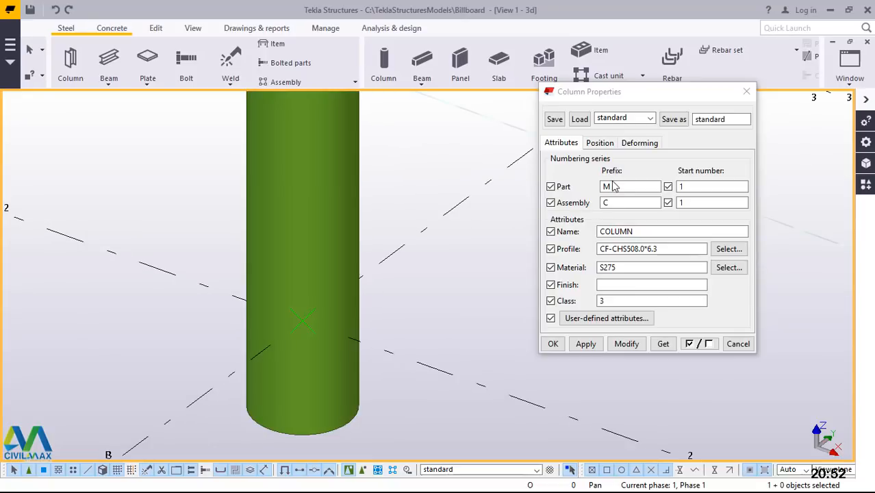
left_click(601, 144)
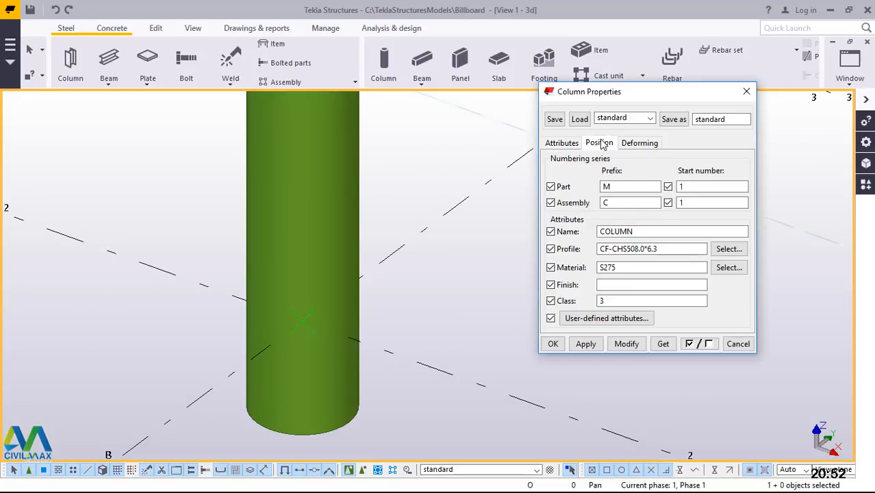
left_click(631, 261)
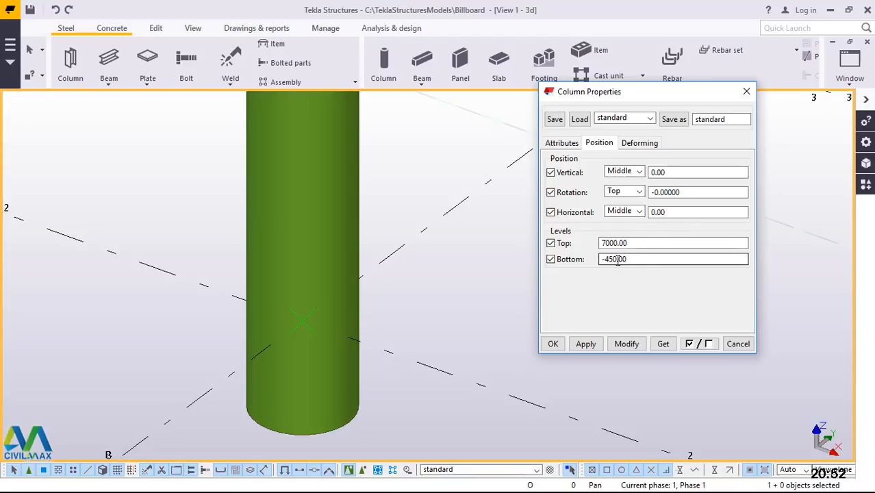
double_click(607, 259)
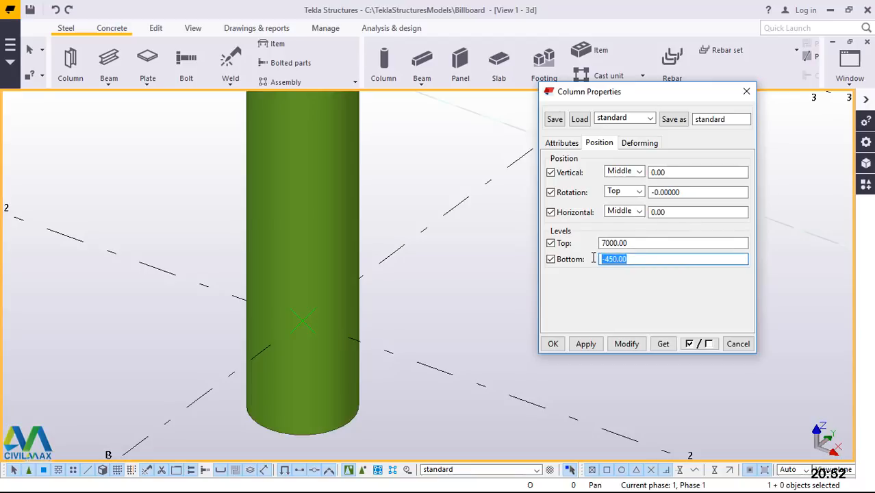
type("0")
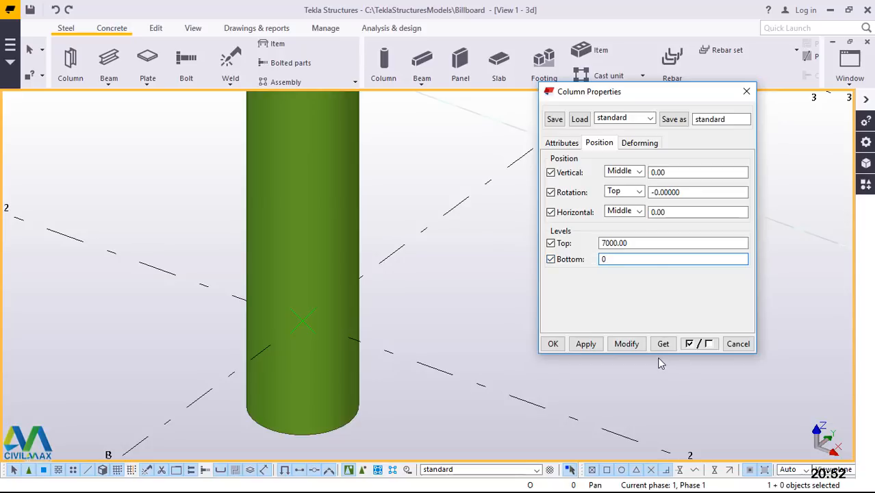
left_click(631, 346)
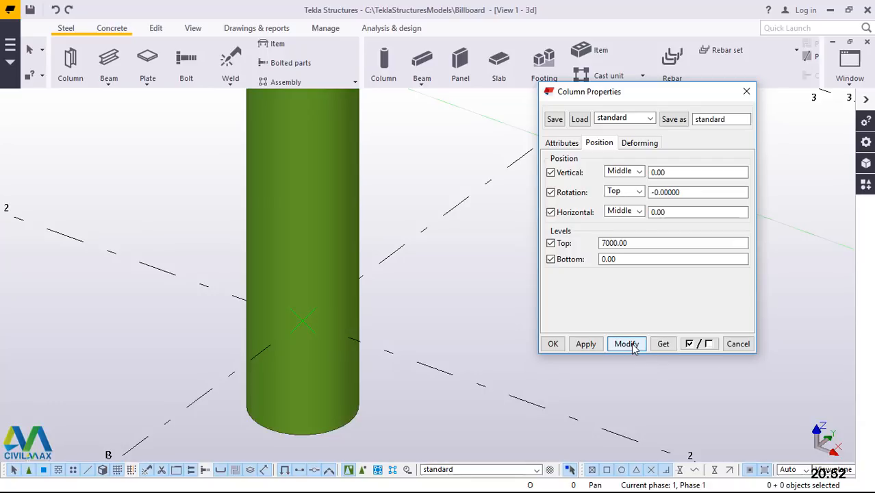
Step: Select the column in the model and change its bottom level to 0
left_click(298, 215)
left_click(631, 261)
key("ctrl+a")
type("0")
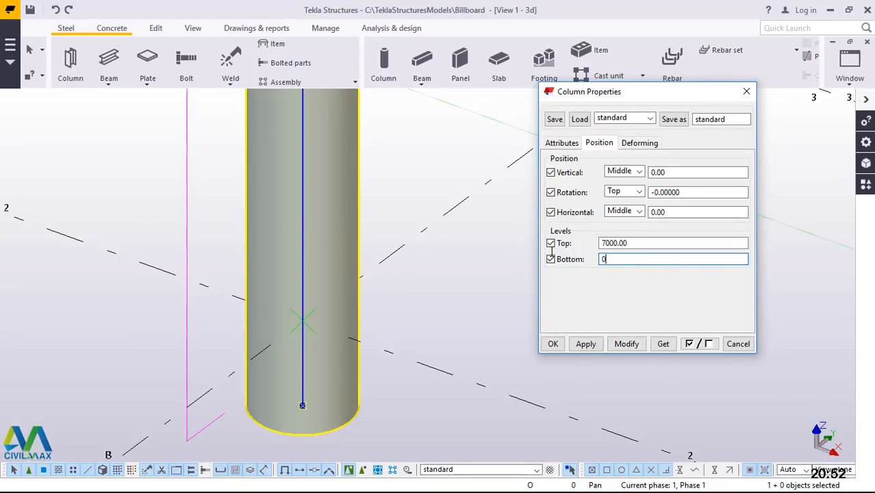
left_click(633, 348)
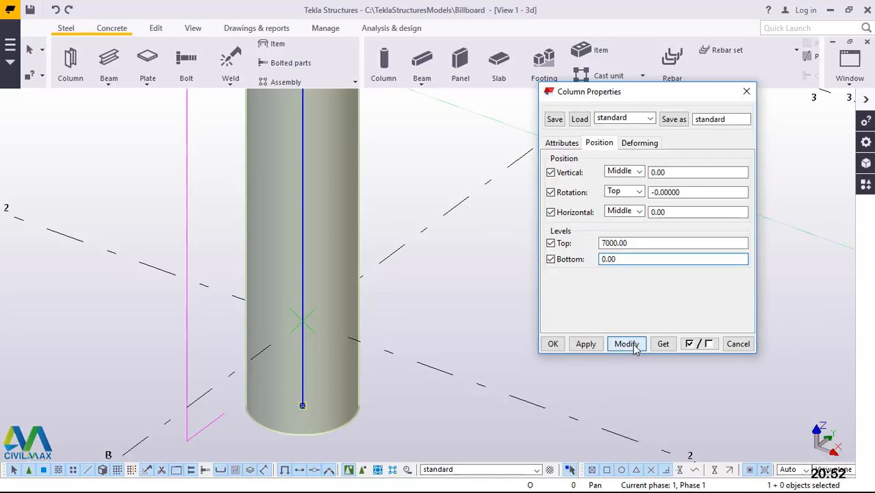
Step: Set the selected column's top level to 6000, apply it to the model and close the column properties
left_click(642, 243)
left_click_drag(642, 241, 590, 238)
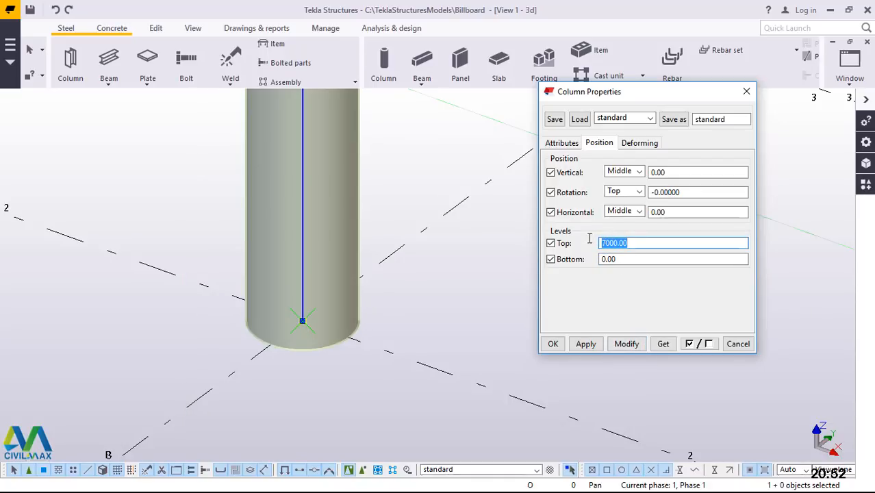
type("6000")
left_click(626, 344)
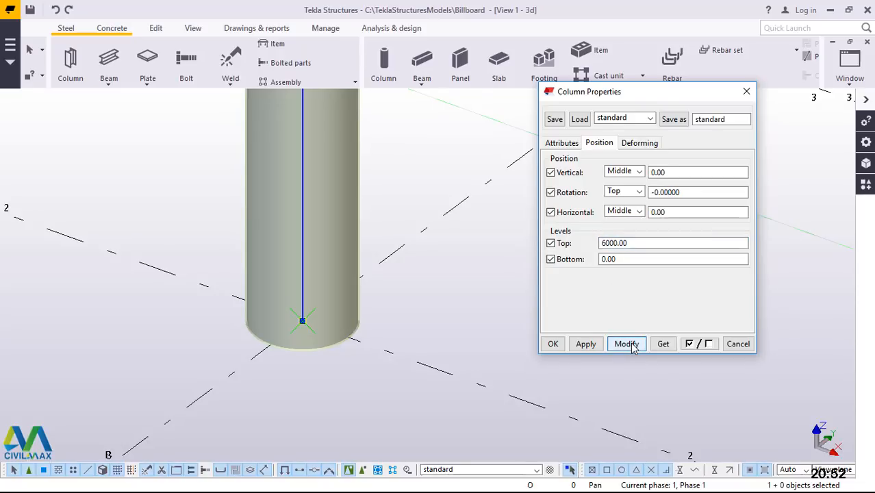
left_click(585, 346)
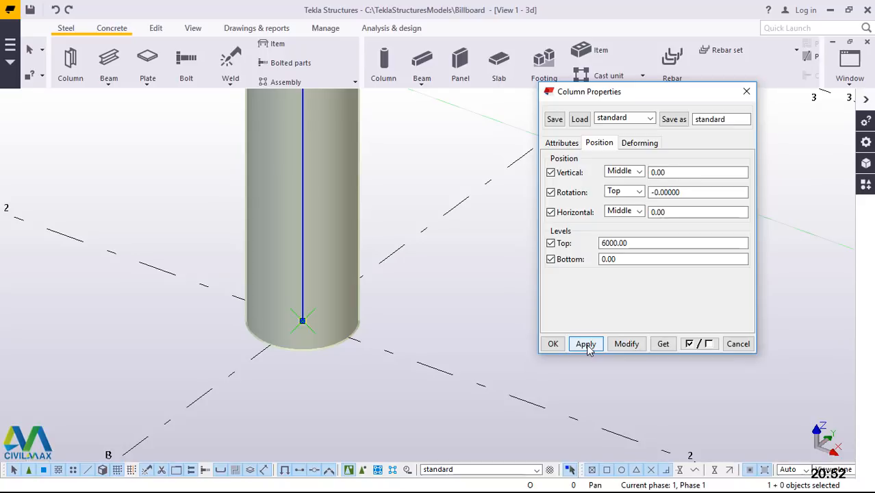
left_click(555, 345)
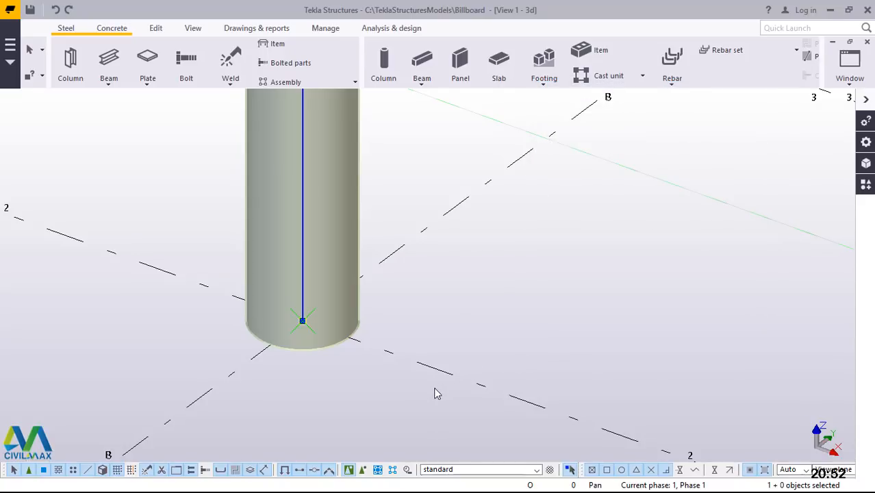
Step: Examine the full column on the grid and its open upper end
scroll(409, 391, "down", 14)
scroll(389, 339, "up", 5)
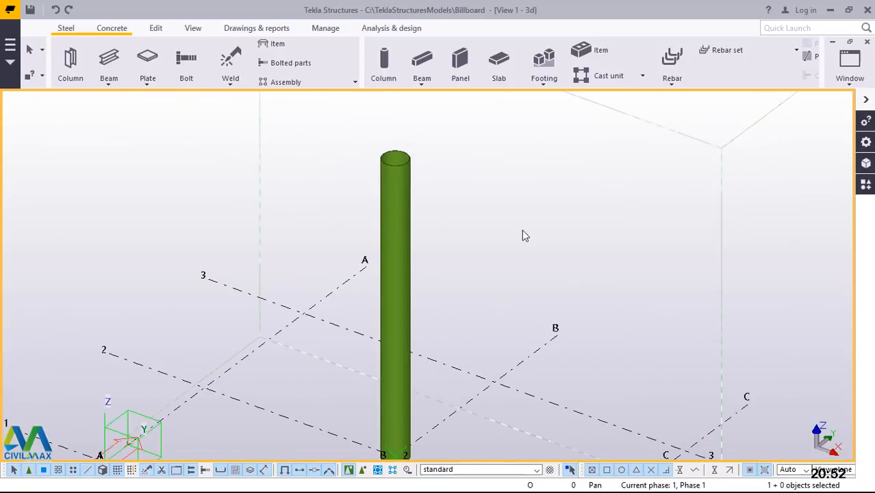
scroll(396, 240, "down", 3)
scroll(410, 276, "up", 2)
left_click(410, 276)
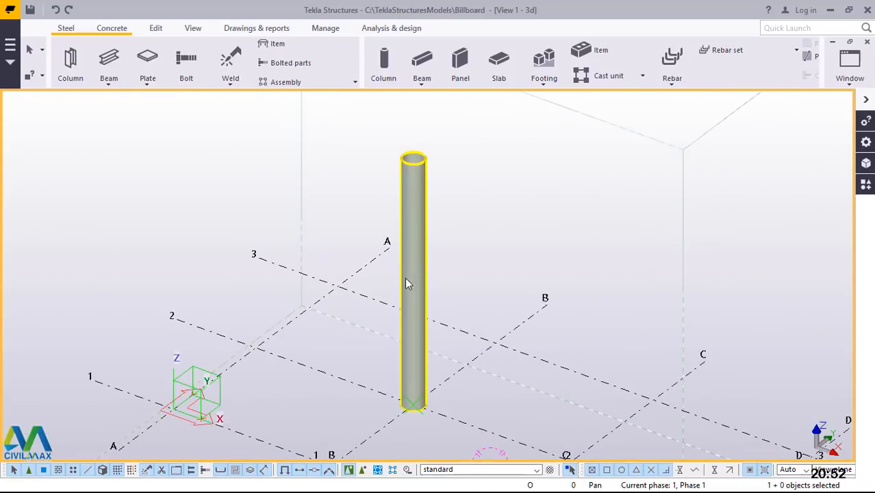
scroll(411, 281, "down", 3)
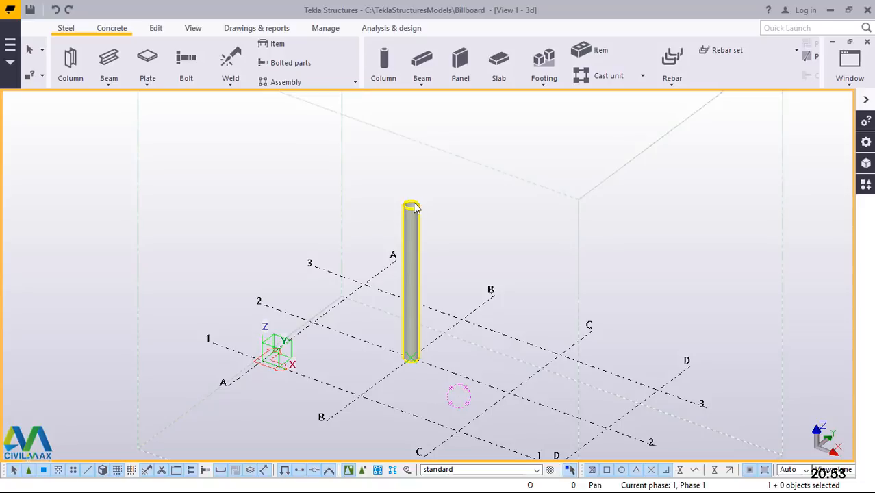
scroll(415, 205, "up", 5)
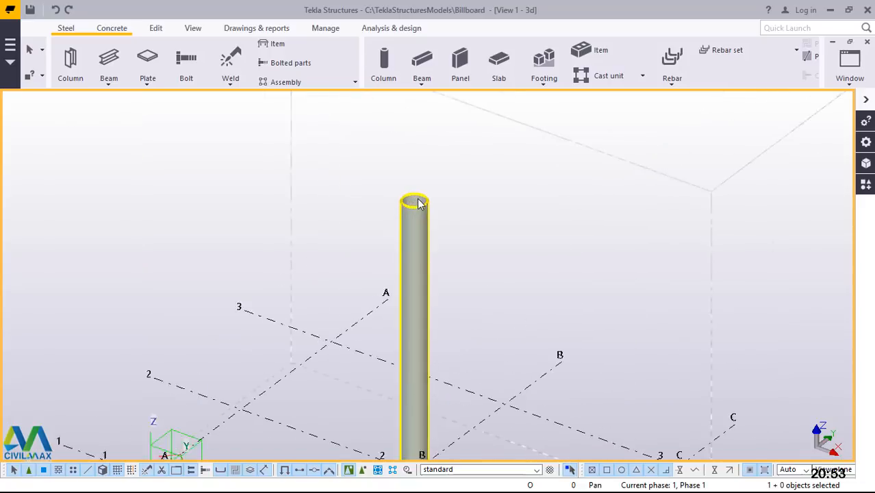
scroll(445, 240, "up", 3)
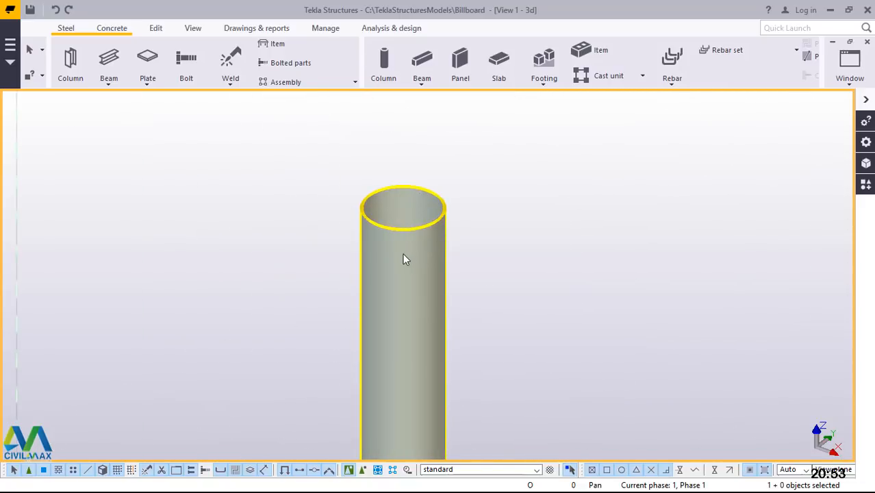
scroll(396, 255, "down", 3)
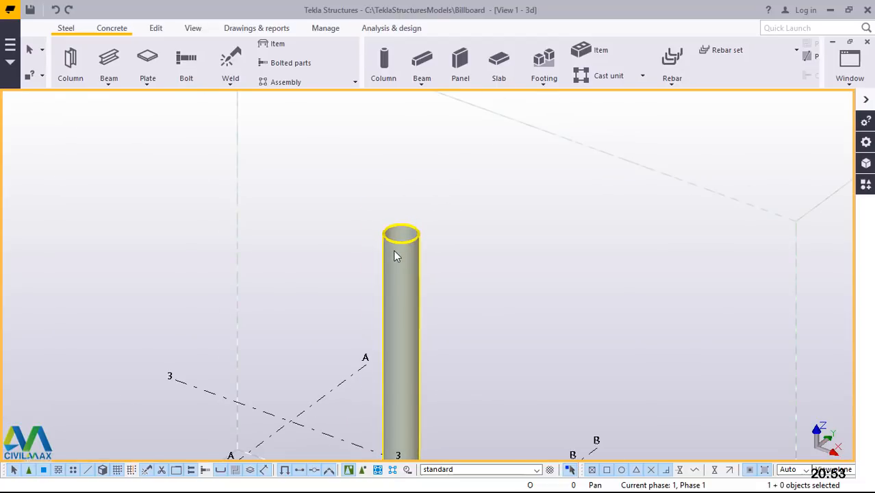
scroll(388, 253, "down", 4)
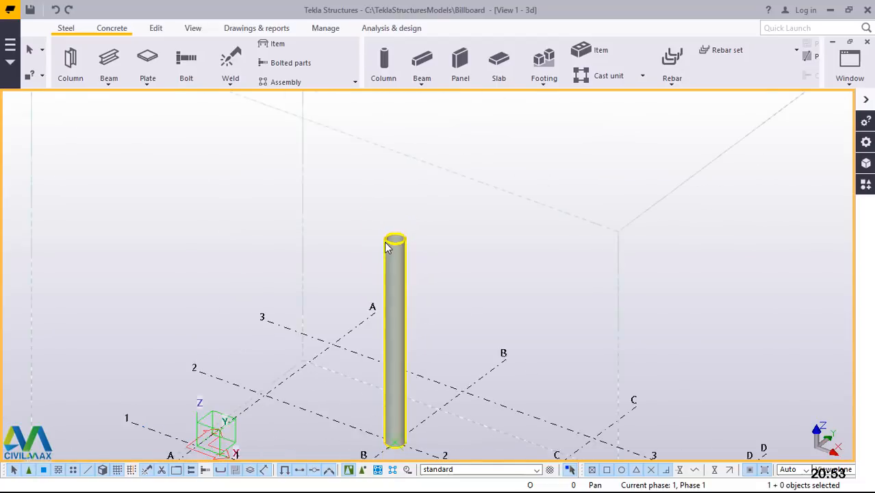
scroll(397, 288, "up", 2)
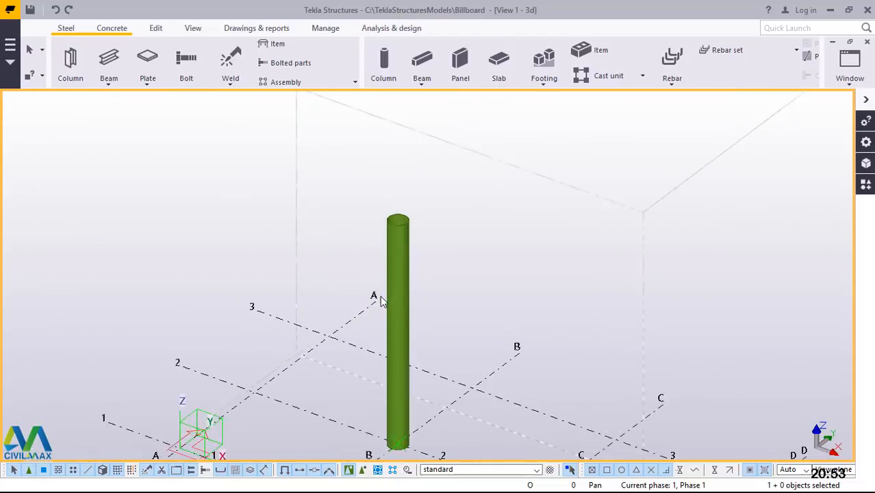
Step: Make one linear copy of the column offset by 6000 in Z, placing it directly above the original, and end the copy command
left_click(402, 264)
right_click(481, 189)
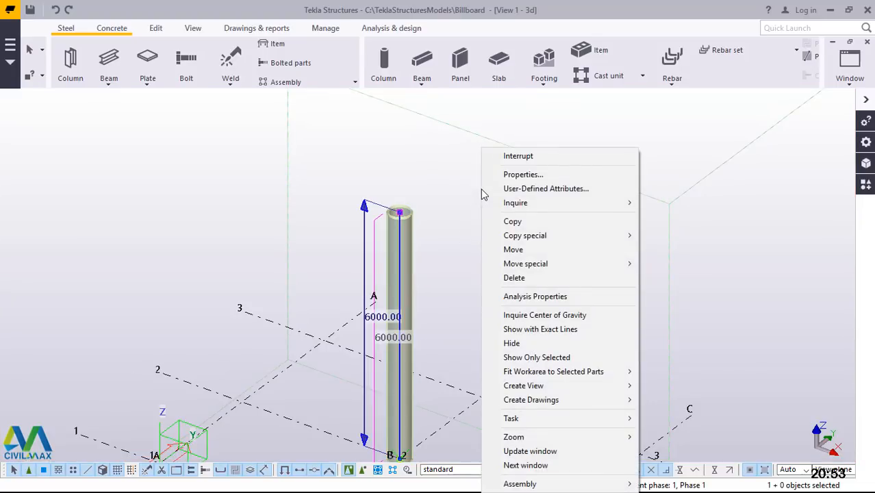
mouse_move(540, 240)
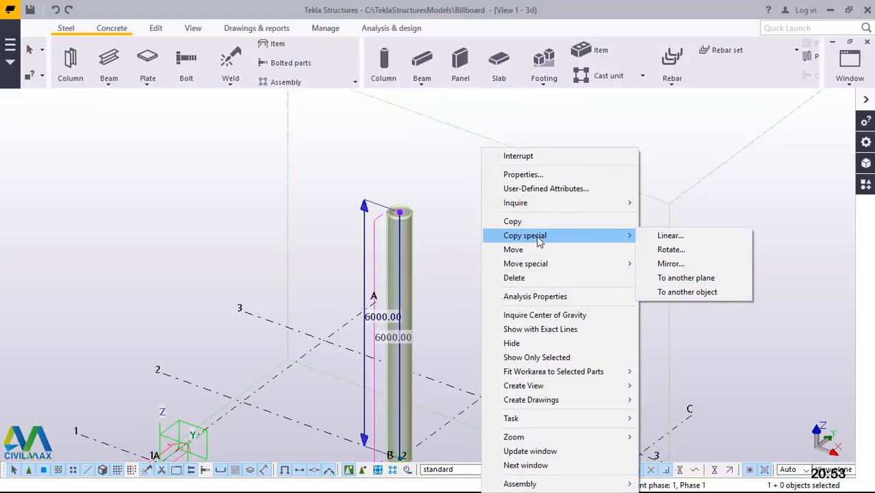
left_click(668, 235)
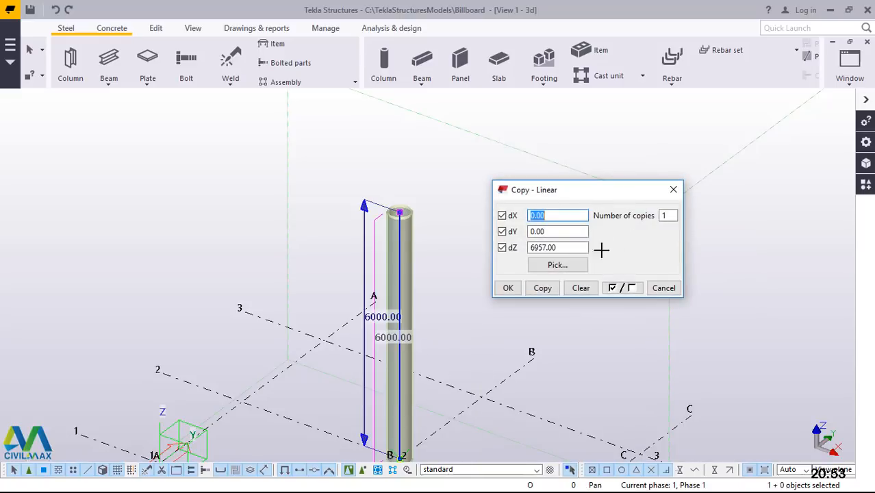
left_click_drag(565, 247, 530, 247)
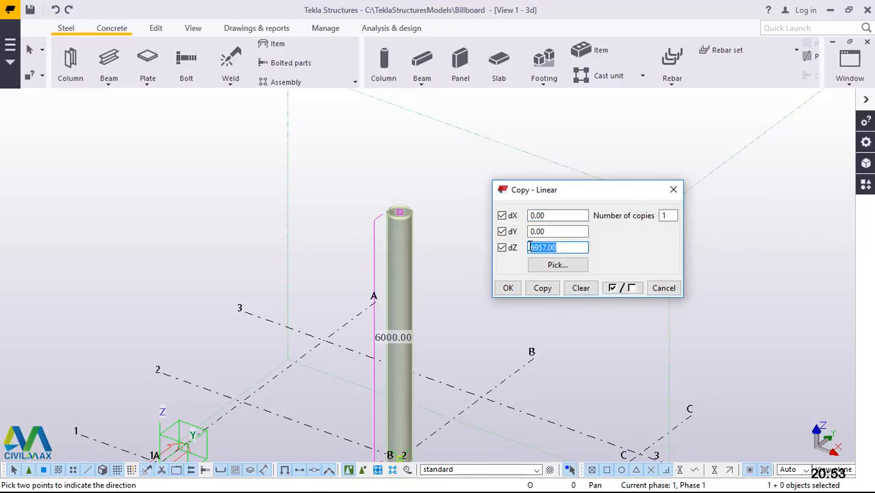
type("6000")
left_click(543, 288)
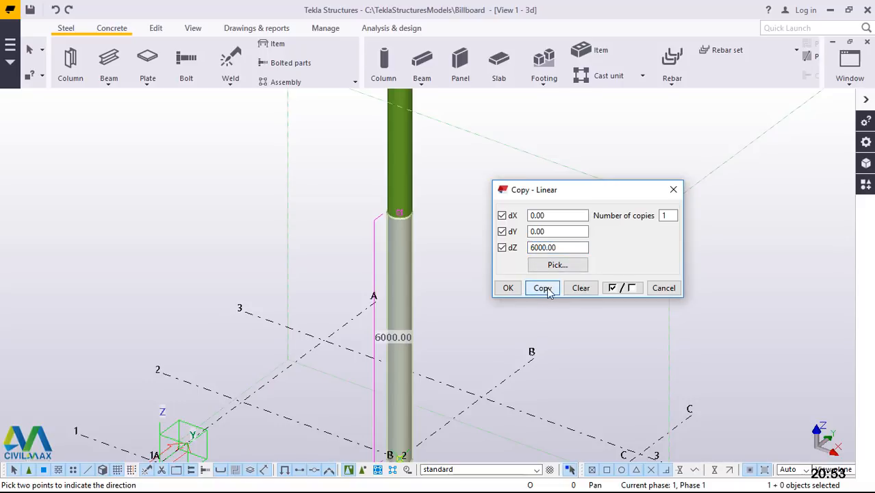
left_click(508, 288)
right_click(471, 199)
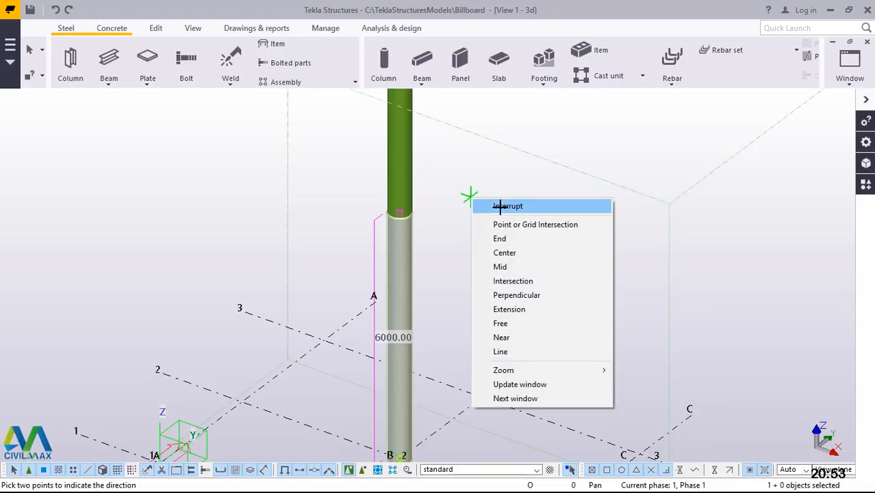
left_click(499, 203)
Step: Set the top level of the upper copied column to 6500 and apply it to the model
scroll(402, 329, "down", 5)
scroll(413, 168, "up", 6)
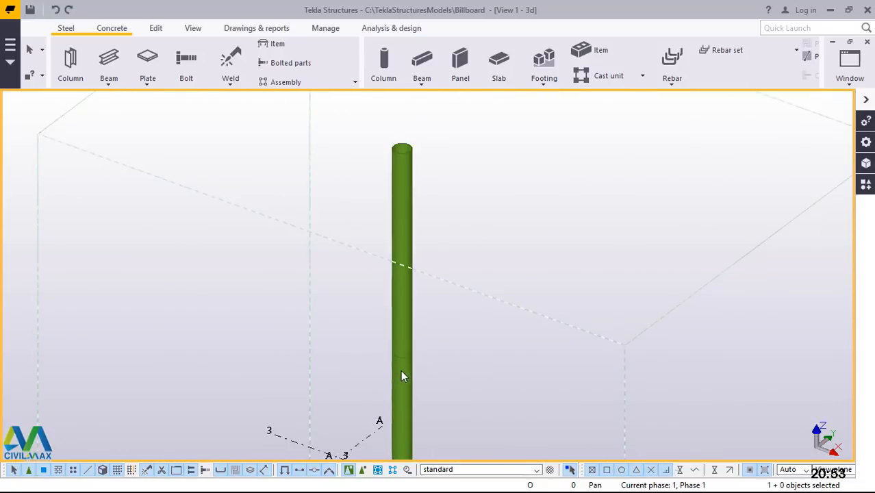
scroll(401, 376, "down", 3)
scroll(424, 315, "up", 2)
double_click(414, 275)
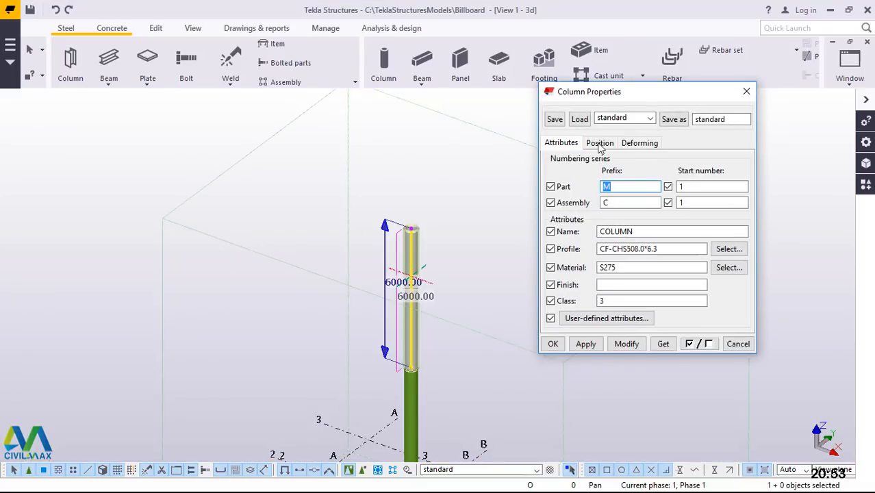
left_click(600, 142)
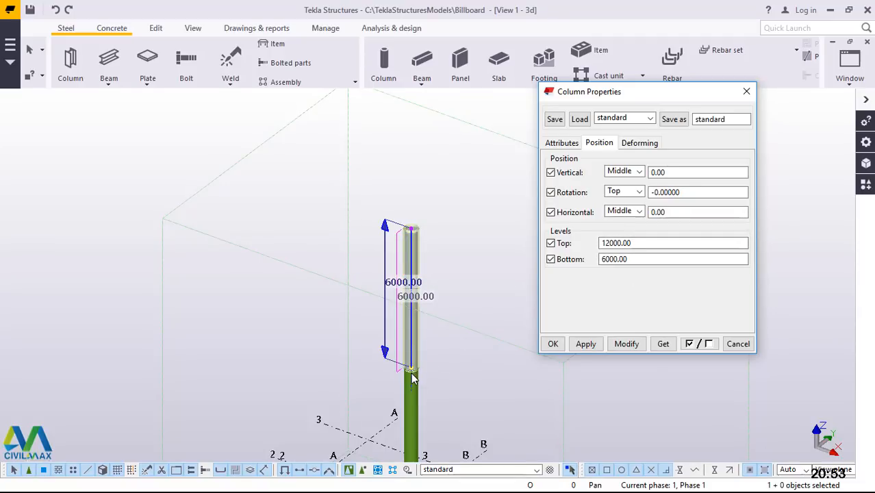
scroll(413, 378, "up", 4)
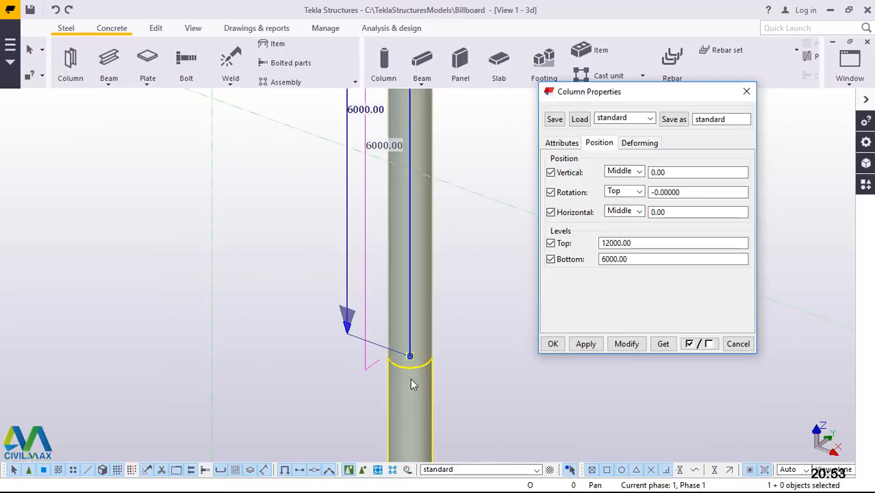
left_click_drag(637, 243, 600, 243)
type("6500")
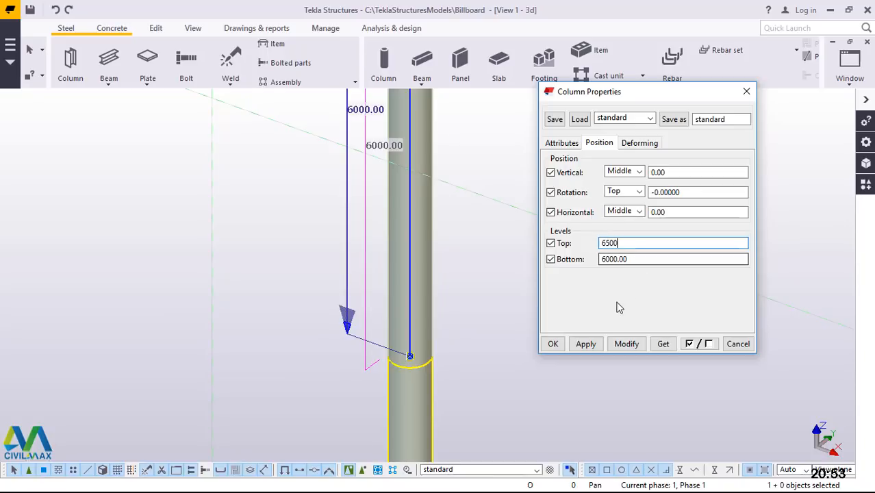
left_click(626, 347)
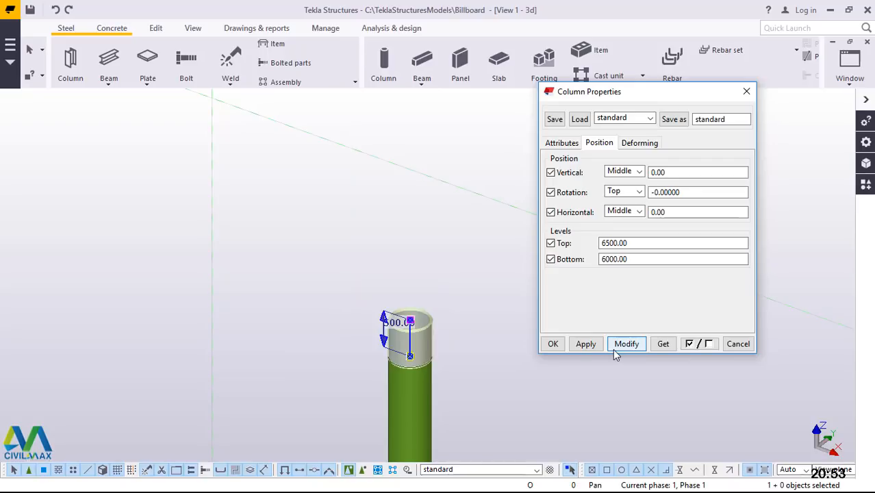
Step: Choose the circular hollow section CHS457.0*6.3 from the profile catalog for the upper column piece
scroll(440, 362, "up", 5)
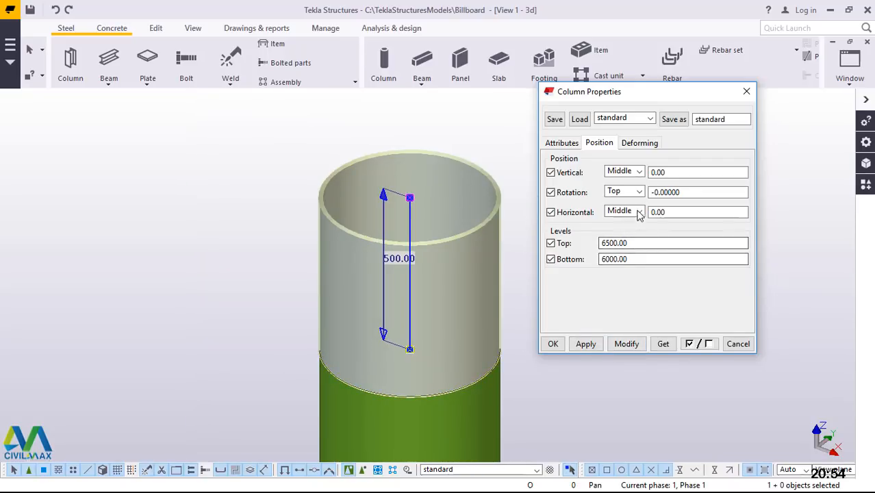
left_click(568, 144)
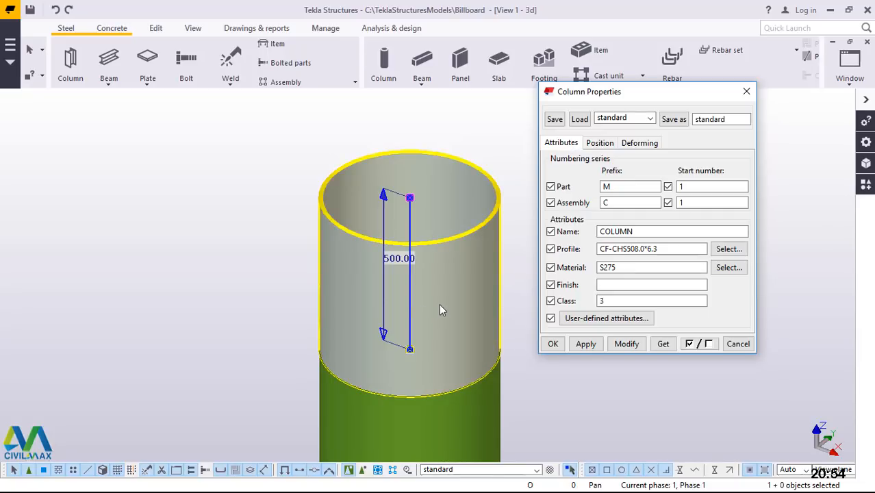
left_click(467, 409)
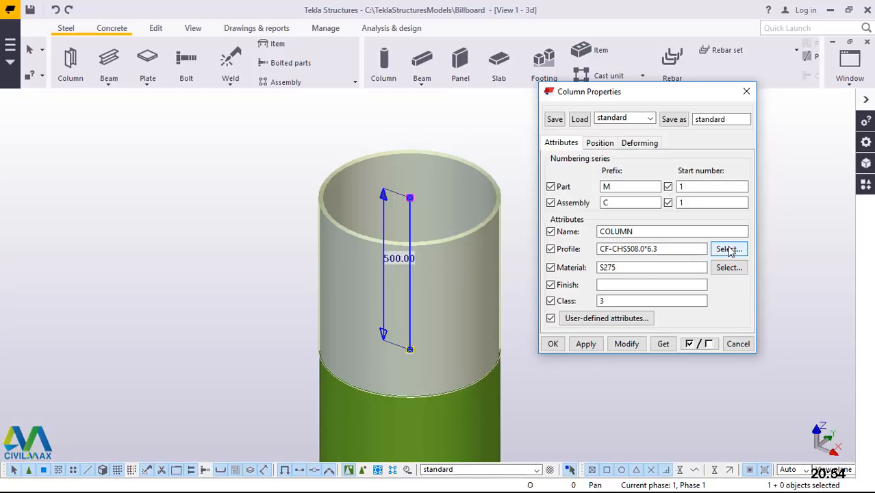
left_click(729, 250)
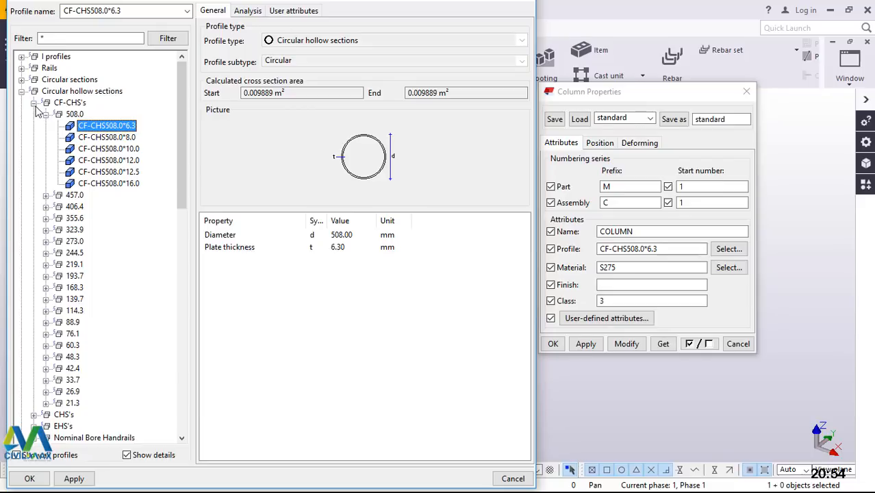
left_click(33, 102)
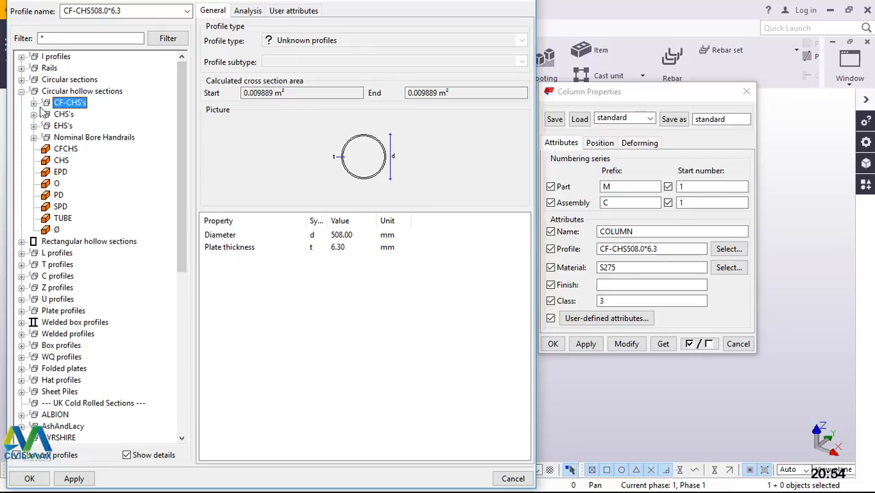
left_click(34, 114)
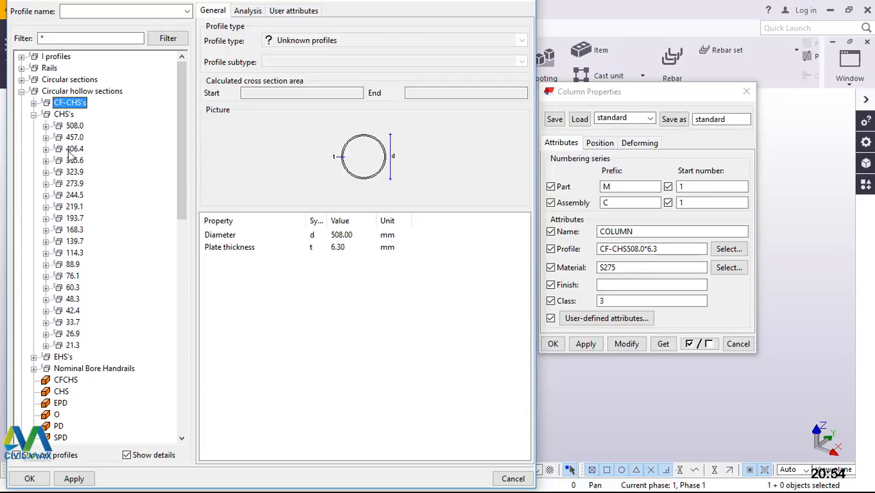
left_click(46, 137)
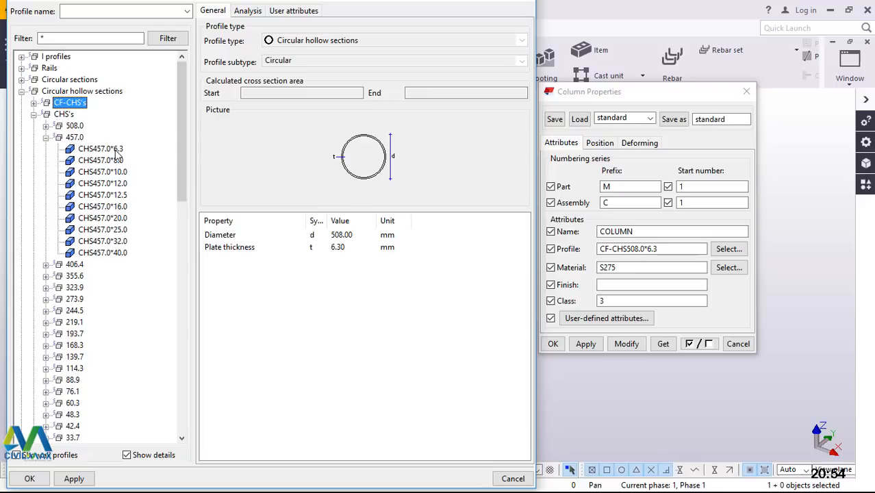
left_click(115, 151)
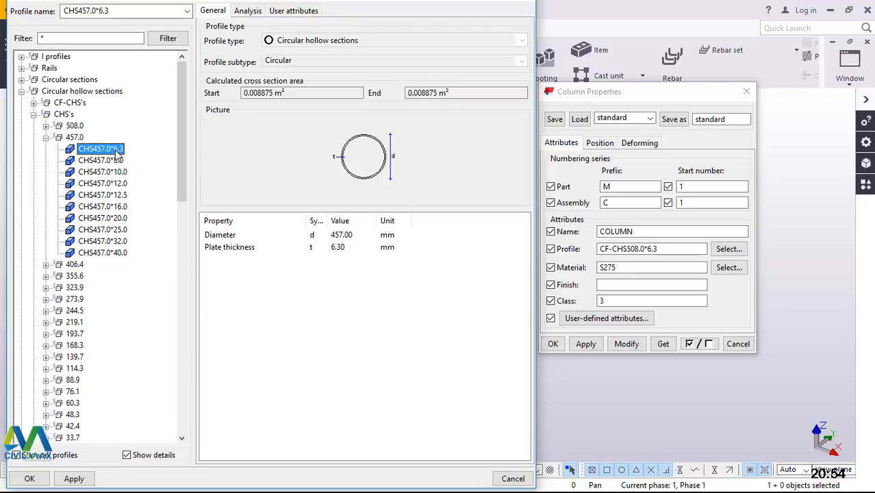
left_click(73, 479)
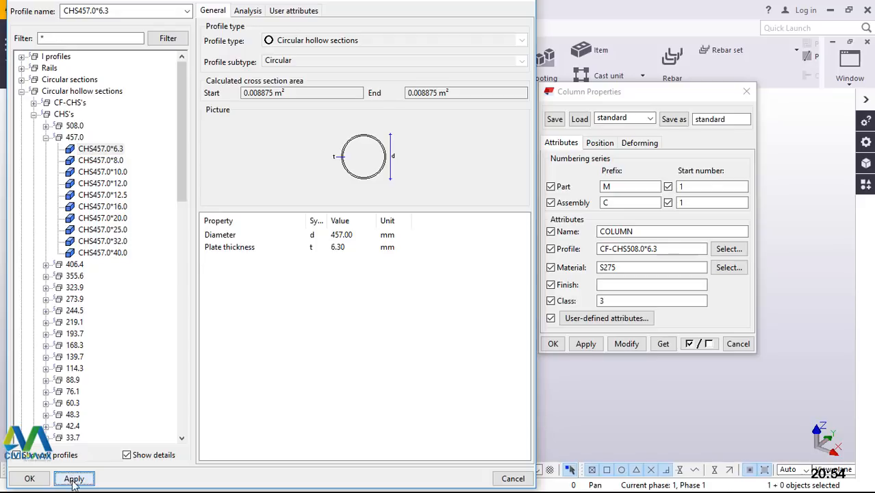
left_click(41, 484)
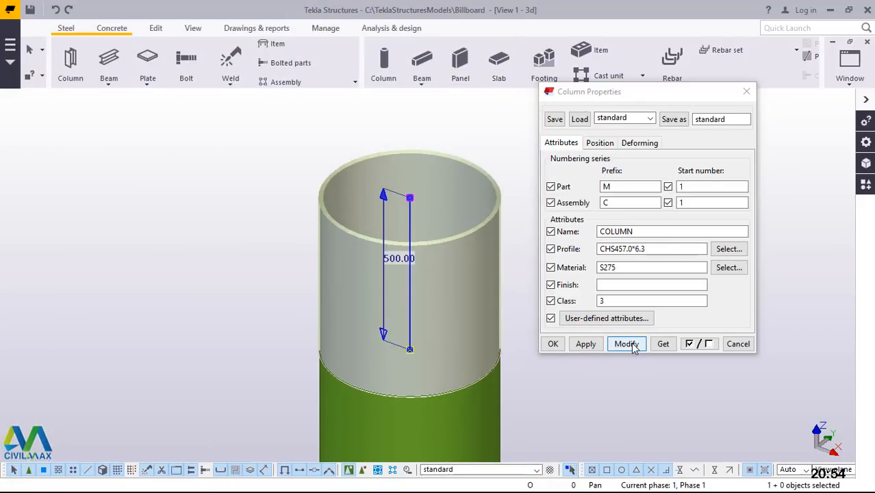
Step: Apply the chosen profile to the upper column piece in the model and close the column properties
left_click(629, 345)
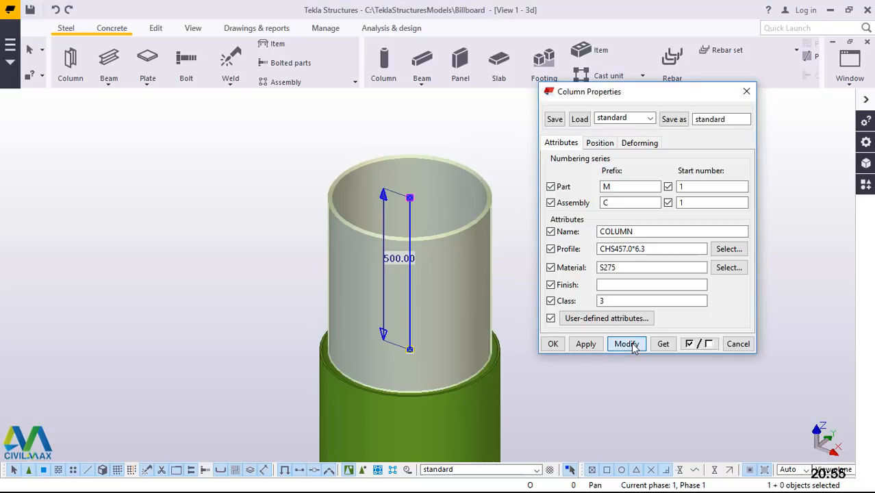
left_click(587, 347)
left_click(552, 342)
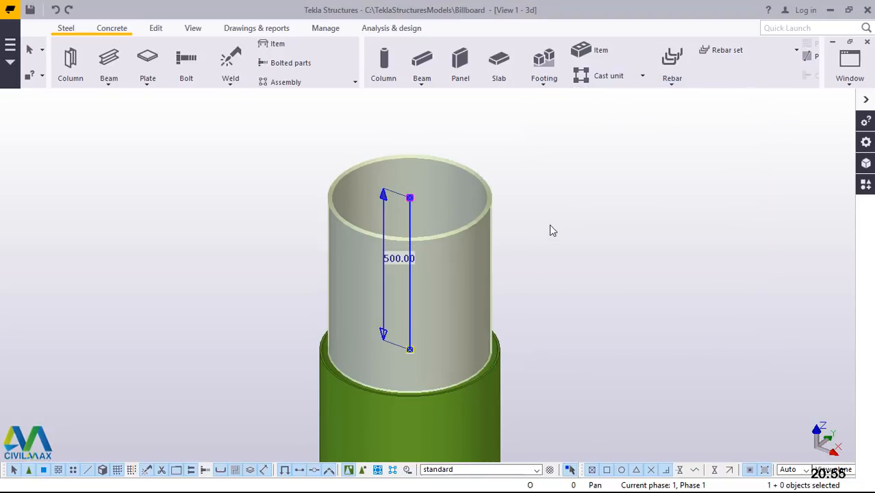
Step: Examine the narrower upper piece, its seat on the main column, and the whole column down to its base on the grid
scroll(399, 263, "up", 3)
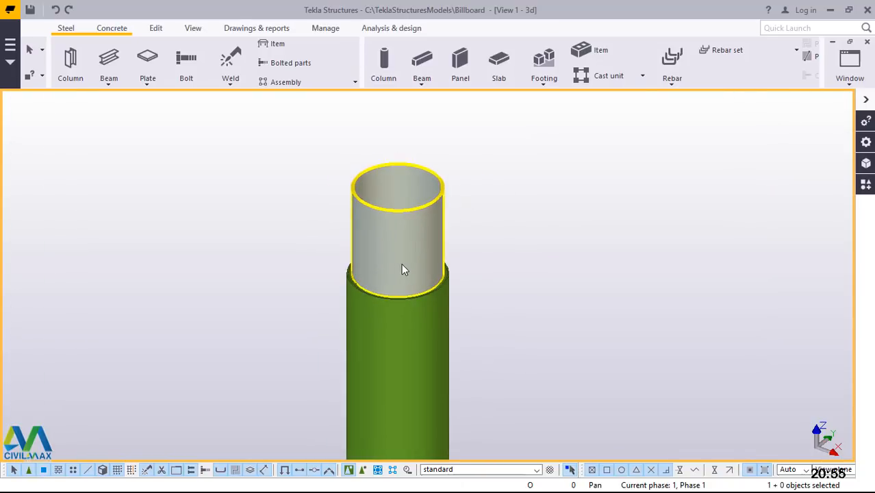
scroll(404, 263, "down", 5)
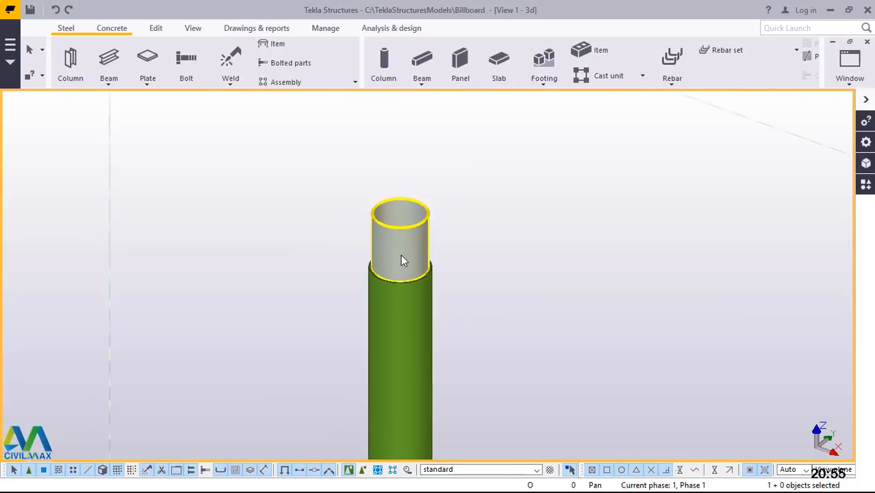
scroll(402, 363, "up", 4)
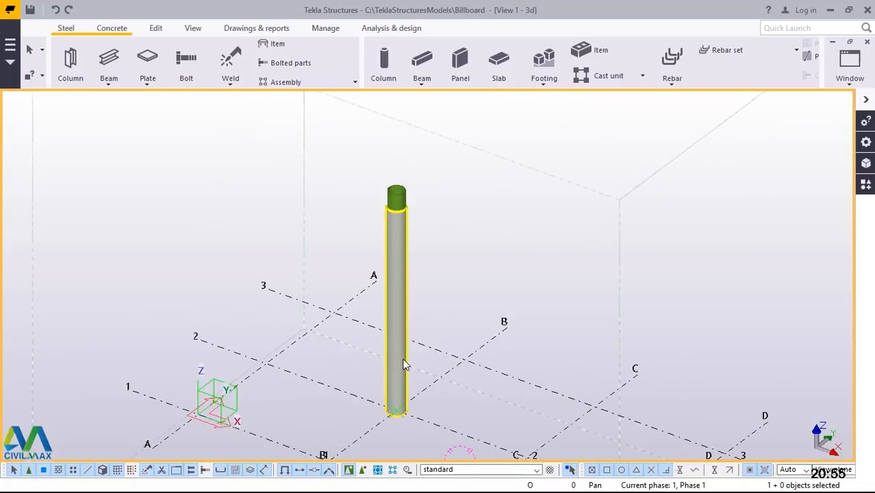
scroll(411, 421, "down", 2)
scroll(417, 424, "up", 2)
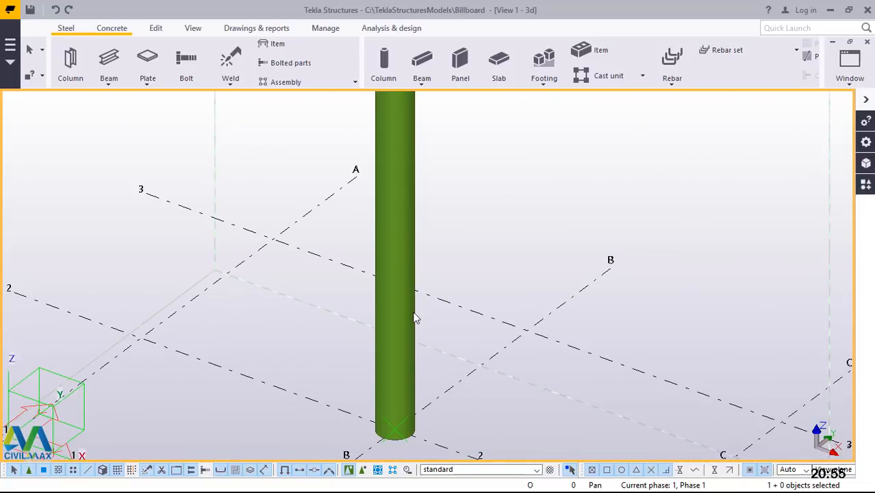
scroll(414, 316, "down", 5)
scroll(396, 195, "up", 4)
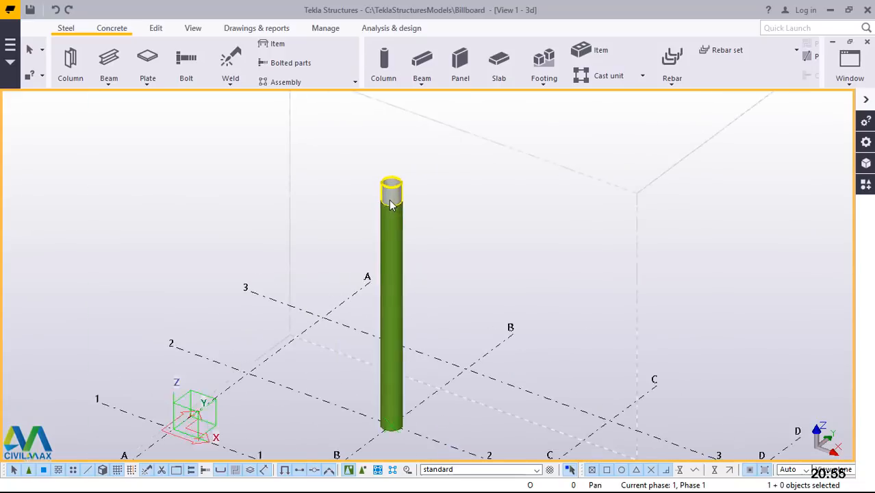
scroll(336, 230, "down", 1)
scroll(334, 230, "down", 1)
scroll(329, 243, "up", 4)
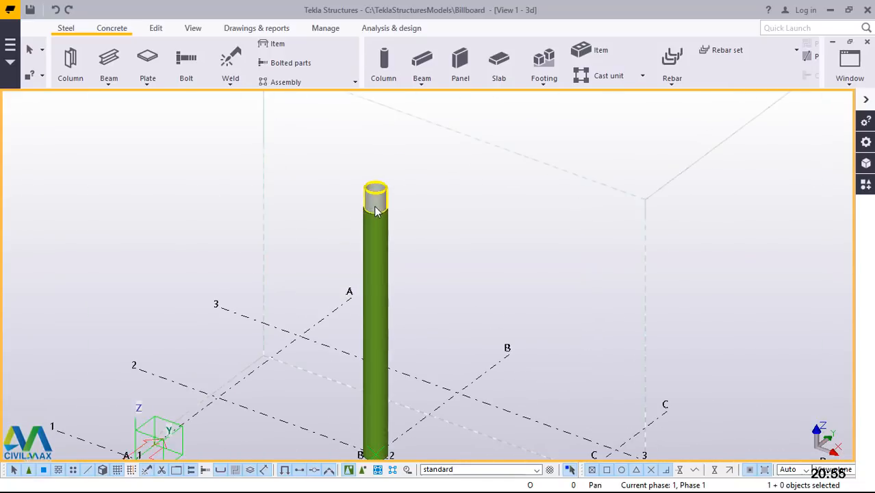
scroll(329, 237, "down", 4)
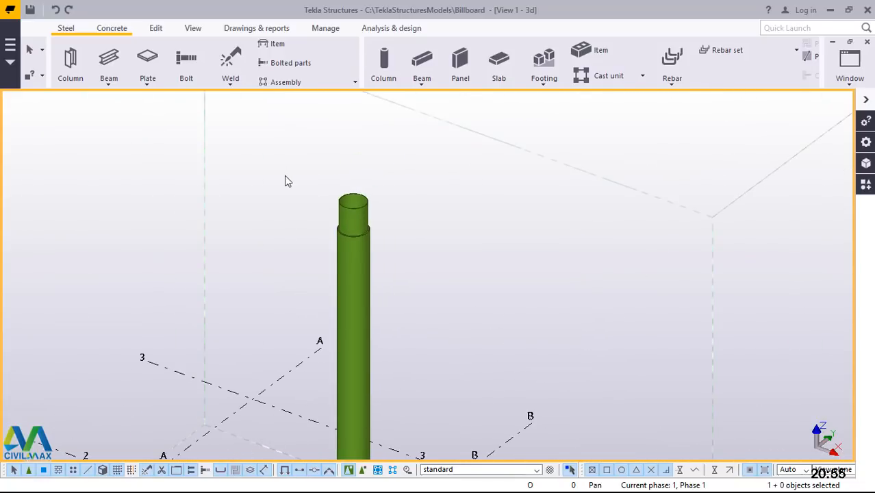
scroll(293, 200, "down", 2)
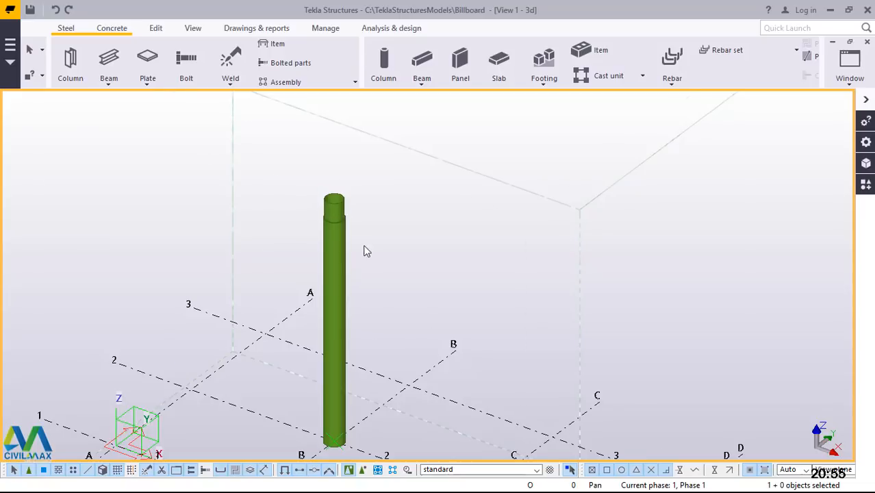
Step: Create an 8000-long steel beam along grid line 2 from midway between A and B to midway between C and D, and end the command
scroll(365, 250, "down", 2)
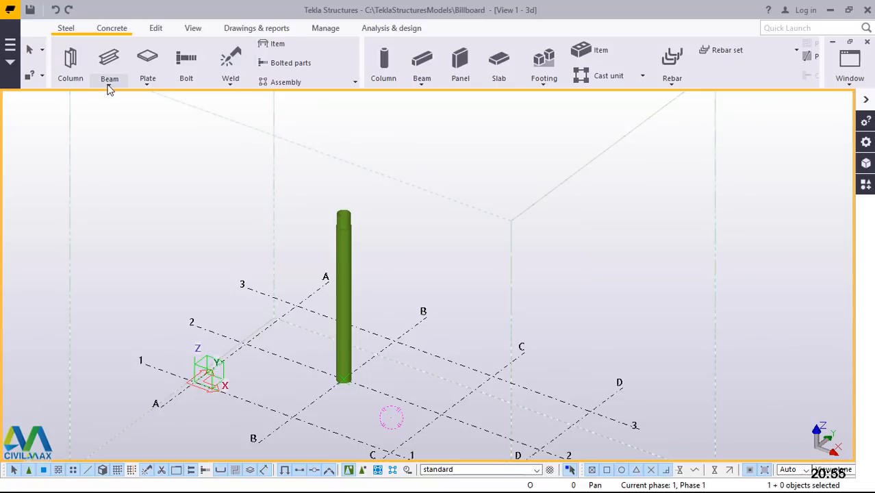
left_click(110, 84)
left_click(118, 102)
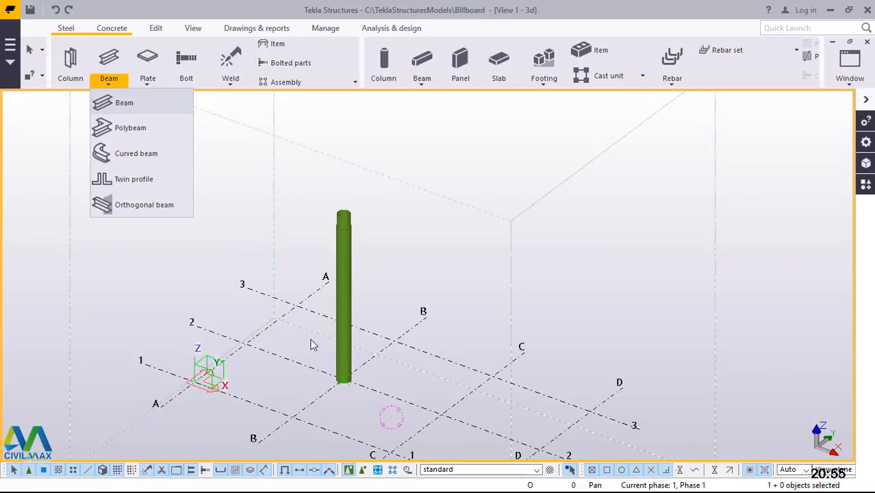
scroll(309, 360, "up", 2)
scroll(280, 361, "up", 1)
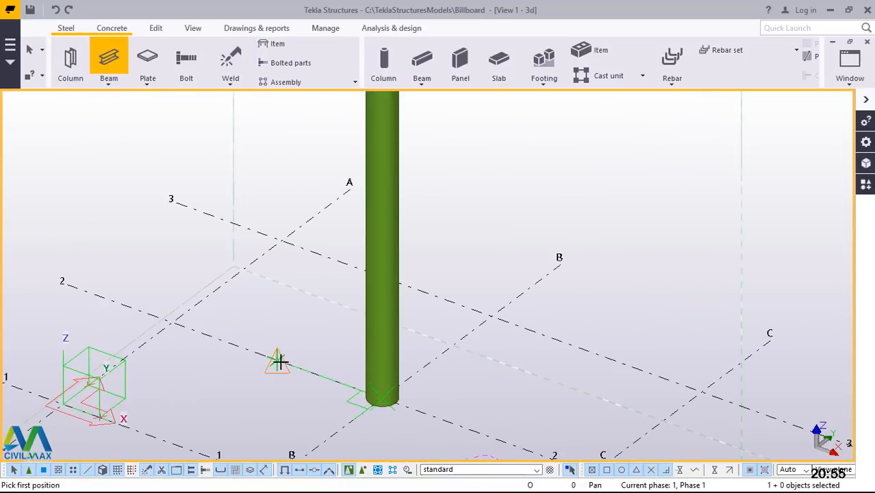
left_click(279, 361)
scroll(232, 301, "down", 3)
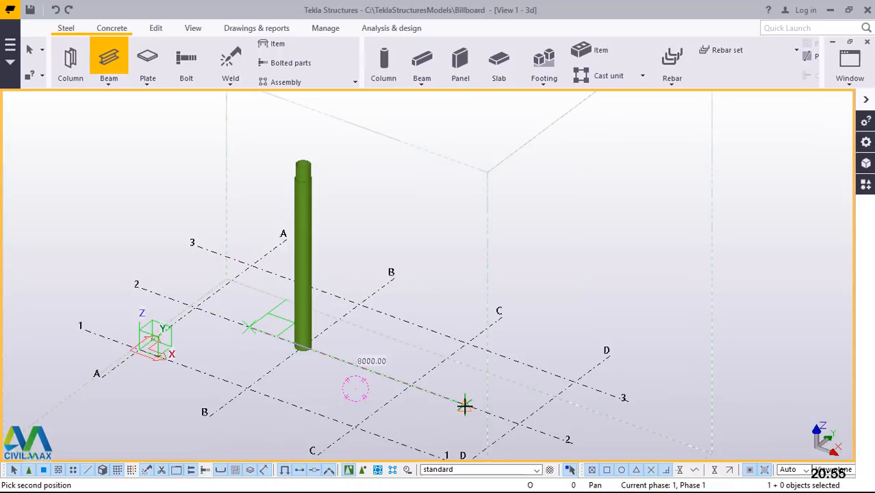
left_click(466, 406)
right_click(426, 214)
left_click(442, 222)
scroll(433, 383, "up", 5)
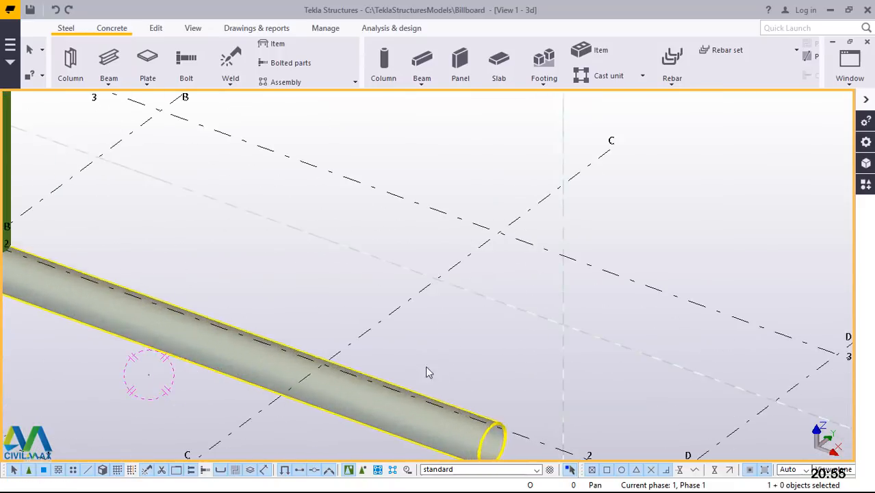
scroll(433, 383, "down", 8)
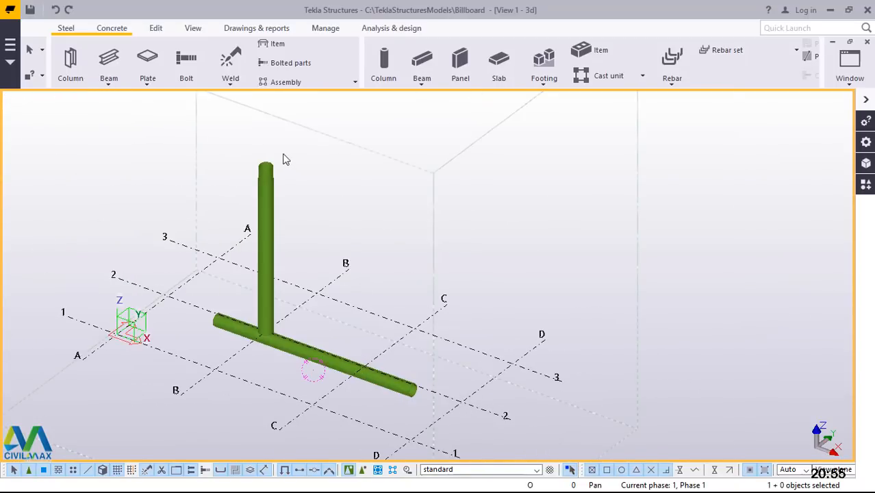
scroll(282, 164, "up", 5)
scroll(278, 167, "down", 4)
scroll(277, 166, "down", 2)
left_click(303, 367)
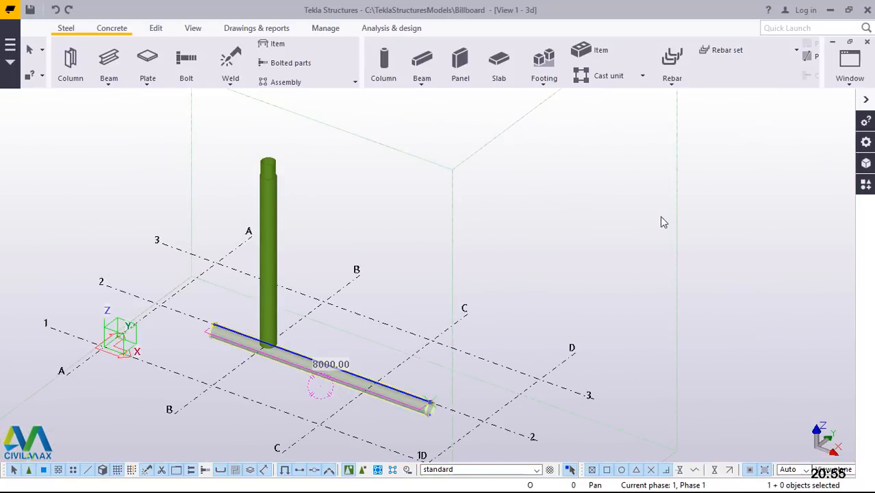
right_click(567, 170)
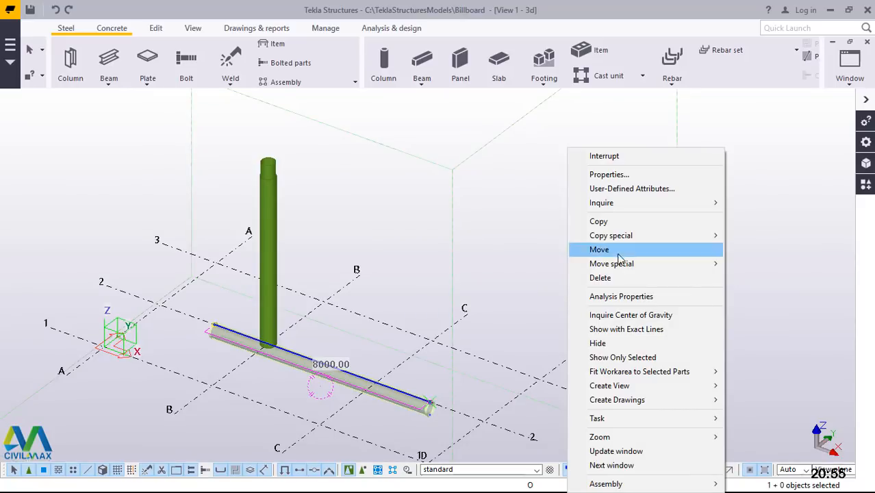
left_click(524, 173)
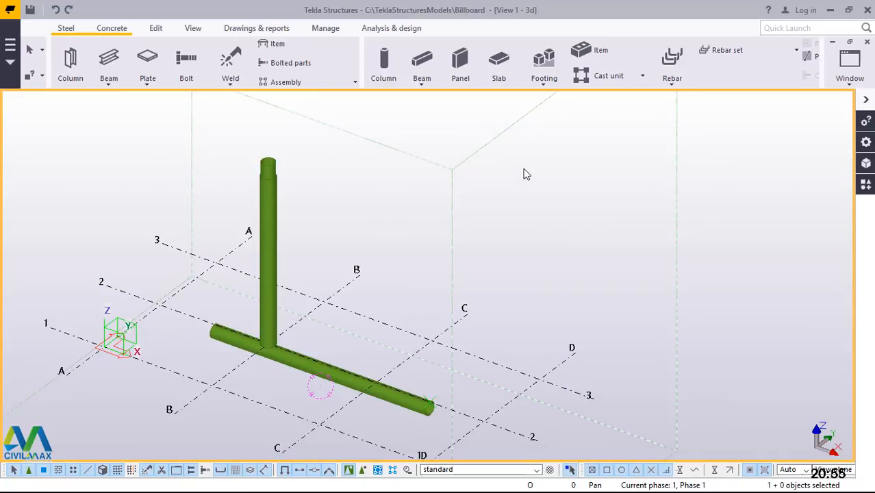
Step: Check the profile in the properties of the horizontal beam on grid line 2 and close them
scroll(297, 376, "up", 2)
left_click(297, 376)
double_click(299, 366)
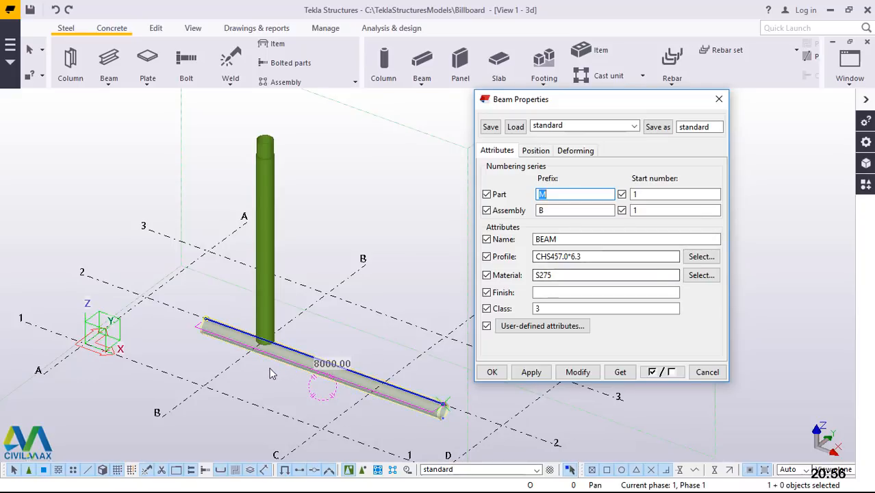
left_click(563, 256)
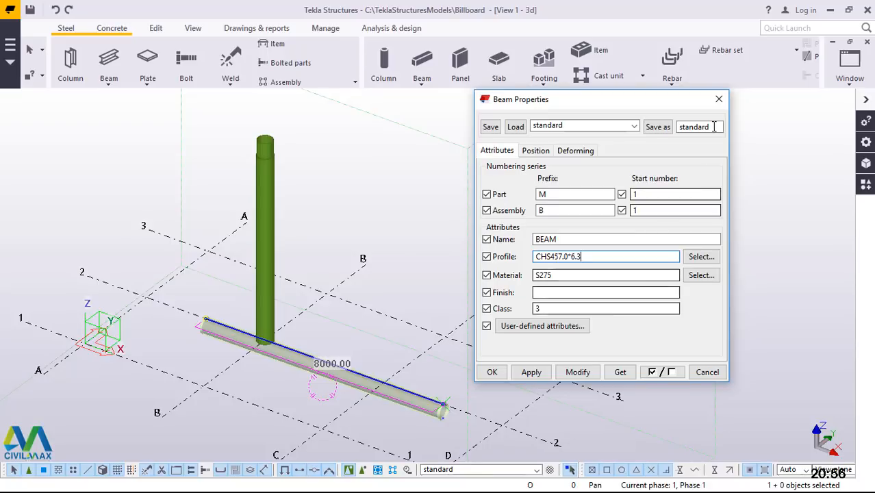
left_click(718, 101)
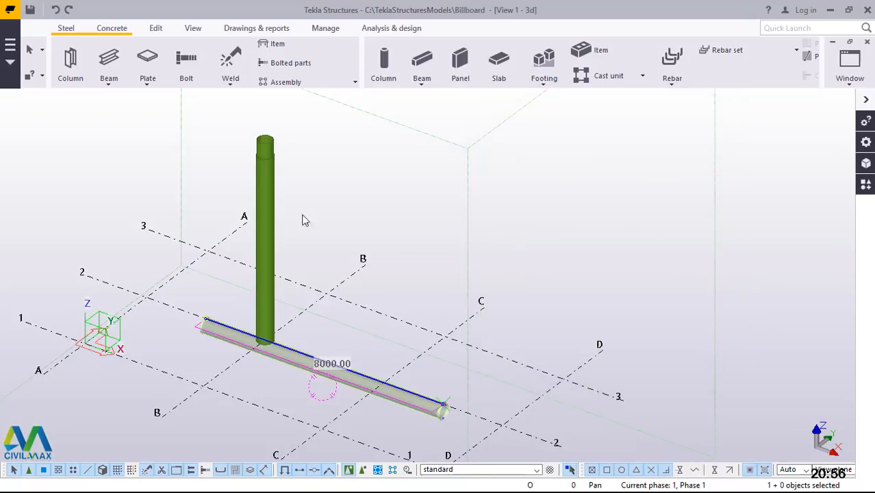
scroll(257, 146, "up", 6)
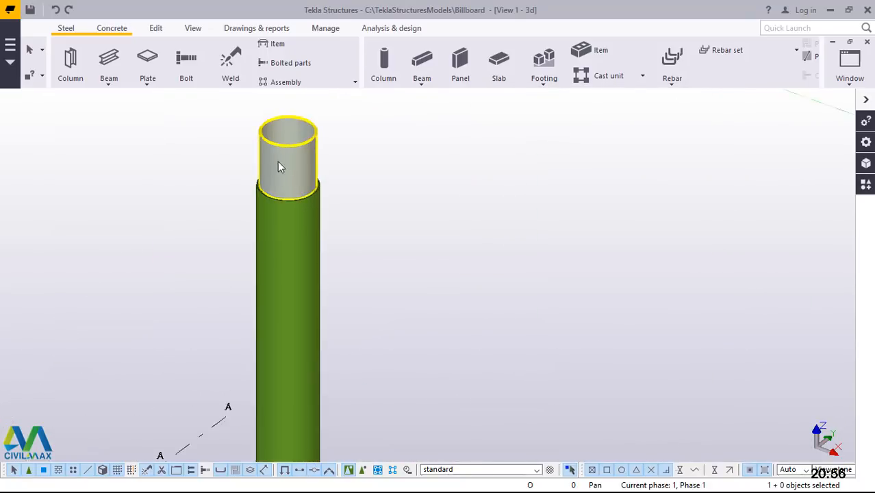
scroll(298, 220, "down", 3)
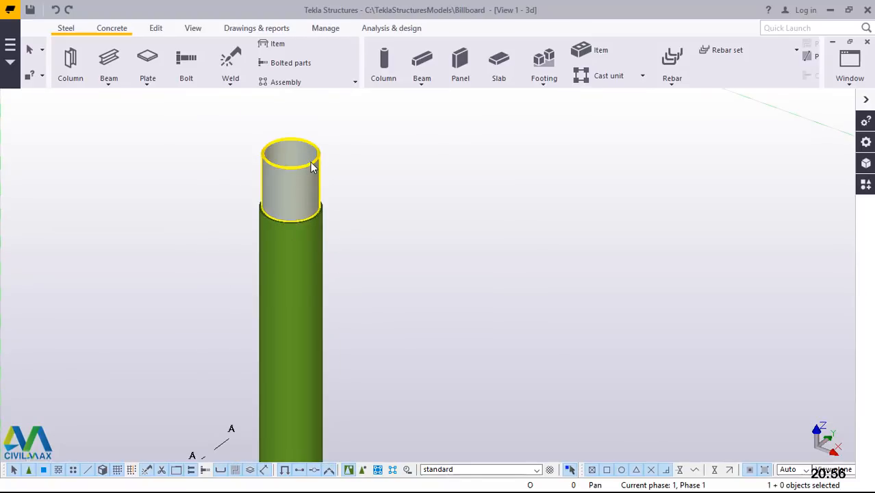
scroll(281, 221, "down", 5)
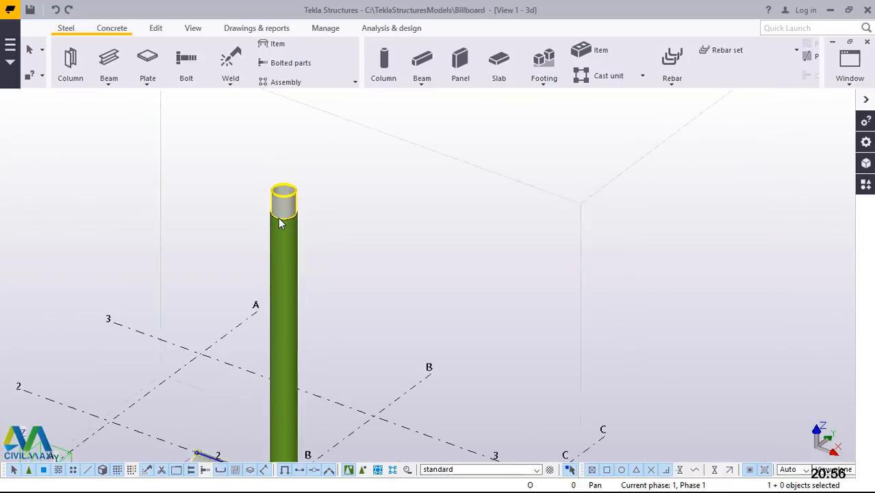
Step: Examine the horizontal beam on grid line 2 and the top of the narrower upper column piece
scroll(300, 222, "down", 5)
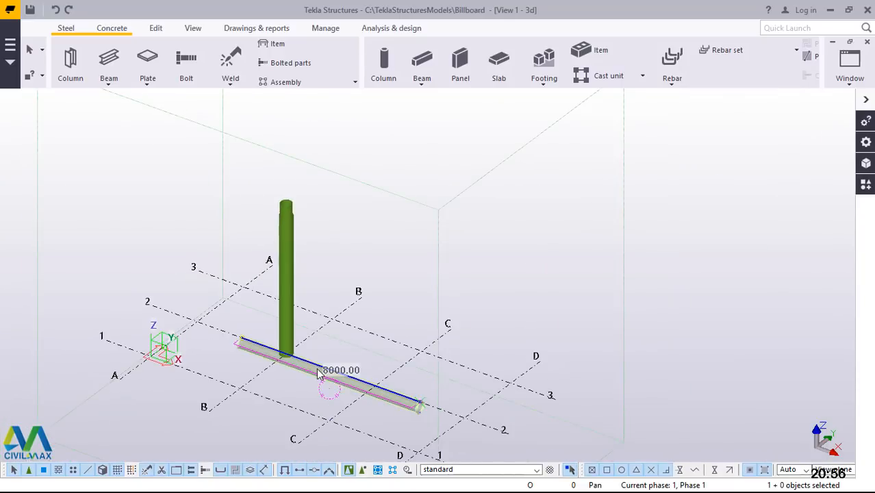
scroll(320, 374, "up", 3)
scroll(434, 397, "up", 1)
scroll(466, 435, "up", 2)
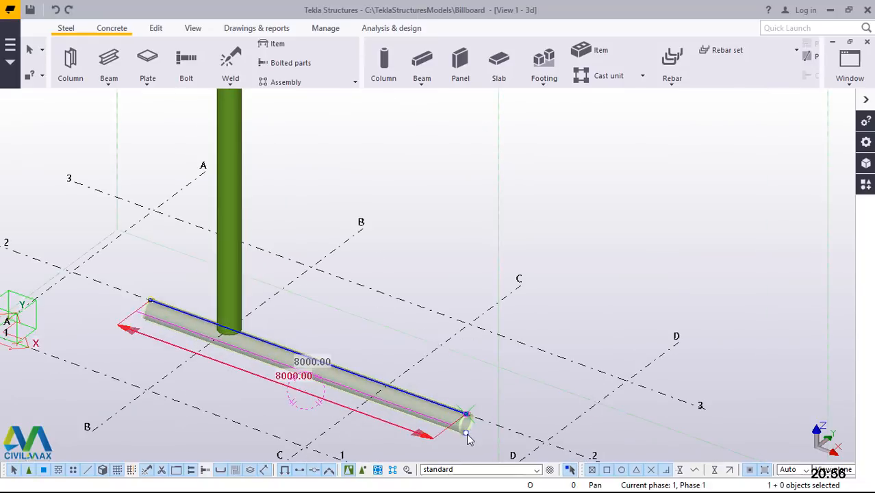
scroll(467, 432, "up", 3)
scroll(466, 389, "down", 1)
scroll(467, 394, "down", 5)
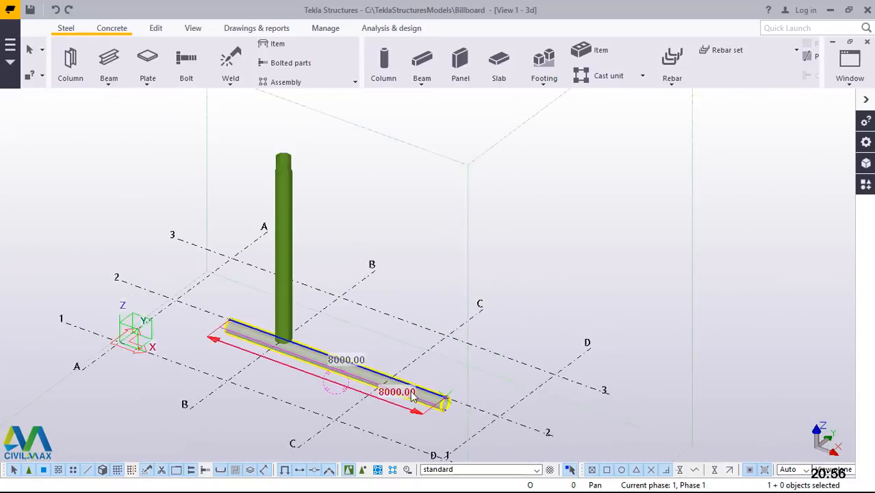
scroll(318, 223, "up", 4)
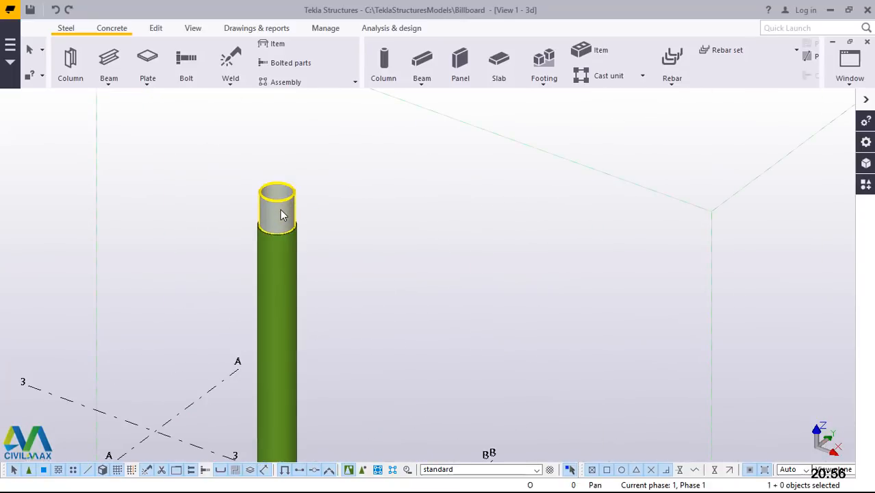
scroll(280, 215, "down", 1)
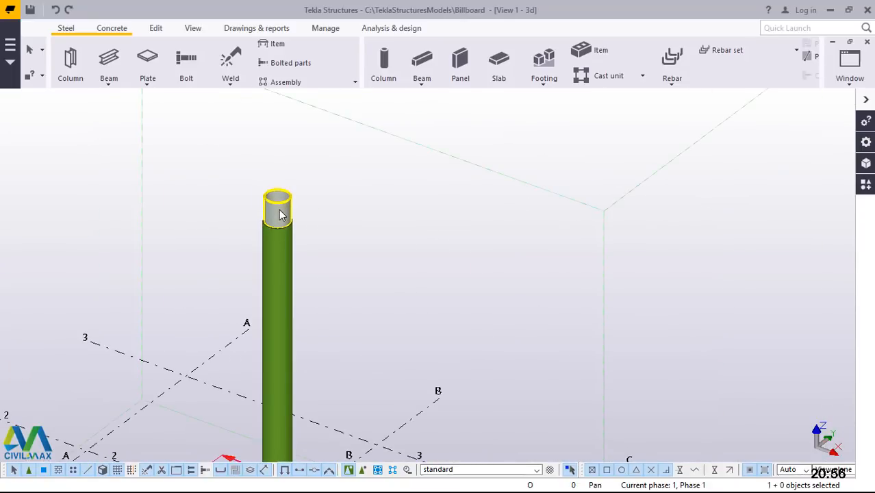
scroll(280, 215, "down", 4)
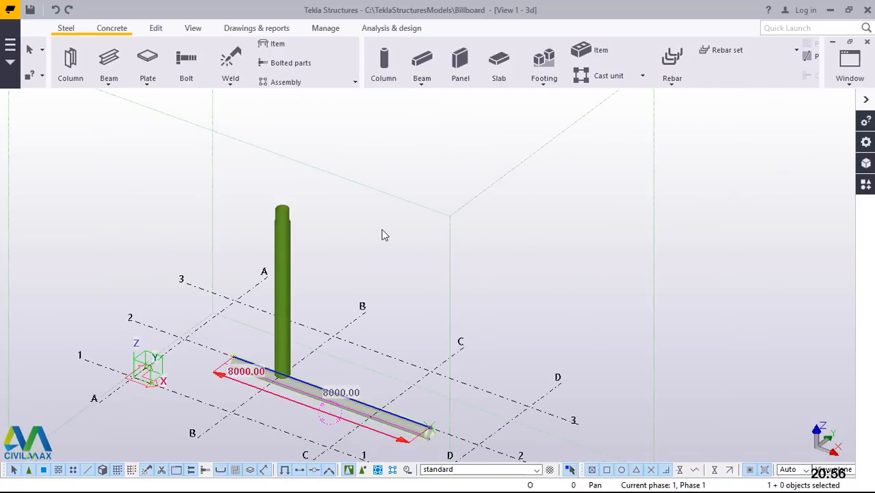
Step: Move the horizontal beam linearly by dZ 6957 onto the top of the column and end the move command
right_click(385, 235)
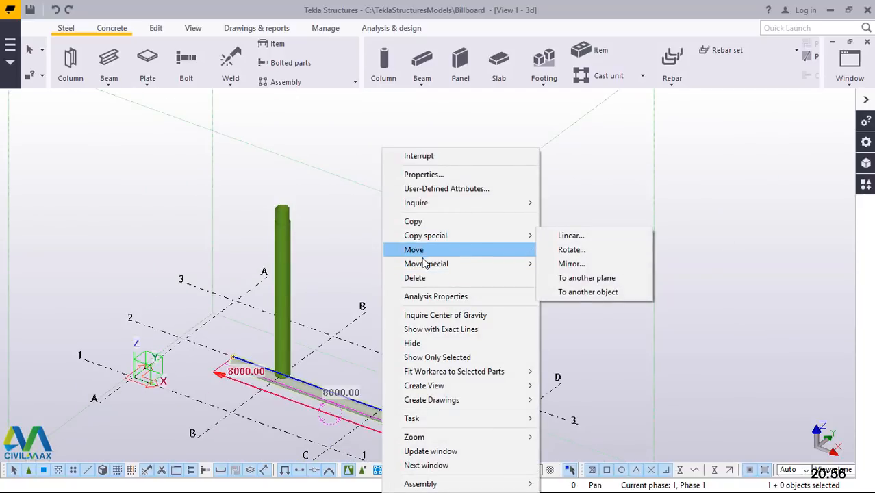
mouse_move(422, 272)
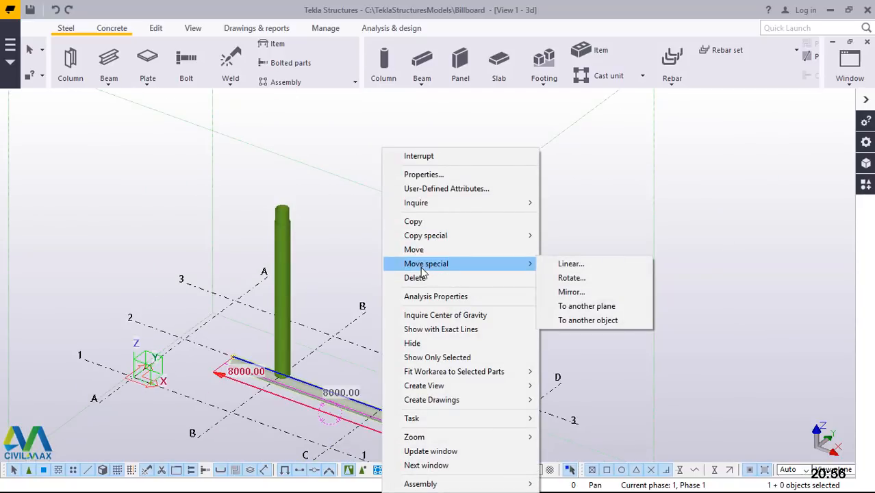
left_click(584, 267)
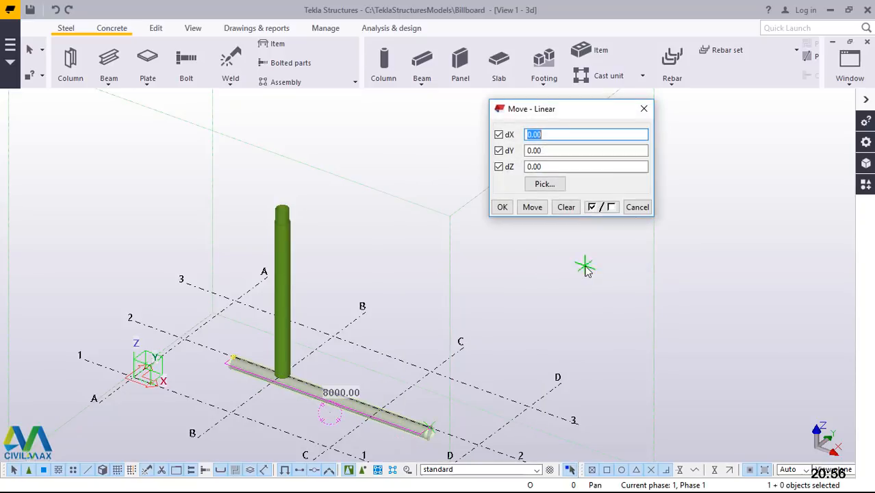
left_click_drag(547, 170, 520, 170)
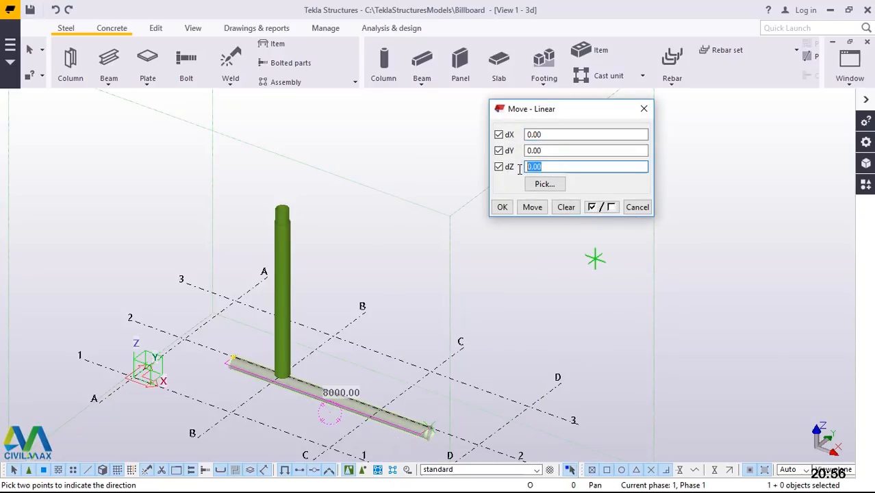
type("6957")
left_click(533, 206)
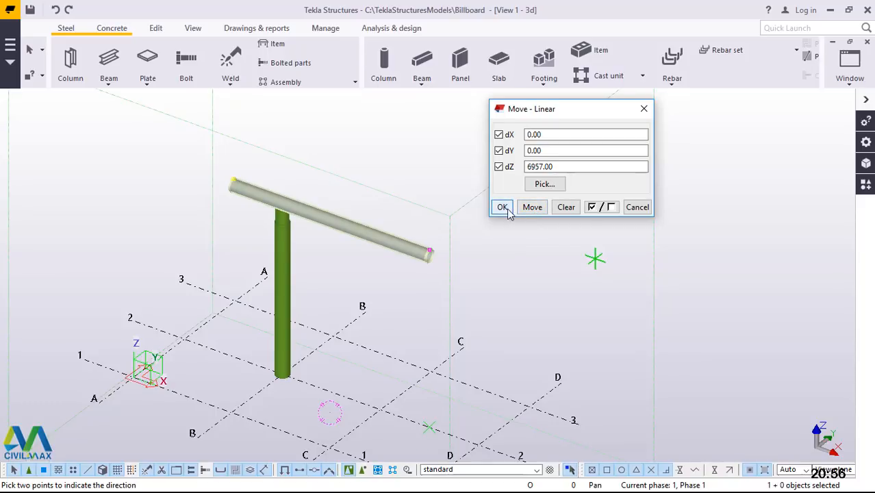
left_click(503, 208)
right_click(452, 140)
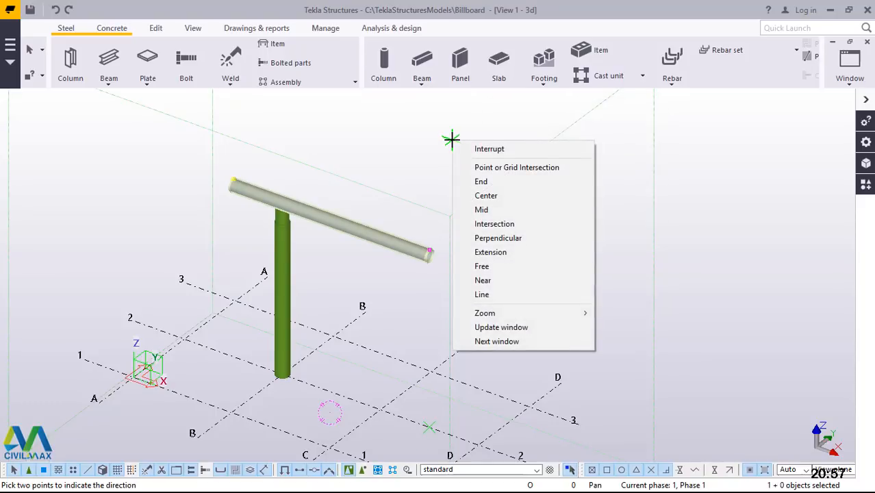
left_click(488, 149)
Step: Examine the raised beam on the upper column piece and the foot of the main column at grid B-2
scroll(280, 221, "up", 8)
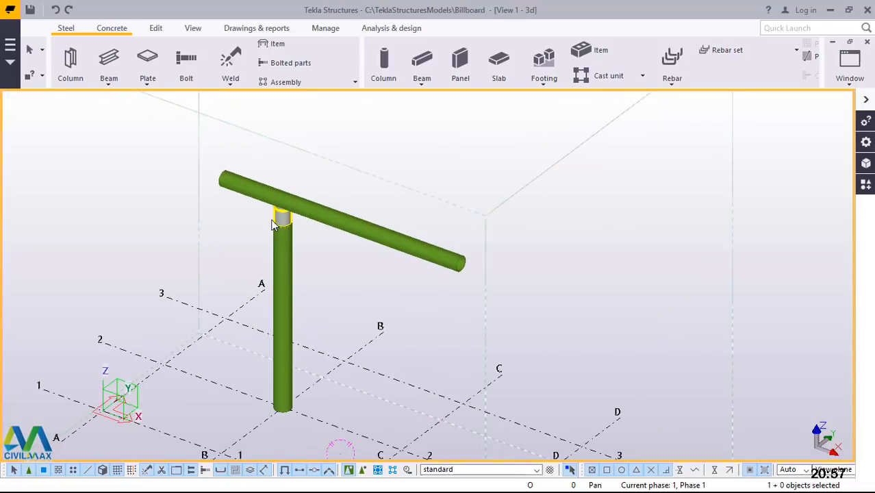
left_click(193, 28)
left_click(478, 68)
left_click(471, 90)
mouse_move(316, 229)
middle_mouse_down("ctrl")
mouse_move(325, 131)
mouse_move(216, 149)
mouse_move(309, 201)
mouse_move(326, 248)
middle_mouse_up("ctrl")
scroll(363, 191, "down", 3)
right_click(378, 162)
left_click(411, 170)
scroll(410, 172, "down", 3)
scroll(349, 403, "up", 6)
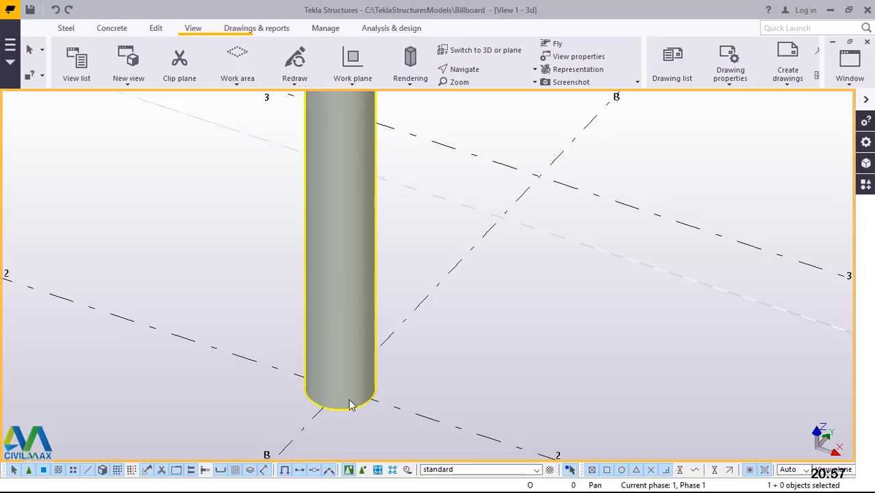
Step: Search the applications and components catalog for "base" and open the settings of the Circular base plates component
left_click(867, 187)
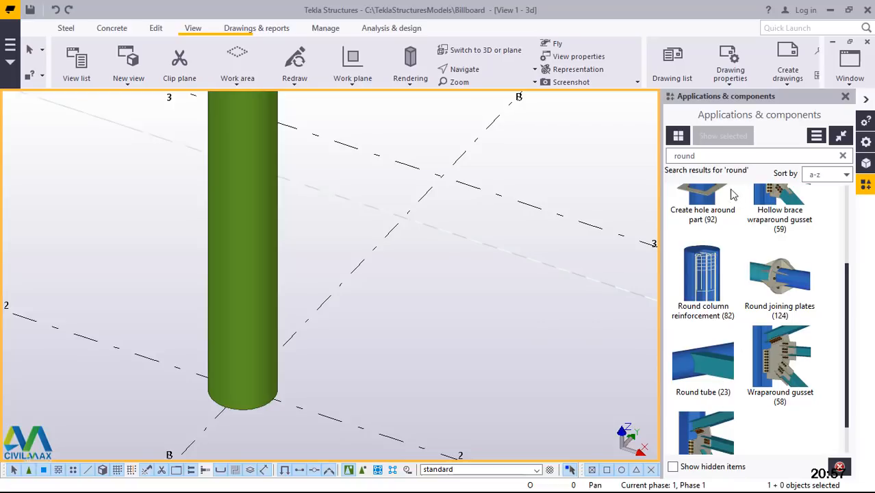
double_click(669, 156)
type("b")
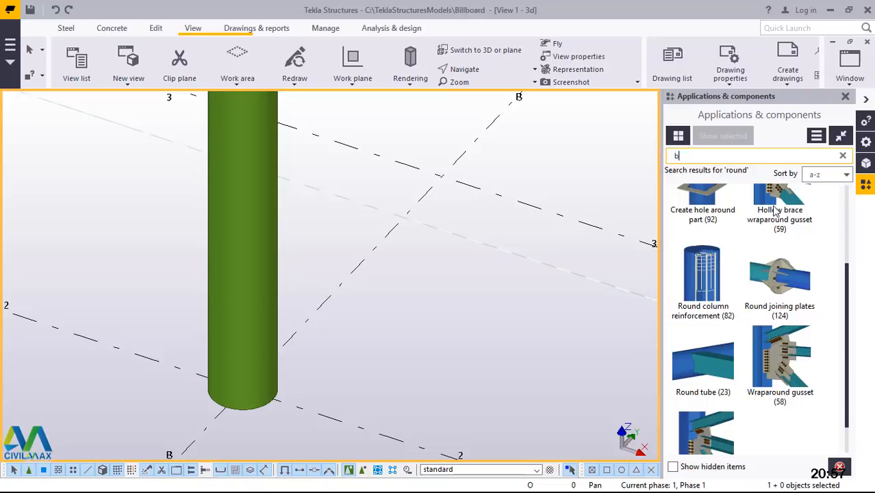
type("ase")
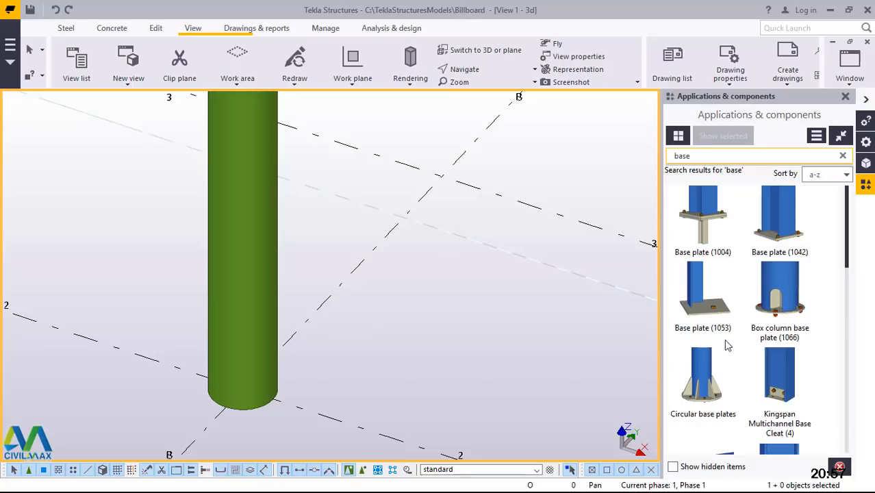
left_click(706, 386)
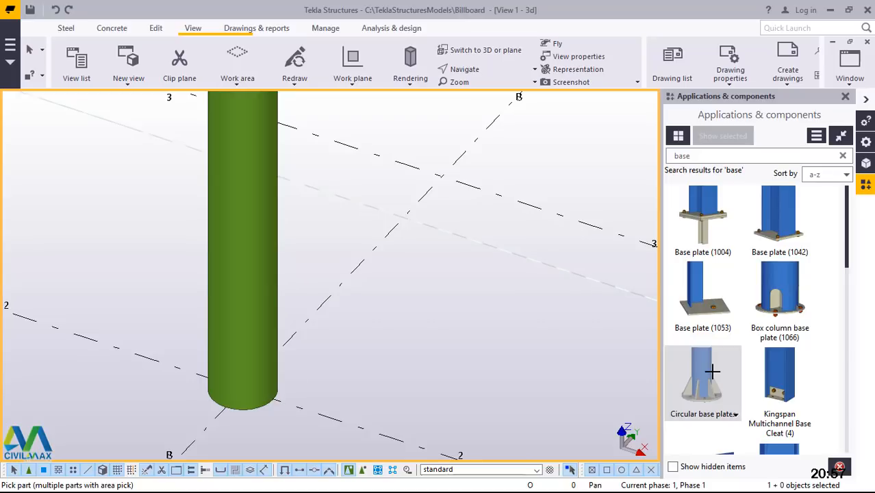
double_click(712, 371)
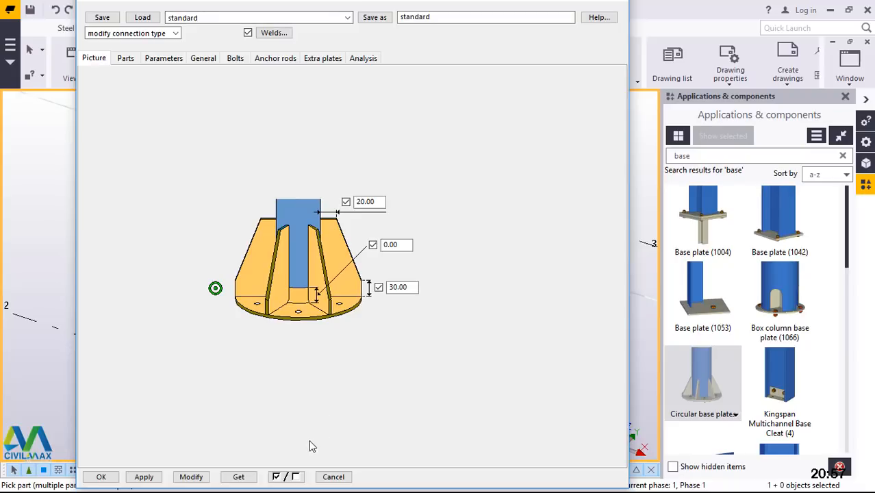
Step: Load the saved "base plate" settings into the Circular base plates component
left_click(346, 19)
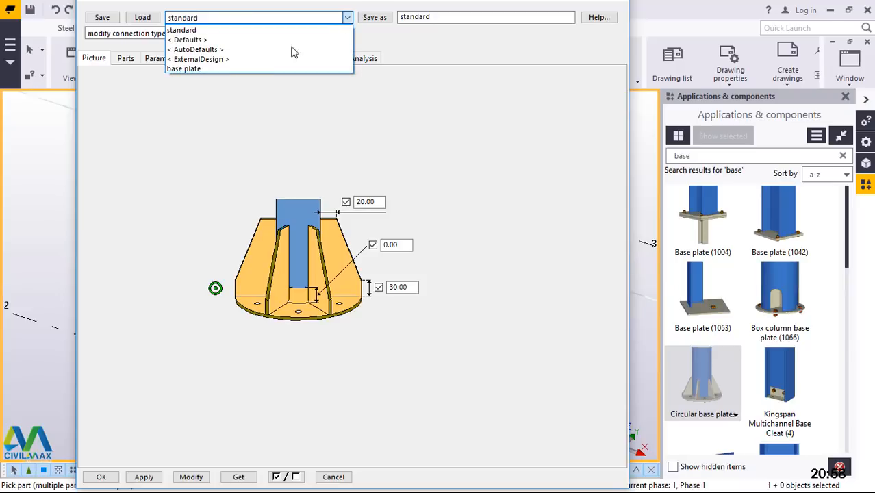
left_click(217, 69)
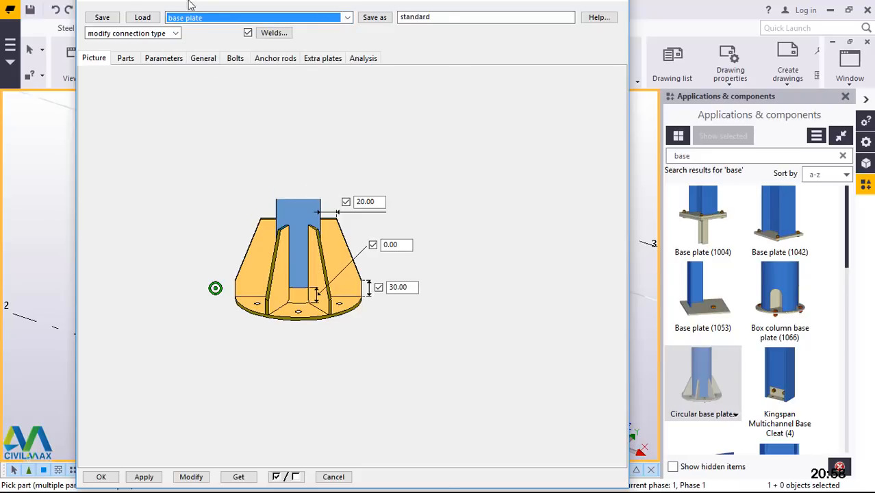
left_click(144, 19)
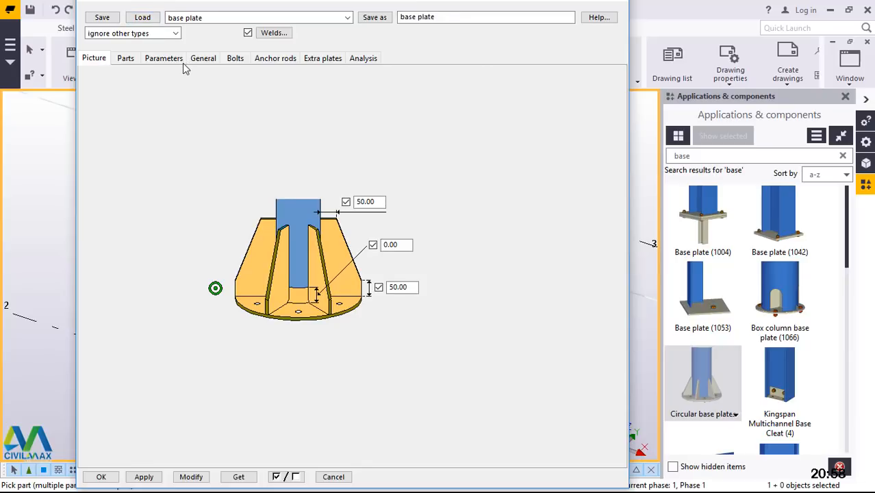
Step: Review the base plate component's part sizes, parameters, general options, bolts and anchor rod settings
left_click(126, 59)
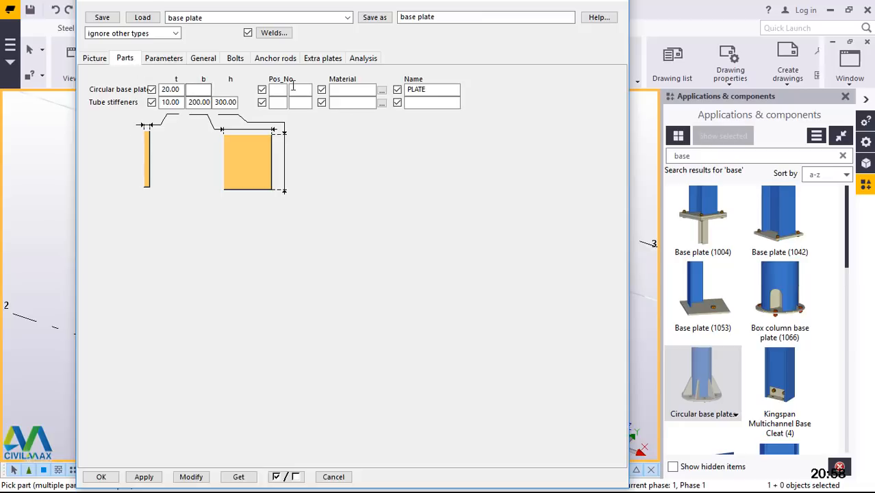
left_click(170, 60)
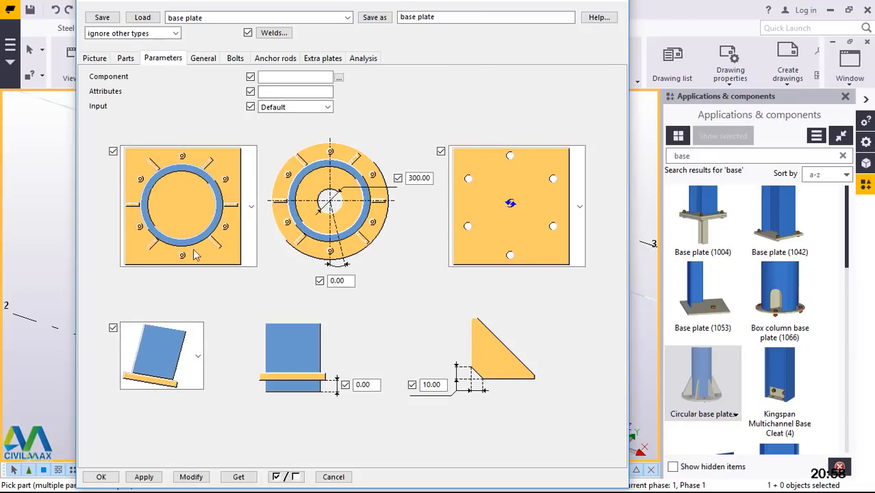
left_click(203, 59)
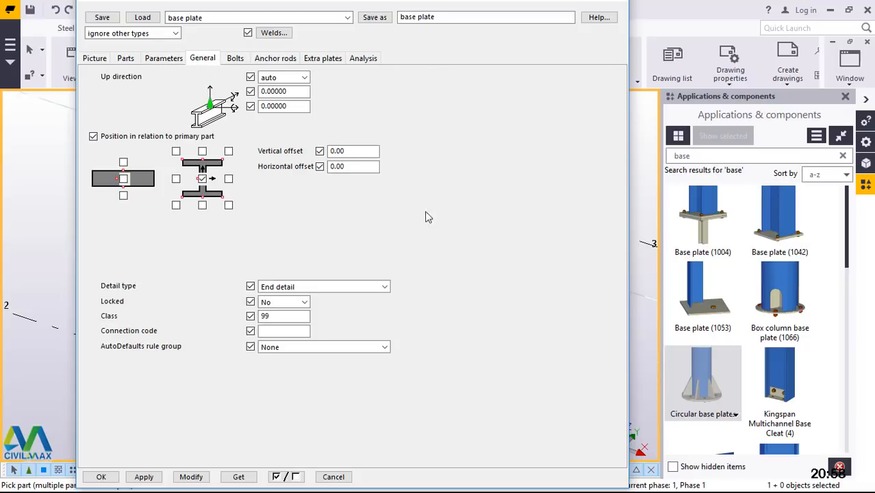
left_click(235, 59)
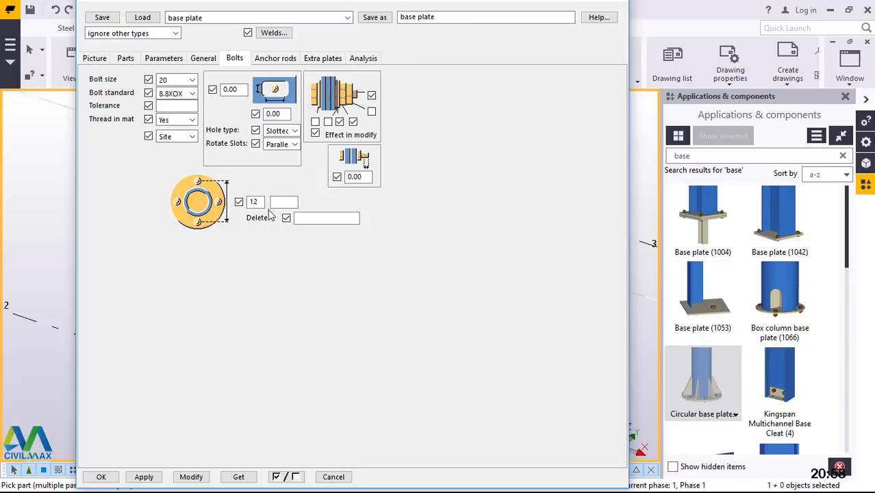
left_click(281, 59)
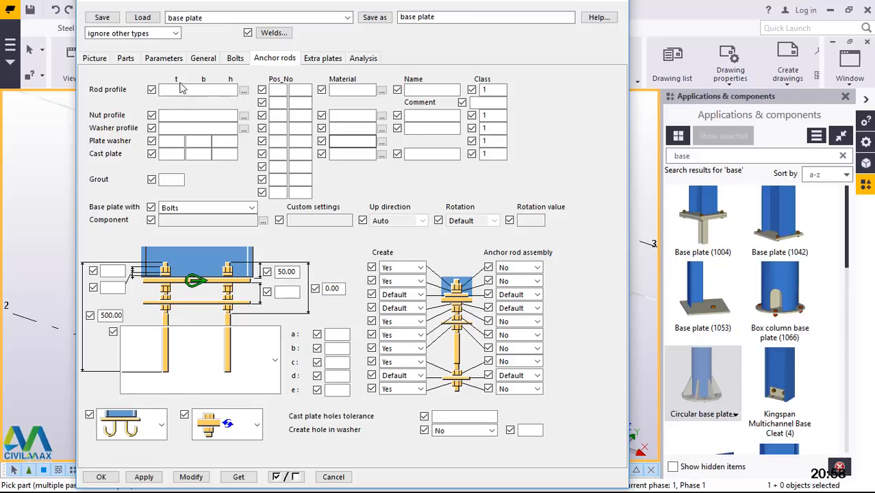
Step: Reload the saved "base plate" settings and accept them for the Circular base plates component
left_click(143, 19)
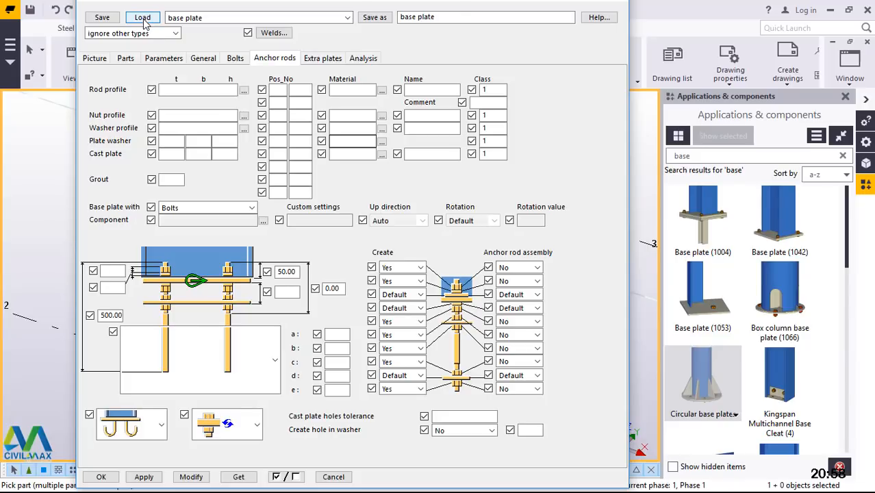
left_click(442, 17)
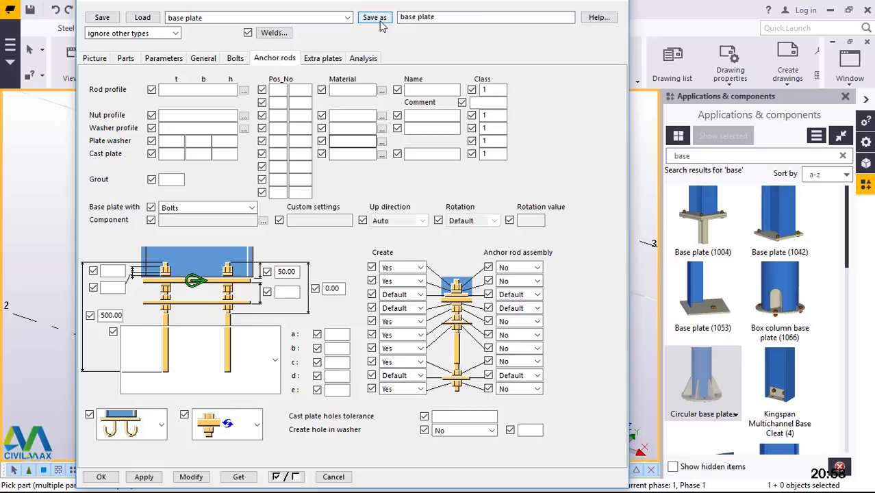
left_click(150, 19)
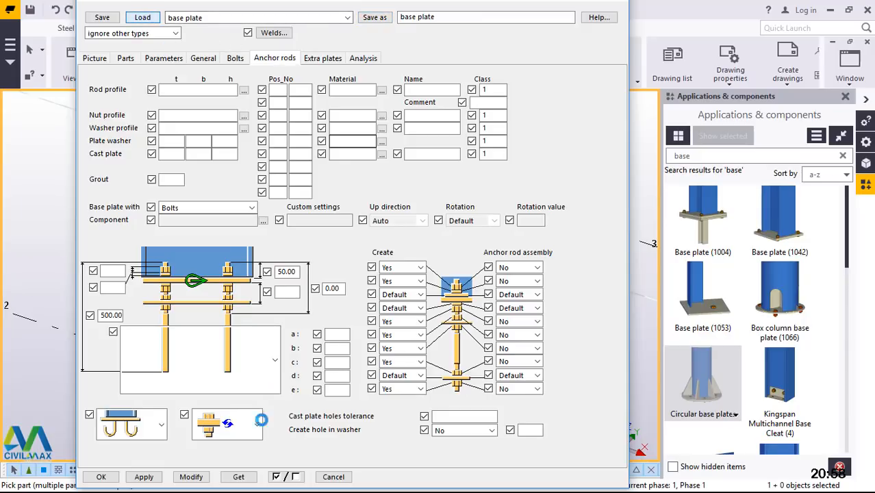
left_click(190, 478)
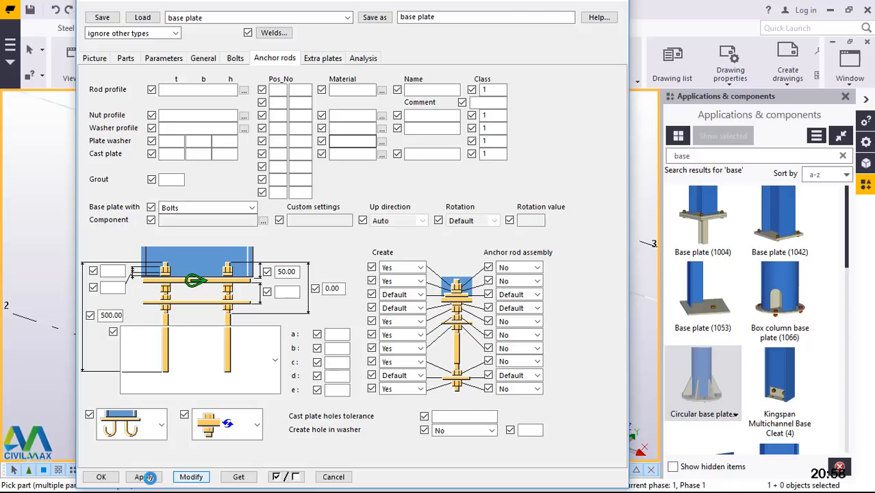
left_click(102, 477)
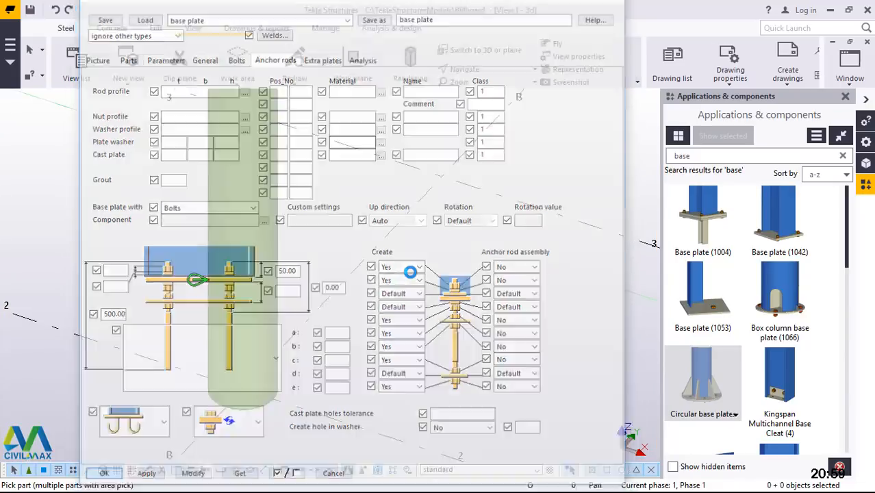
Step: Add the circular base plate detail with stiffeners to the foot of the main column and end the command
scroll(226, 418, "up", 5)
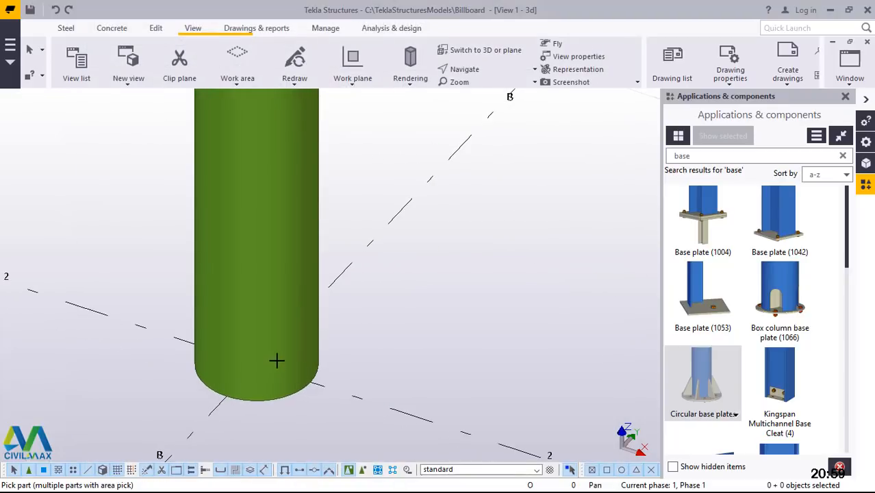
left_click(257, 300)
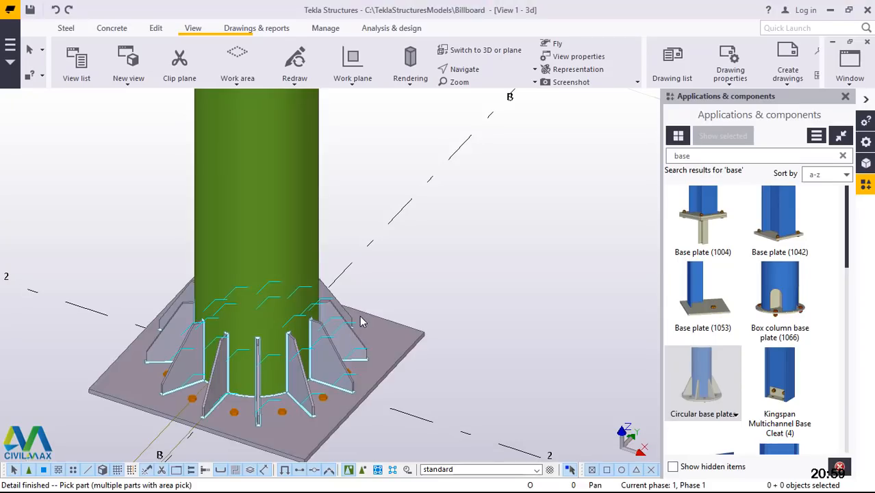
right_click(445, 210)
left_click(483, 218)
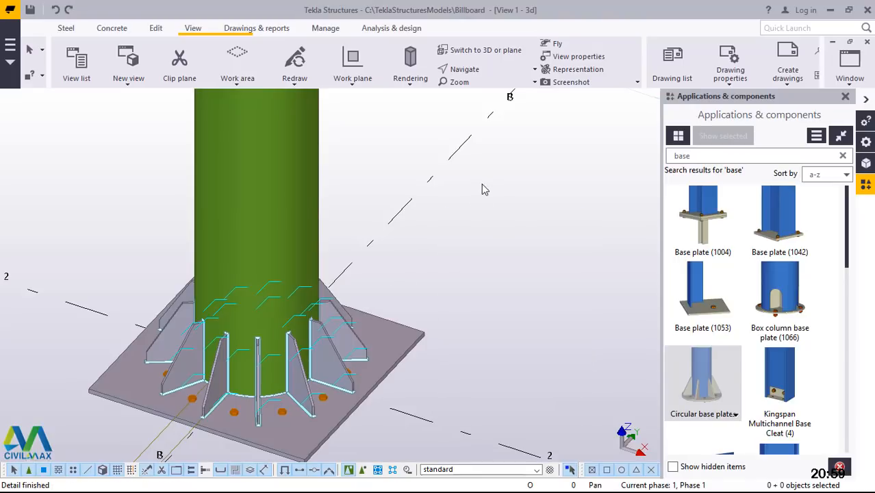
Step: Examine the base plate, stiffeners and anchor bolts at the column foot from underneath and from the side
left_click(469, 70)
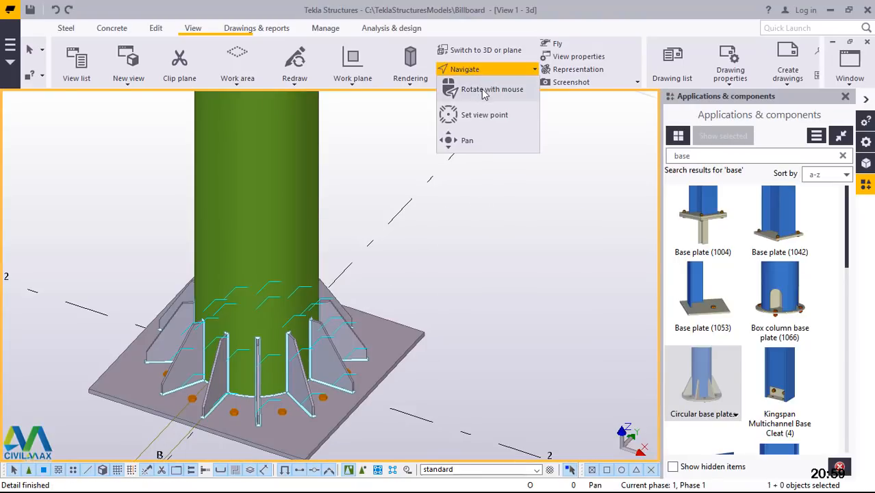
left_click(467, 139)
middle_click_drag(278, 388, 266, 434, "ctrl")
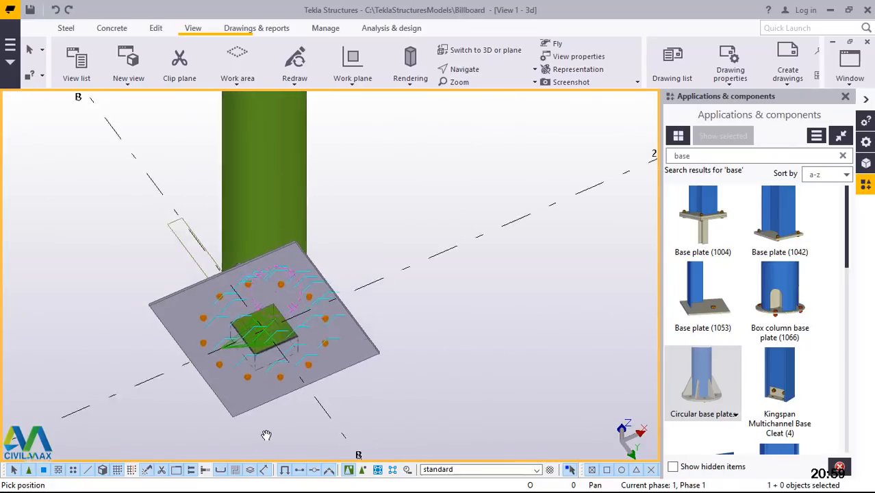
scroll(254, 307, "up", 5)
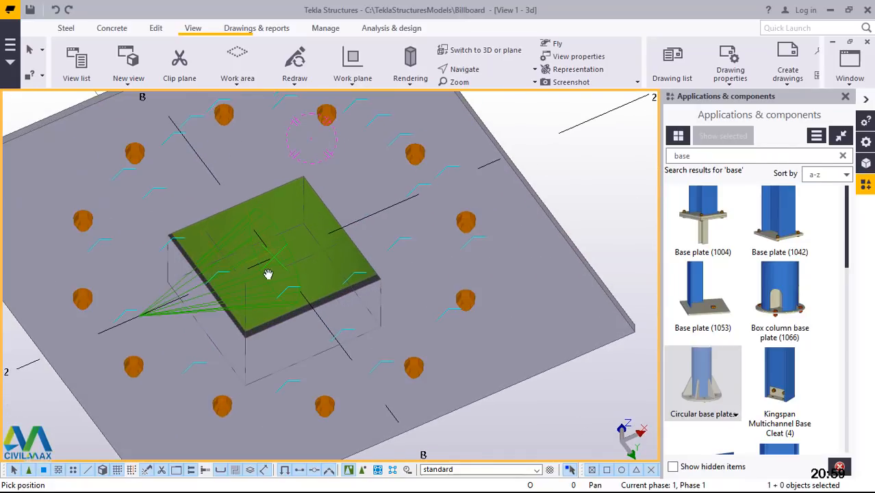
scroll(270, 275, "down", 4)
middle_click_drag(317, 268, 312, 369, "ctrl")
scroll(313, 285, "down", 2)
scroll(291, 217, "up", 5)
middle_click_drag(349, 254, 447, 167, "ctrl")
scroll(328, 295, "down", 2)
right_click(449, 167)
left_click(477, 175)
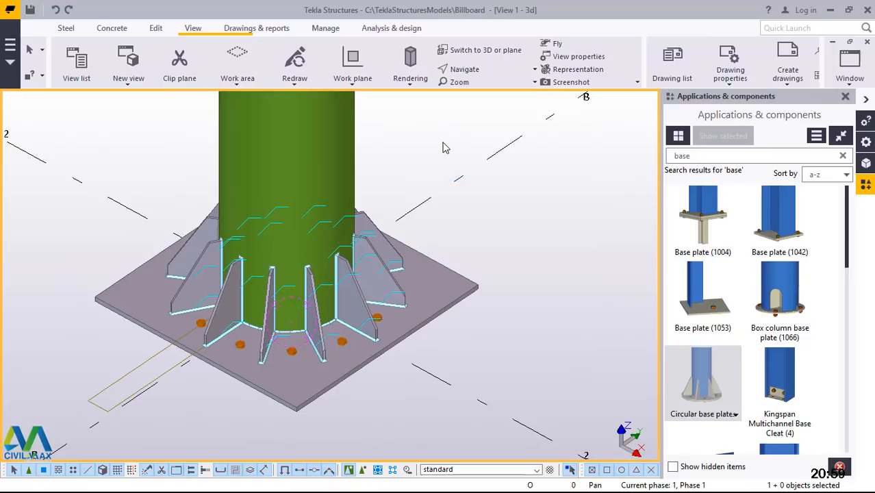
right_click(433, 133)
left_click(477, 206)
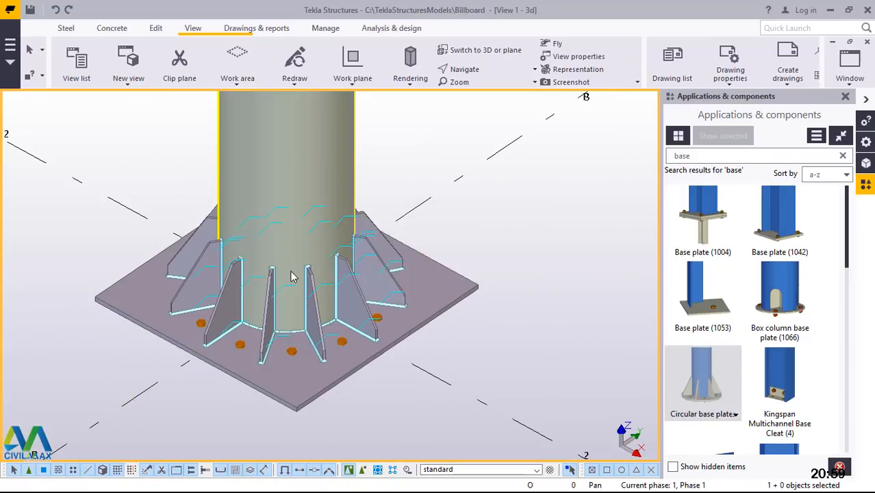
scroll(295, 272, "up", 2)
scroll(272, 325, "down", 3)
scroll(316, 314, "down", 3)
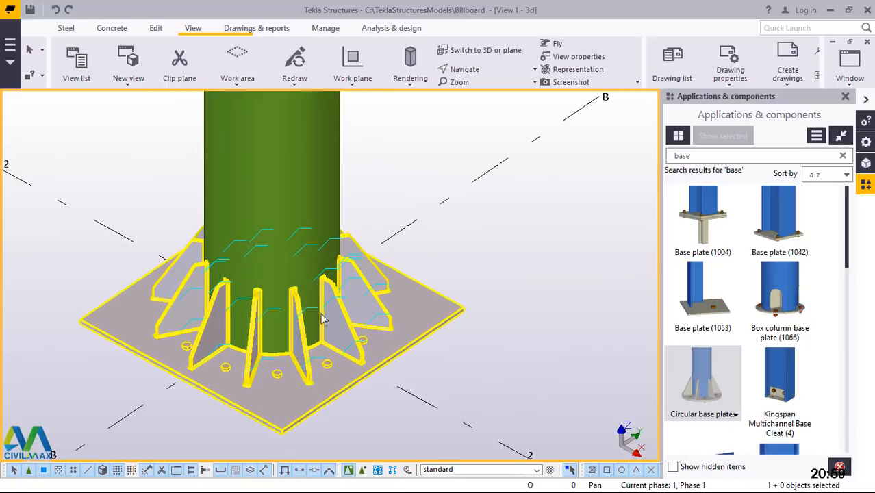
Step: Search the components for "round" and open the Round joining plates (124) settings for the column-to-top-piece joint
scroll(310, 337, "down", 8)
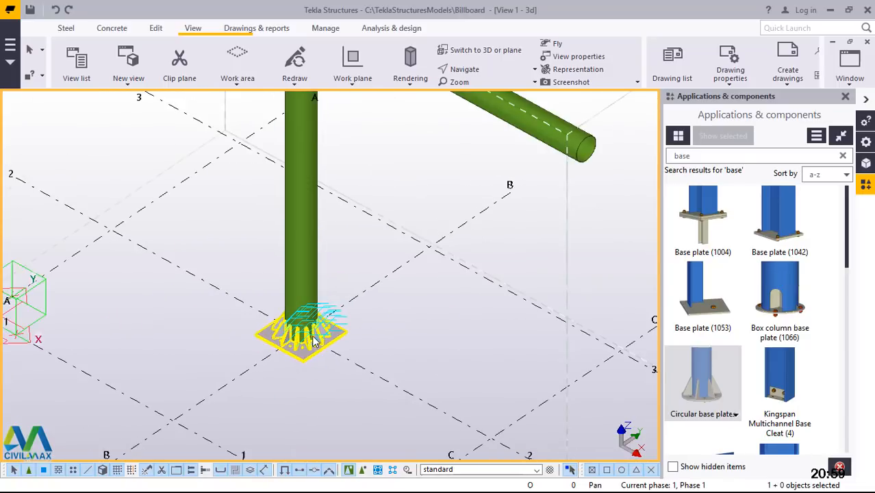
scroll(300, 192, "up", 1)
scroll(302, 274, "down", 6)
scroll(322, 130, "up", 4)
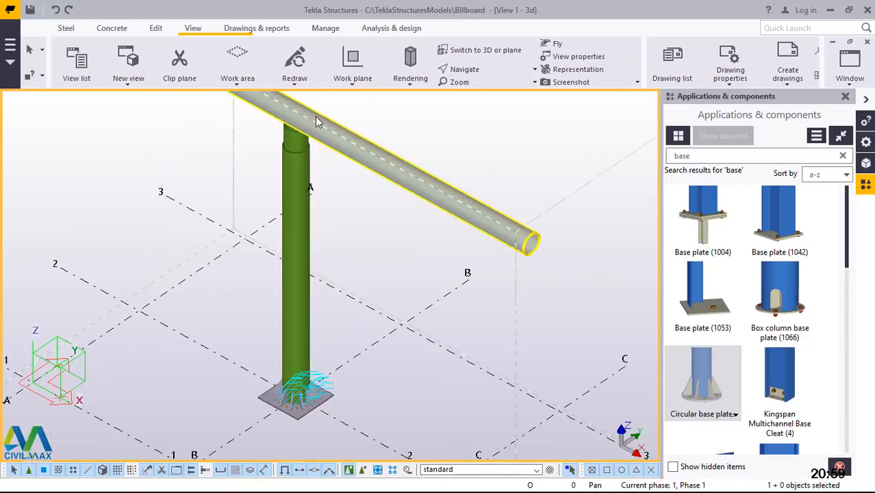
scroll(319, 258, "down", 2)
scroll(293, 189, "up", 2)
scroll(321, 223, "up", 5)
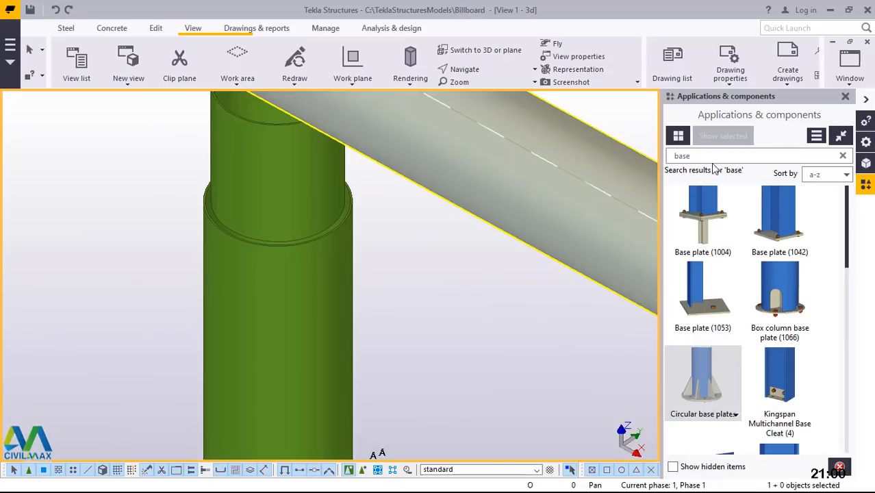
left_click_drag(693, 155, 669, 162)
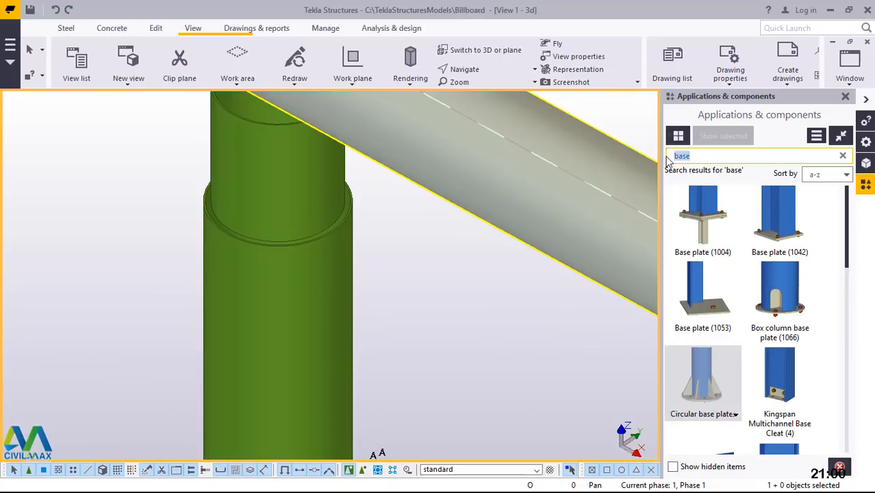
type("round")
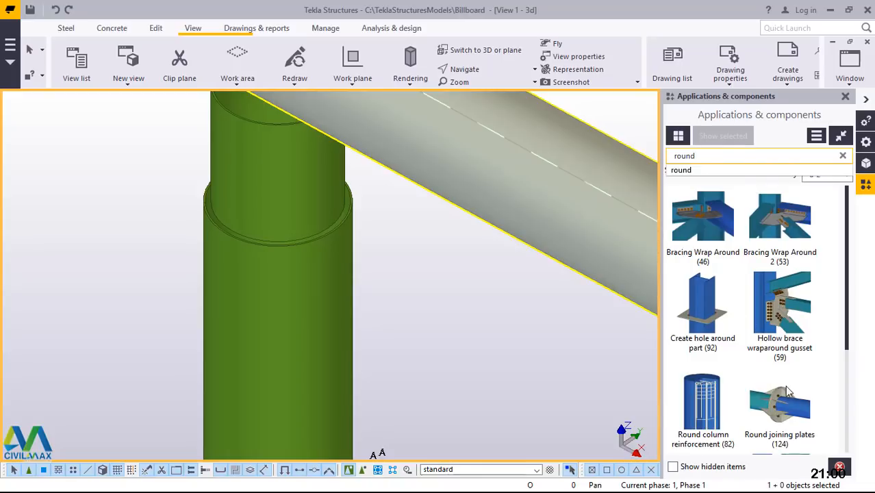
left_click(791, 409)
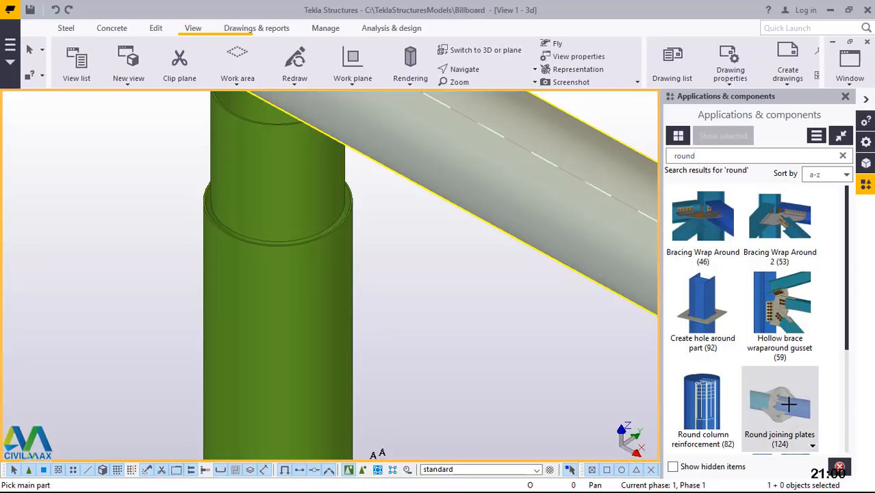
double_click(789, 405)
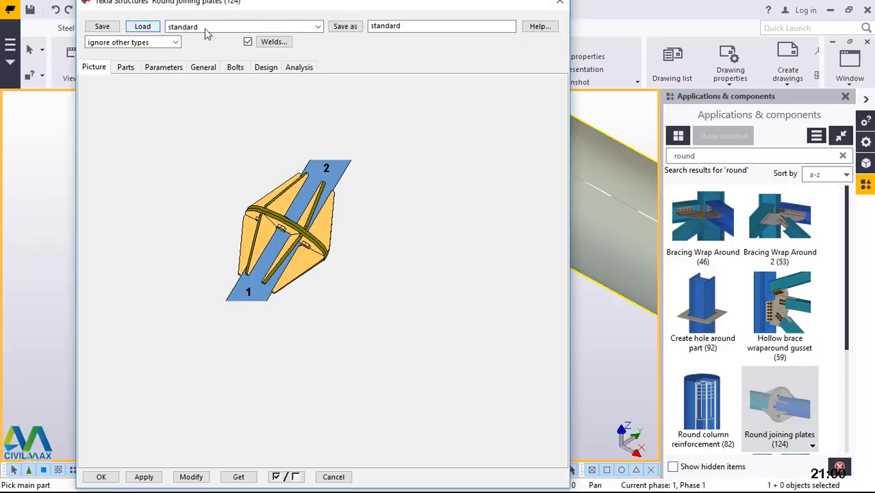
Step: Load the saved "flange" settings into the Round joining plates component and apply them
left_click(318, 27)
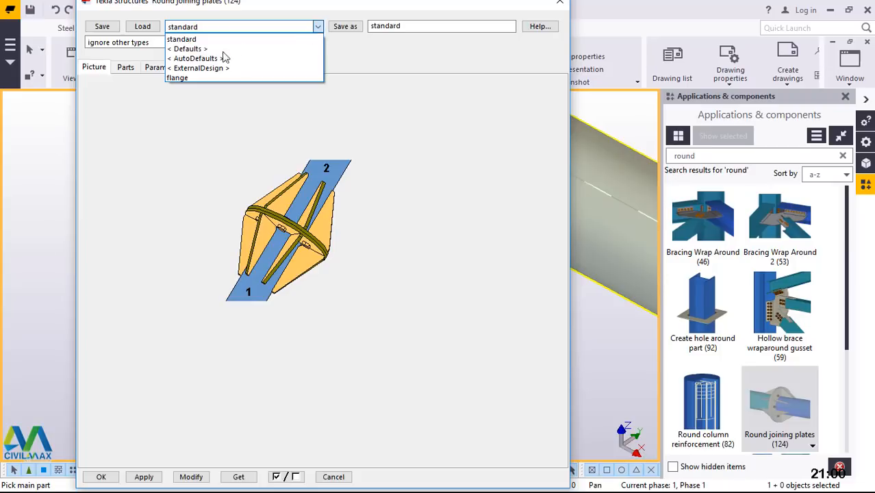
left_click(192, 79)
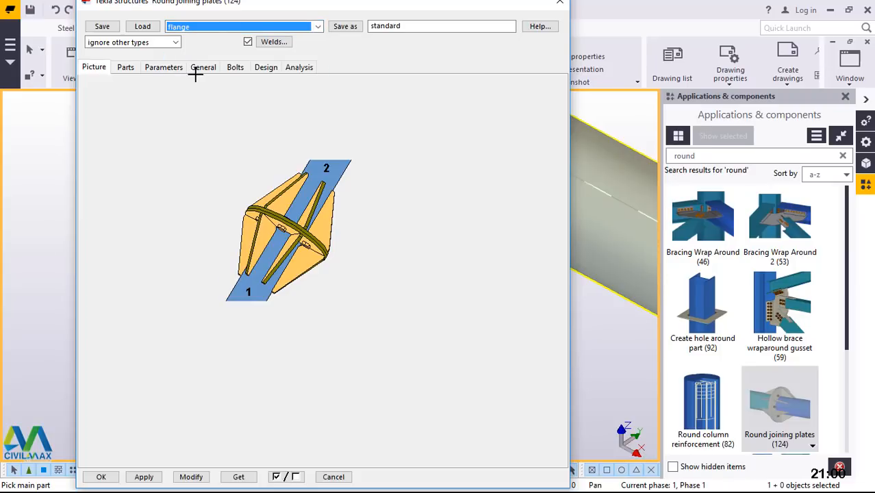
left_click(147, 28)
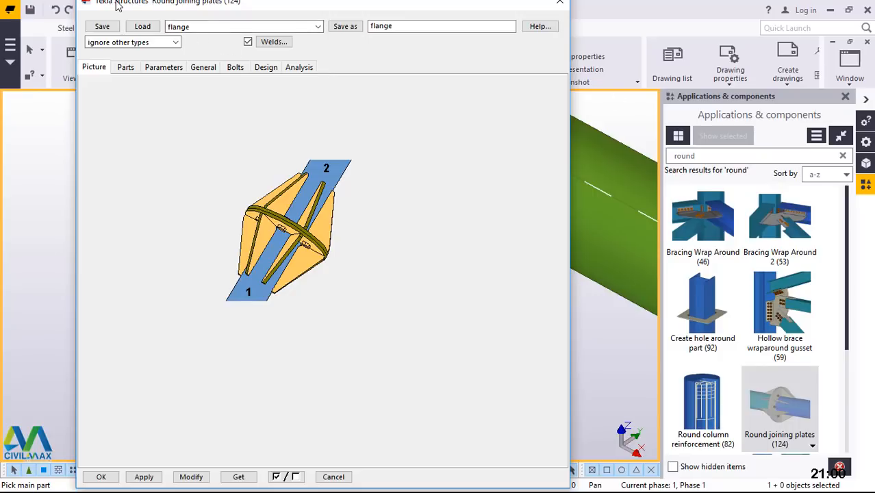
left_click(193, 476)
left_click(145, 477)
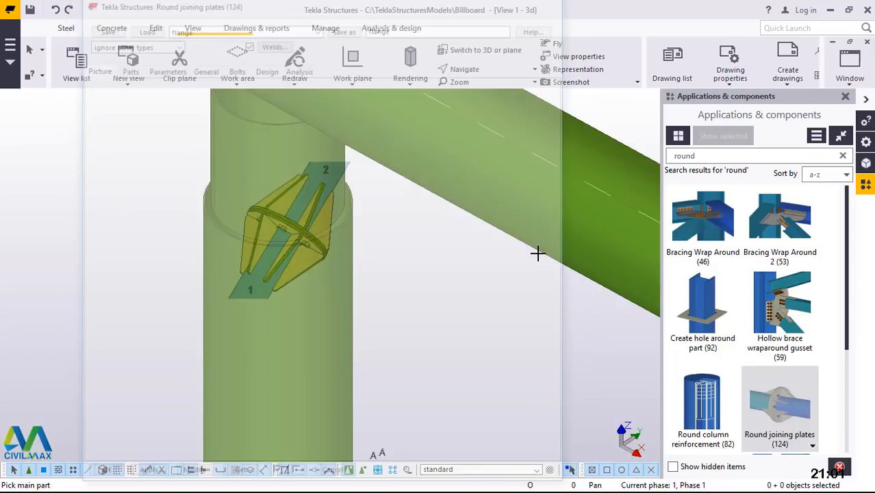
Step: Add the round joining plates connection between the main column and its narrower top piece, and end the command
scroll(303, 227, "up", 3)
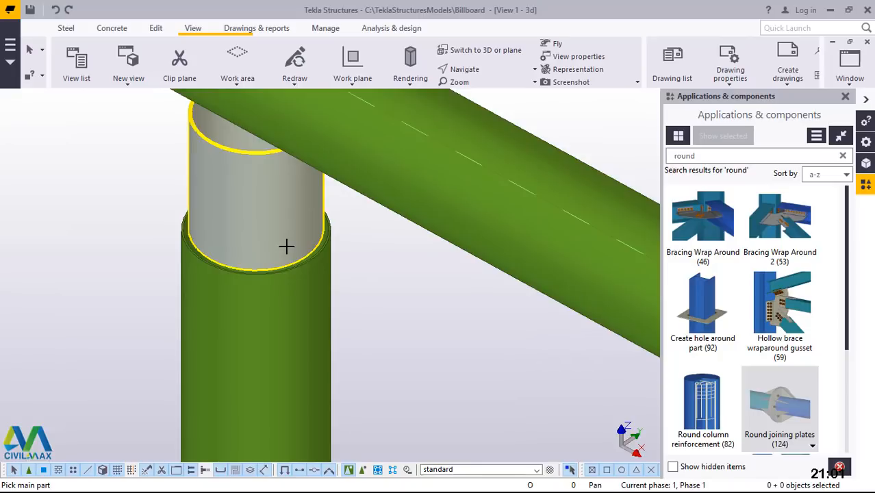
scroll(301, 190, "down", 2)
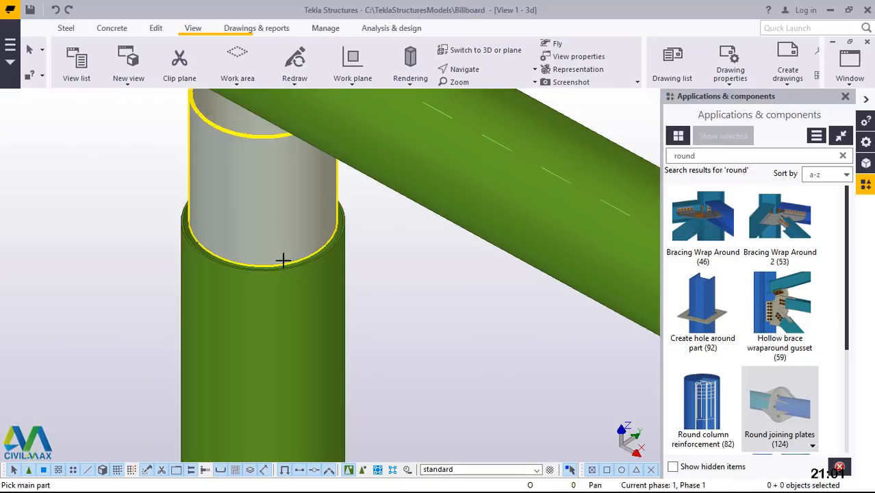
left_click(290, 283)
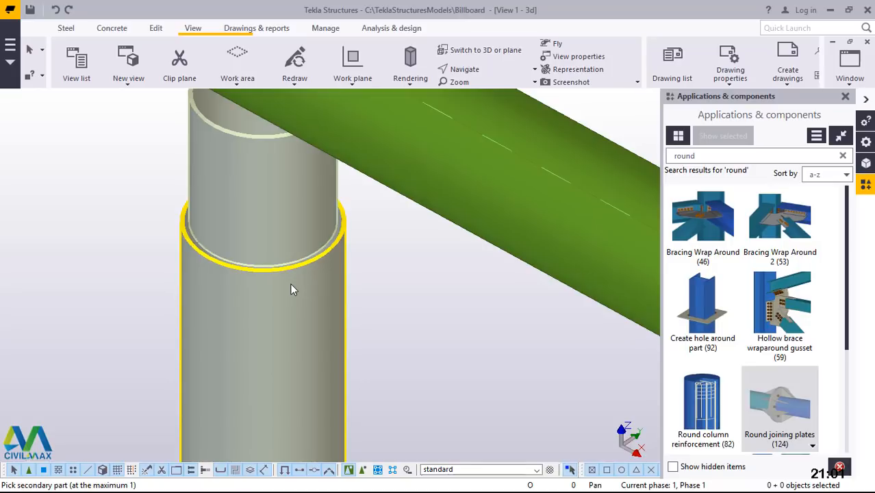
left_click(291, 284)
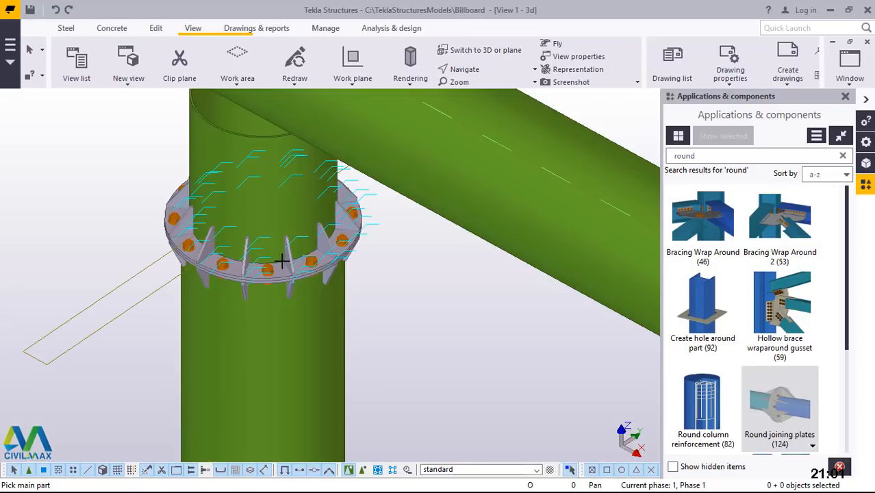
scroll(274, 260, "up", 5)
right_click(527, 239)
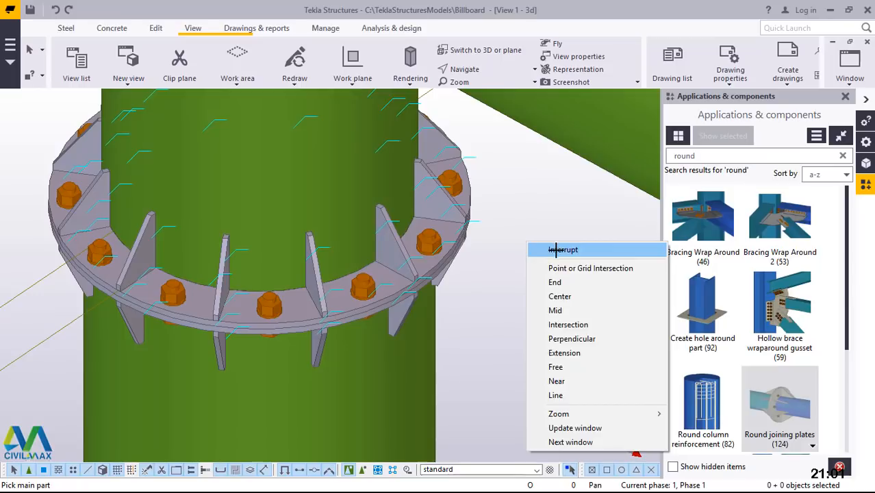
left_click(556, 250)
left_click(423, 250)
scroll(422, 250, "down", 2)
left_click(463, 243)
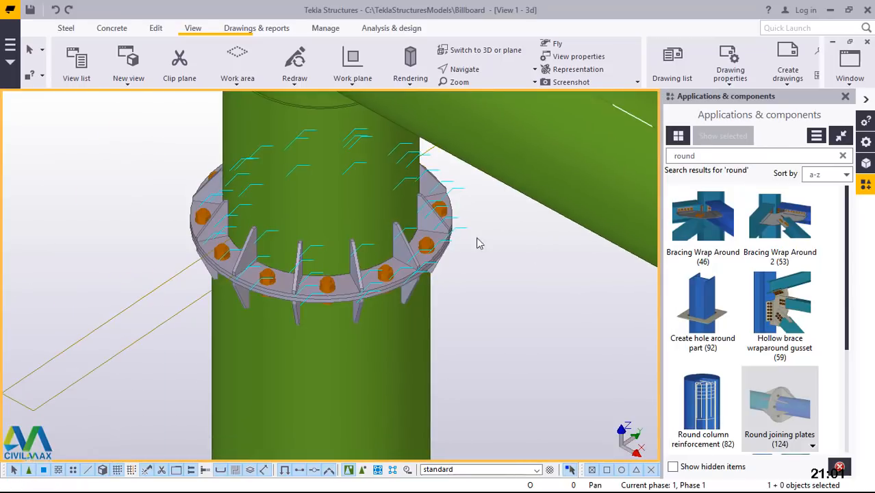
Step: Review the flange connection's part sizes, parameters, general options, bolts, design and analysis settings, and close the dialog
left_click(445, 246)
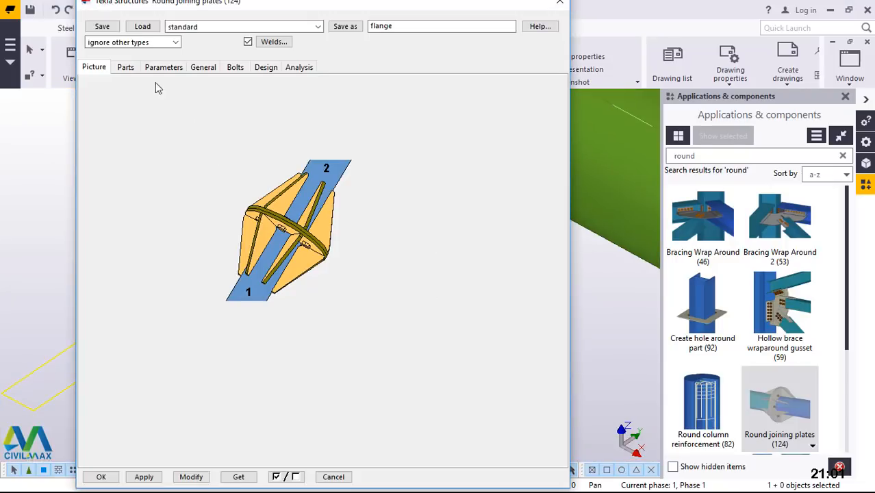
left_click(126, 68)
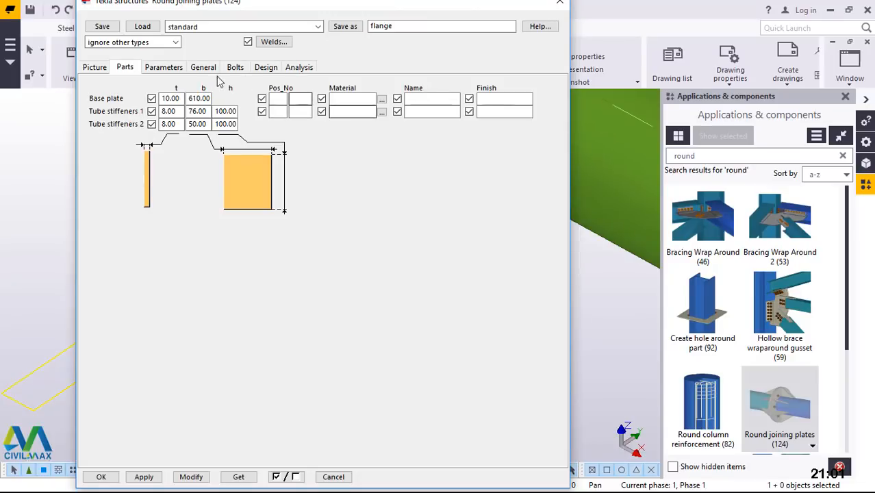
left_click(164, 67)
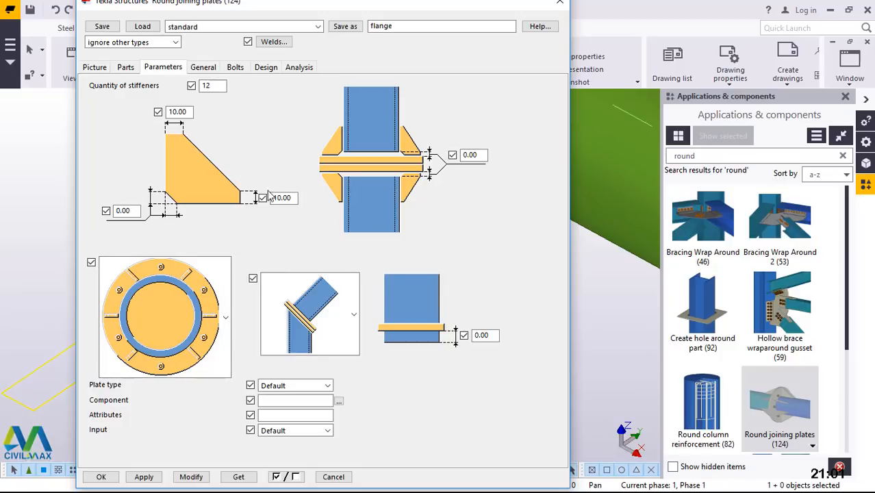
left_click(202, 67)
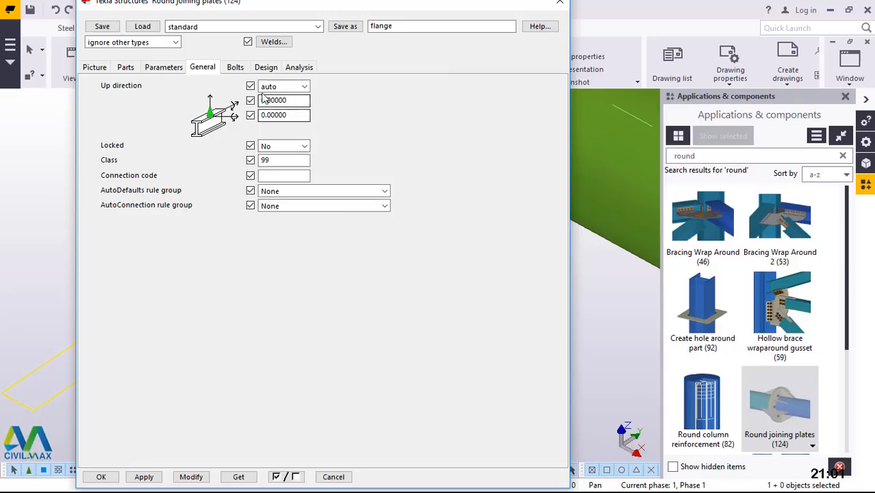
left_click(236, 68)
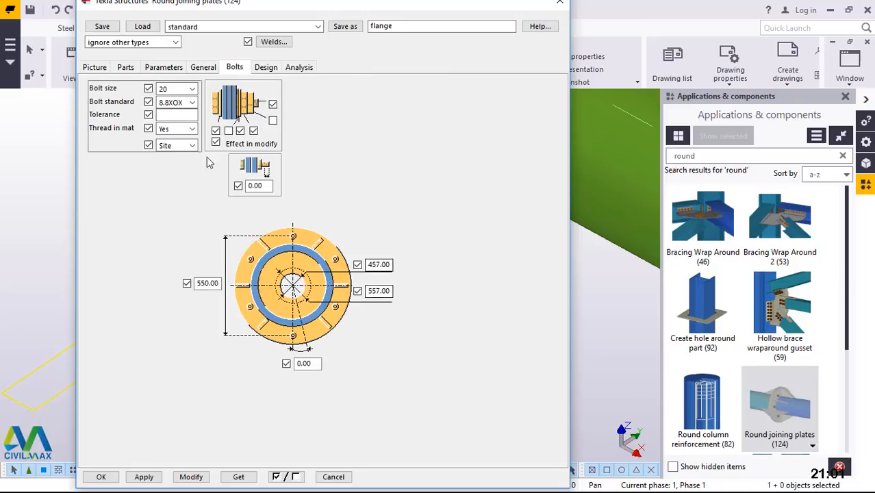
left_click(265, 67)
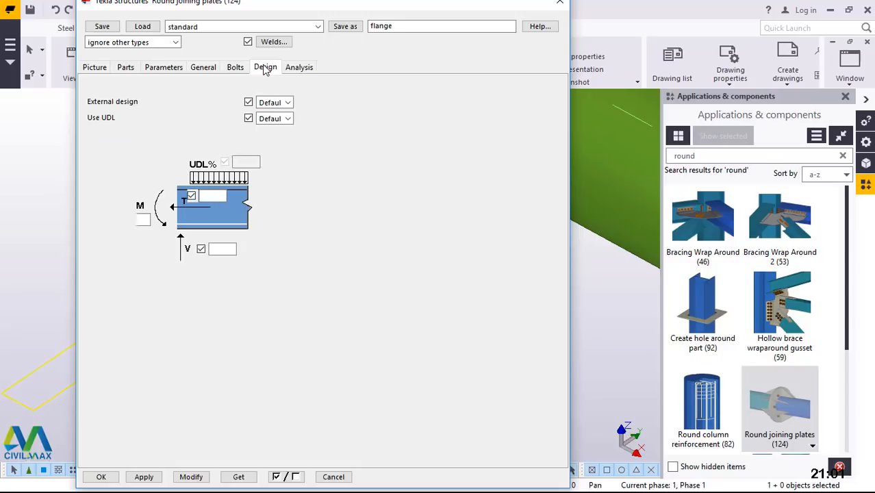
left_click(298, 68)
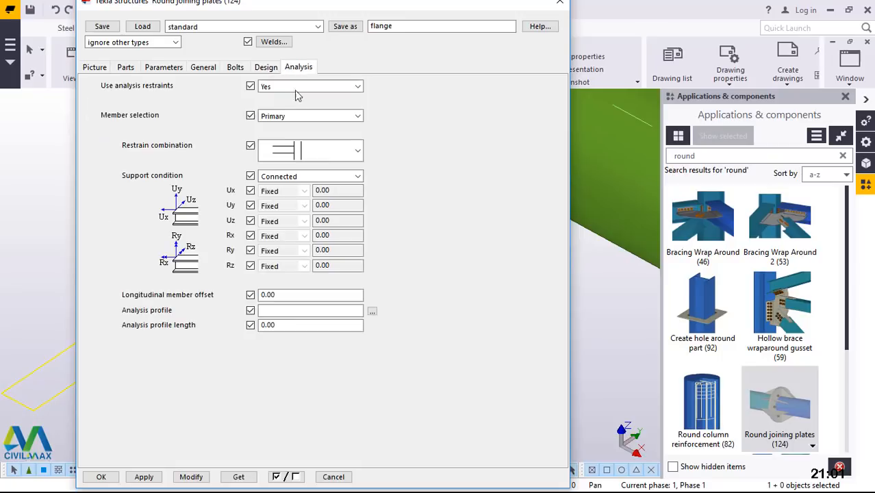
left_click(96, 72)
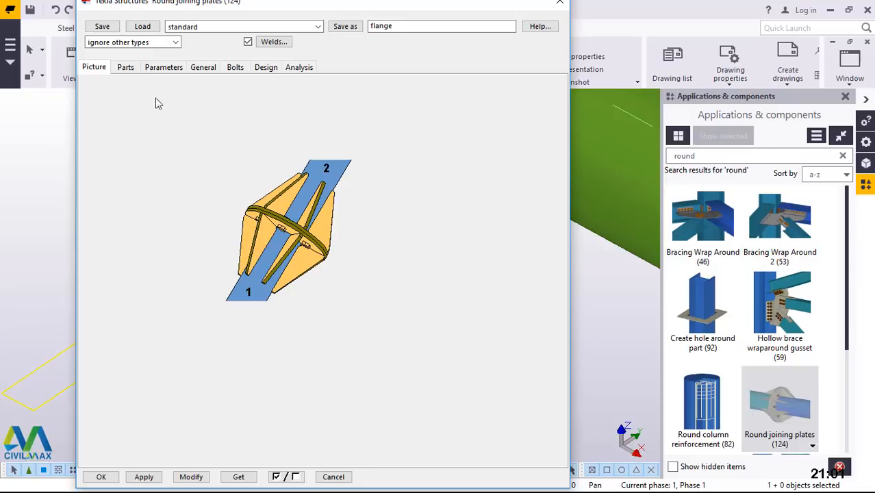
left_click(101, 477)
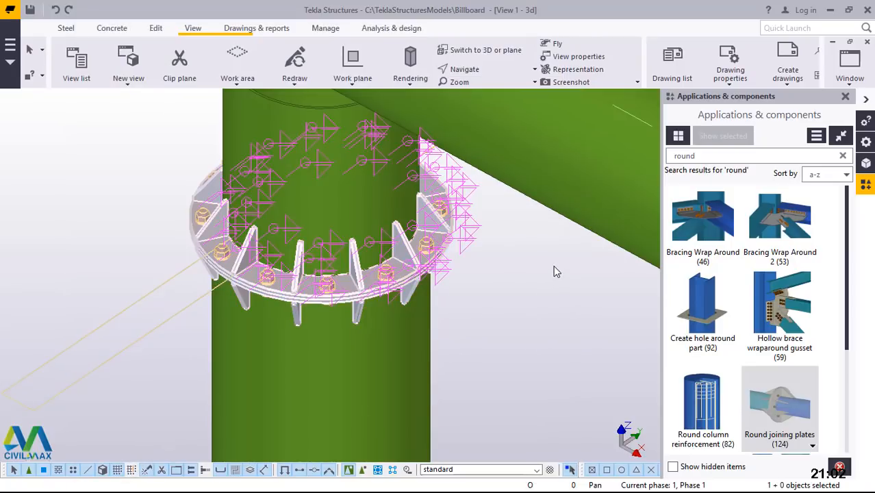
Step: Add a Round tube (23) connection between the horizontal beam and the narrower top piece, end the command and redraw the view
scroll(294, 328, "down", 5)
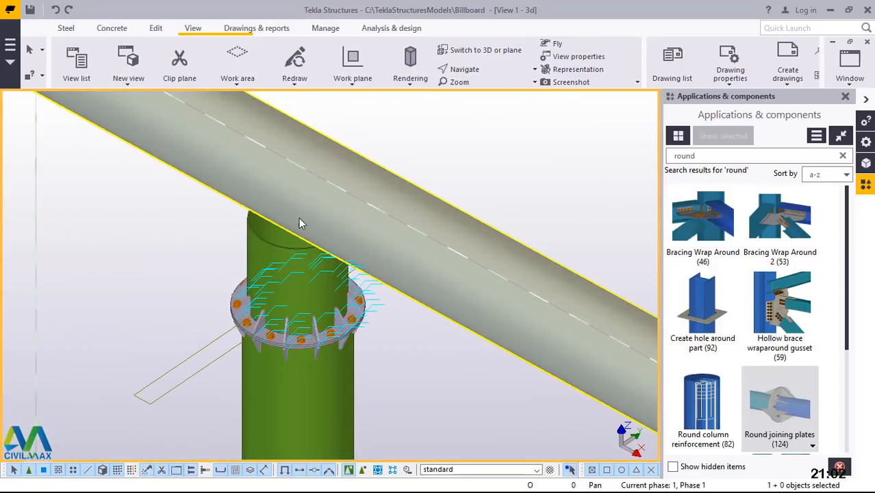
scroll(298, 218, "up", 5)
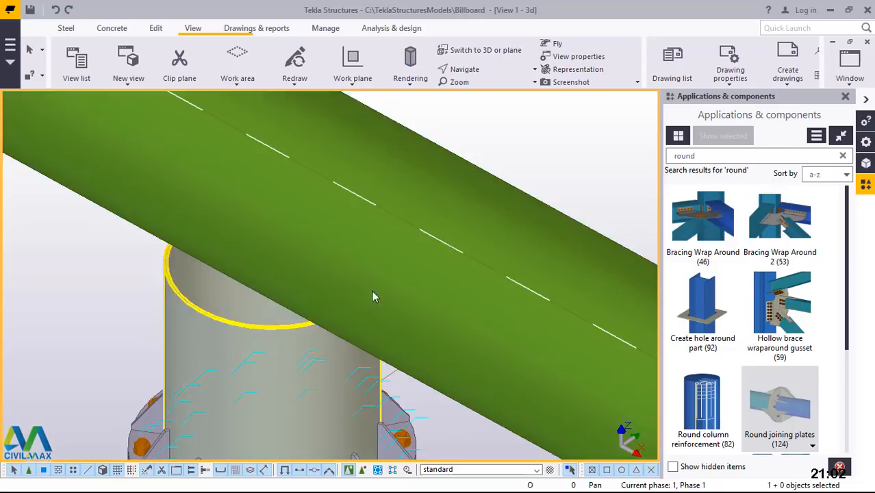
left_click(323, 354)
left_click(735, 295)
scroll(736, 294, "down", 3)
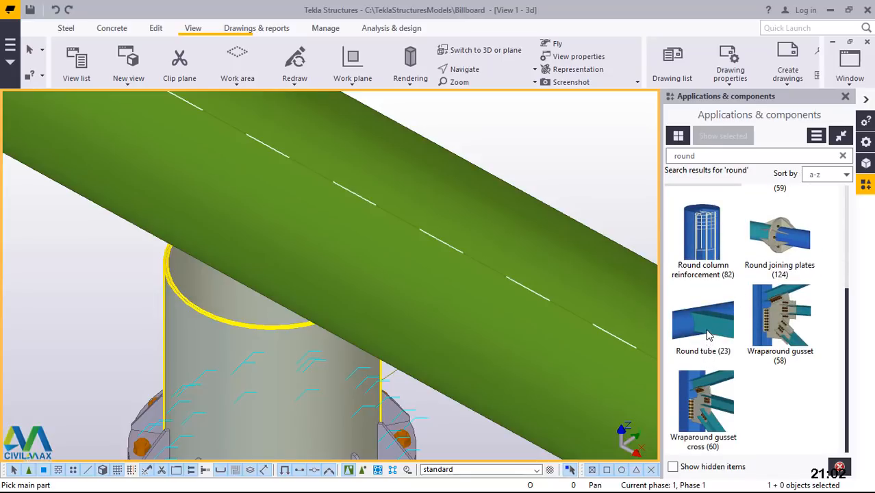
left_click(708, 336)
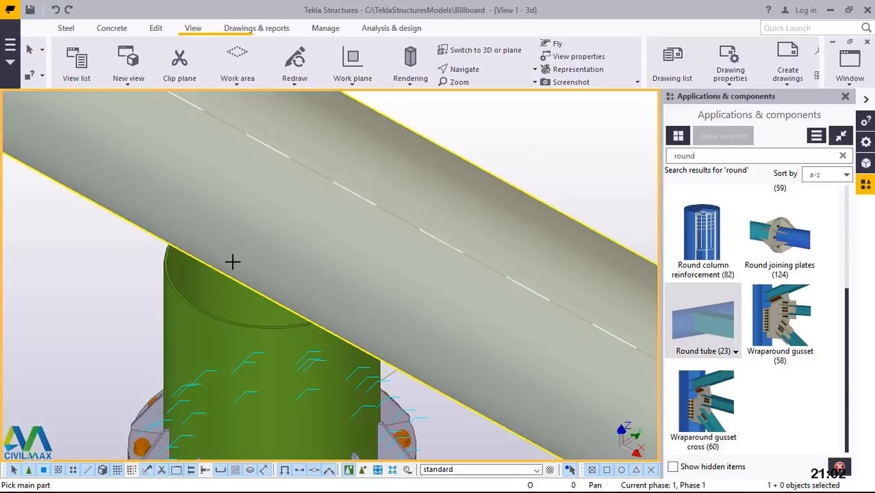
scroll(253, 247, "down", 3)
left_click(218, 291)
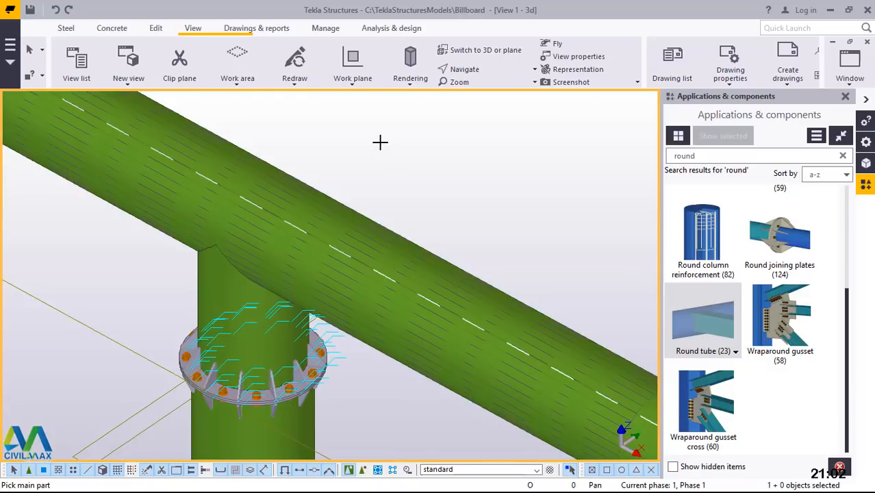
right_click(381, 145)
left_click(409, 151)
right_click(407, 132)
left_click(449, 201)
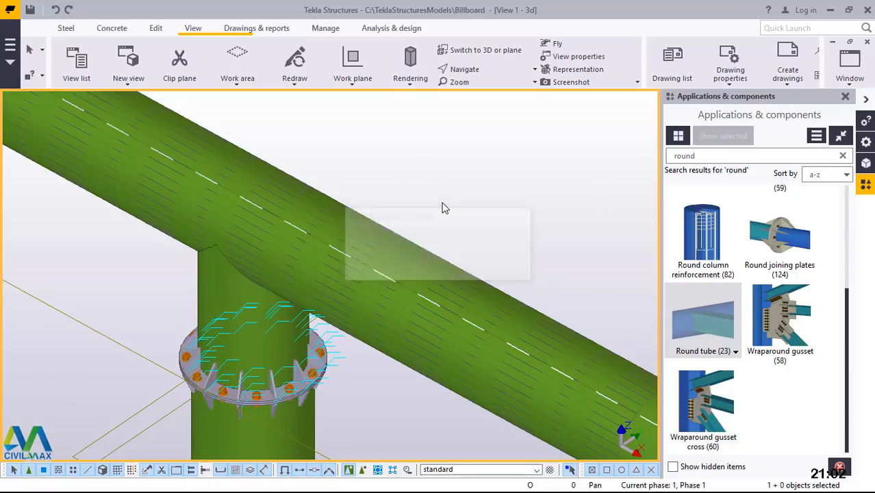
Step: Inspect the beam-to-column joint and the beam's open end, and search the components for "cap"
scroll(278, 254, "down", 2)
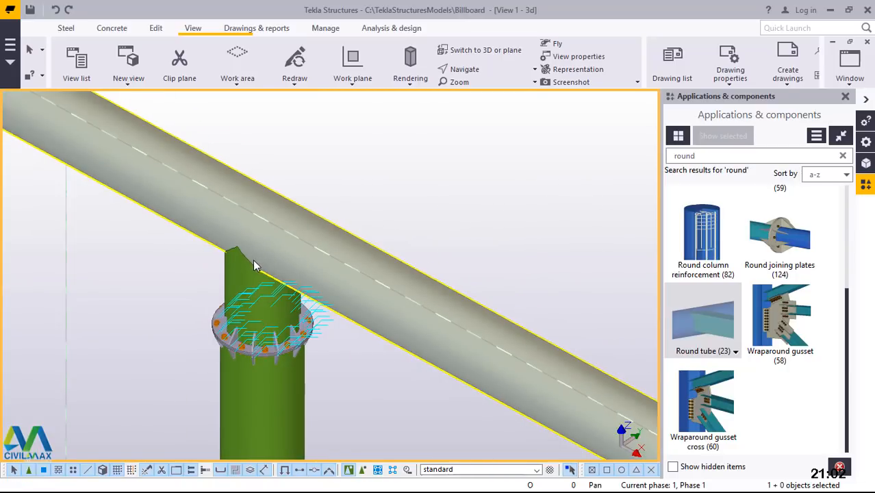
scroll(253, 259, "down", 5)
scroll(420, 341, "up", 5)
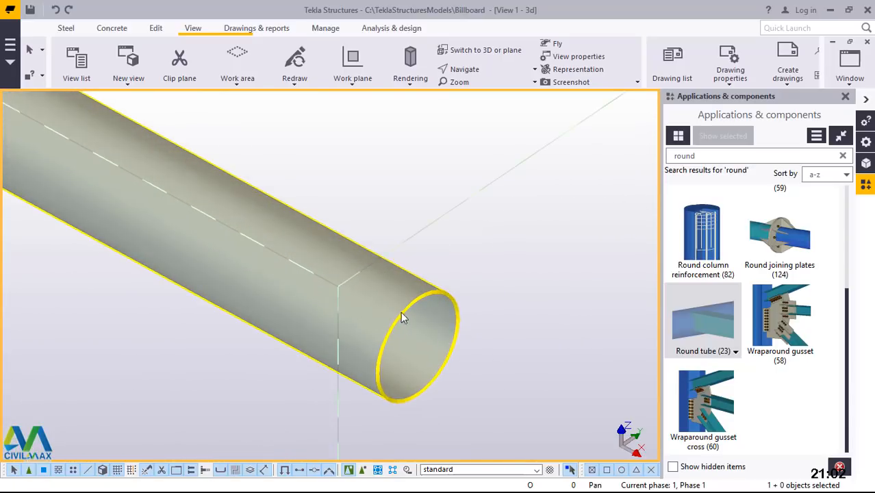
scroll(424, 304, "down", 5)
scroll(72, 180, "up", 4)
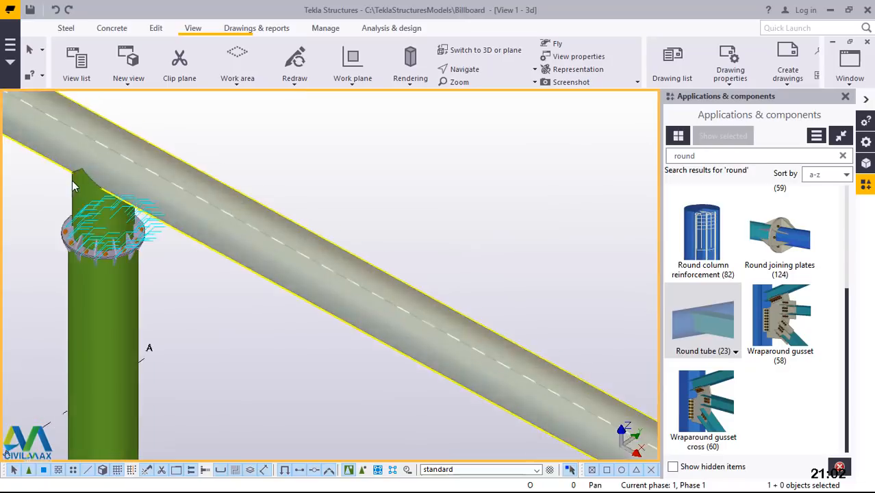
scroll(209, 240, "down", 2)
scroll(282, 274, "down", 4)
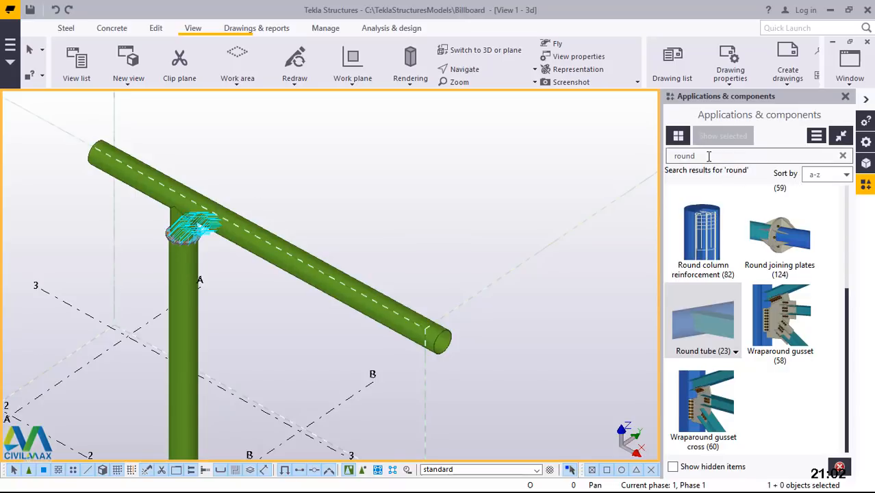
left_click_drag(707, 157, 669, 162)
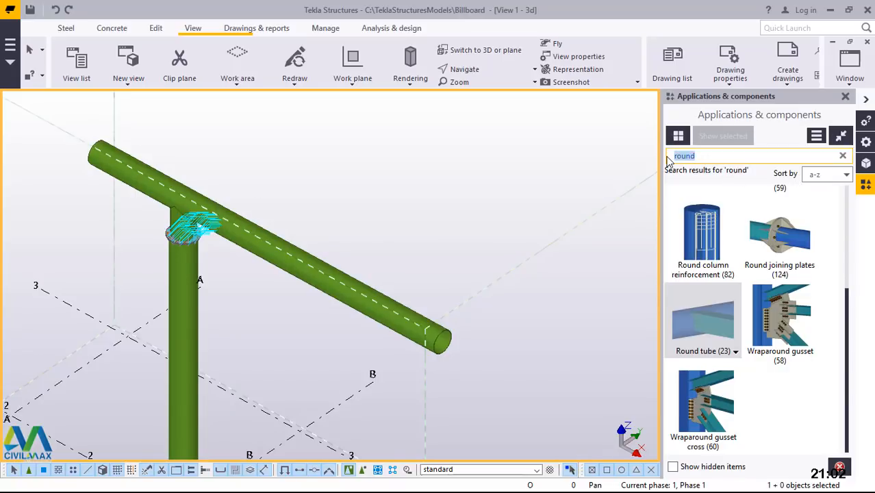
type("c")
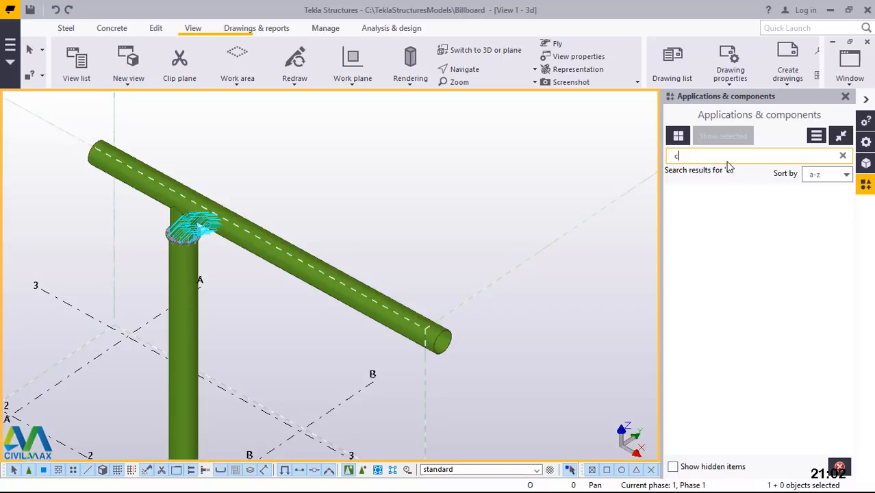
type("ap")
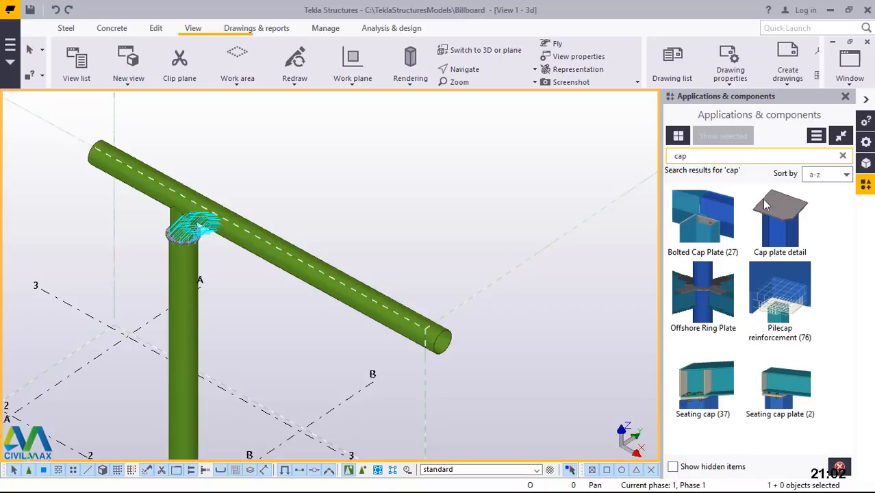
Step: Place a Cap plate detail on the near open end of the horizontal beam and end the command
left_click(784, 224)
scroll(442, 358, "up", 3)
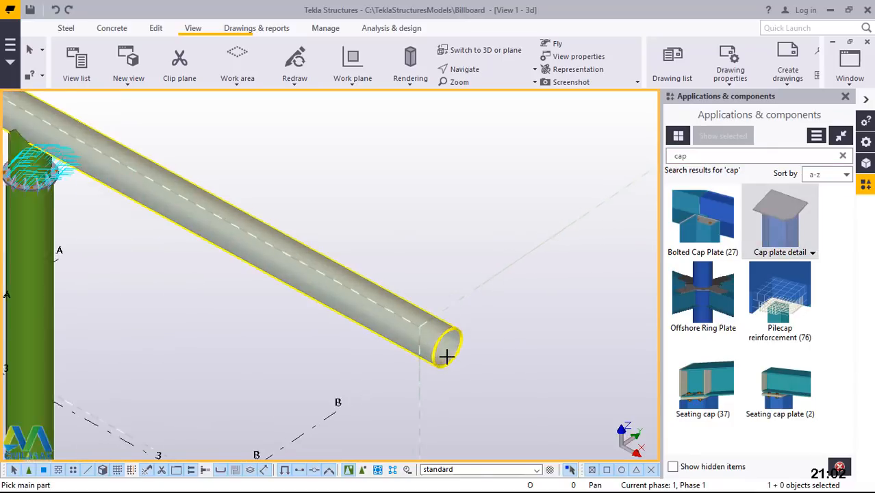
scroll(446, 356, "up", 4)
left_click(441, 295)
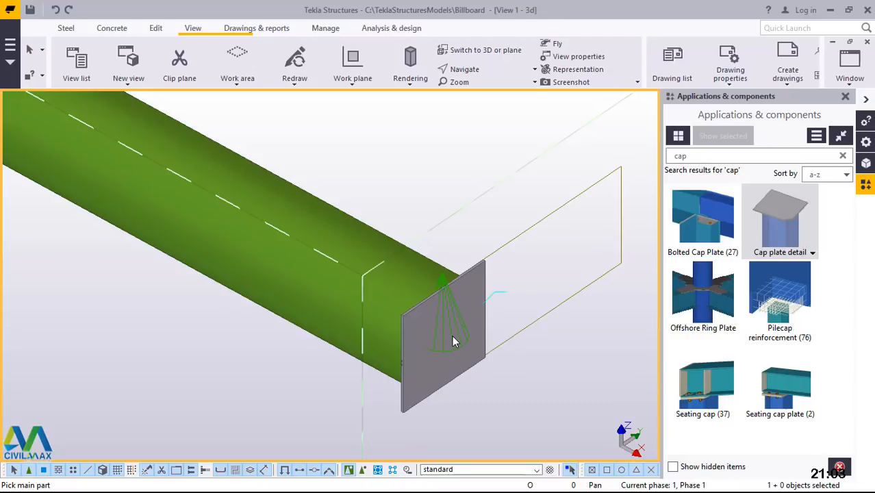
right_click(375, 135)
key("Escape")
left_click(470, 295)
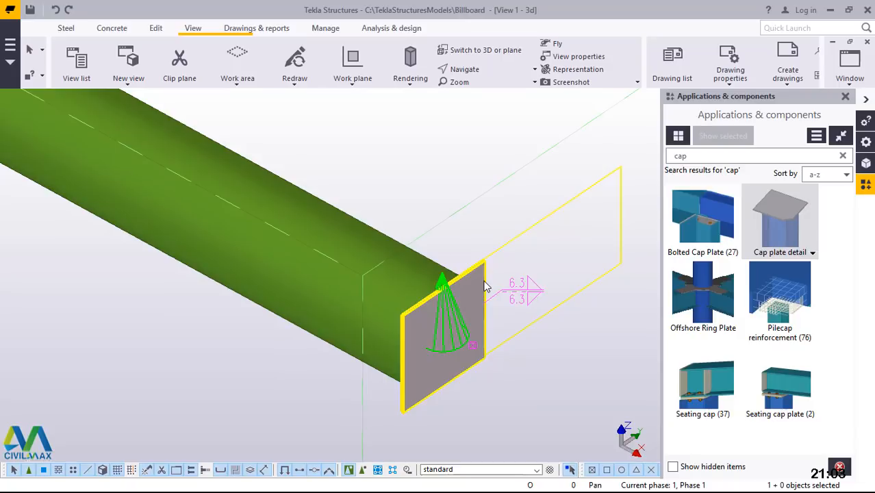
Step: Change the beam's cap plate to the round shape with an edge distance of 0 and modify it
double_click(484, 286)
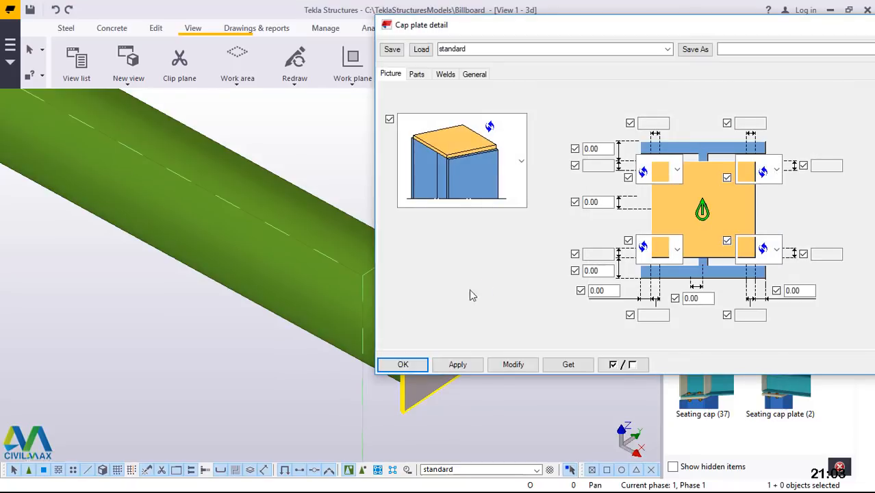
scroll(227, 326, "down", 5)
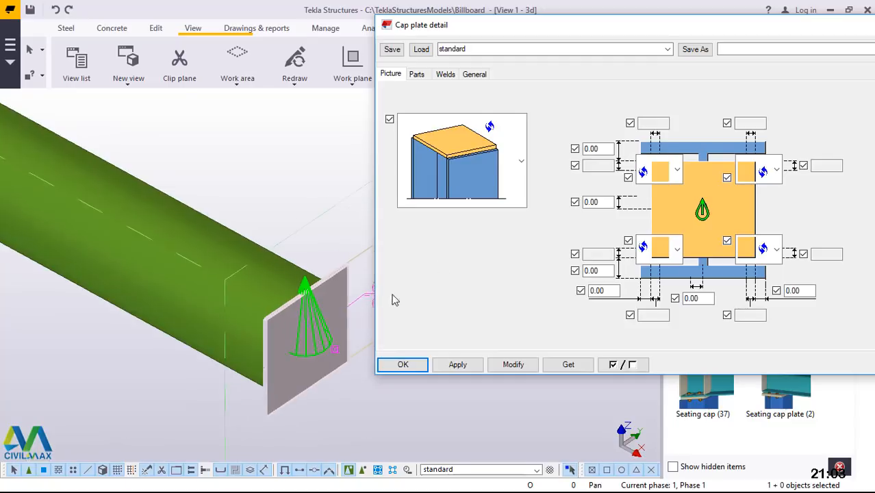
left_click(522, 164)
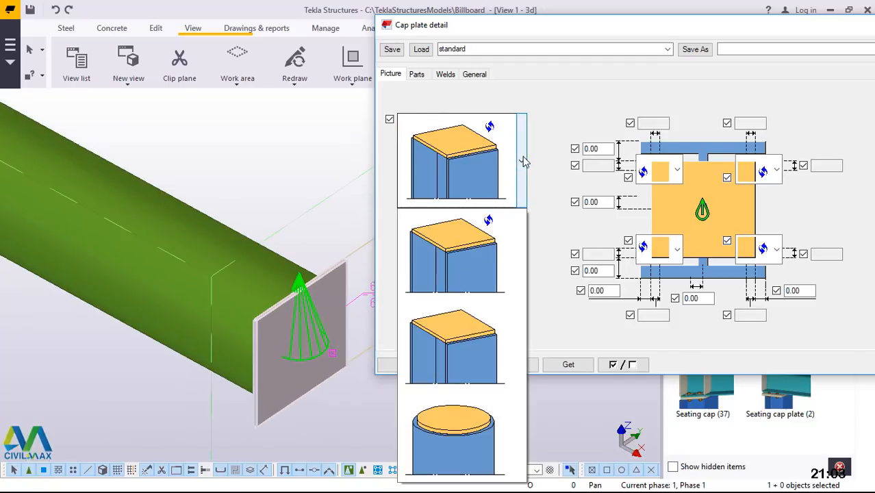
left_click(461, 433)
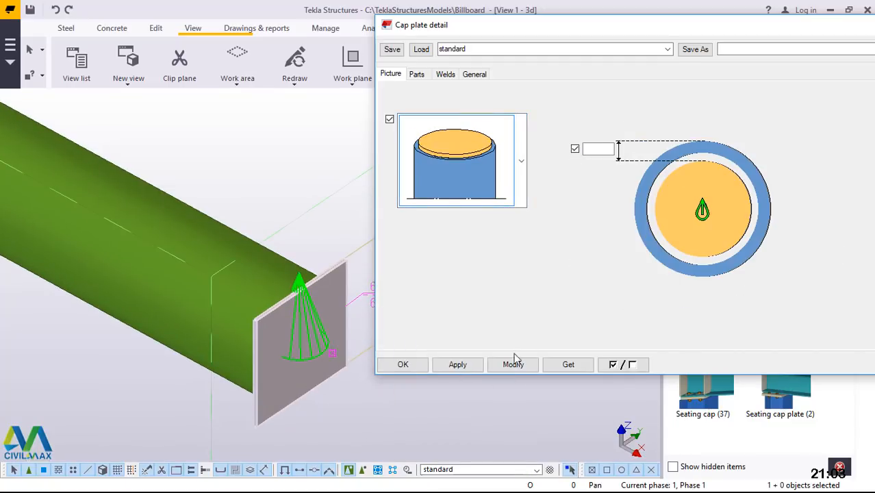
left_click(606, 149)
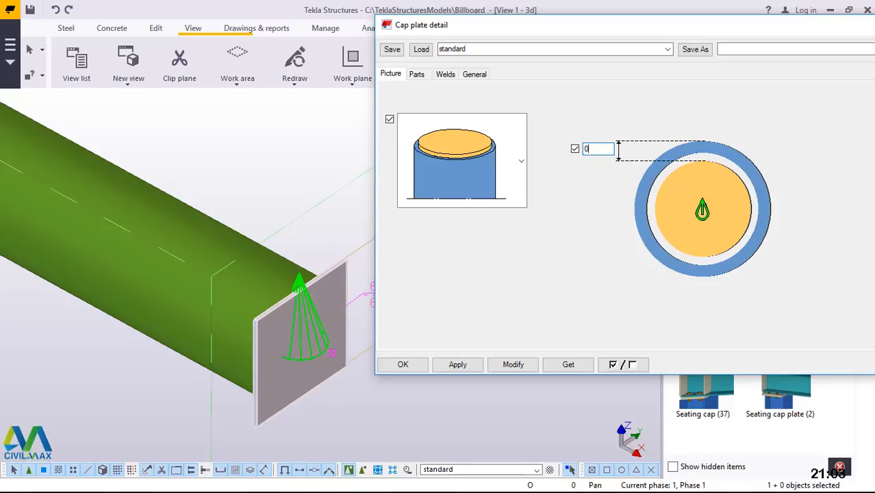
left_click(513, 364)
Step: Check the round cap plate's edge and its part and weld settings, and apply the settings and close the dialog
scroll(308, 292, "up", 6)
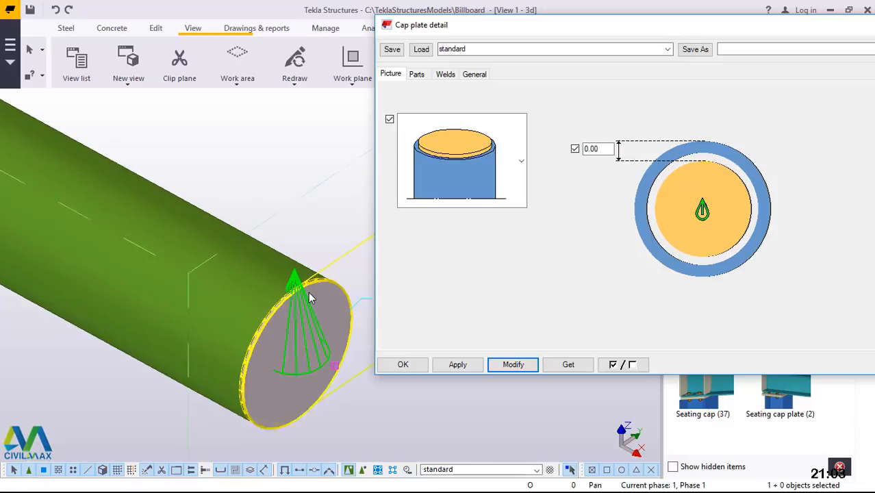
scroll(297, 274, "up", 3)
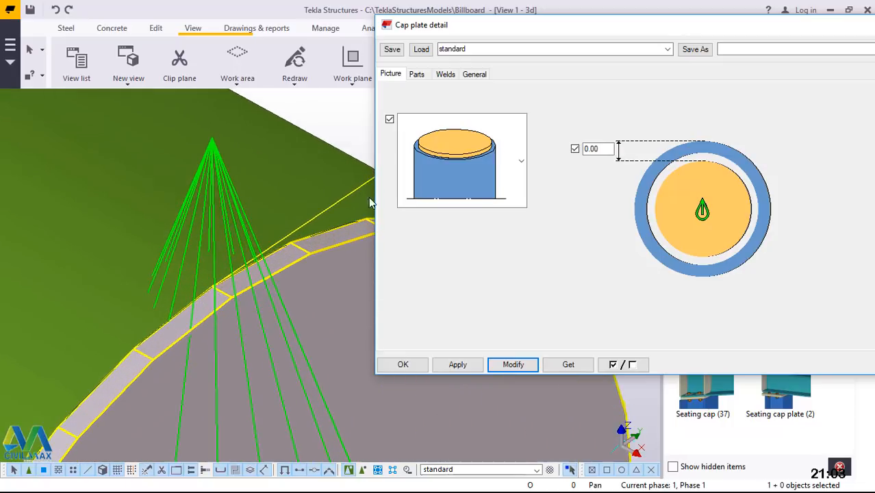
left_click(419, 75)
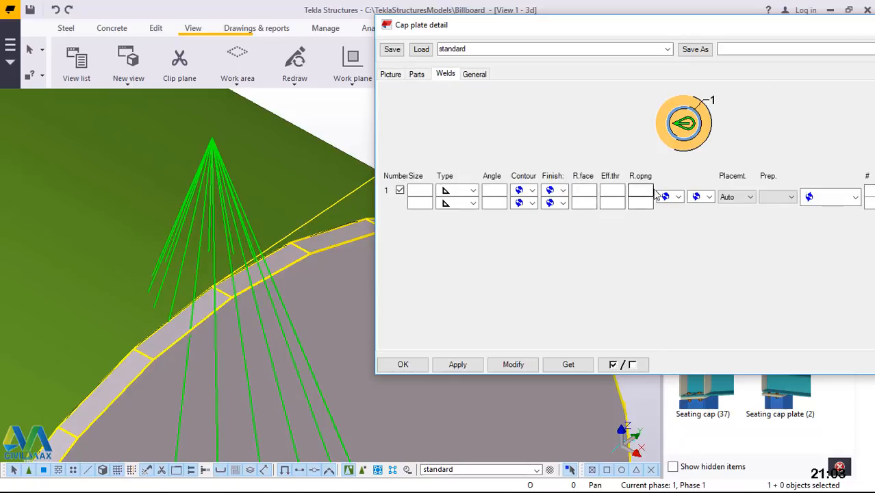
left_click(451, 367)
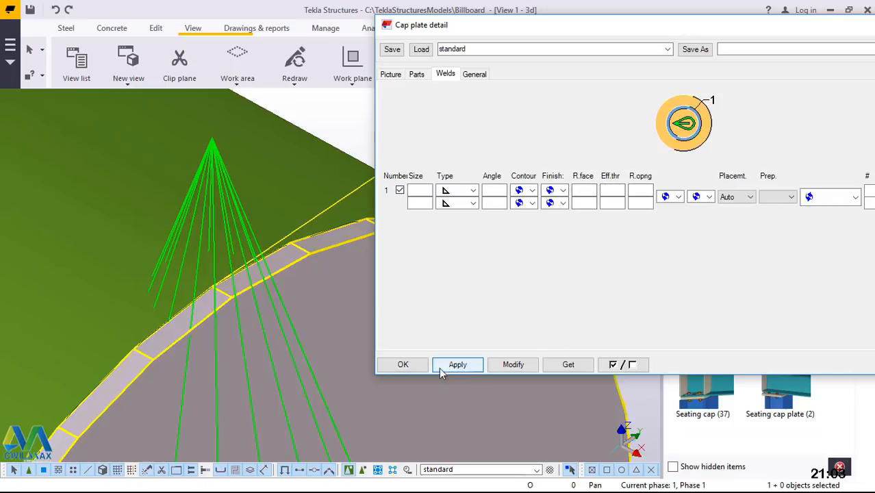
left_click(402, 366)
Step: Turn the 3D model around to expose the beam's uncapped opposite end
scroll(559, 176, "down", 6)
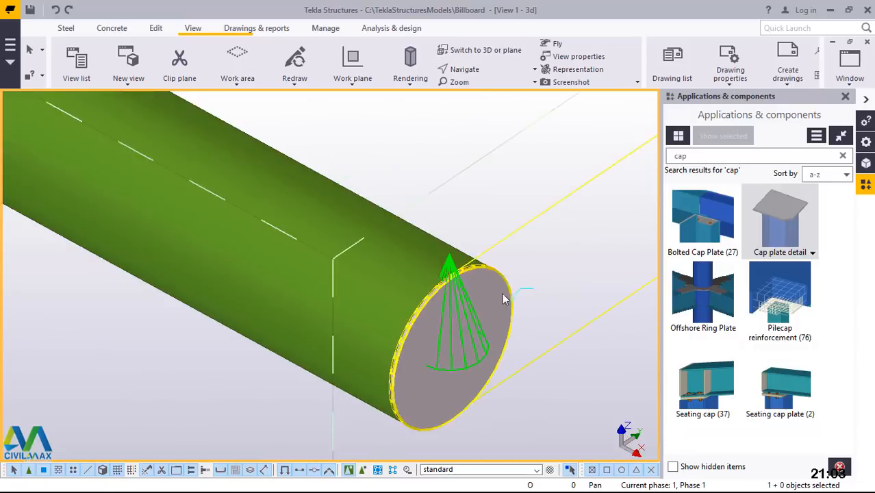
scroll(502, 299, "down", 2)
scroll(452, 376, "down", 3)
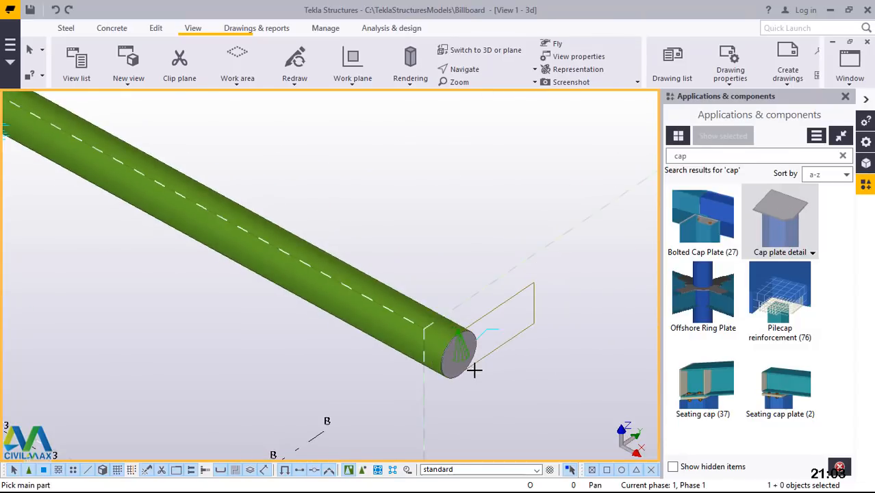
scroll(242, 198, "down", 3)
scroll(206, 231, "up", 6)
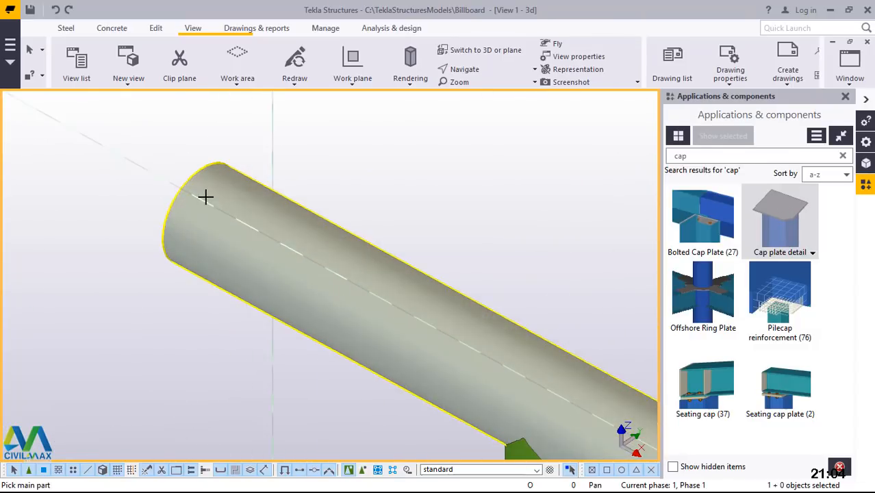
scroll(206, 198, "up", 2)
scroll(197, 150, "up", 1)
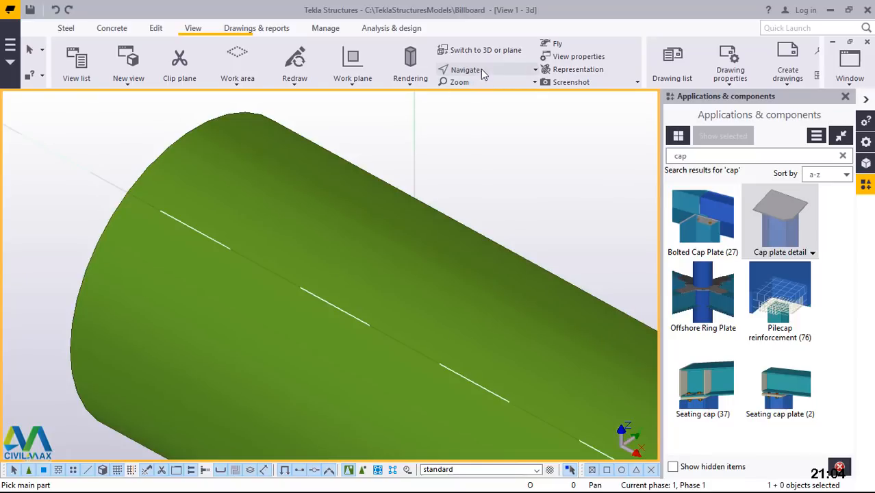
left_click(480, 69)
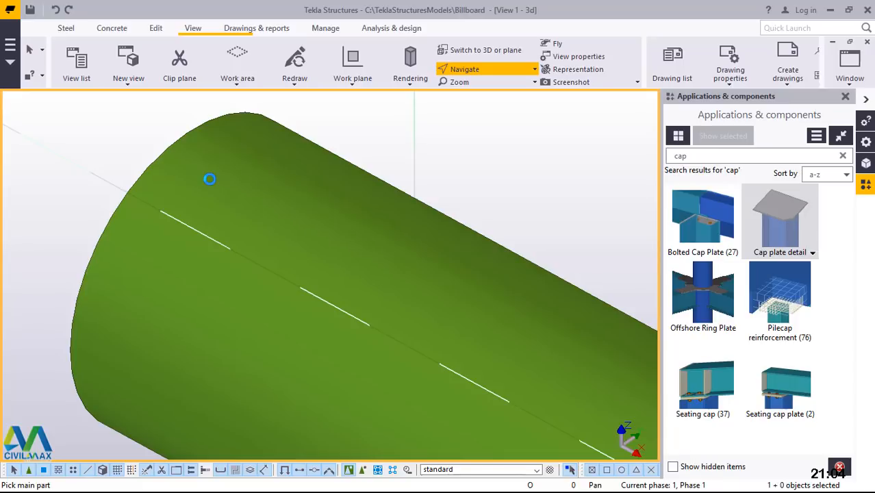
middle_click_drag(195, 179, 383, 160, "ctrl")
middle_click_drag(212, 251, 183, 201, "ctrl")
right_click(168, 126)
left_click(195, 133)
right_click(229, 129)
left_click(238, 130)
Step: Add a round cap plate to the opposite end of the beam, end the command and redraw the view
left_click(800, 202)
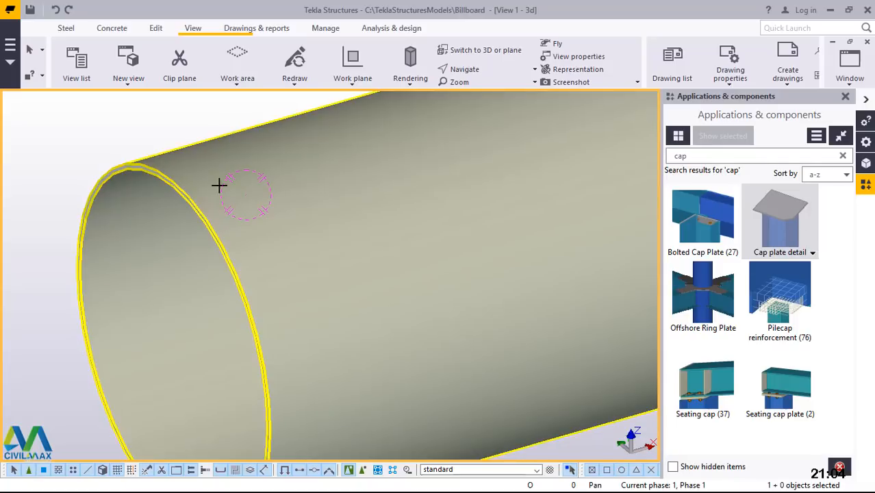
scroll(183, 187, "down", 2)
left_click(248, 200)
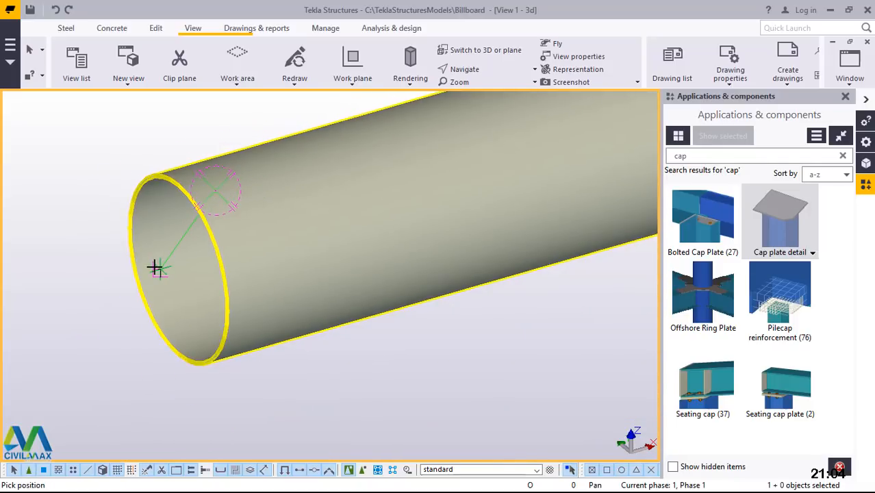
left_click(156, 273)
right_click(117, 175)
left_click(137, 184)
right_click(110, 152)
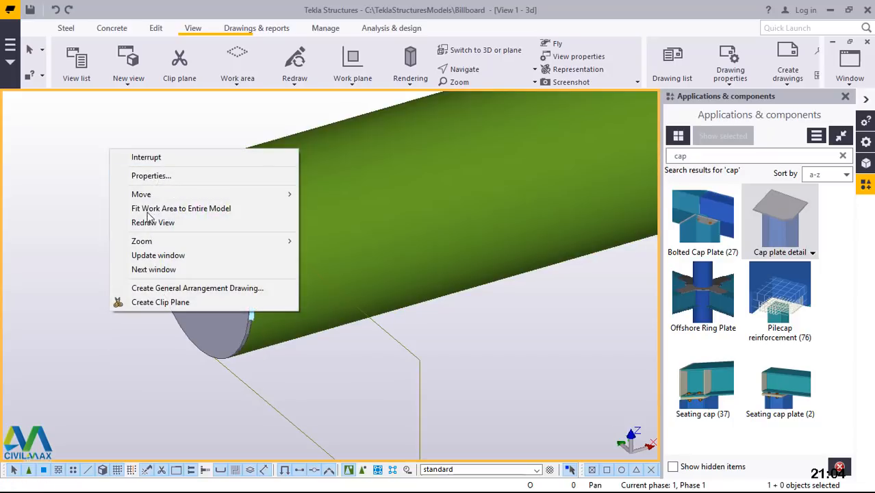
left_click(145, 223)
scroll(161, 279, "down", 6)
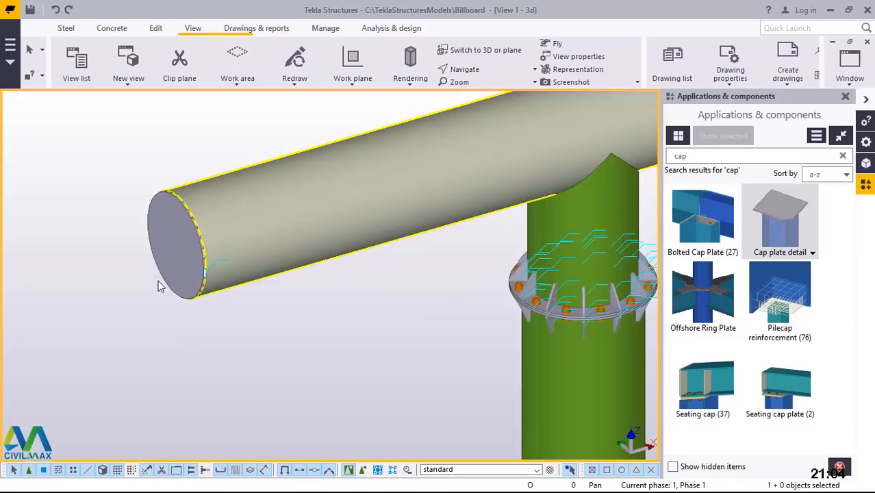
scroll(336, 239, "down", 5)
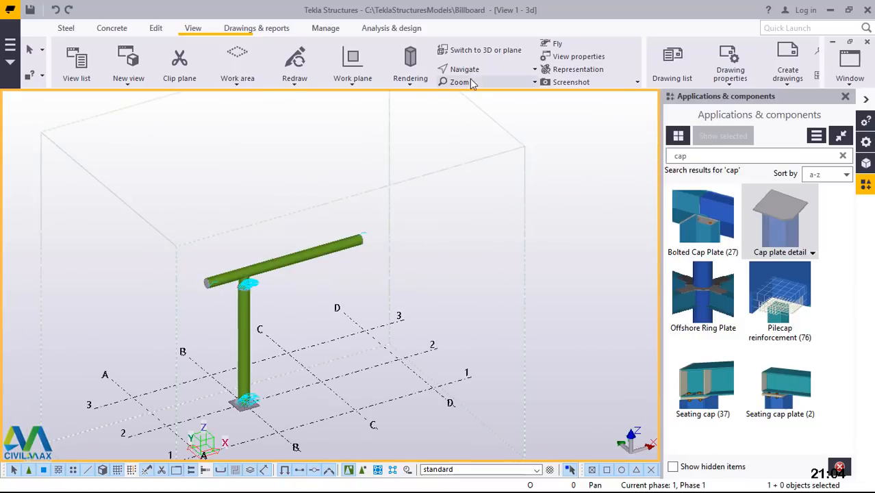
Step: Rotate the 3D view around the billboard and examine the column, base plate, flange joint and both capped beam ends
left_click(478, 69)
left_click(483, 90)
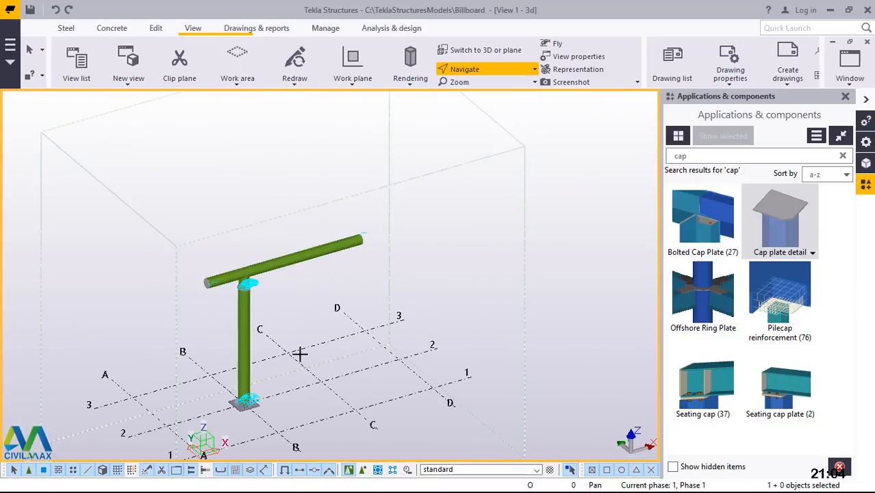
left_click(244, 375)
left_click_drag(250, 373, 259, 396)
scroll(252, 391, "up", 5)
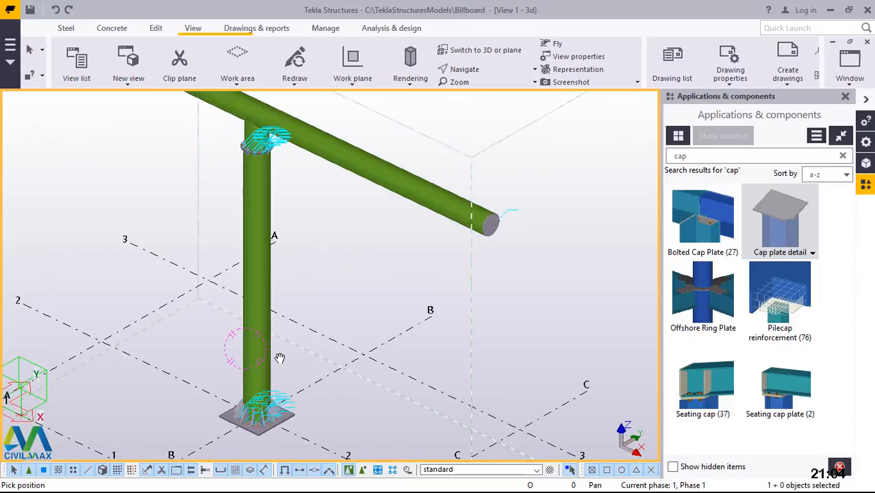
left_click_drag(223, 354, 278, 356)
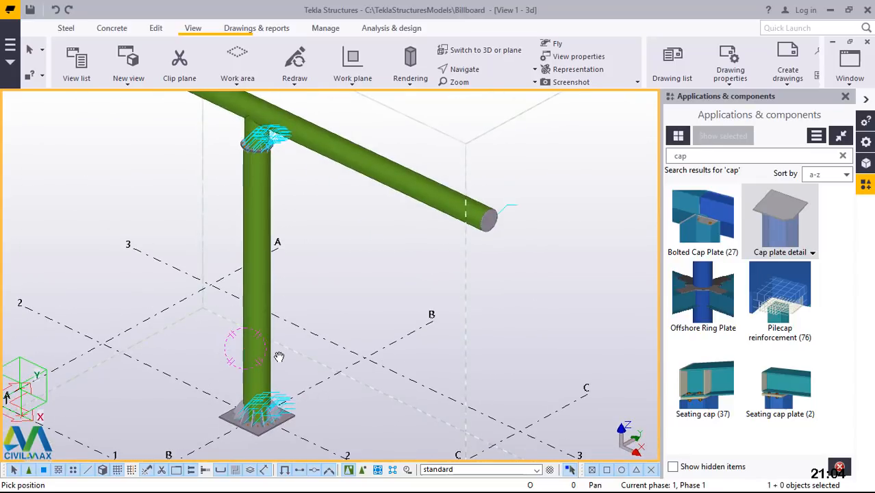
scroll(278, 357, "down", 4)
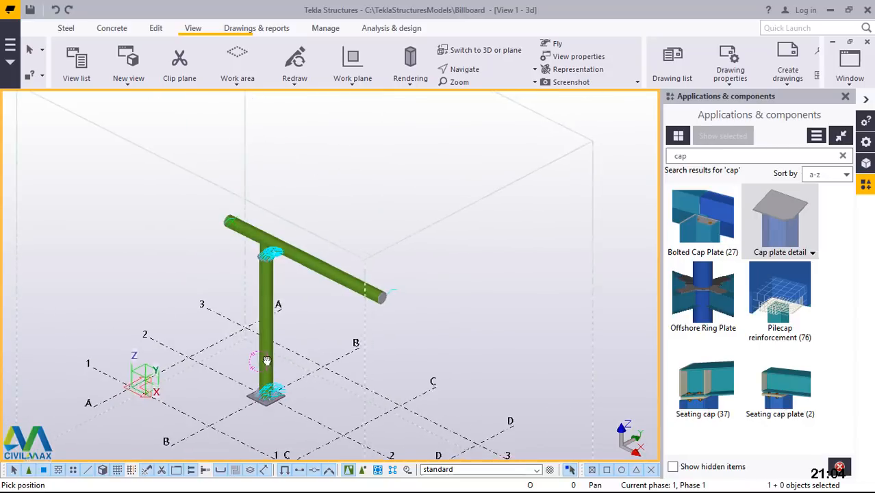
scroll(258, 363, "up", 2)
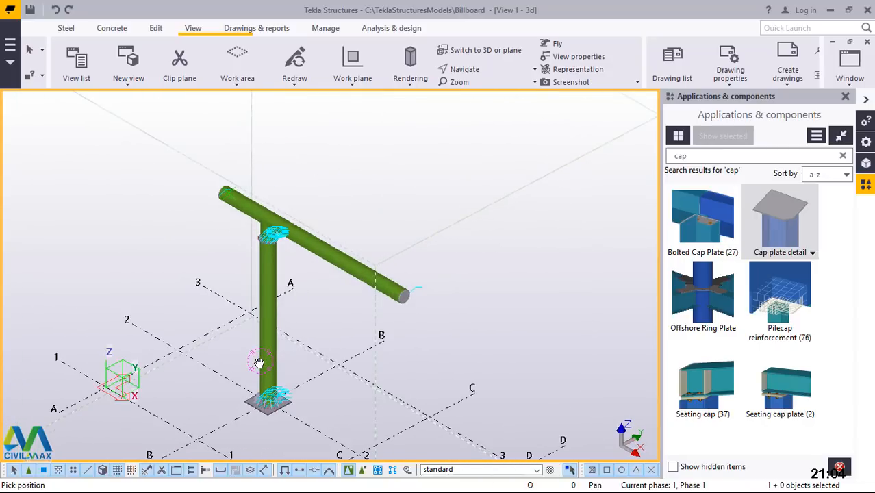
scroll(332, 358, "down", 2)
scroll(294, 339, "up", 4)
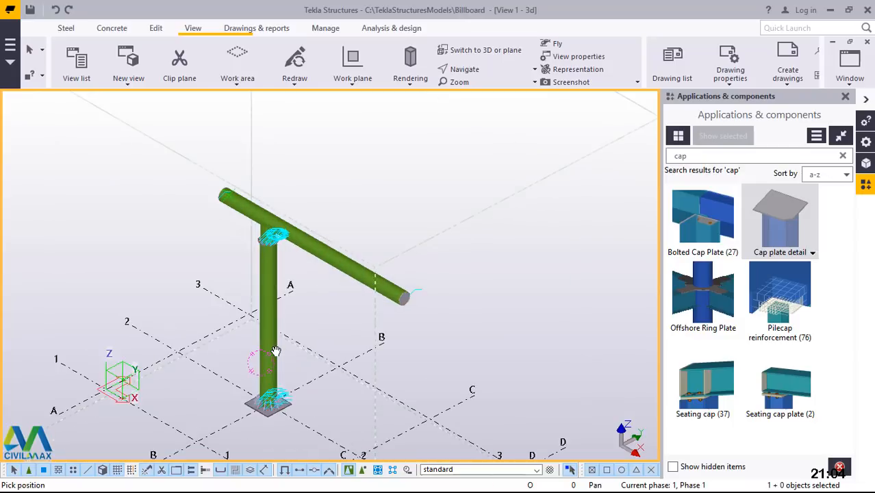
scroll(307, 341, "down", 2)
scroll(205, 349, "up", 3)
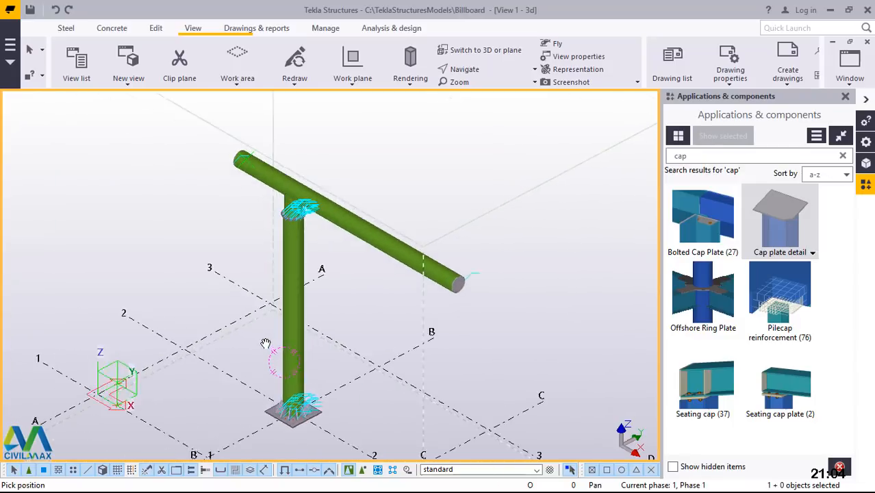
right_click(473, 150)
left_click(472, 150)
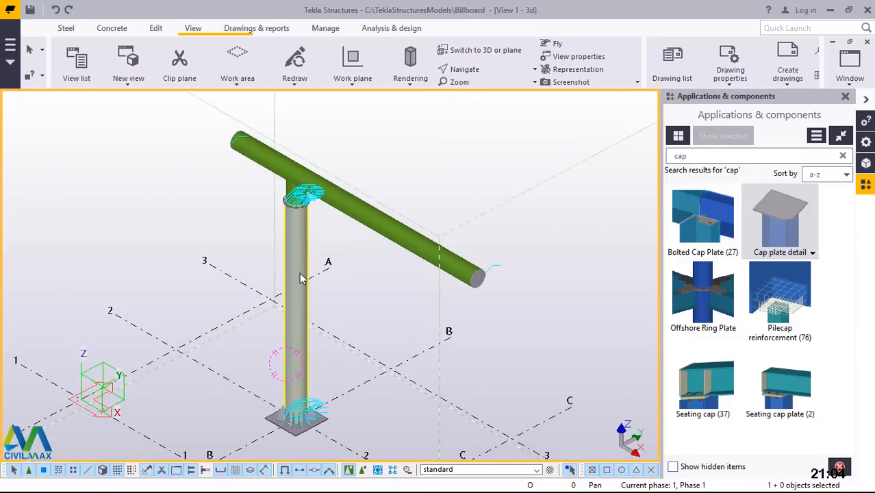
scroll(264, 361, "down", 3)
scroll(277, 339, "up", 2)
scroll(278, 339, "up", 2)
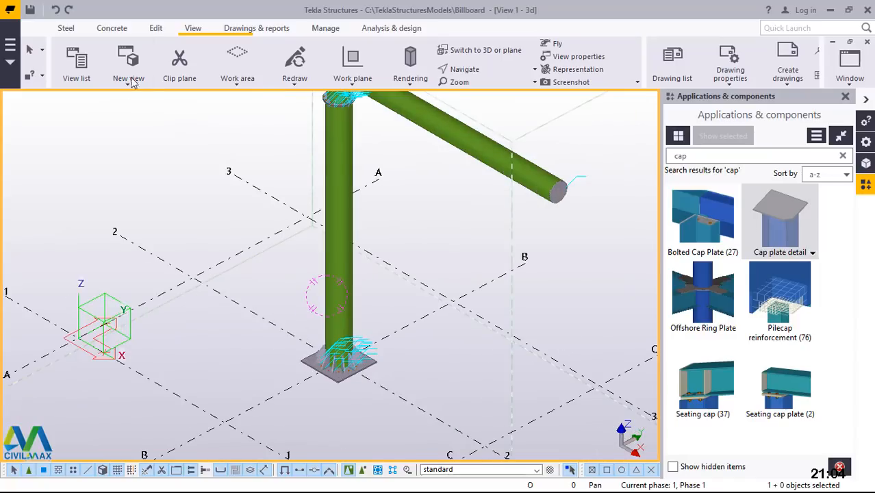
Step: Add a point on grid line 2 midway between grids A and B, and end the point command
left_click(156, 29)
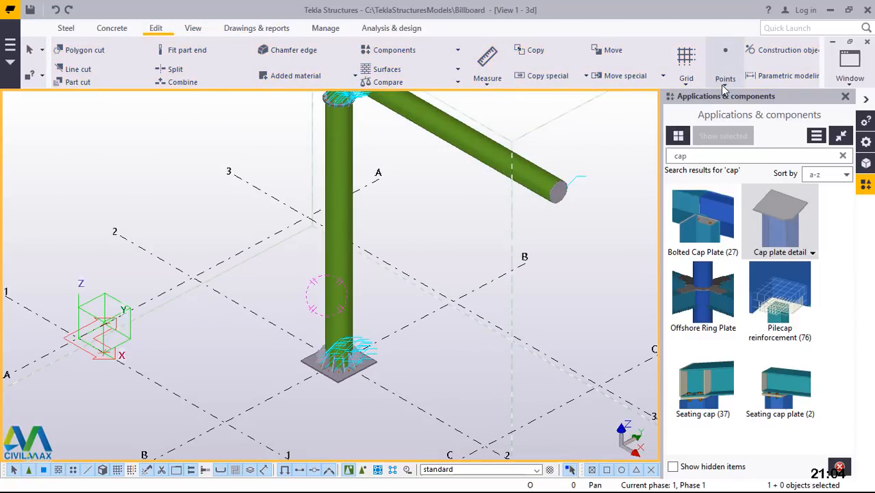
left_click(724, 85)
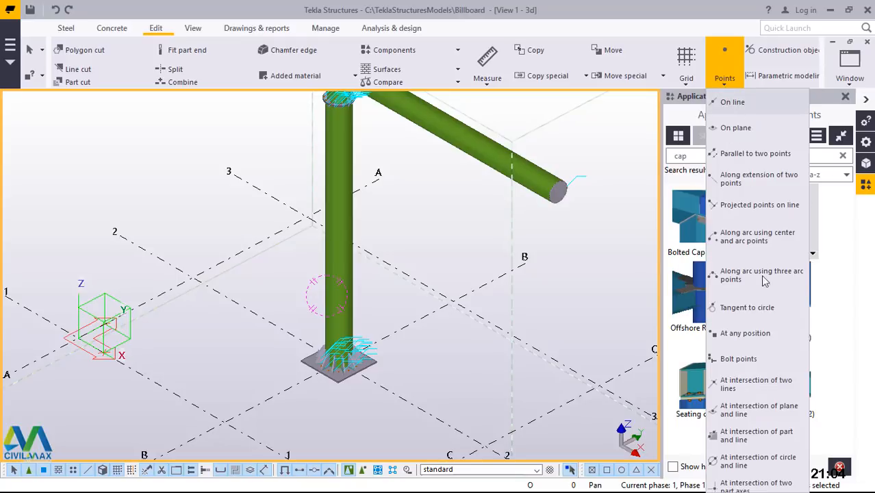
left_click(750, 334)
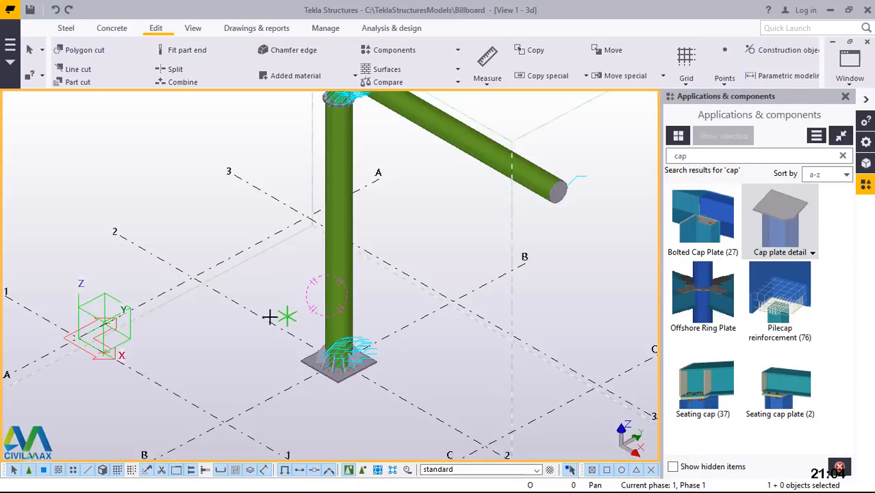
right_click(279, 252)
left_click(312, 260)
Step: Copy the point linearly once with dX 1000, dY 0 and dZ 0, and end the copy command
right_click(268, 323)
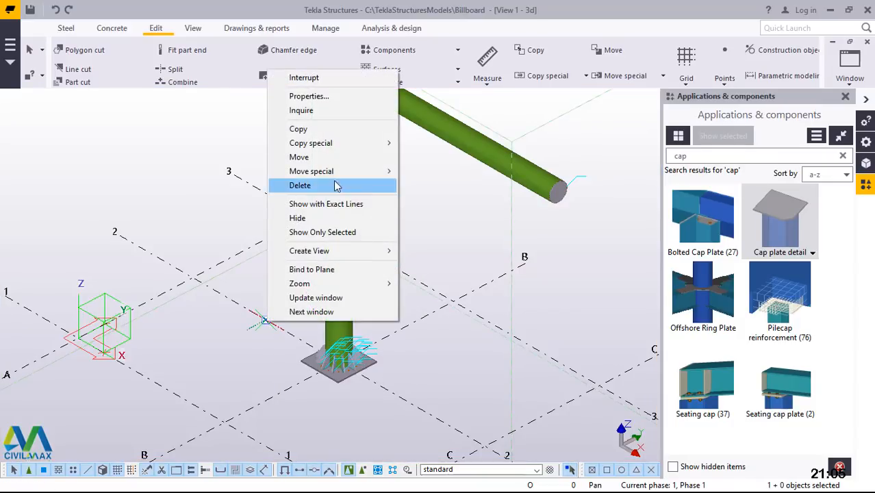
mouse_move(330, 145)
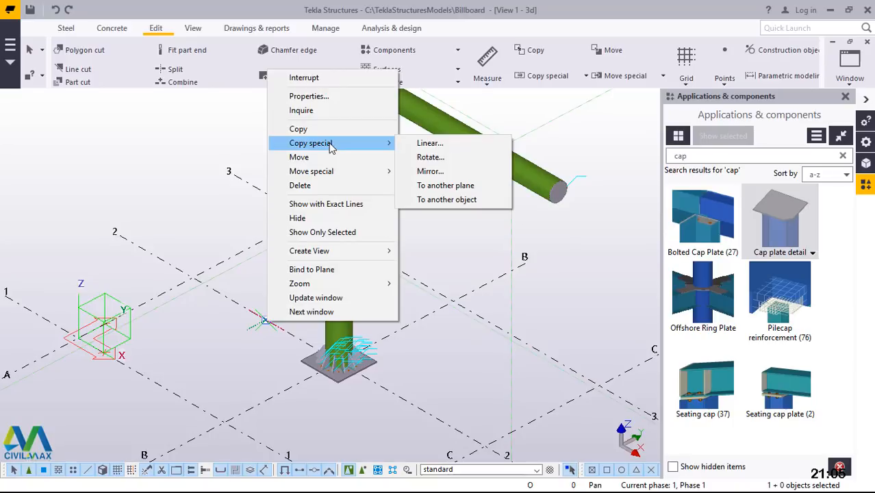
left_click(423, 145)
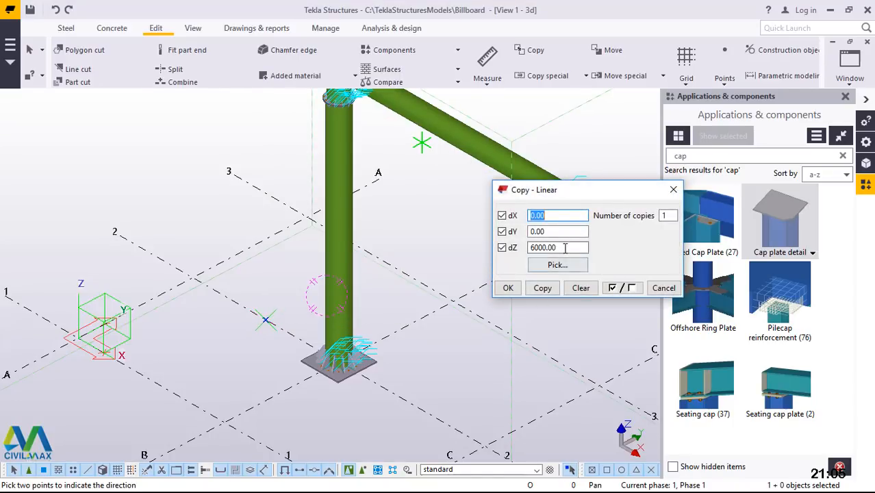
type("0")
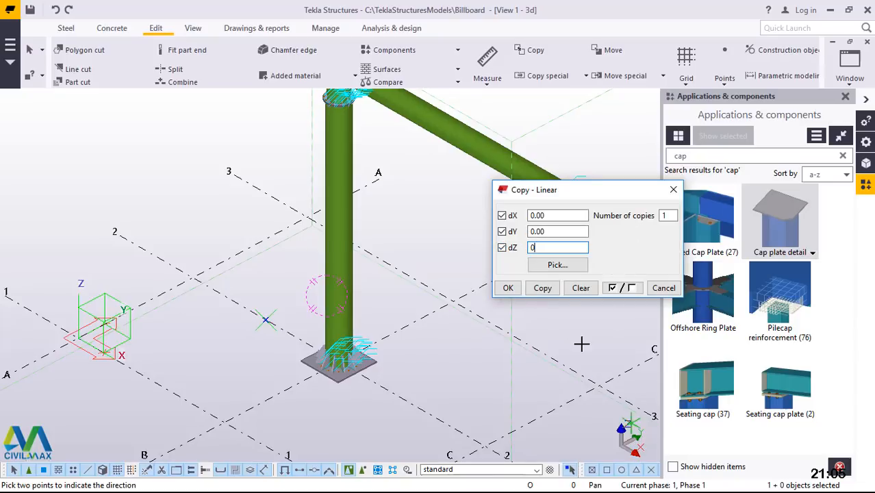
double_click(529, 215)
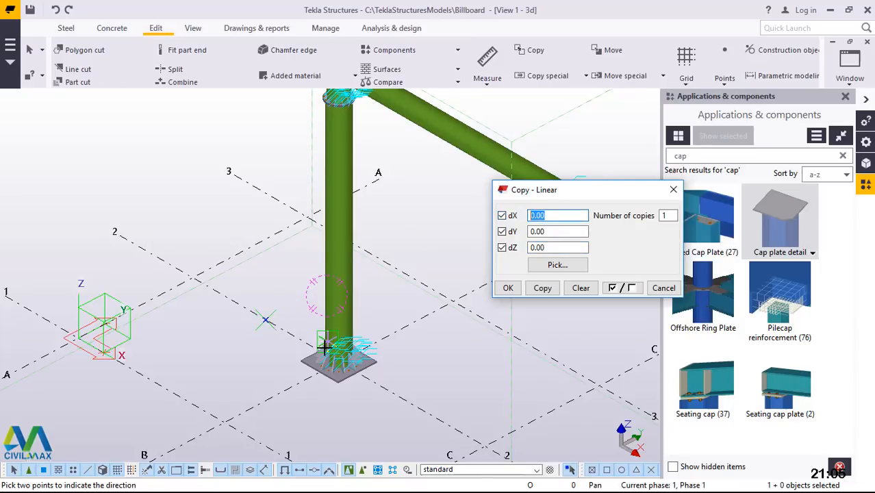
type("1000")
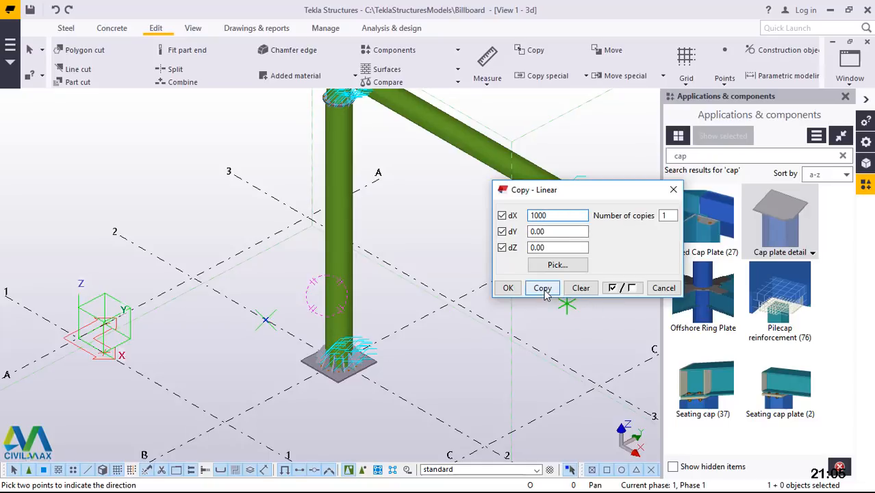
left_click(507, 288)
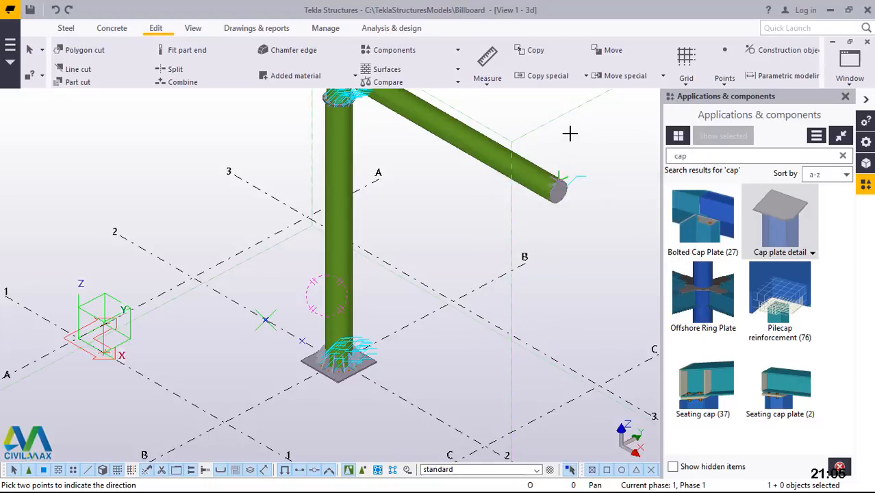
right_click(576, 129)
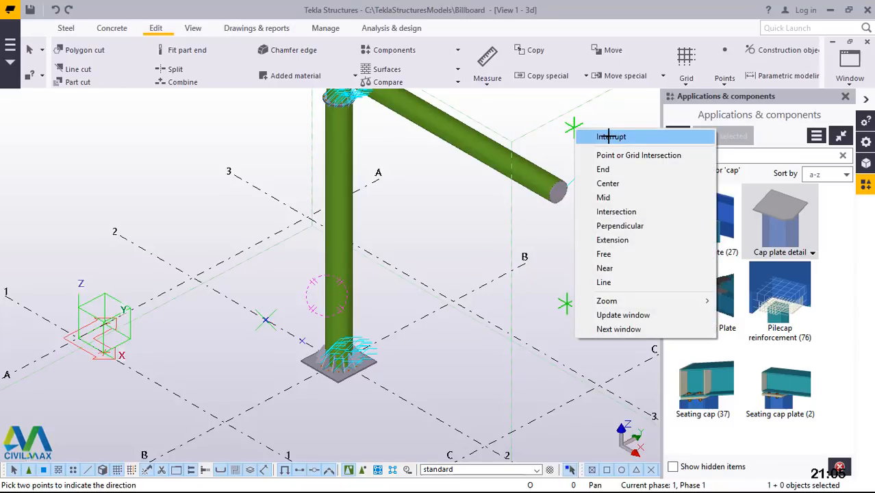
left_click(609, 136)
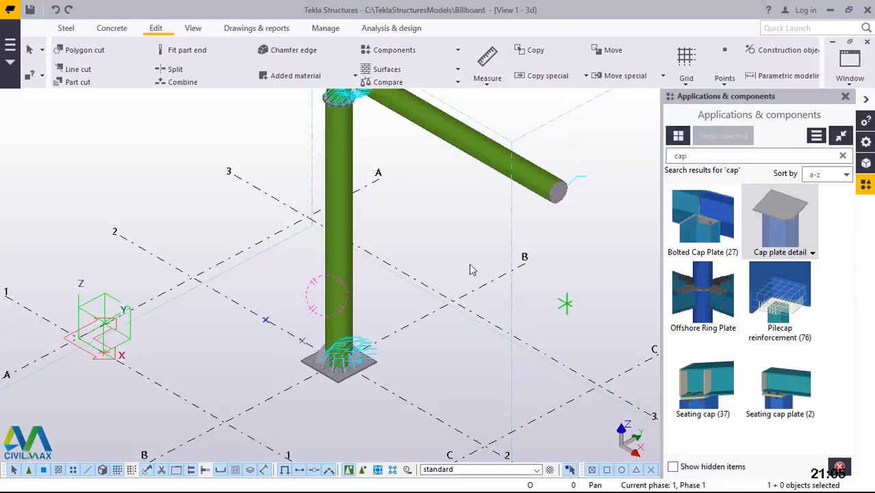
Step: Examine the copied point's position relative to the column base and the overhead beam
middle_click_drag(308, 338, 291, 353, "ctrl")
scroll(291, 353, "down", 2)
scroll(295, 354, "up", 5)
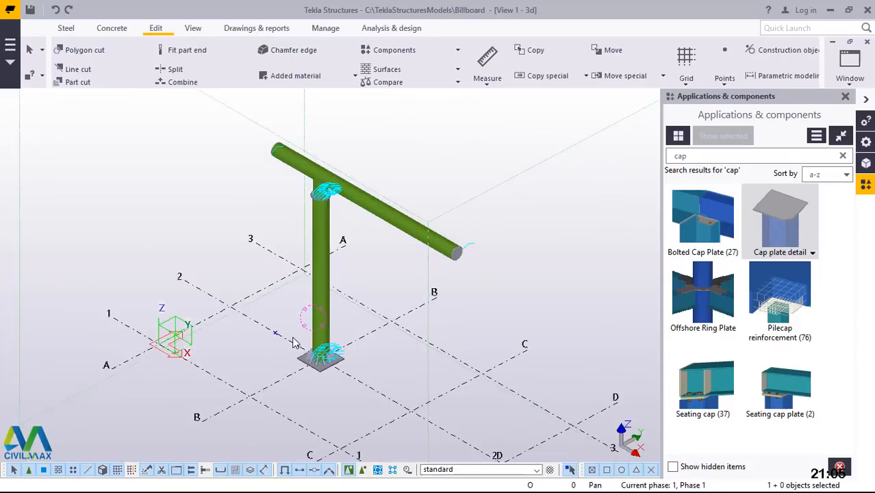
scroll(298, 353, "down", 5)
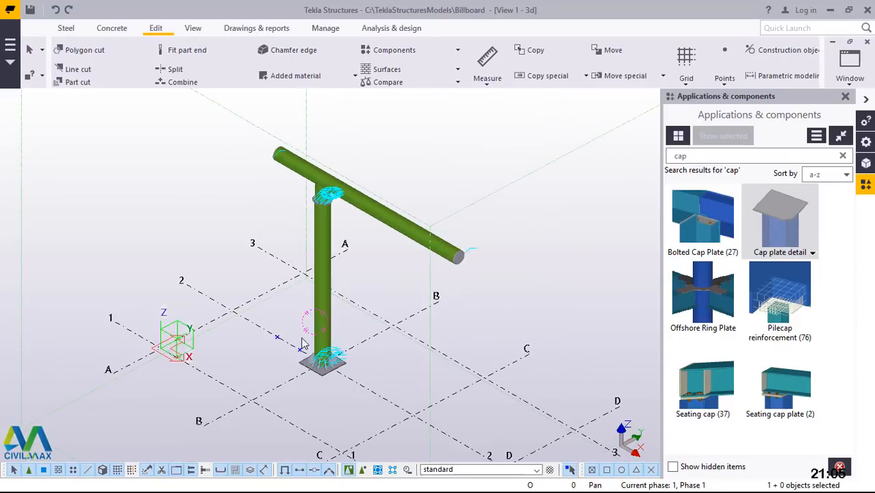
scroll(312, 171, "up", 5)
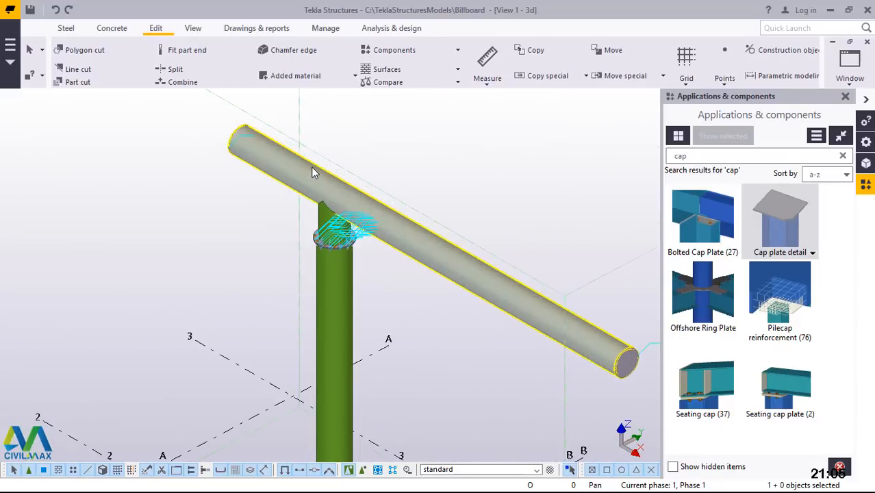
scroll(311, 169, "down", 6)
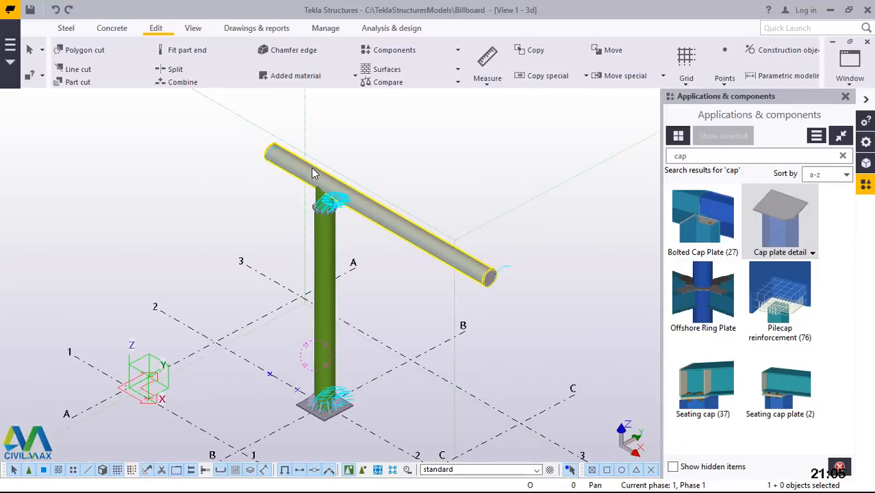
scroll(312, 171, "up", 4)
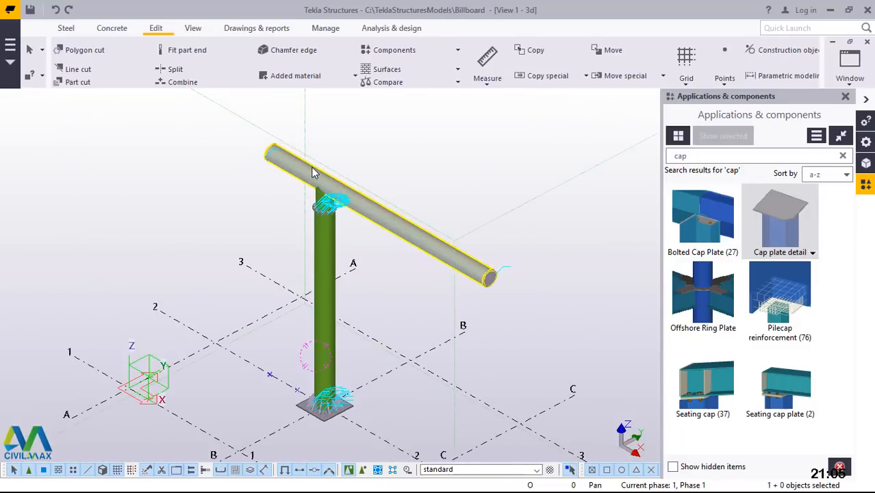
scroll(311, 172, "down", 2)
scroll(312, 172, "down", 2)
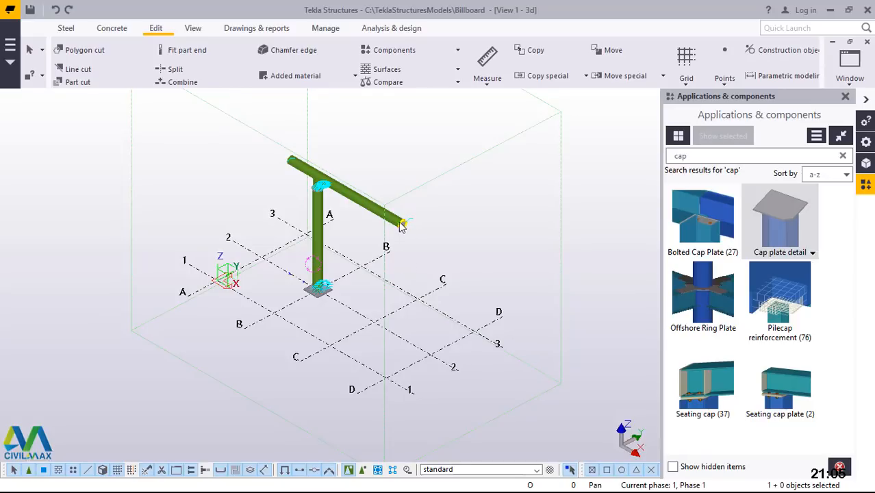
scroll(293, 285, "up", 1)
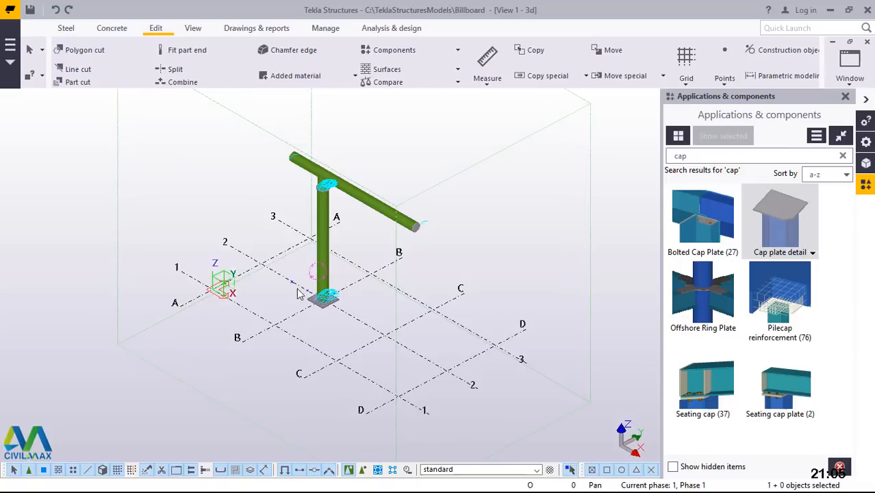
scroll(294, 286, "up", 4)
scroll(329, 287, "down", 3)
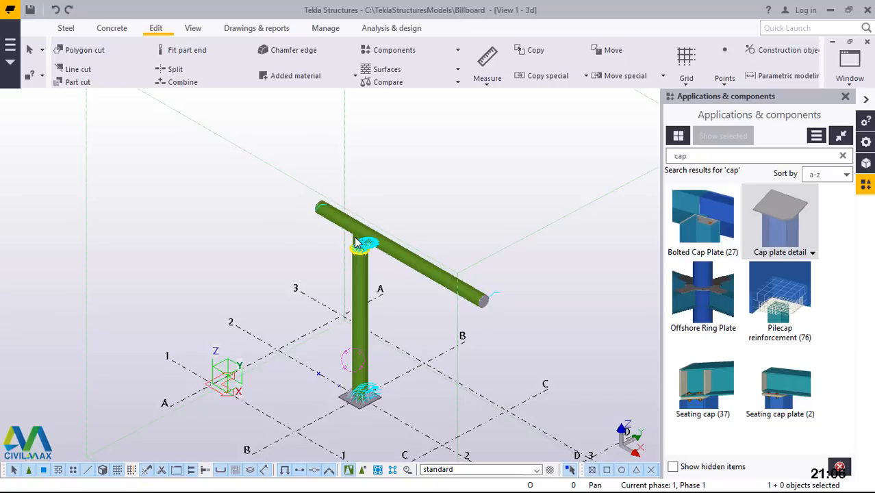
Step: Copy the point nearest the column base linearly with dX 0, dY 0 and dZ 7414, and end the command
scroll(347, 394, "up", 2)
scroll(347, 394, "up", 2)
right_click(330, 385)
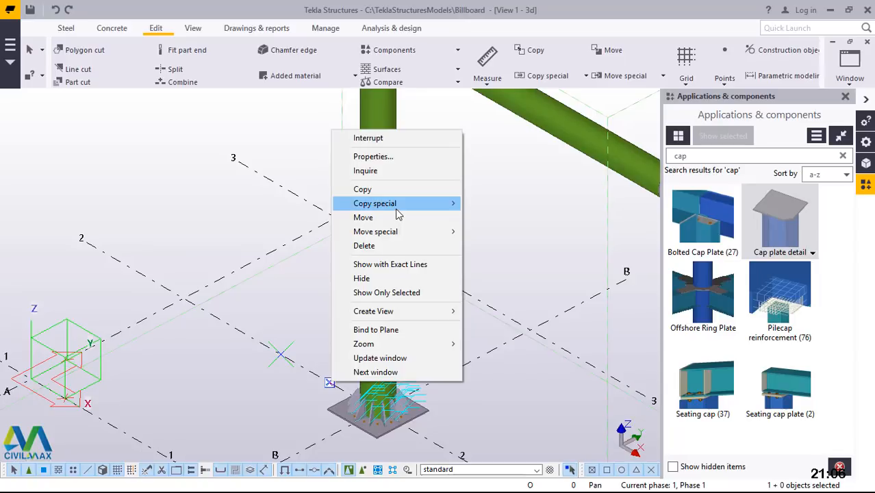
mouse_move(396, 209)
left_click(496, 203)
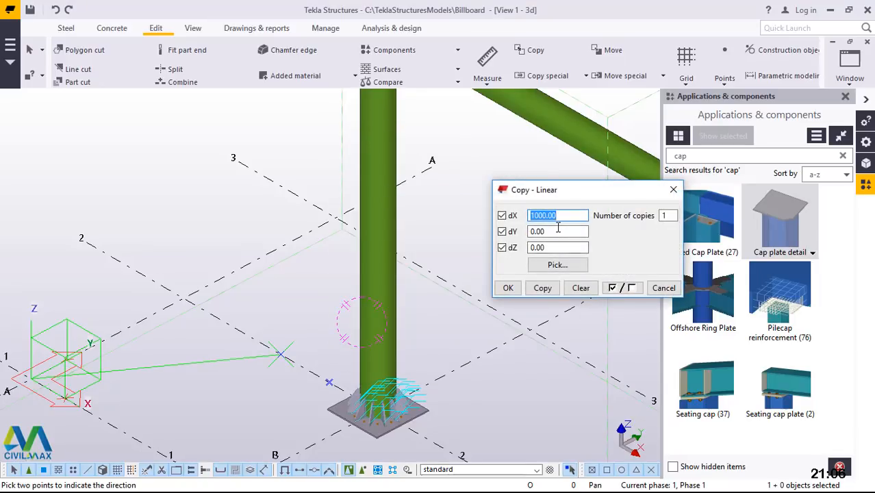
type("0")
left_click(339, 370)
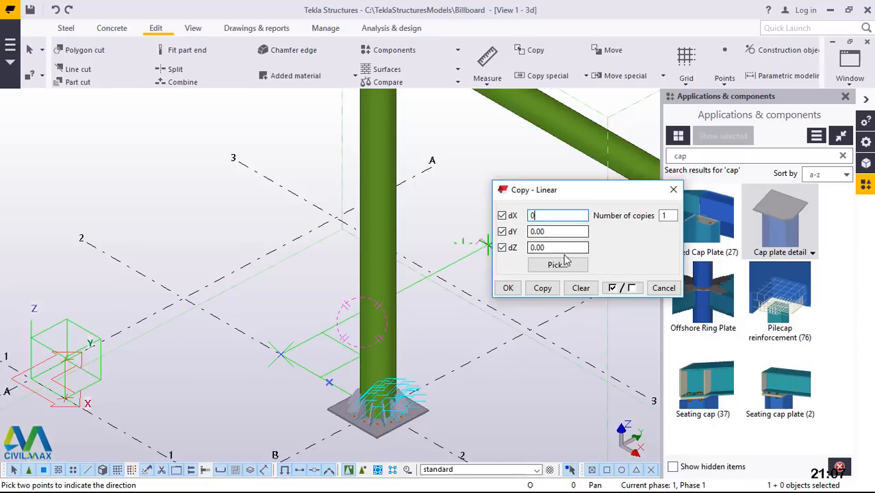
left_click_drag(560, 250, 534, 251)
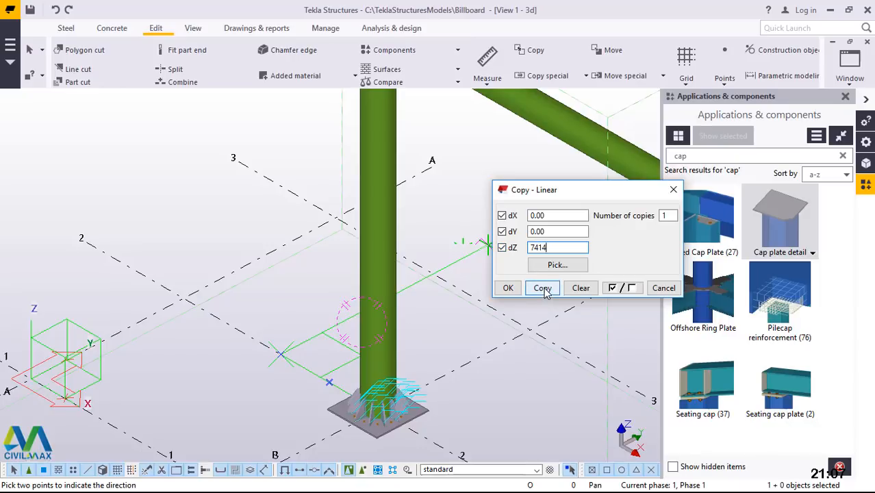
left_click(543, 288)
left_click(507, 287)
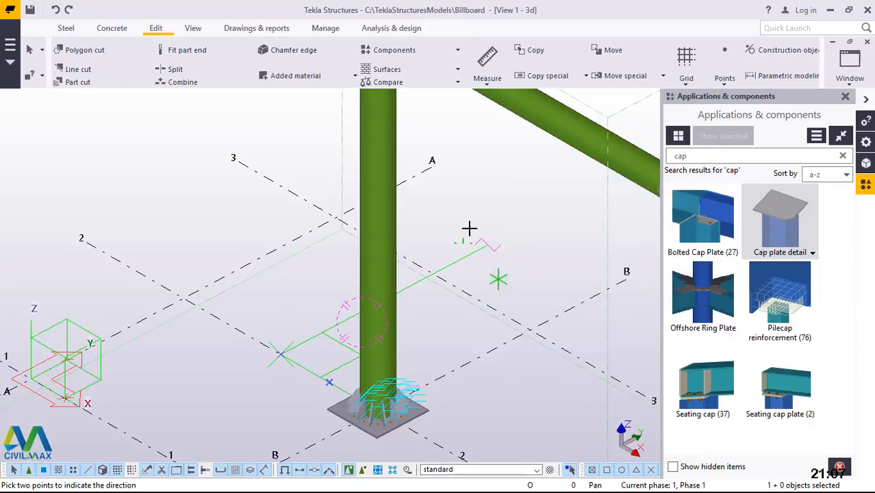
right_click(499, 235)
left_click(499, 234)
scroll(425, 327, "down", 4)
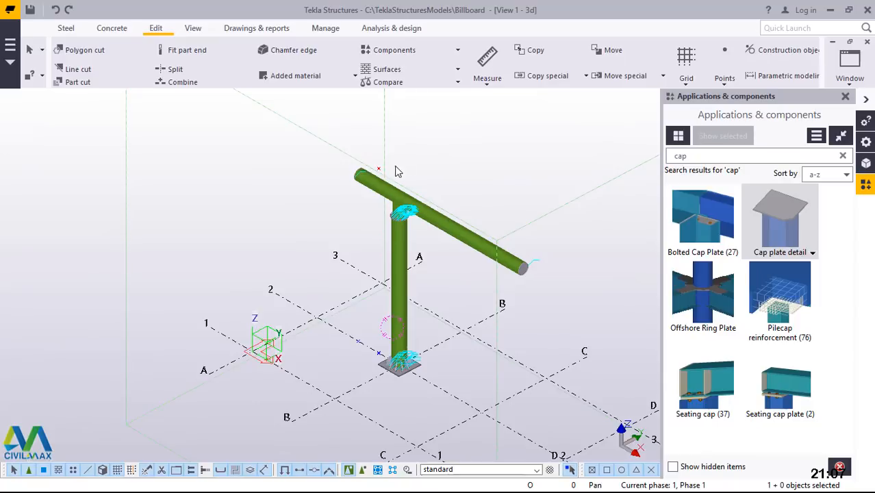
Step: Copy the point nearest the column base linearly once with dX 0, dY 0 and dZ 6957, and end the copy command
scroll(384, 185, "up", 2)
scroll(383, 183, "up", 1)
scroll(401, 260, "down", 2)
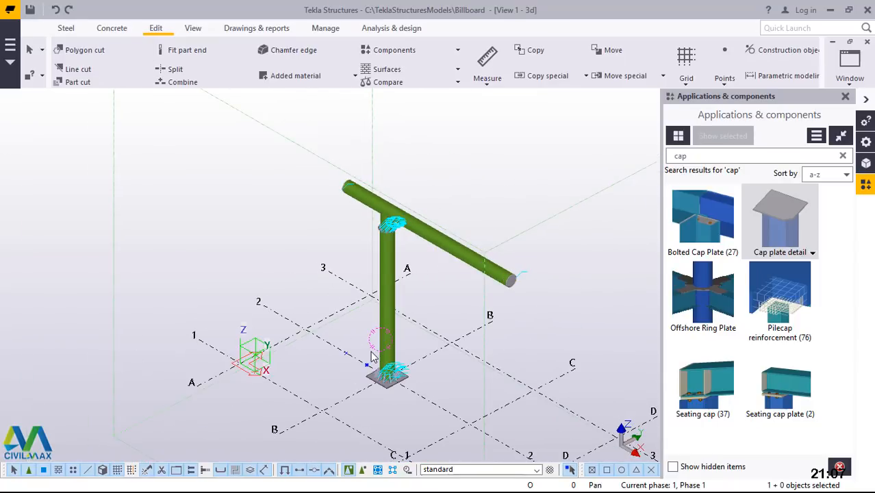
scroll(330, 301, "up", 2)
right_click(328, 285)
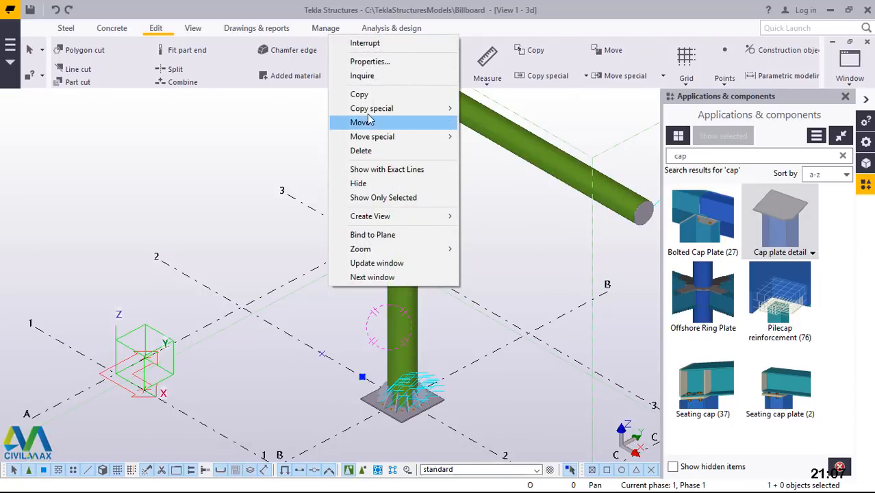
mouse_move(373, 108)
left_click(490, 108)
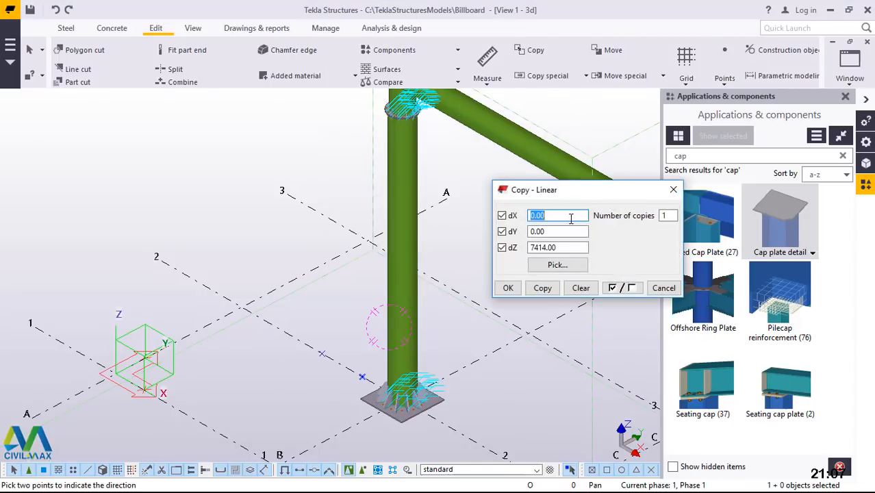
left_click_drag(557, 247, 504, 248)
type("6957")
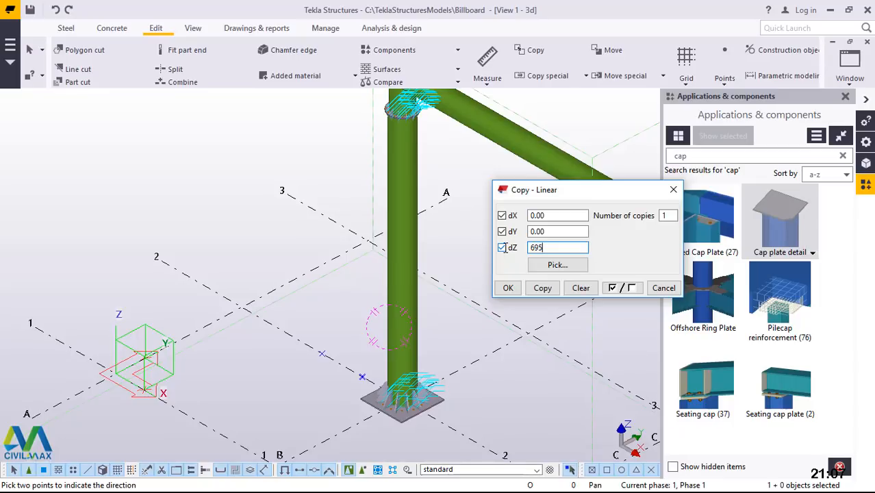
left_click(533, 288)
left_click(508, 288)
right_click(482, 230)
left_click(505, 238)
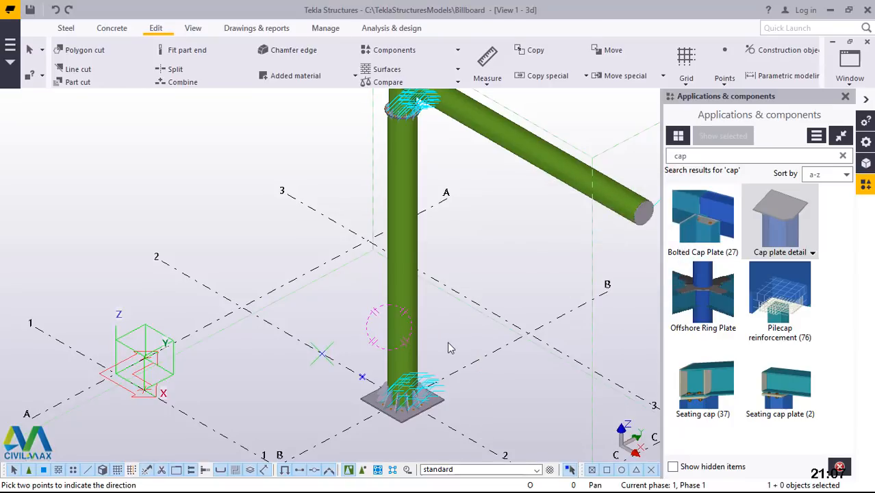
Step: Examine the raised point's position on the overhead beam from a slightly rotated 3D view
scroll(470, 188, "down", 3)
scroll(411, 190, "up", 2)
scroll(415, 190, "up", 5)
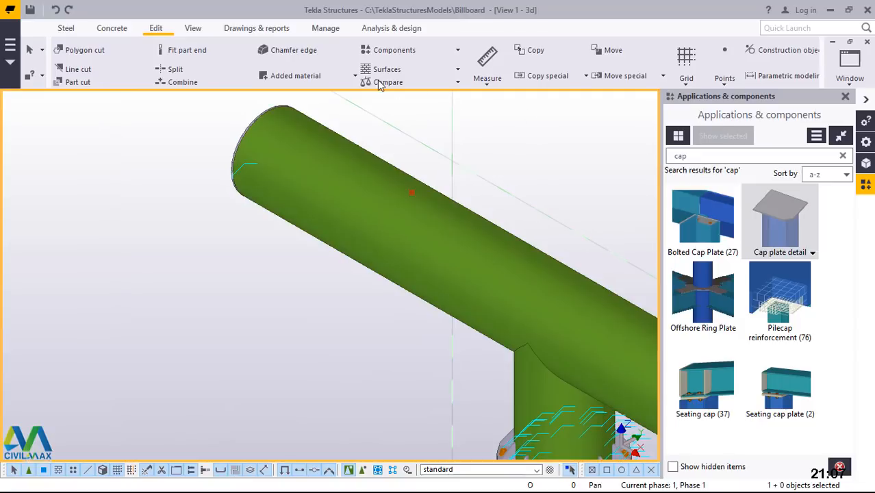
left_click(194, 31)
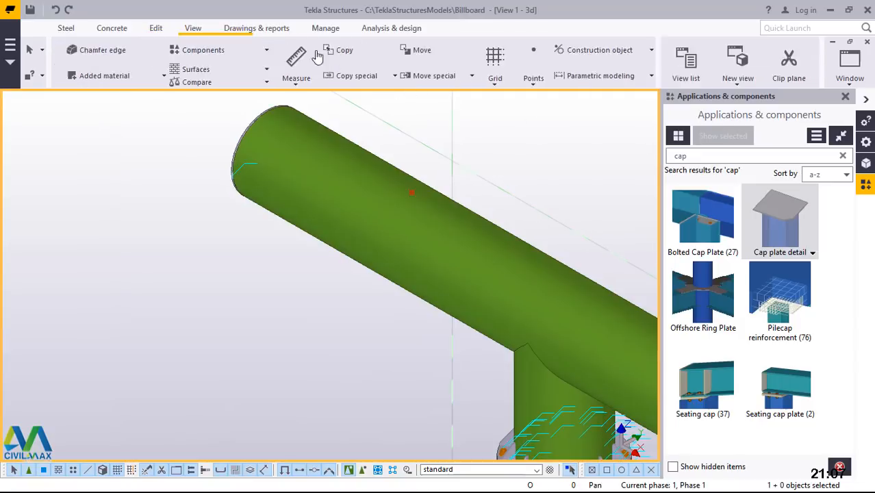
left_click(465, 70)
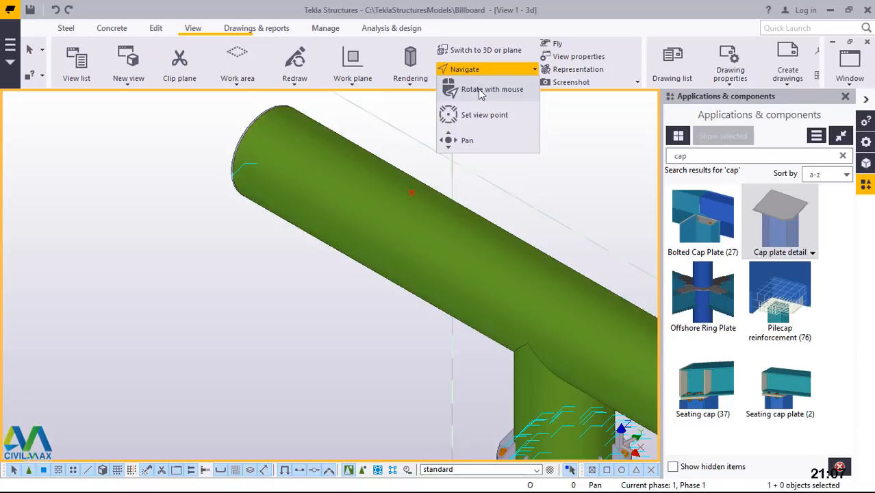
middle_click_drag(416, 198, 512, 152, "ctrl")
right_click(512, 158)
key("Escape")
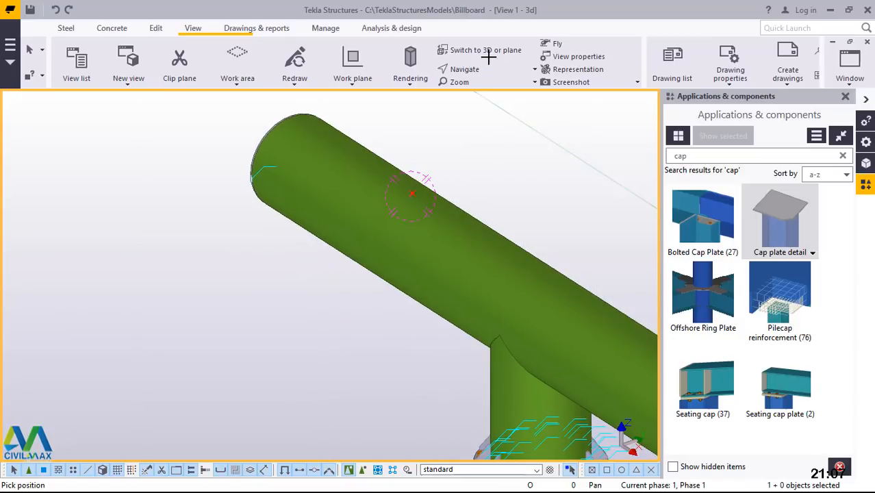
Step: Switch the model to the plane view and examine the raised point along the beam near grid line B
left_click(488, 56)
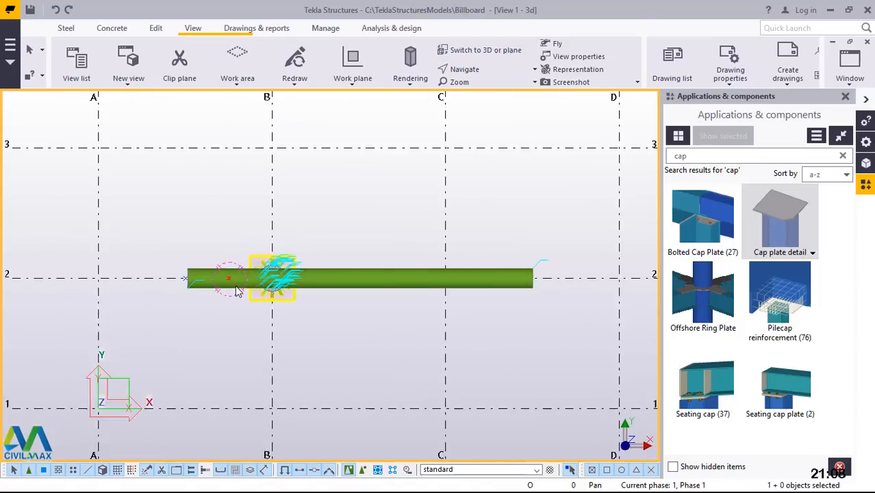
scroll(241, 289, "up", 8)
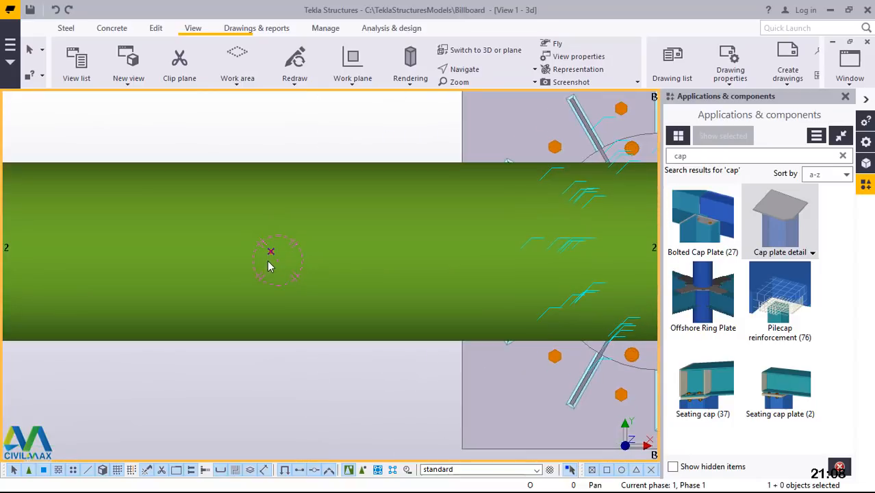
scroll(247, 306, "down", 5)
scroll(281, 272, "up", 4)
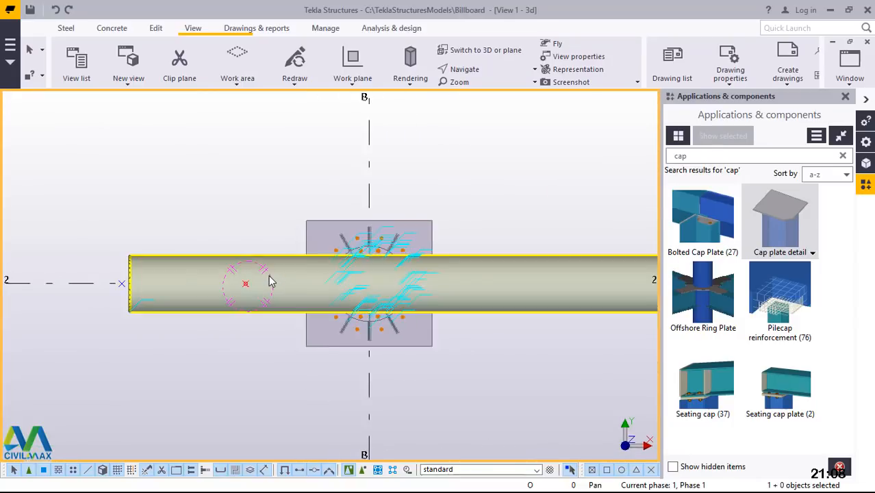
scroll(228, 289, "up", 3)
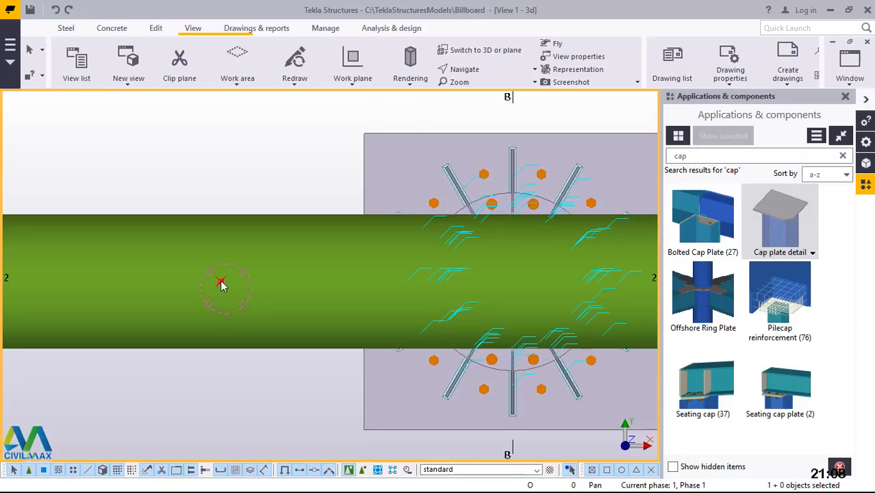
Step: Copy the raised point linearly along the beam with dX 1500, dY 0, dZ 0 and 4 copies, and end the command
right_click(220, 282)
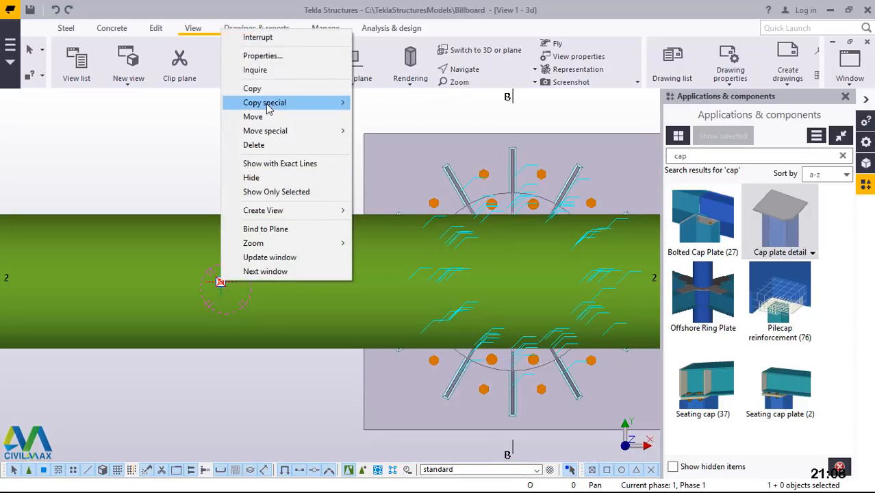
mouse_move(317, 113)
left_click(403, 109)
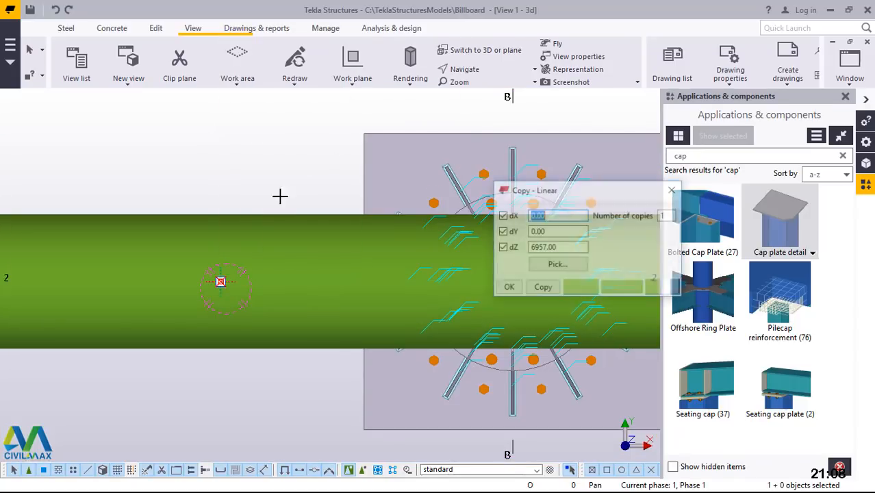
scroll(219, 307, "down", 3)
scroll(226, 304, "down", 2)
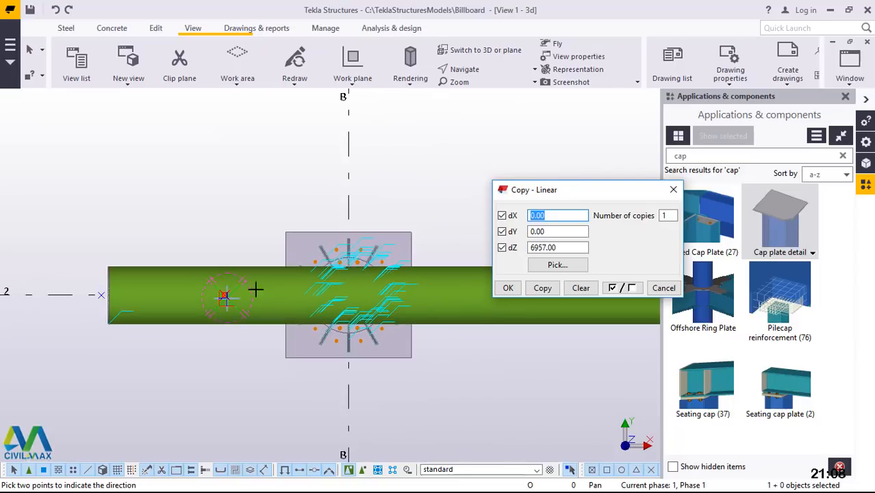
scroll(309, 287, "up", 1)
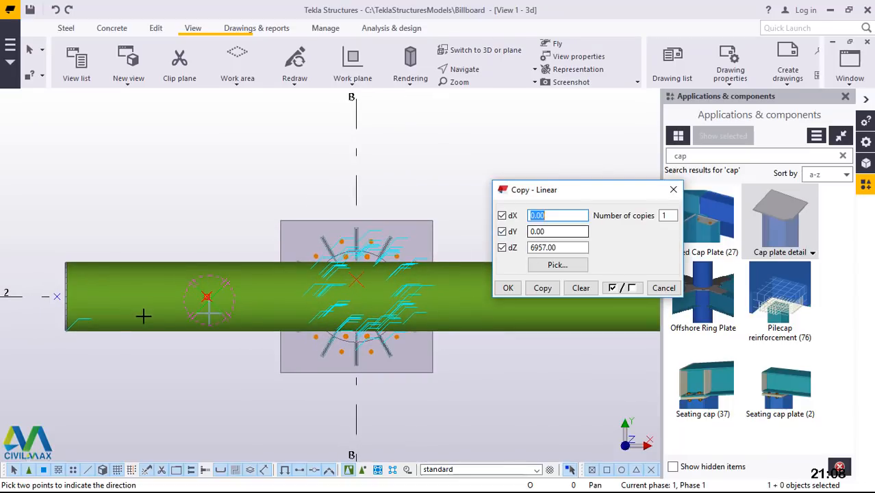
scroll(142, 313, "down", 4)
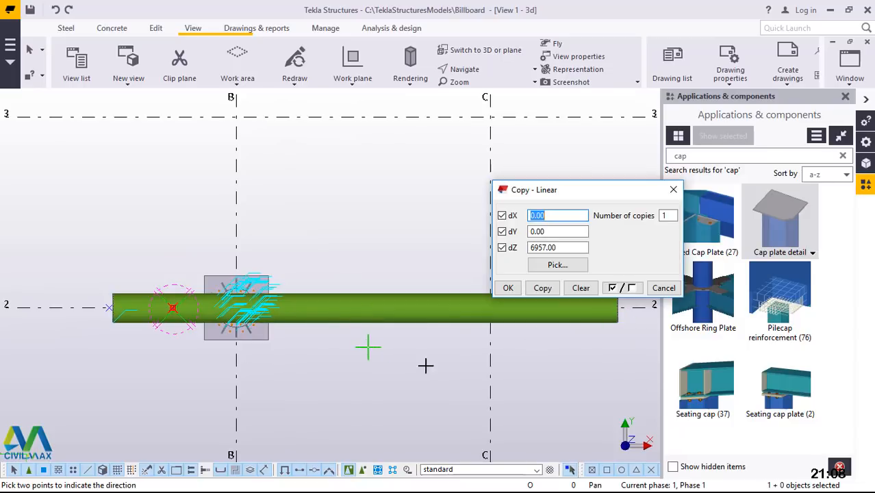
left_click_drag(566, 248, 496, 247)
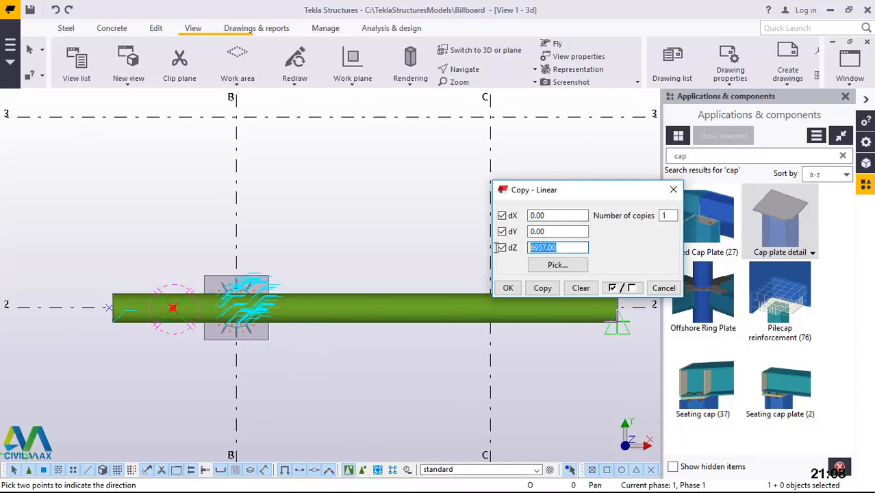
type("0")
left_click_drag(561, 215, 521, 214)
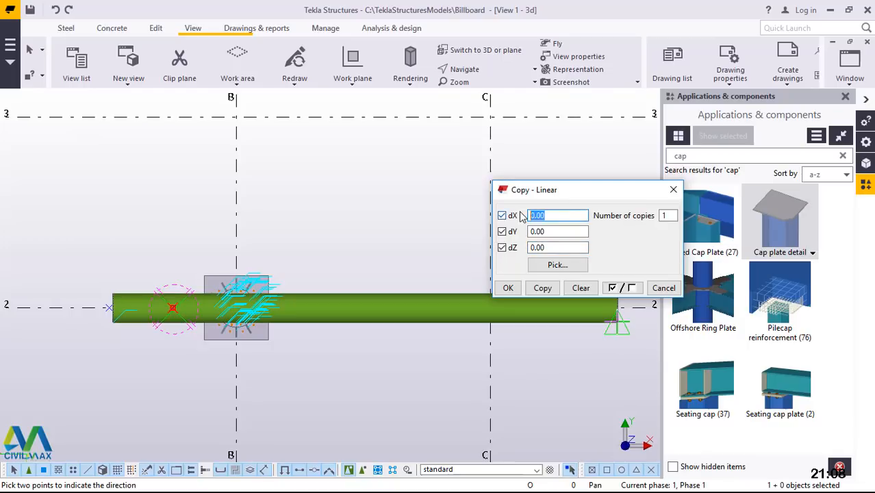
type("1500")
left_click_drag(672, 216, 658, 215)
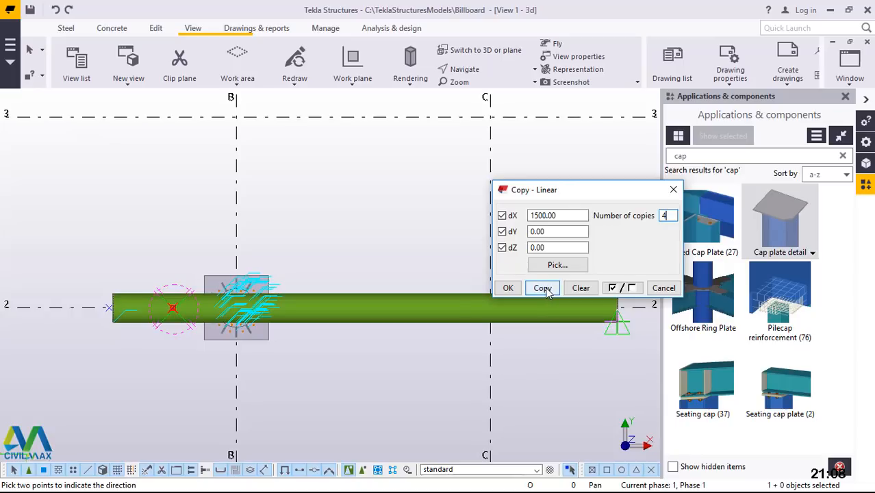
left_click(508, 288)
right_click(407, 195)
left_click(428, 203)
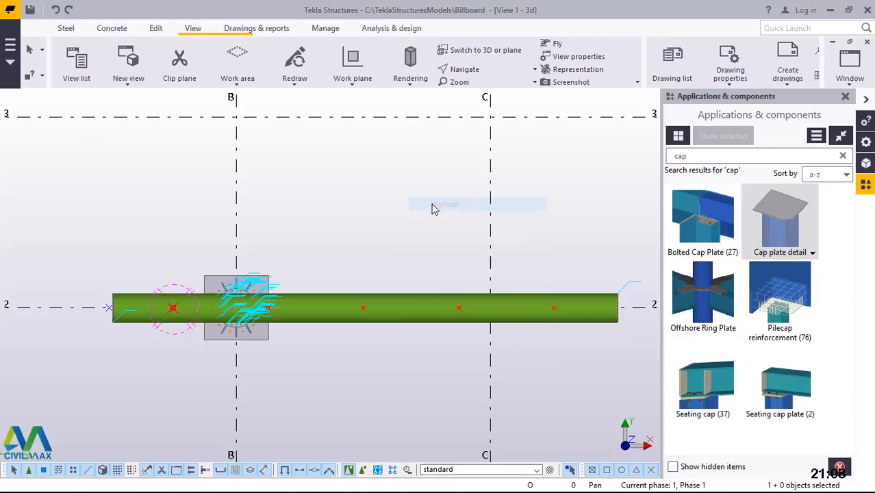
Step: Return to the 3D view and examine the row of copied points at the beam's capped end near the column
left_click(490, 56)
scroll(295, 223, "up", 5)
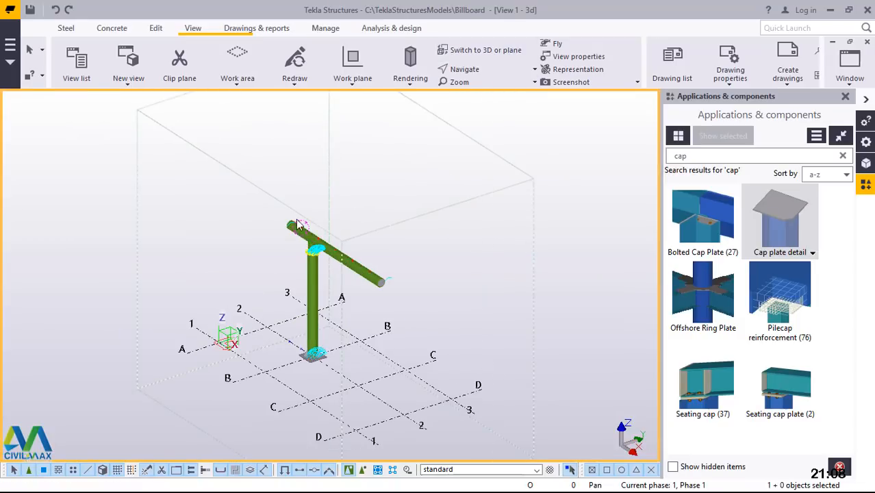
scroll(291, 218, "up", 2)
scroll(306, 212, "up", 3)
scroll(308, 209, "down", 2)
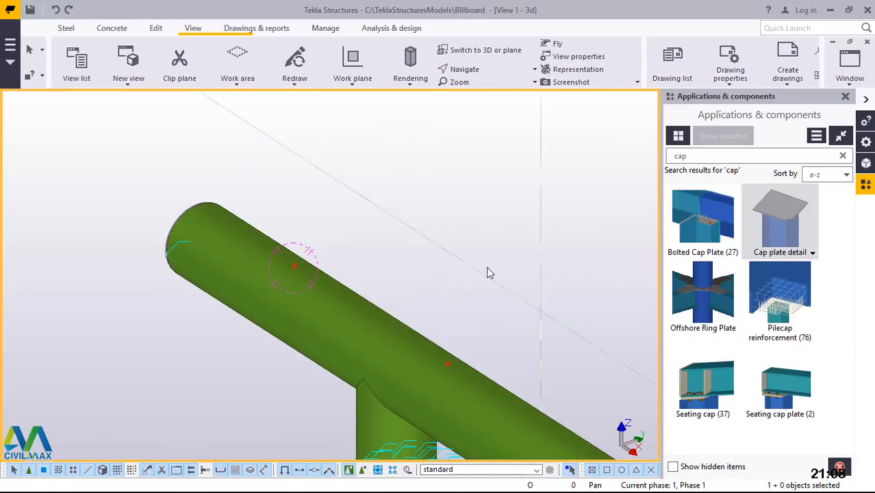
Step: Create a steel column at the first point near the beam's end, and end the column command
left_click(66, 28)
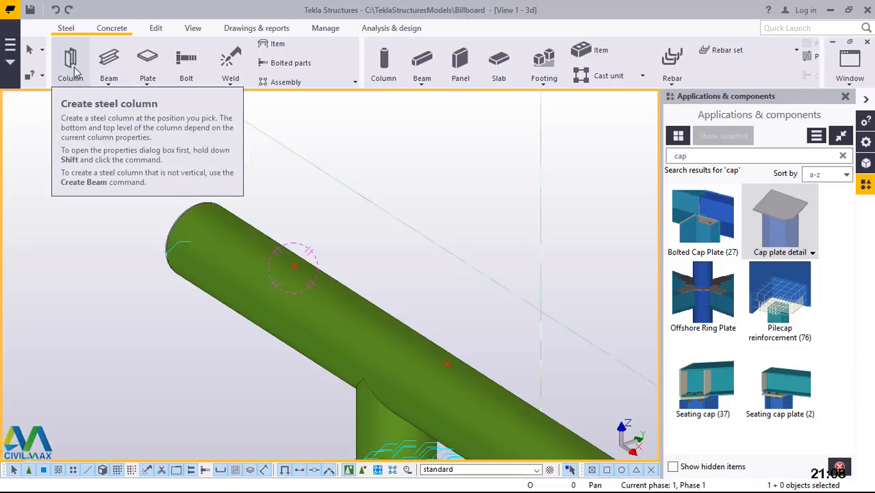
left_click(71, 63)
scroll(321, 276, "up", 1)
scroll(320, 276, "up", 4)
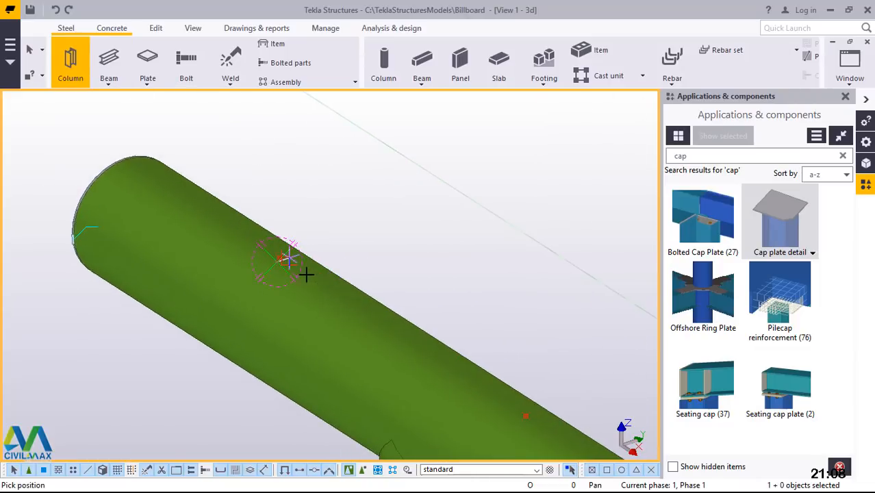
scroll(262, 243, "up", 2)
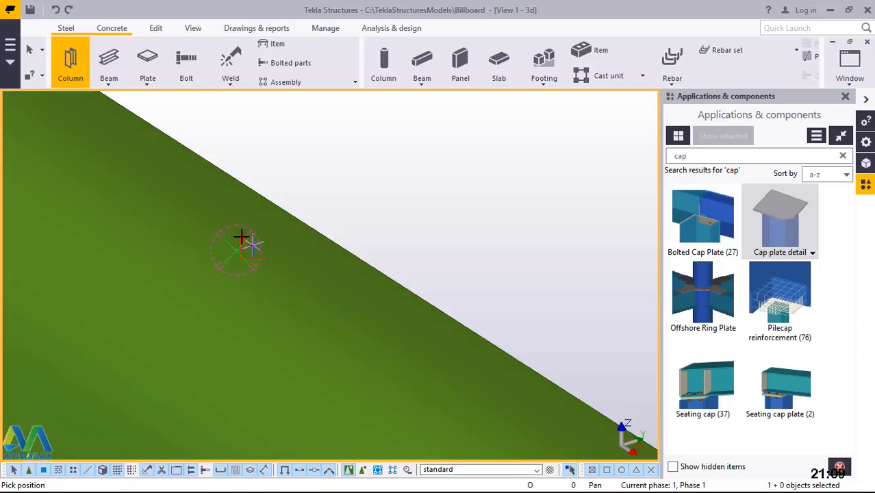
scroll(247, 236, "up", 1)
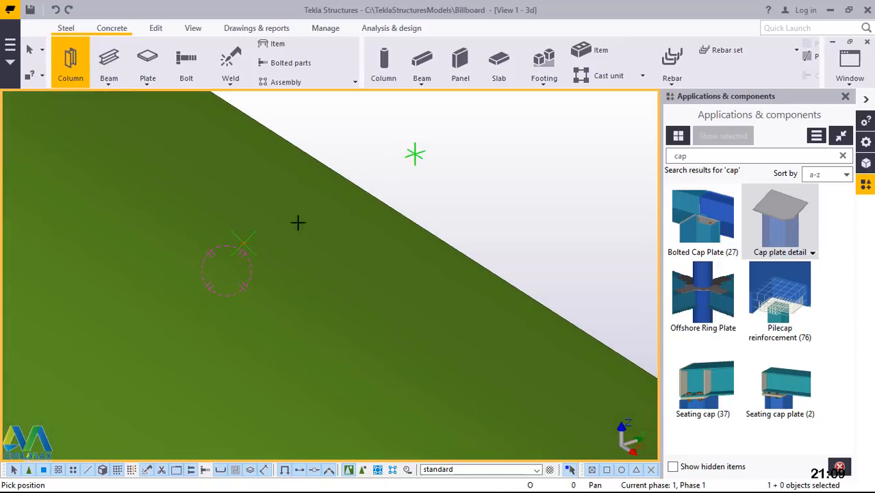
scroll(247, 237, "down", 4)
scroll(260, 230, "down", 3)
right_click(319, 162)
left_click(353, 171)
Step: Try moving the short column below the beam linearly with dX 0, dY 0 and dZ 500, and undo the move
left_click(245, 339)
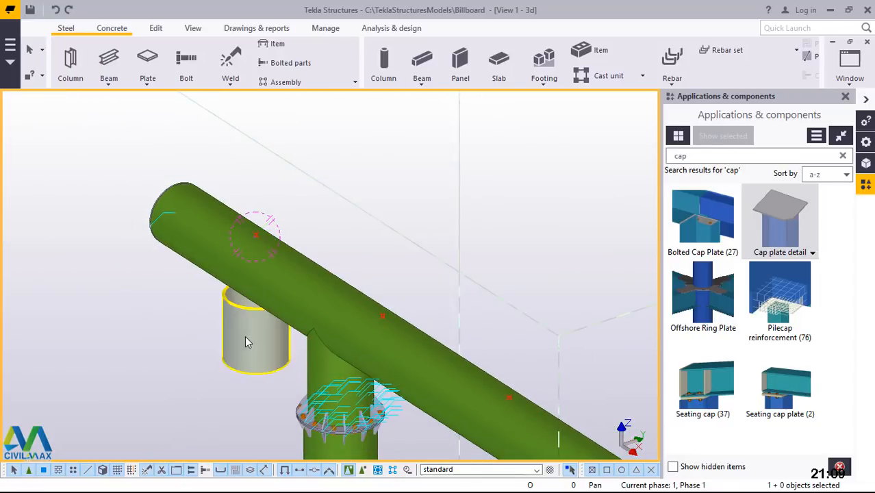
right_click(409, 193)
mouse_move(484, 267)
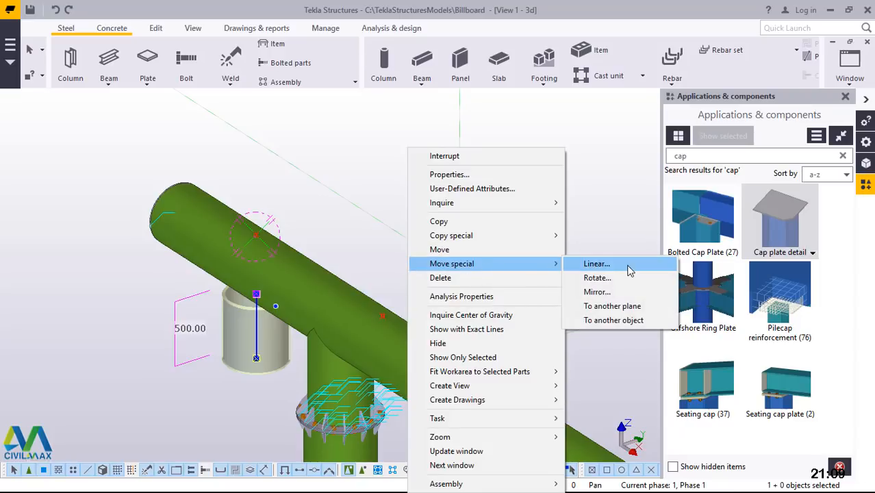
left_click(590, 263)
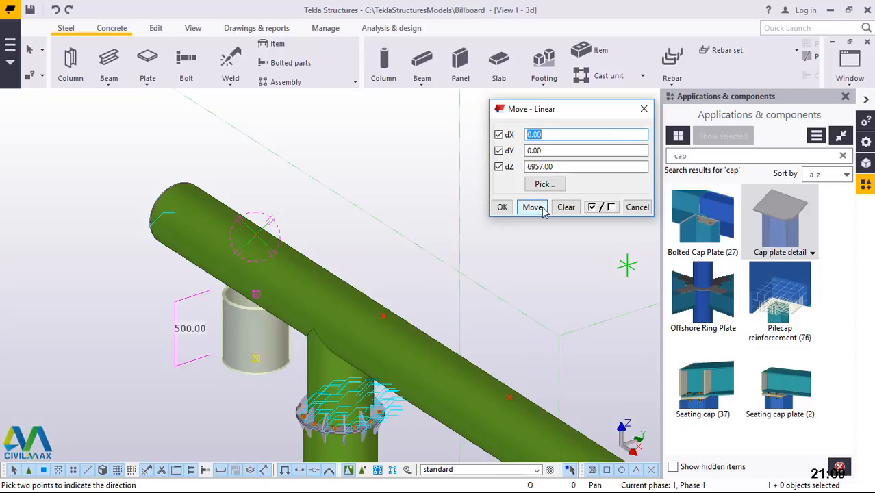
left_click_drag(563, 167, 523, 168)
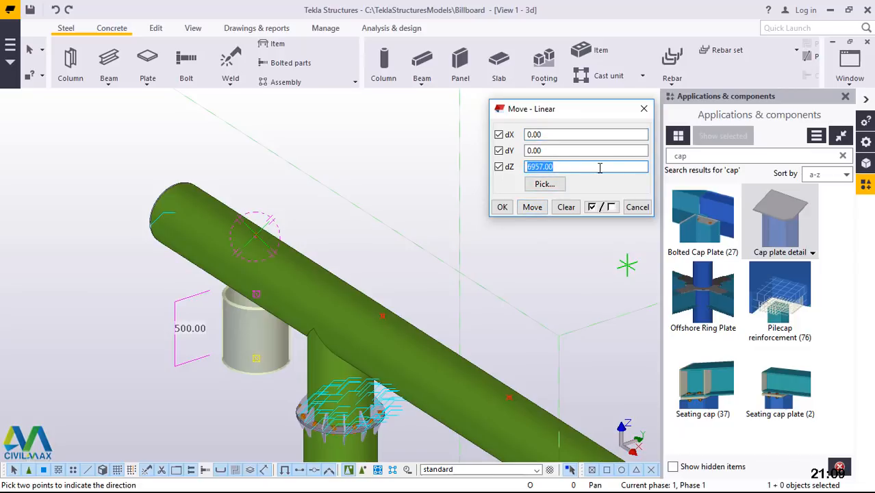
type("500")
left_click(533, 208)
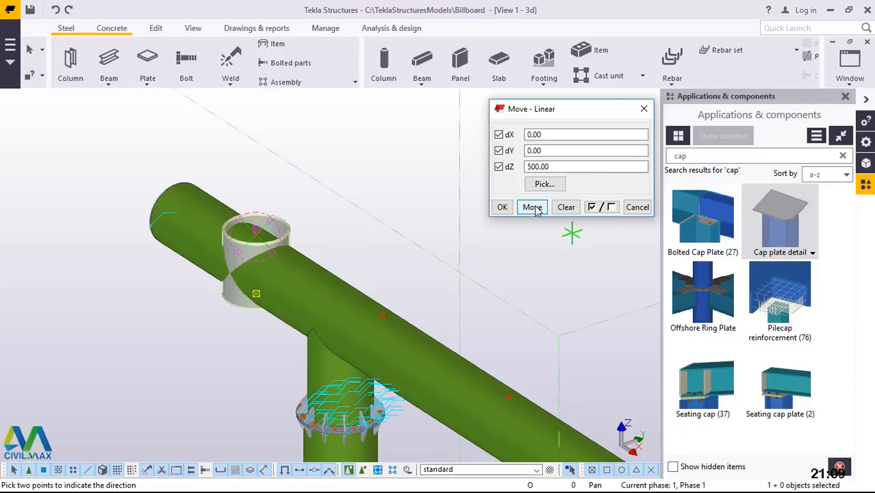
left_click(56, 11)
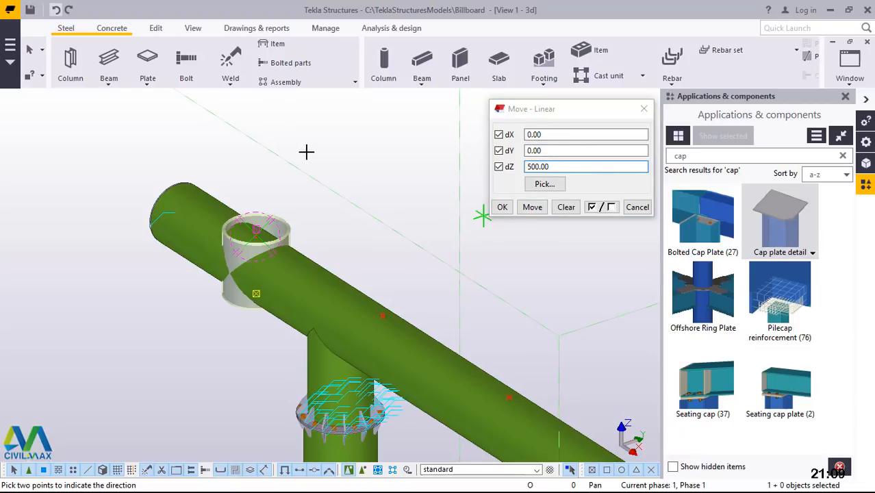
Step: Move the short column up onto the beam linearly with dX 0, dY 0 and dZ 957, and end the command
left_click(552, 166)
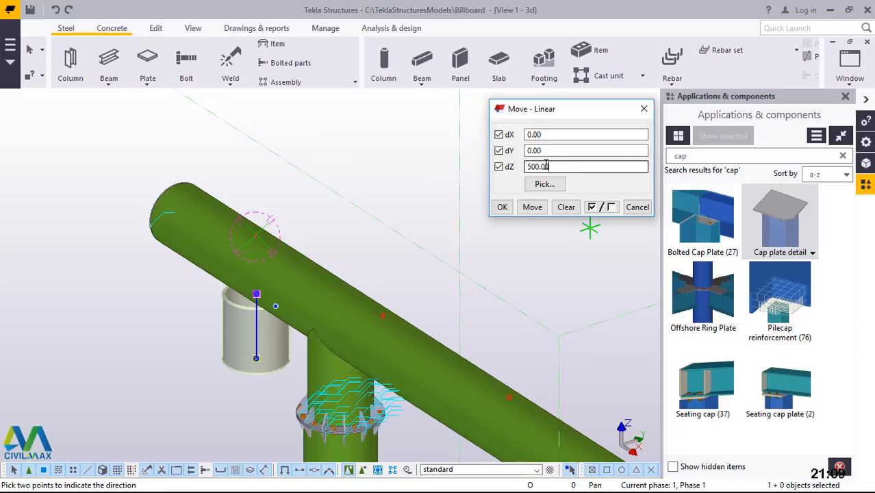
left_click_drag(552, 167, 509, 162)
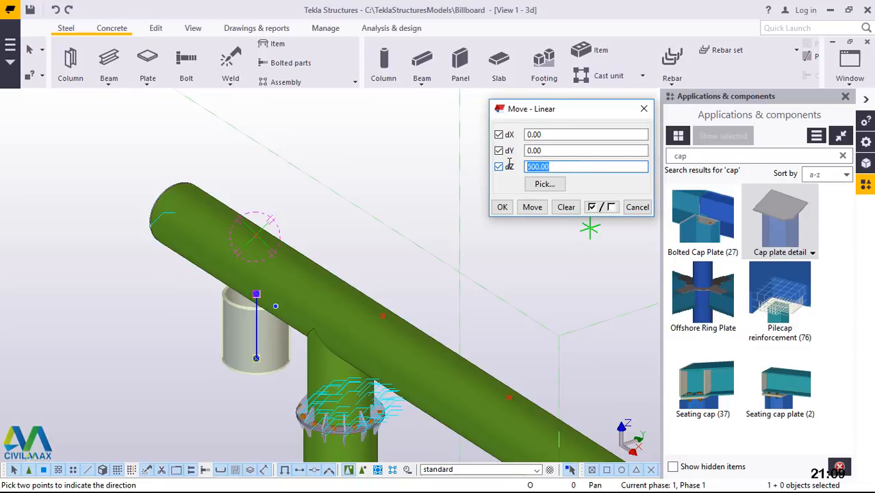
type("957")
left_click(533, 207)
left_click(502, 207)
right_click(401, 158)
left_click(439, 172)
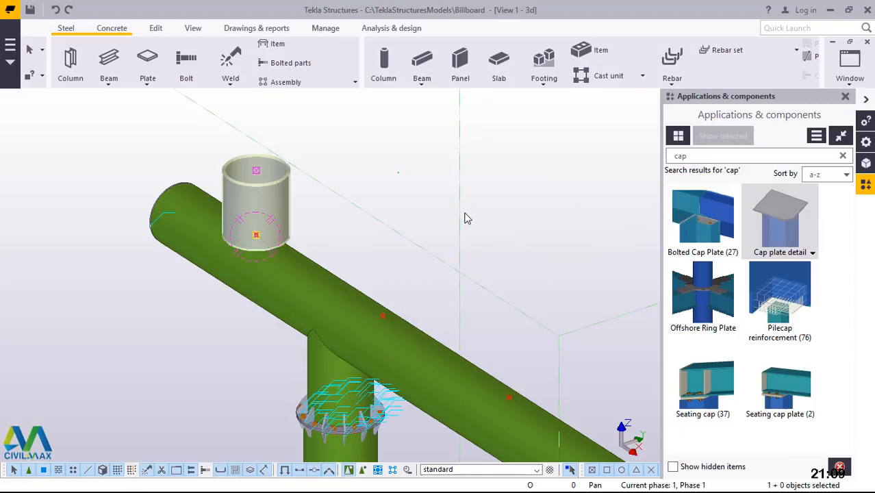
Step: Set a view rotation point at the short column's base and examine the raised column up close from another angle
left_click(193, 28)
left_click(453, 69)
left_click(474, 87)
left_click(255, 249)
middle_click_drag(259, 250, 287, 221, "ctrl")
scroll(261, 165, "up", 3)
right_click(377, 131)
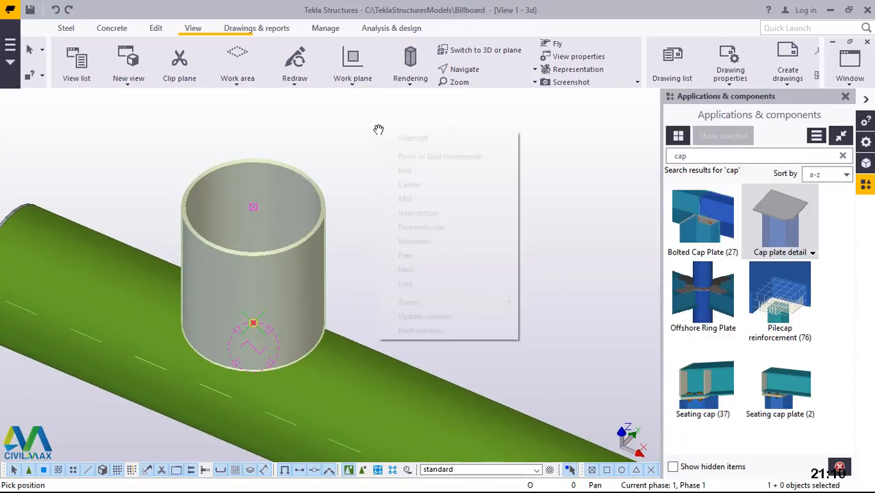
left_click(413, 138)
Step: Change the short column's profile to UB203*102*23 from the profile catalog, closing the applications and components list
double_click(314, 188)
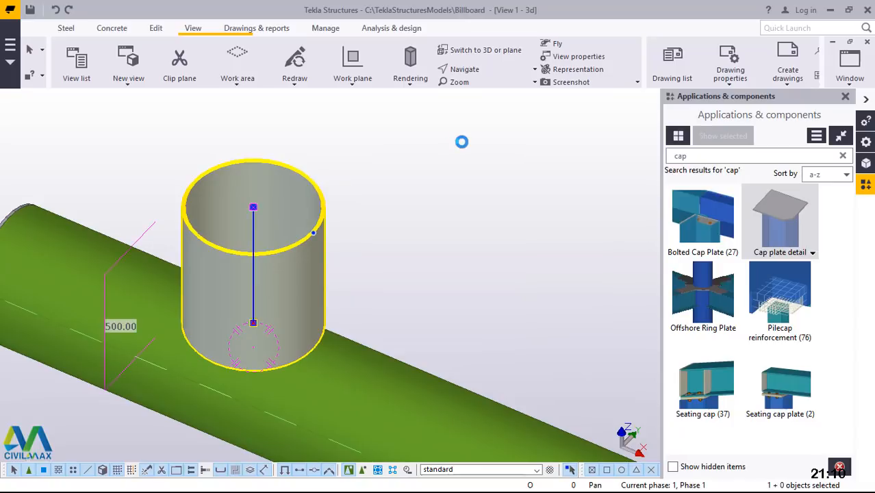
left_click(848, 99)
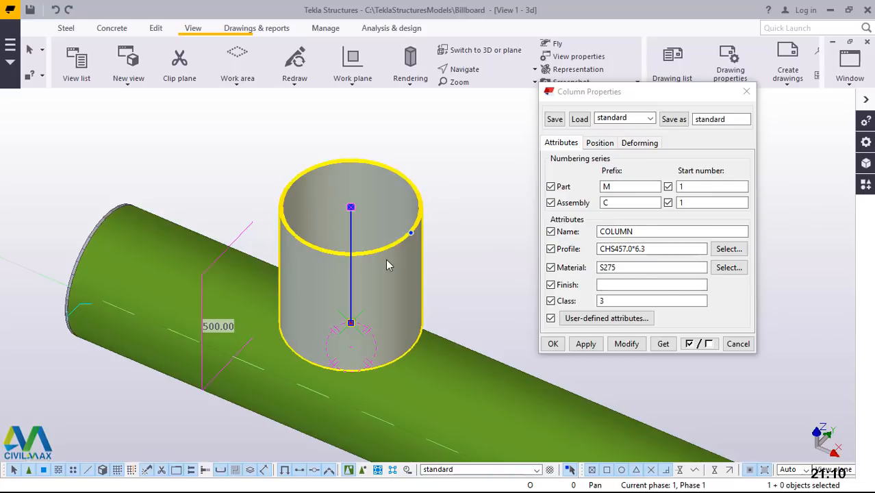
left_click(729, 249)
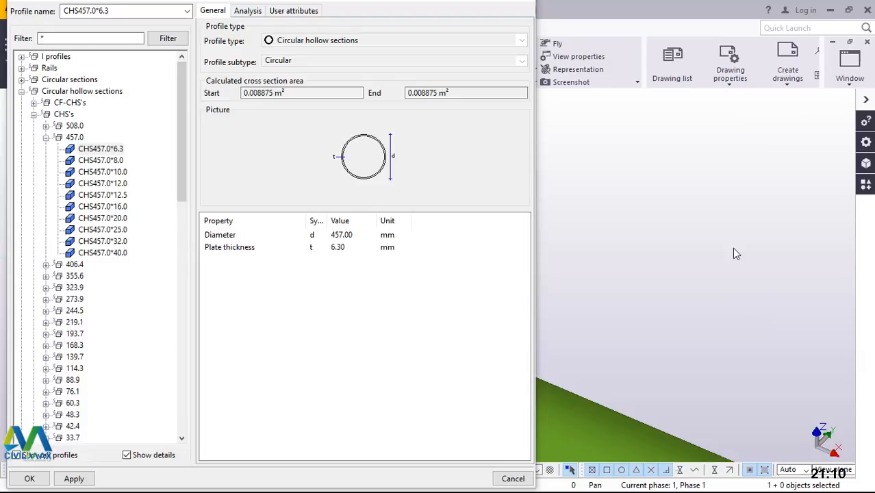
left_click(21, 91)
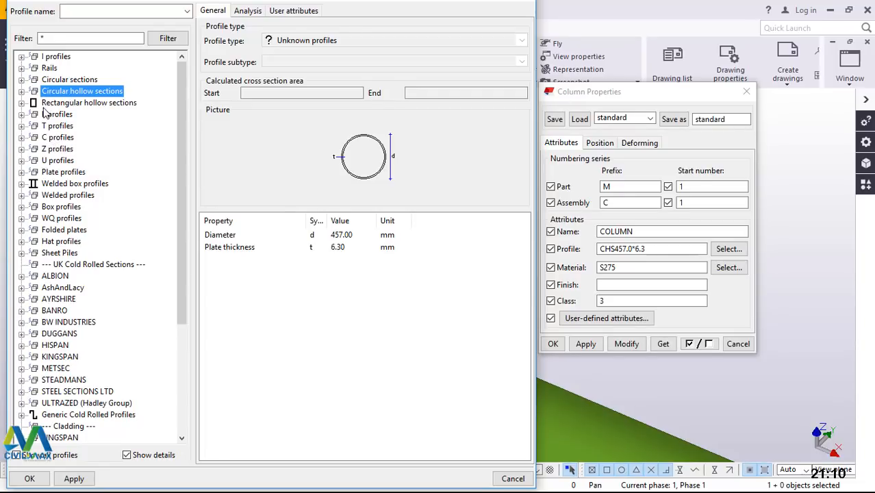
left_click(22, 58)
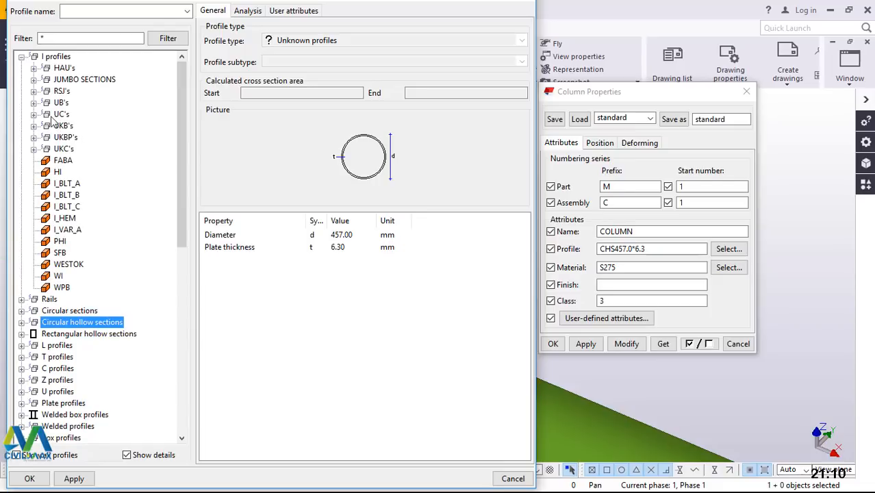
left_click(33, 103)
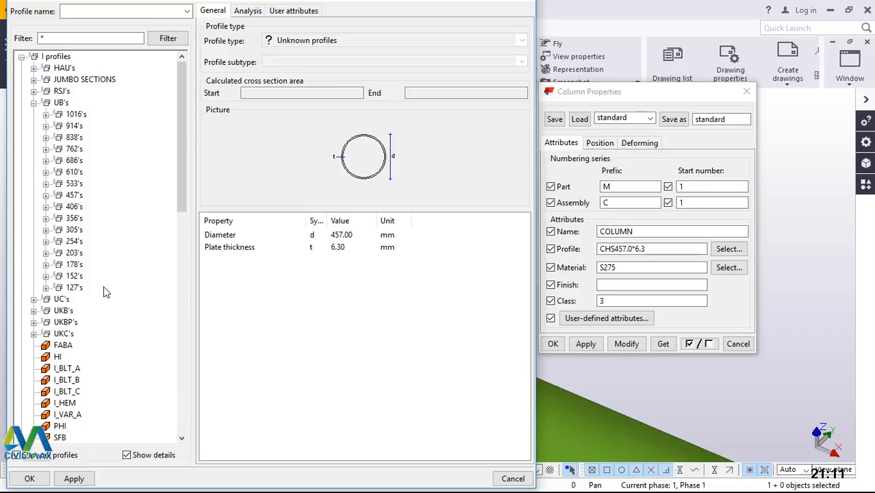
left_click(45, 254)
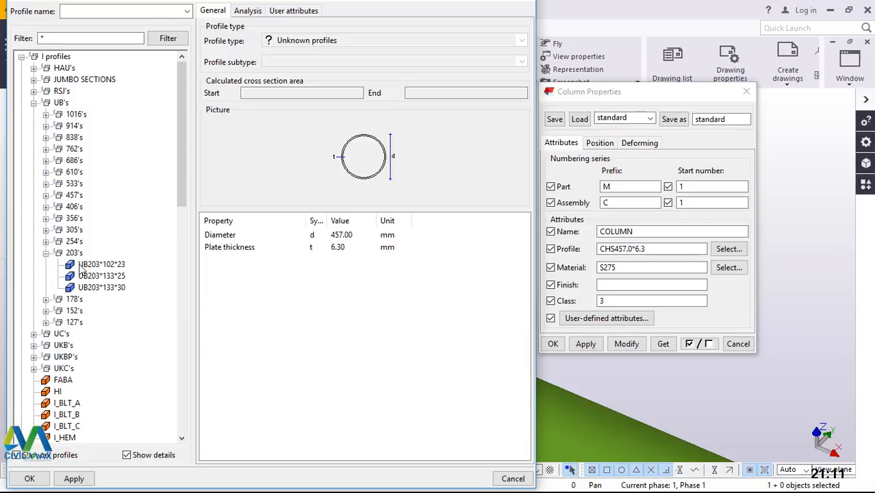
left_click(109, 266)
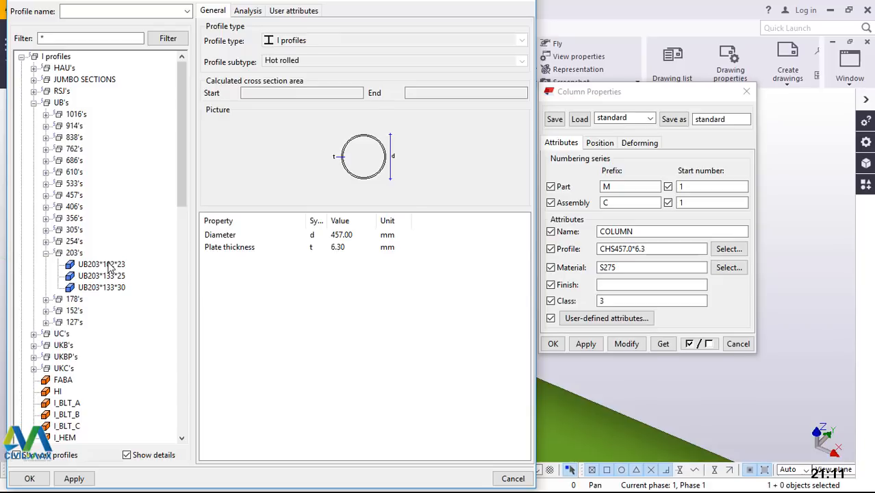
left_click(108, 266)
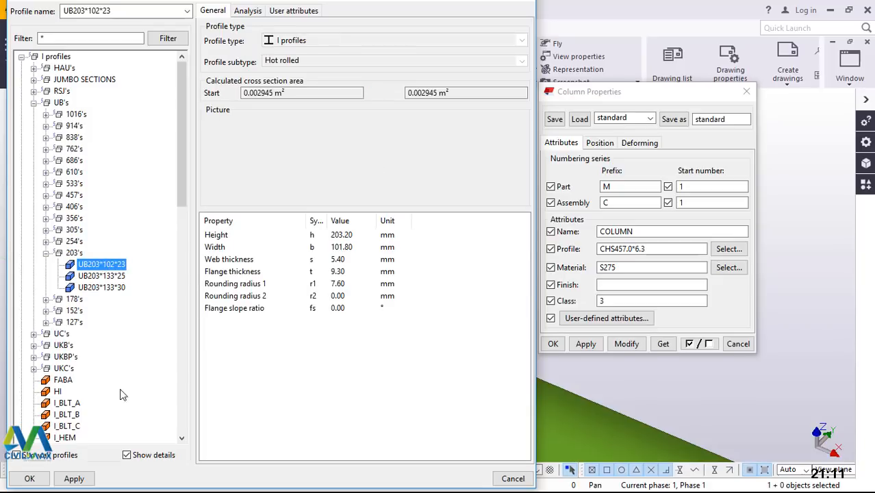
left_click(58, 480)
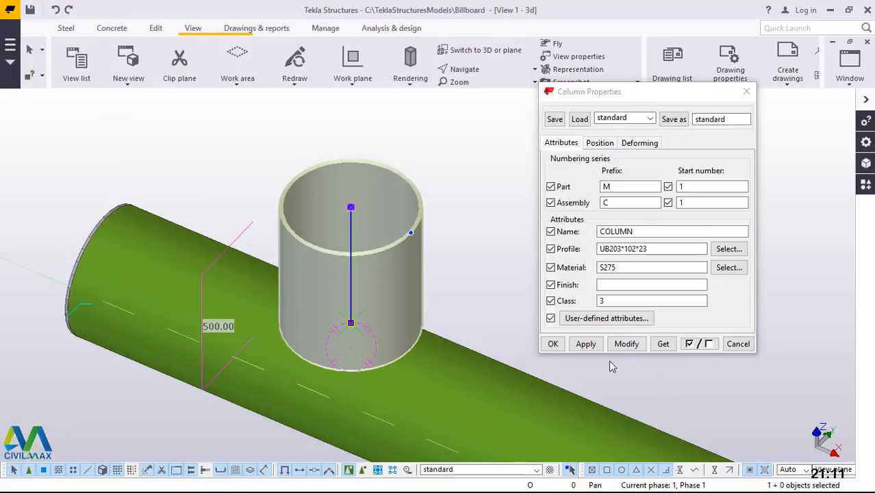
left_click(634, 349)
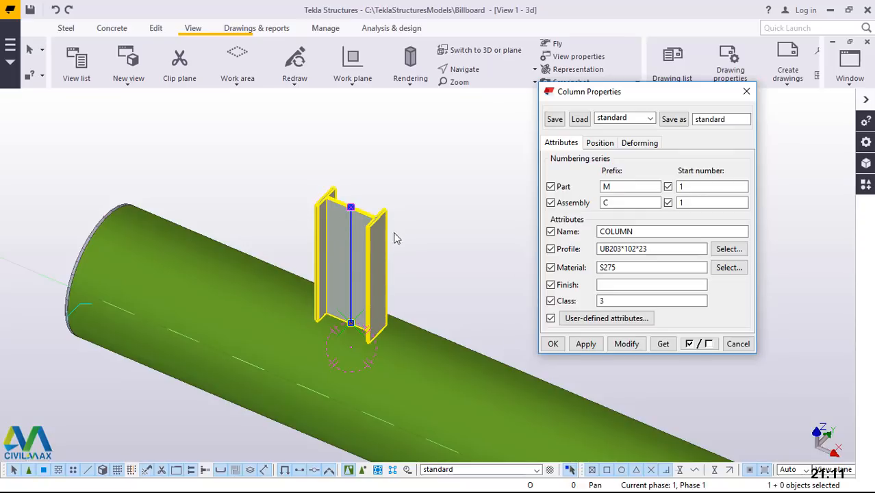
Step: Try the Below and Top rotation options on the short I-section column
left_click(338, 260)
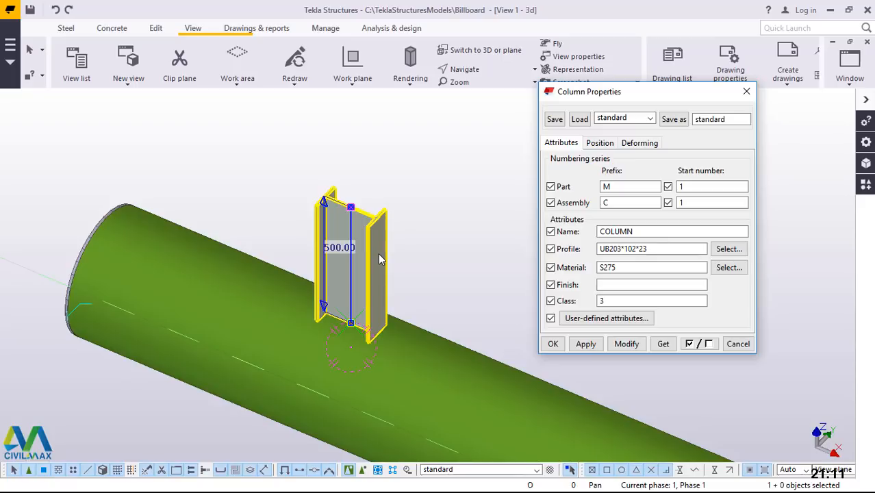
left_click(606, 146)
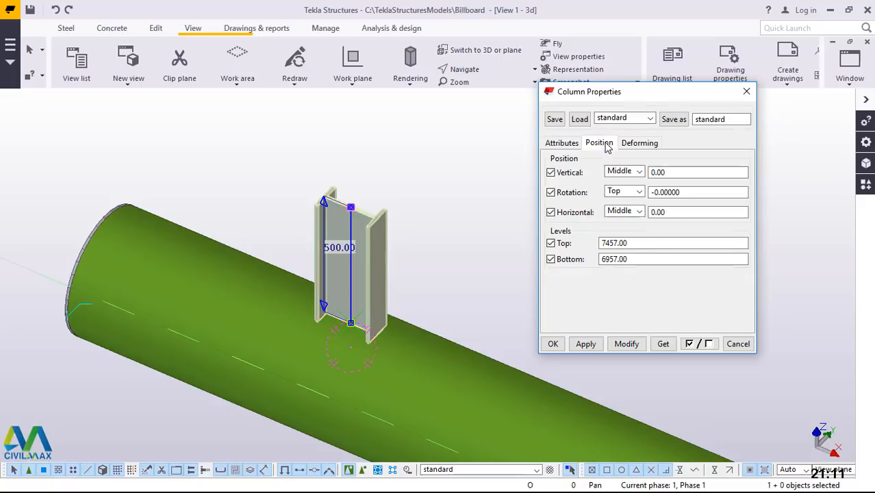
left_click(639, 193)
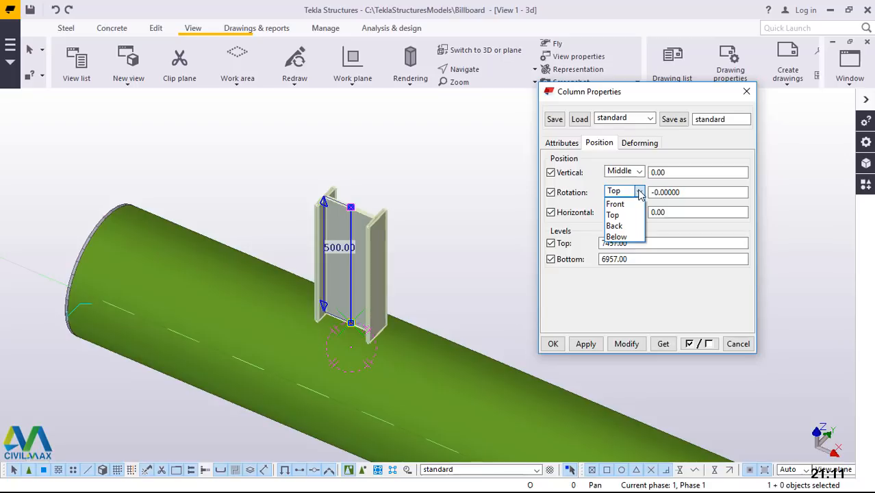
left_click(616, 236)
left_click(626, 344)
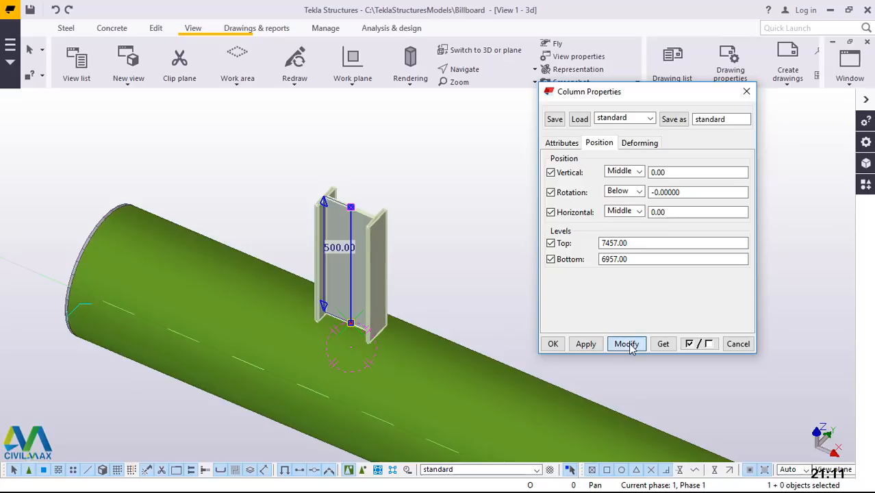
left_click(639, 192)
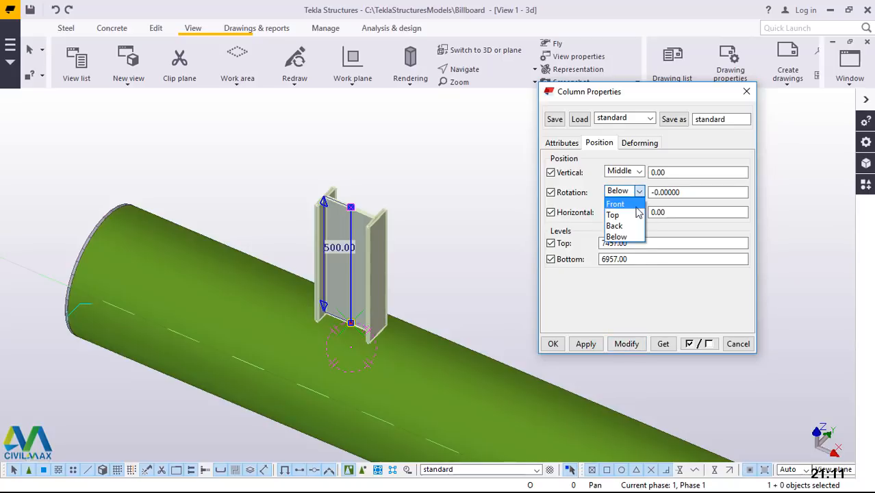
left_click(616, 215)
left_click(626, 343)
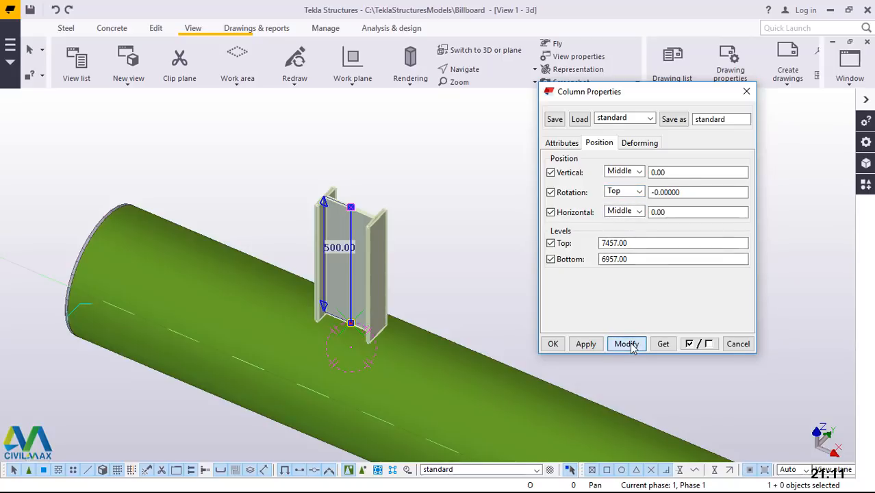
Step: Set the short I-section column's rotation to Front and close its properties
left_click(639, 192)
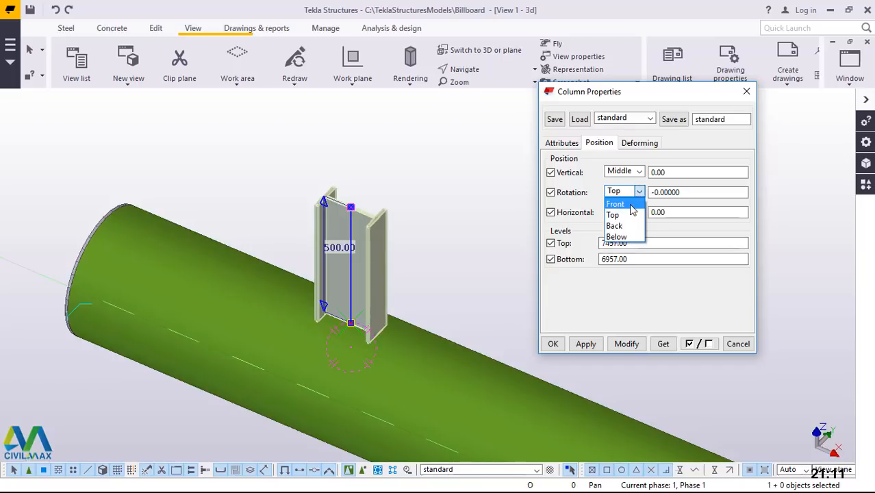
left_click(616, 204)
left_click(626, 343)
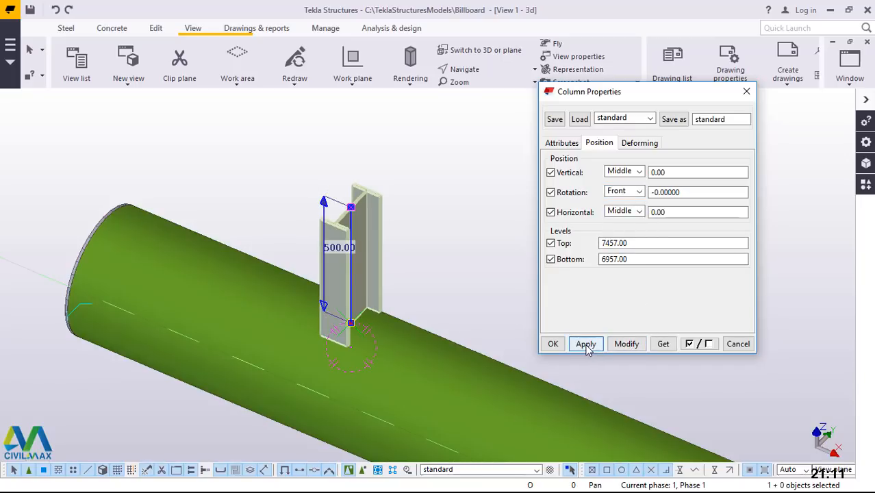
left_click(553, 344)
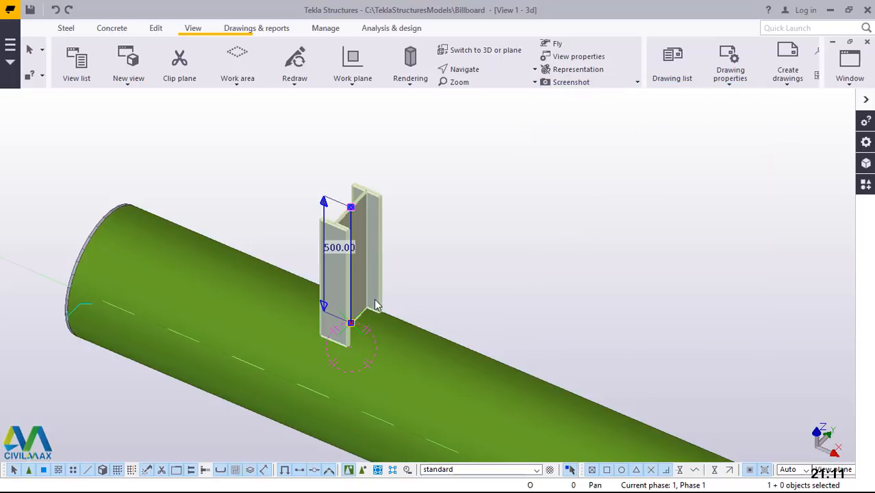
Step: Copy the short column linearly along the beam with dX 1500, dY 0, dZ 0 and 4 copies, and end the command
scroll(363, 302, "down", 8)
scroll(381, 286, "up", 6)
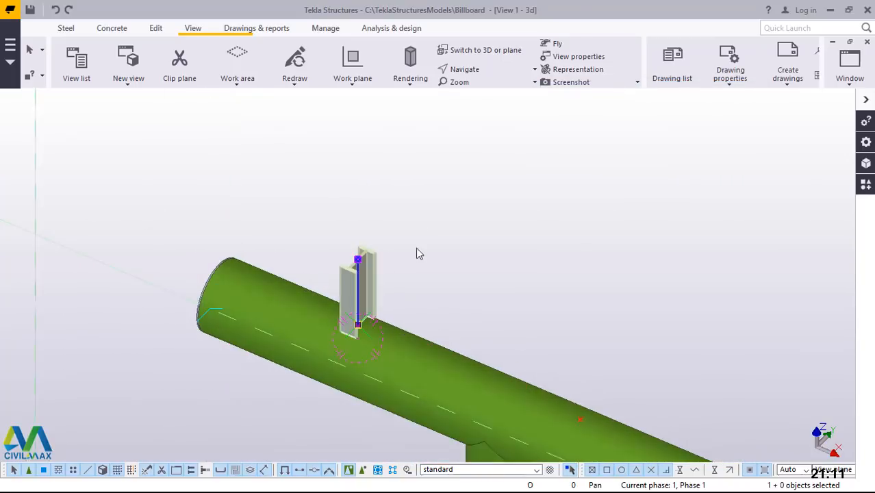
right_click(416, 164)
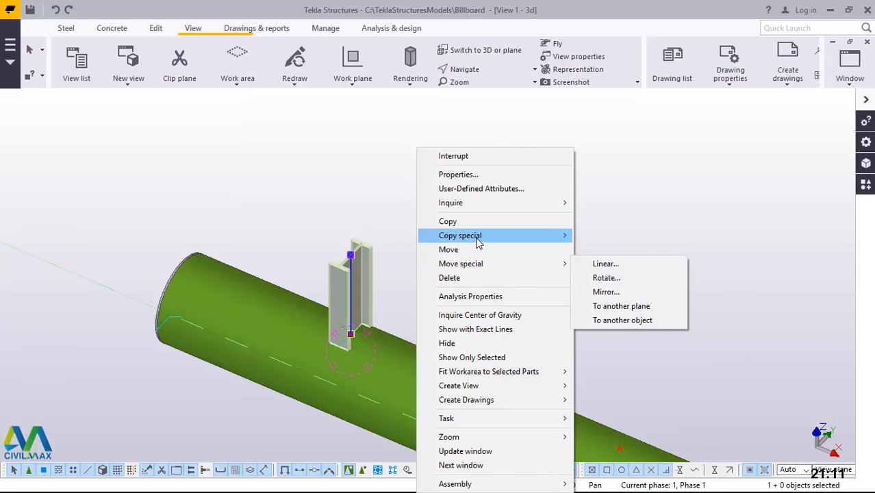
mouse_move(477, 241)
left_click(601, 237)
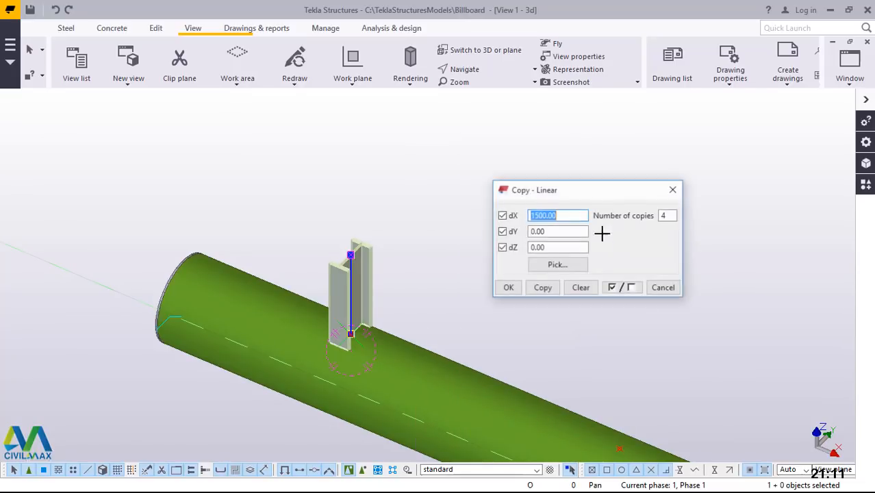
left_click(543, 290)
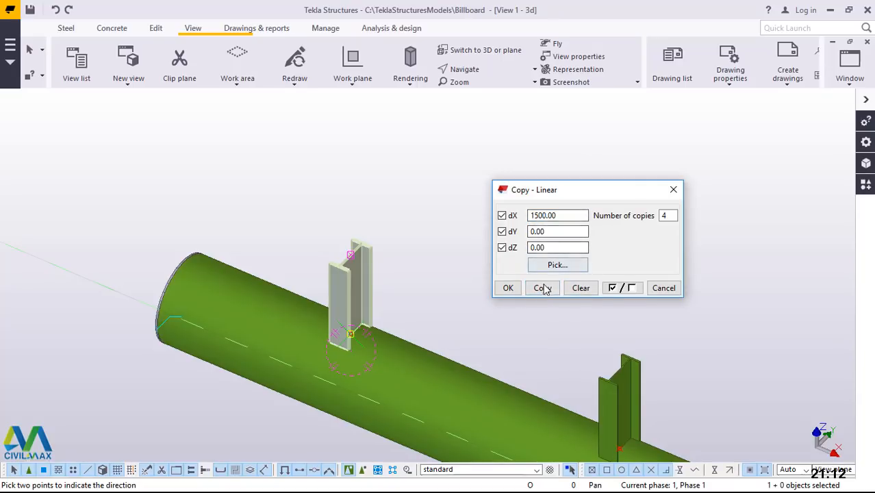
left_click(511, 290)
right_click(463, 167)
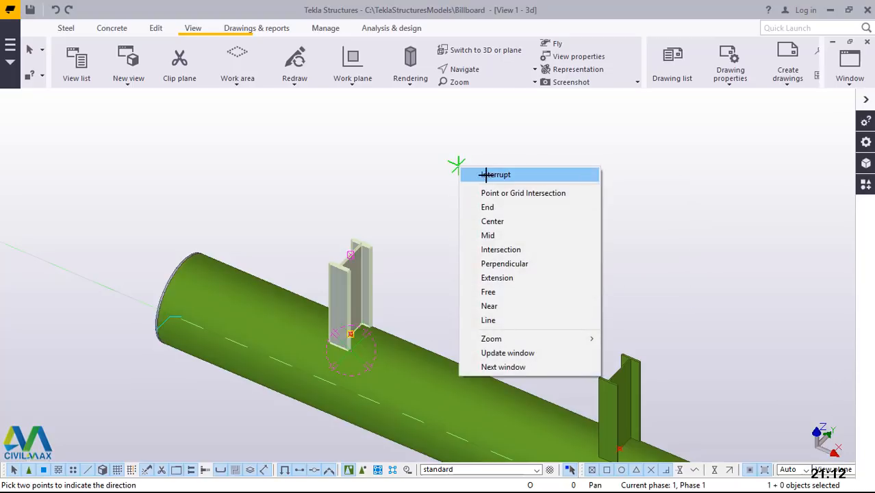
left_click(481, 172)
Step: Examine the row of short I-section columns along the beam, from the first one to the far capped end
scroll(305, 252, "down", 2)
scroll(302, 253, "down", 8)
scroll(354, 244, "down", 4)
scroll(604, 377, "up", 5)
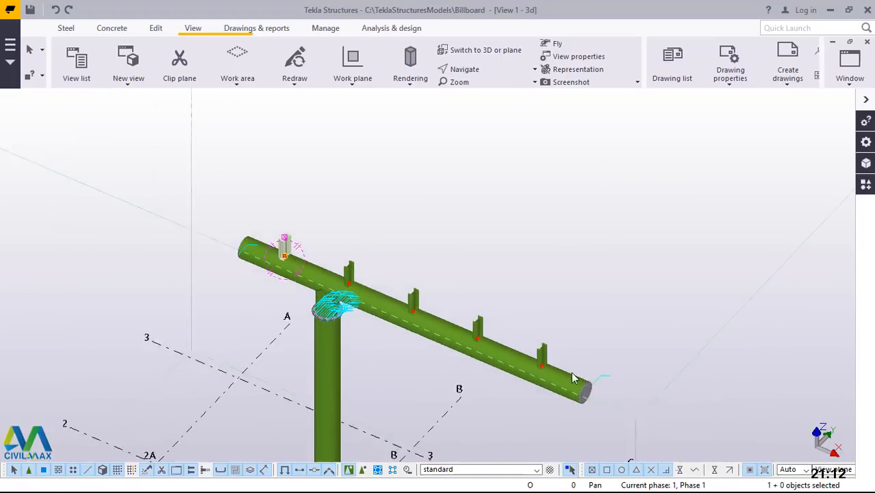
scroll(366, 293, "up", 4)
scroll(383, 326, "down", 5)
scroll(230, 209, "down", 2)
scroll(230, 209, "up", 8)
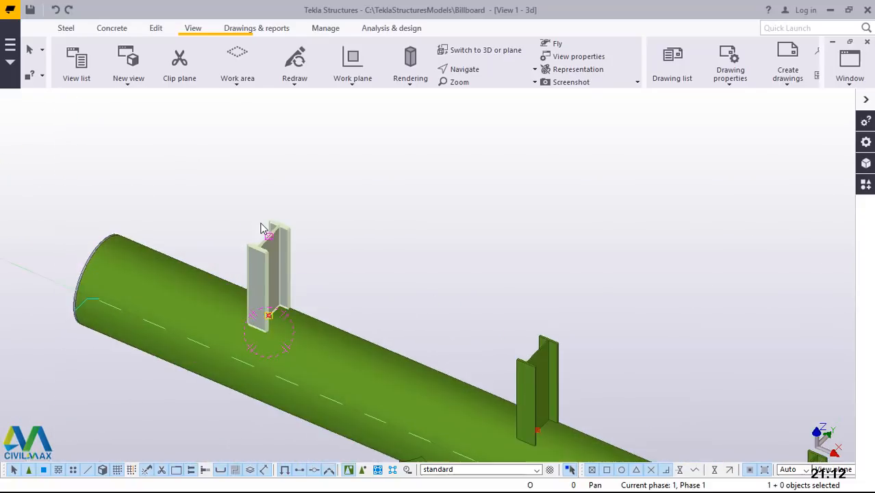
scroll(264, 227, "up", 4)
scroll(245, 256, "down", 3)
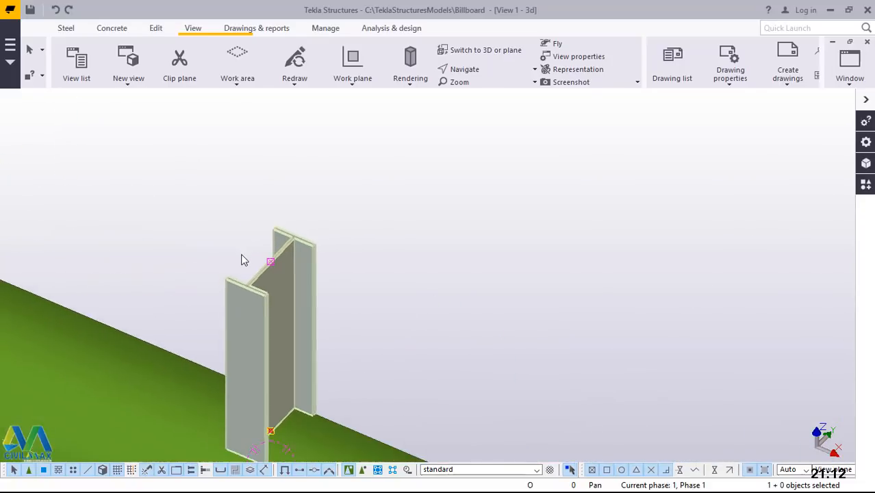
scroll(274, 239, "down", 2)
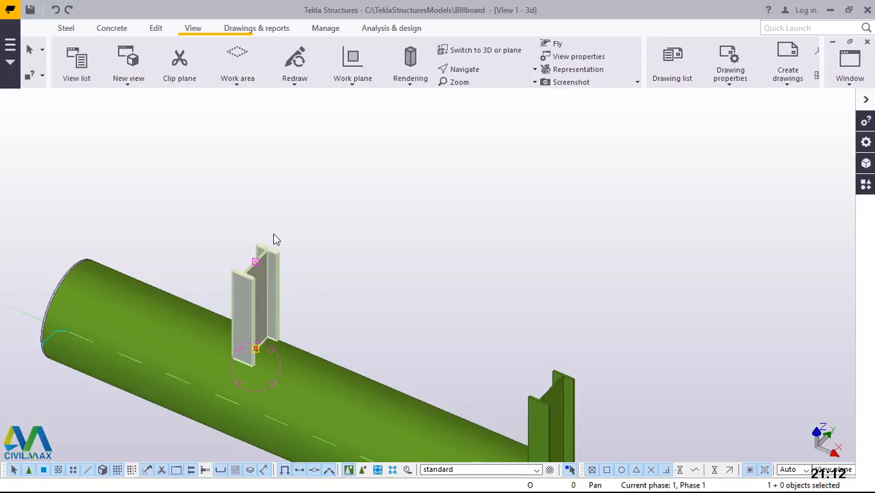
scroll(273, 239, "down", 2)
scroll(257, 227, "down", 3)
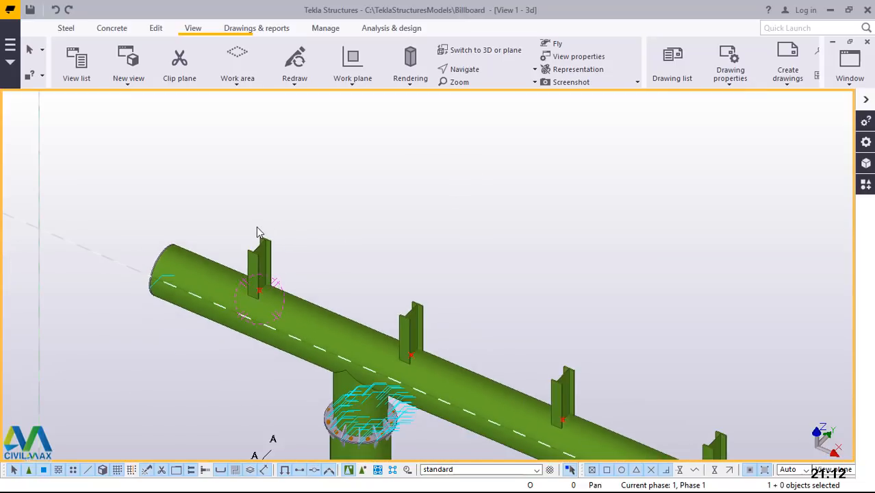
scroll(258, 228, "down", 3)
scroll(548, 383, "up", 4)
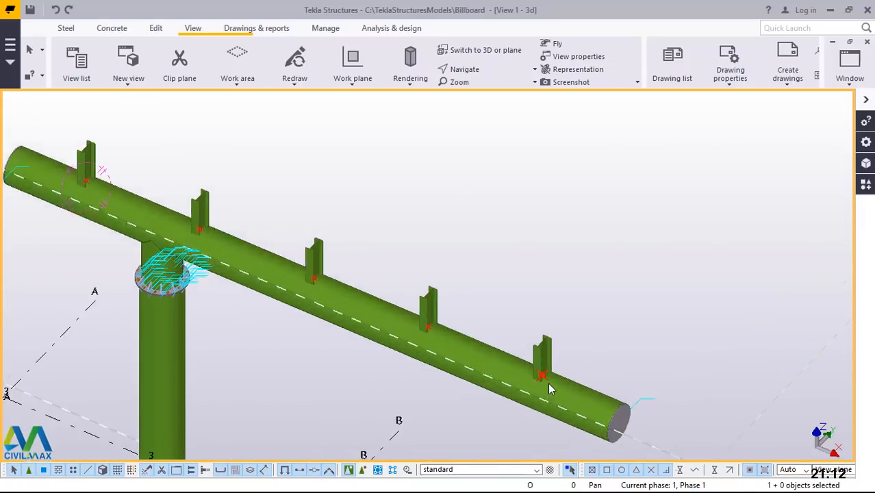
Step: Inspect the short columns at both ends of the row, ending close up on the top of the first one
left_click(551, 375)
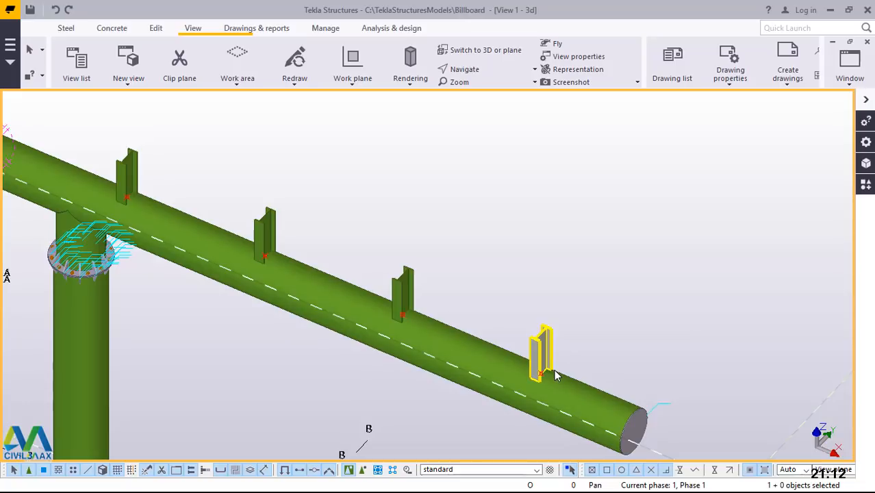
scroll(556, 376, "down", 2)
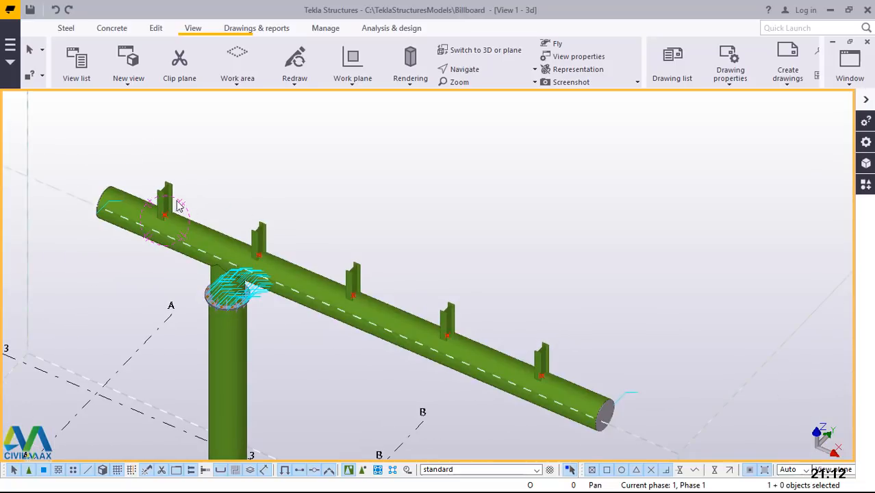
scroll(188, 206, "up", 5)
scroll(171, 202, "up", 2)
scroll(190, 252, "down", 6)
scroll(181, 217, "up", 6)
scroll(117, 274, "down", 2)
scroll(179, 206, "up", 3)
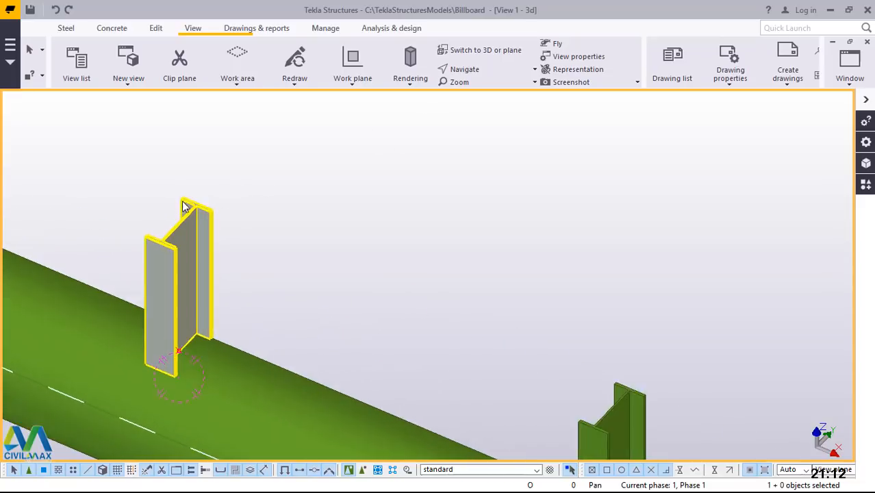
left_click(64, 30)
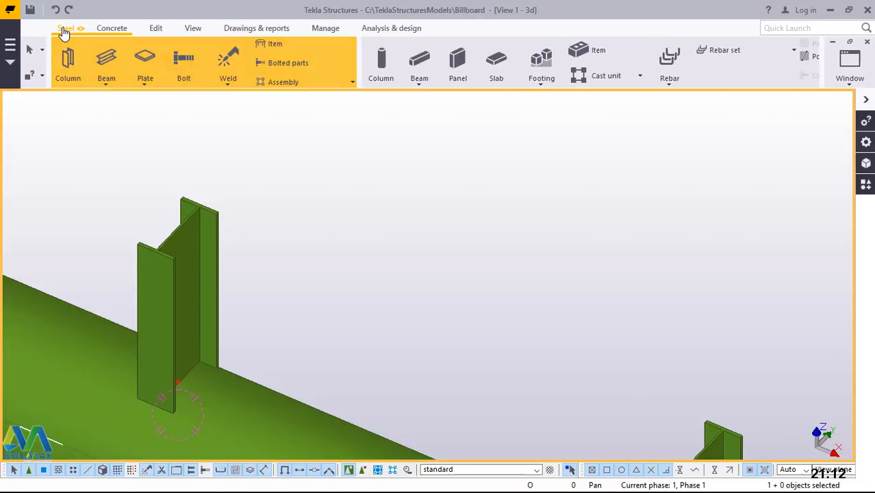
left_click(112, 83)
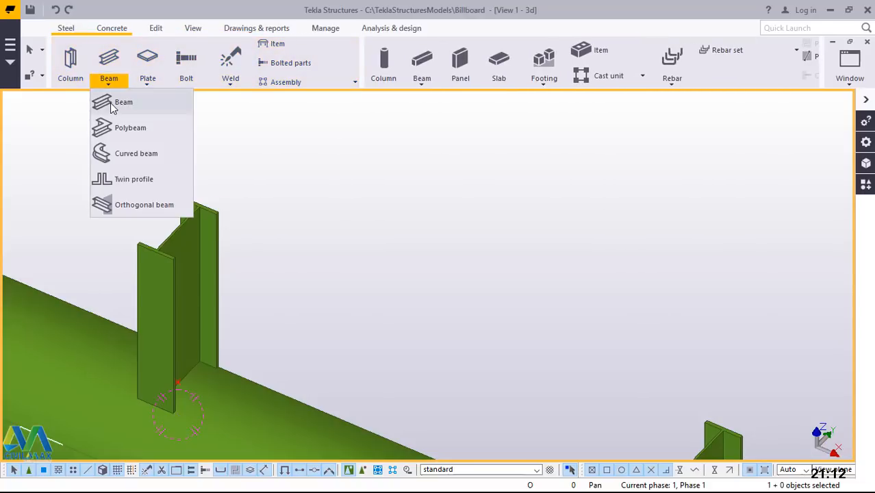
left_click(117, 103)
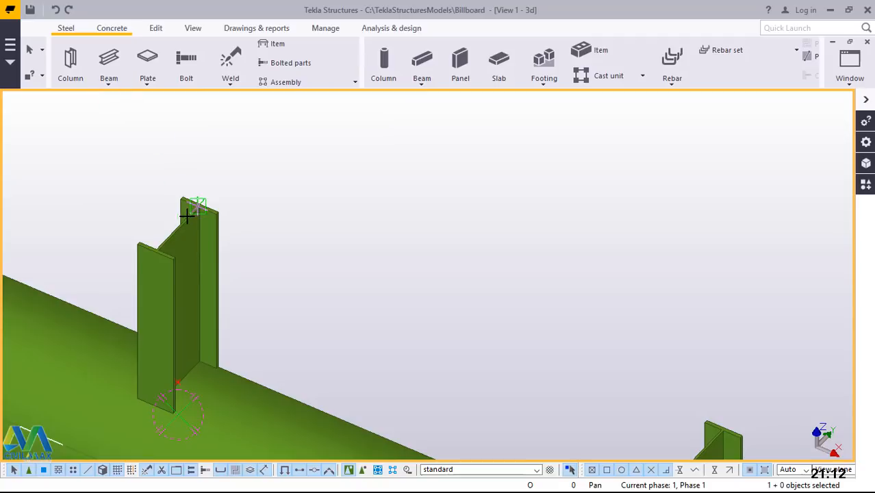
scroll(198, 203, "up", 2)
scroll(200, 203, "up", 1)
right_click(308, 133)
left_click(332, 143)
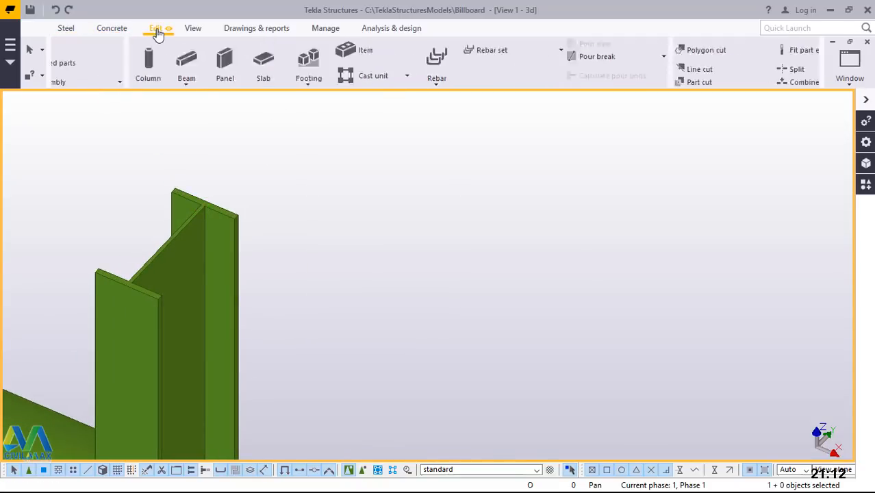
Step: Add 1 divided-line point at the middle of the first short column's top, between the outer flange faces, and end the command
left_click(157, 30)
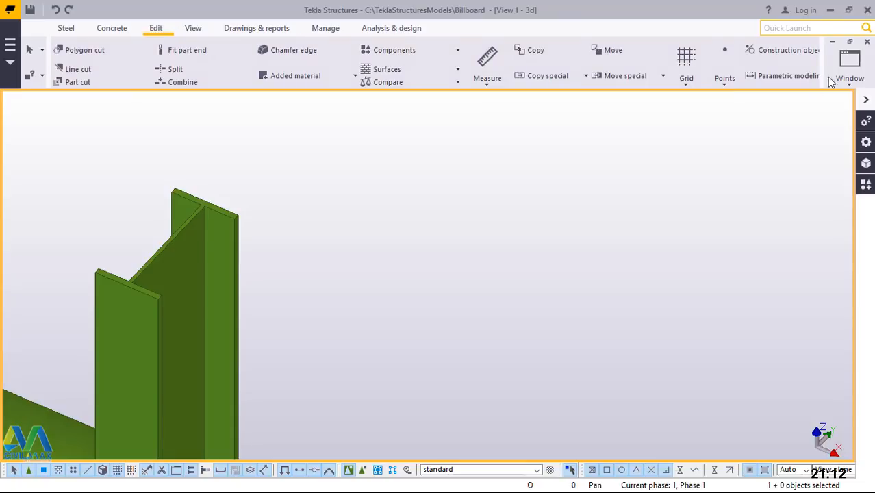
left_click(729, 86)
left_click(742, 104)
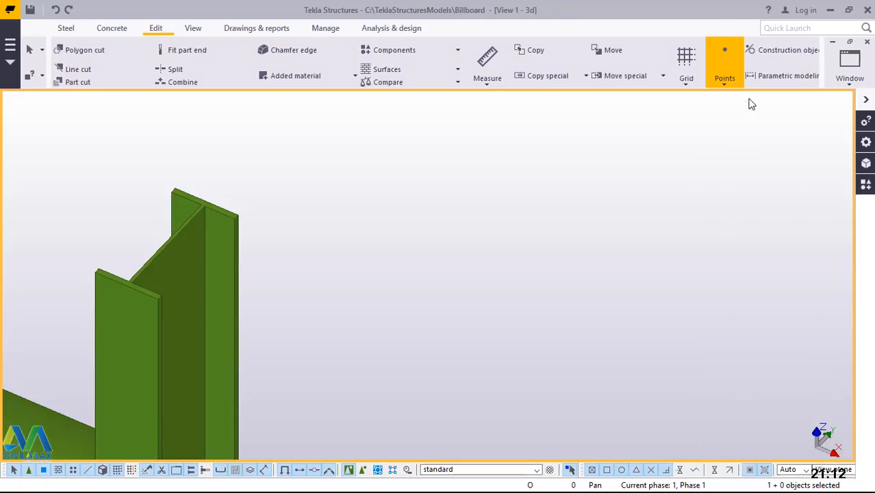
scroll(141, 233, "up", 4)
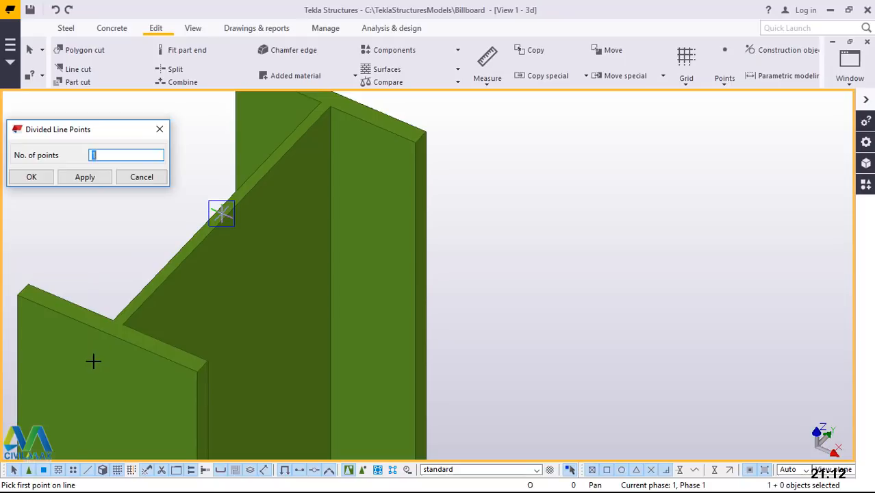
scroll(96, 355, "up", 3)
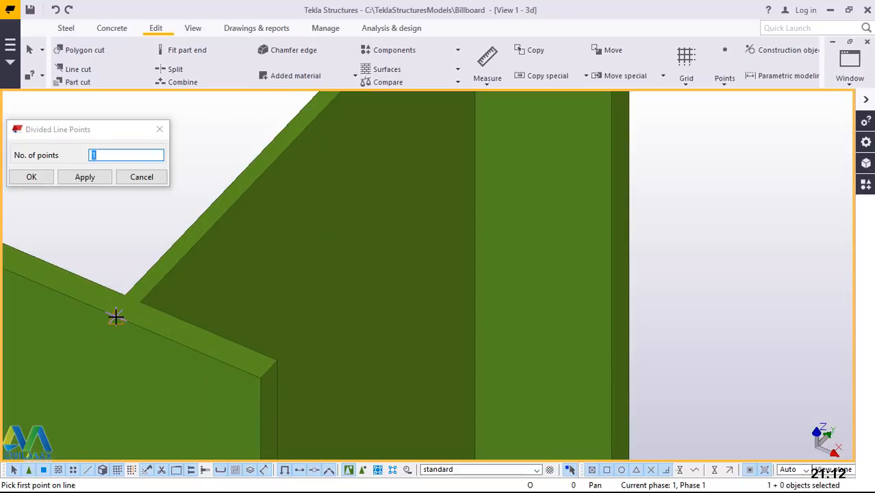
scroll(198, 387, "down", 2)
scroll(209, 380, "down", 2)
left_click(299, 208)
scroll(326, 176, "up", 4)
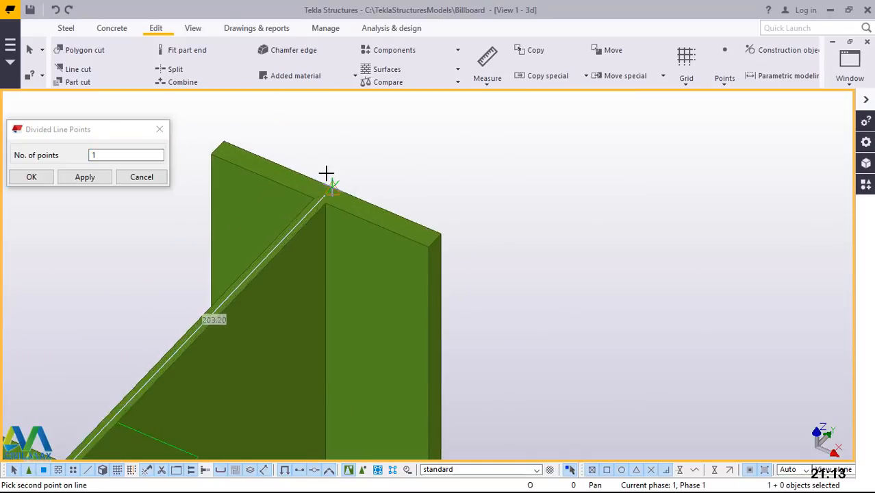
scroll(343, 189, "up", 3)
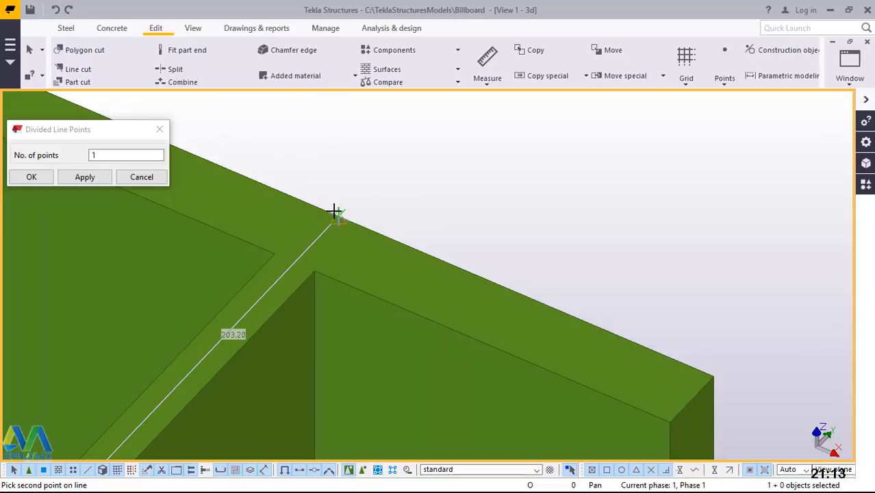
left_click(337, 217)
right_click(440, 135)
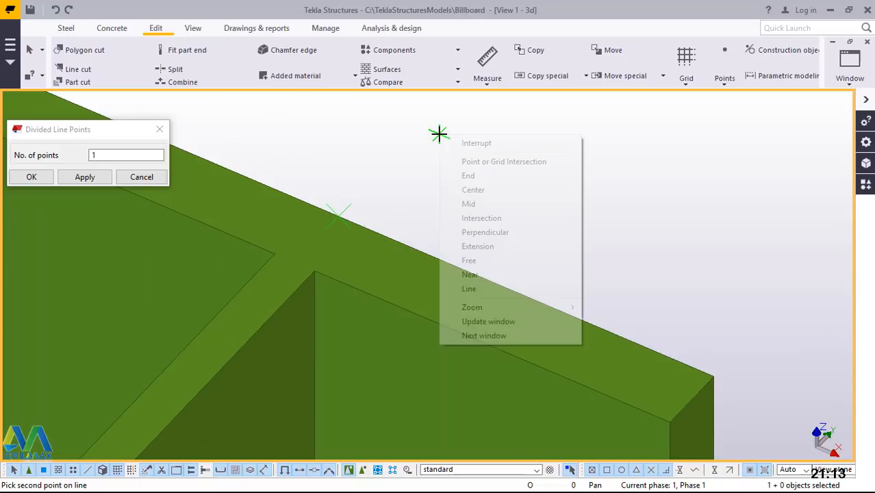
left_click(473, 143)
left_click(85, 177)
left_click(31, 177)
Step: Examine the new midpoint on top of the first short column's web
scroll(296, 200, "down", 6)
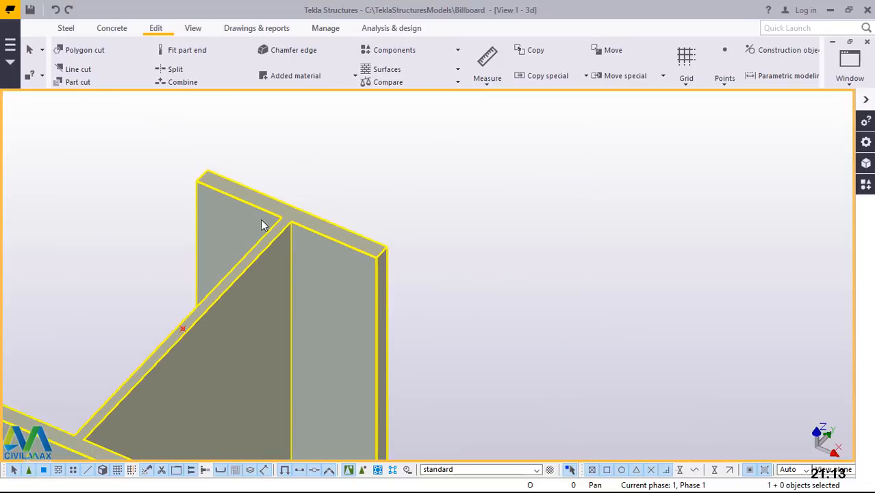
scroll(219, 258, "up", 9)
scroll(190, 264, "down", 6)
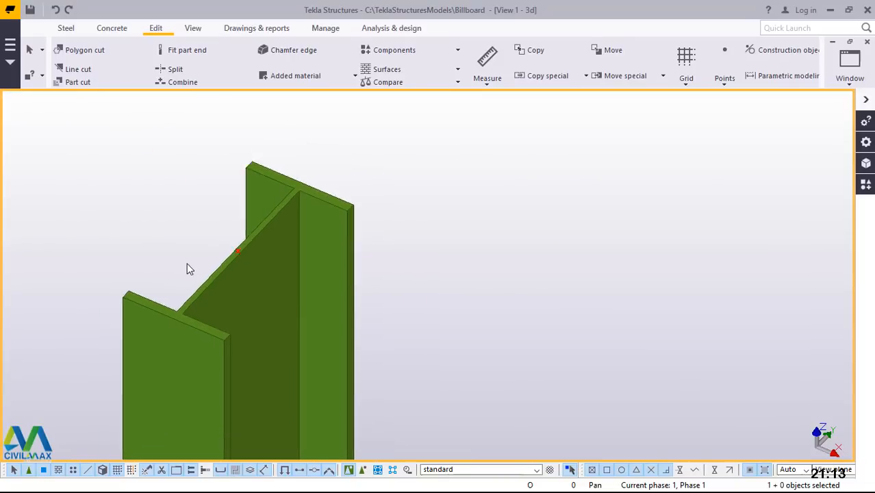
scroll(185, 261, "down", 1)
scroll(247, 241, "up", 3)
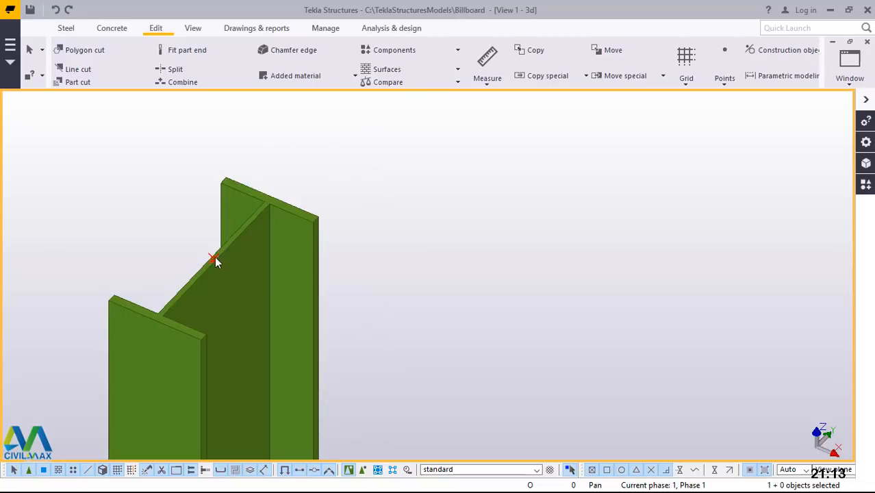
scroll(195, 273, "down", 3)
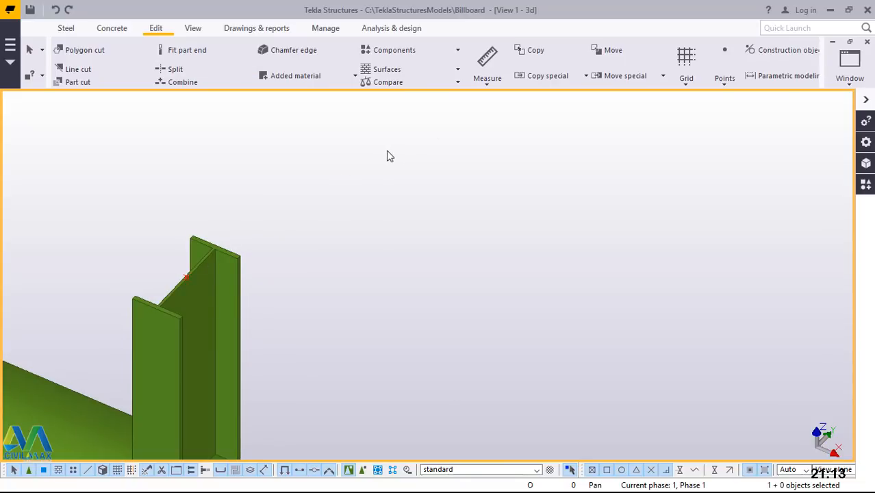
Step: Copy the web midpoint linearly with dX 0, dY 1200, dZ 0 and 1 copy, and end the command
scroll(190, 278, "up", 2)
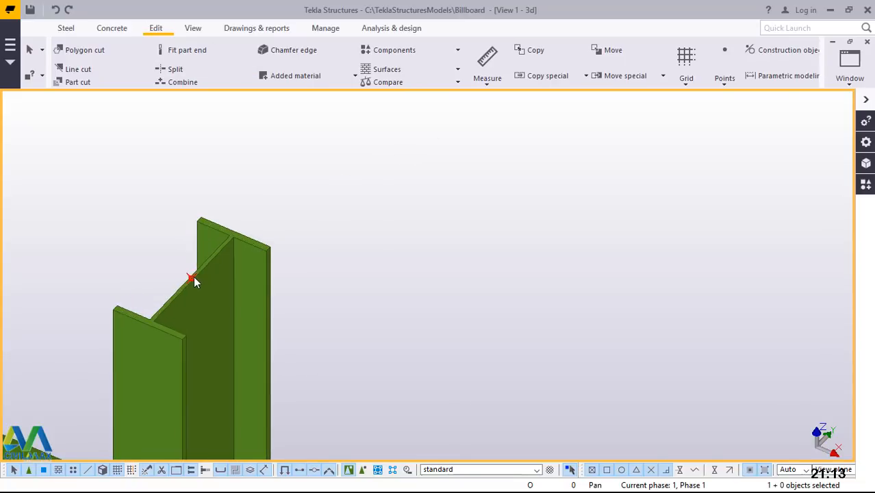
right_click(400, 187)
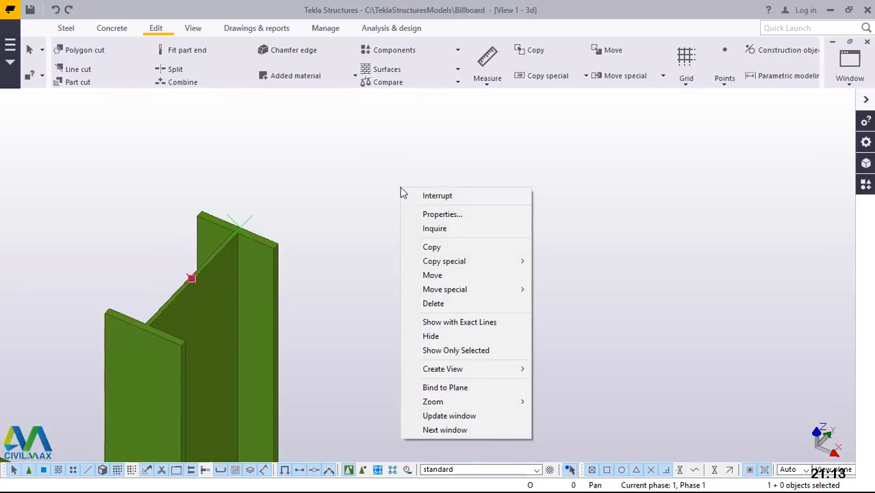
mouse_move(456, 261)
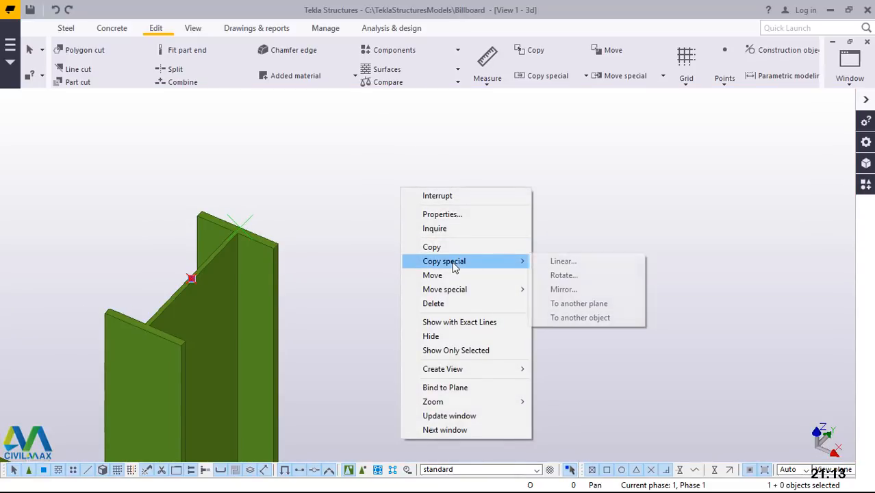
left_click(563, 262)
type("0")
left_click_drag(563, 232, 522, 231)
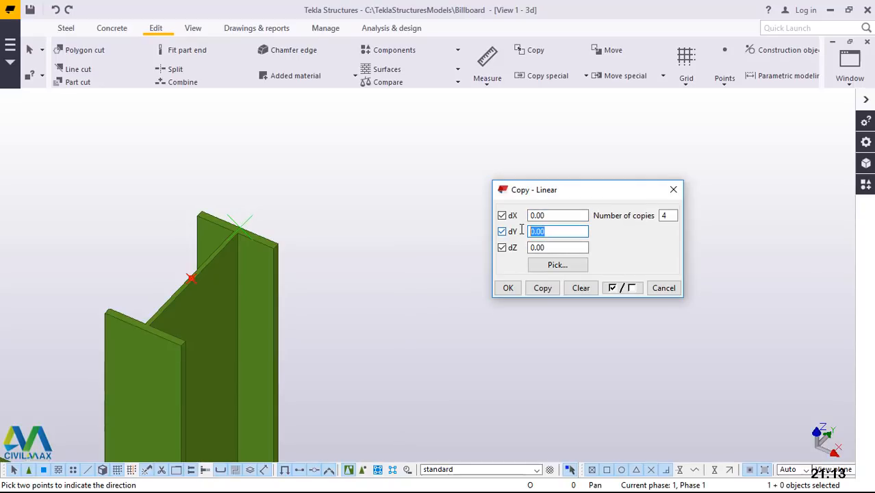
type("12")
double_click(662, 215)
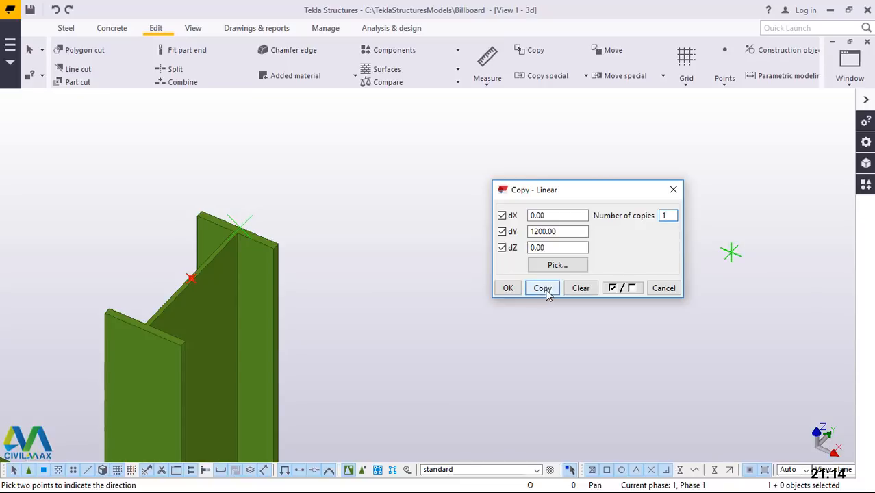
left_click(507, 288)
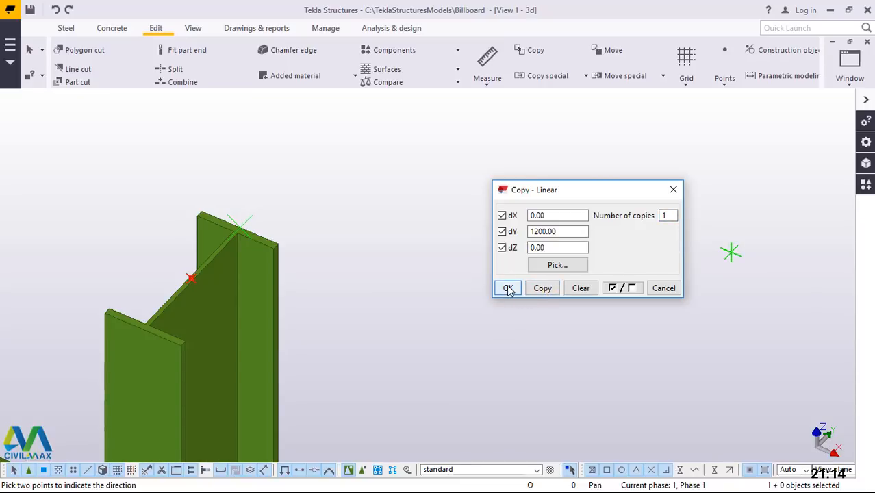
right_click(430, 177)
left_click(457, 186)
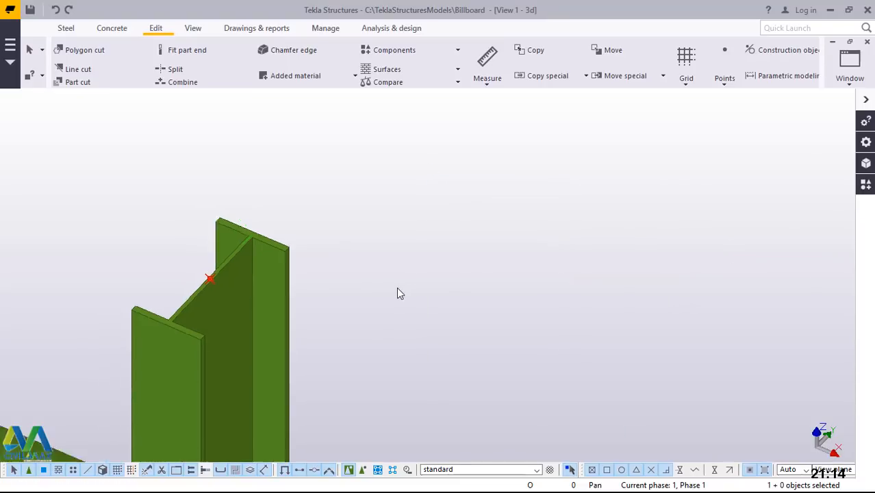
Step: Copy the web midpoint to the opposite side of the beam, using the 1200 offset point as origin and the midpoint as destination
scroll(394, 291, "down", 5)
scroll(386, 293, "down", 3)
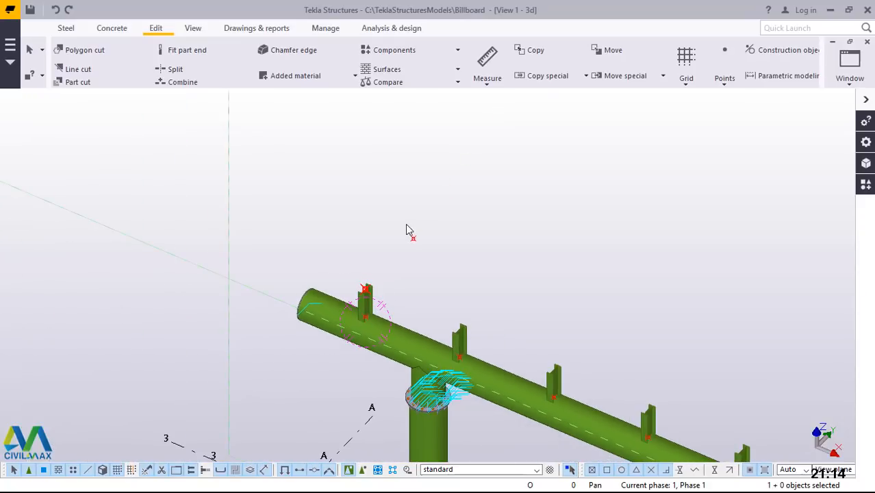
scroll(417, 246, "up", 2)
scroll(313, 354, "up", 4)
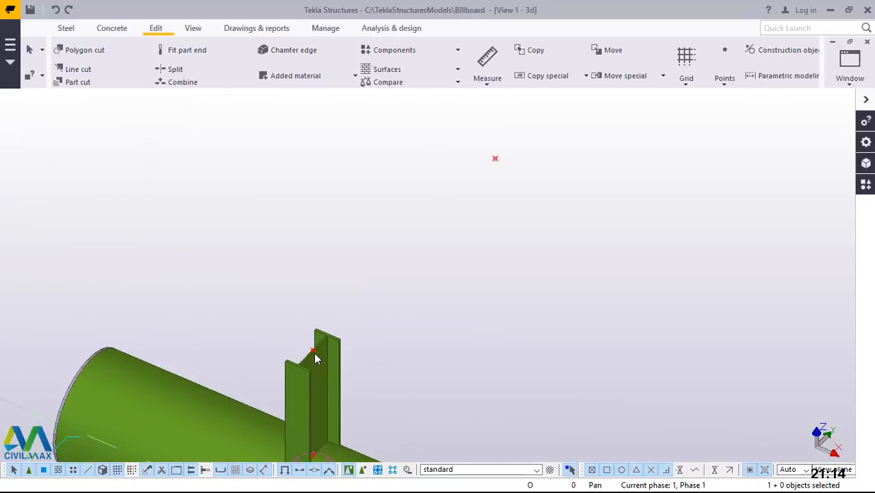
right_click(519, 224)
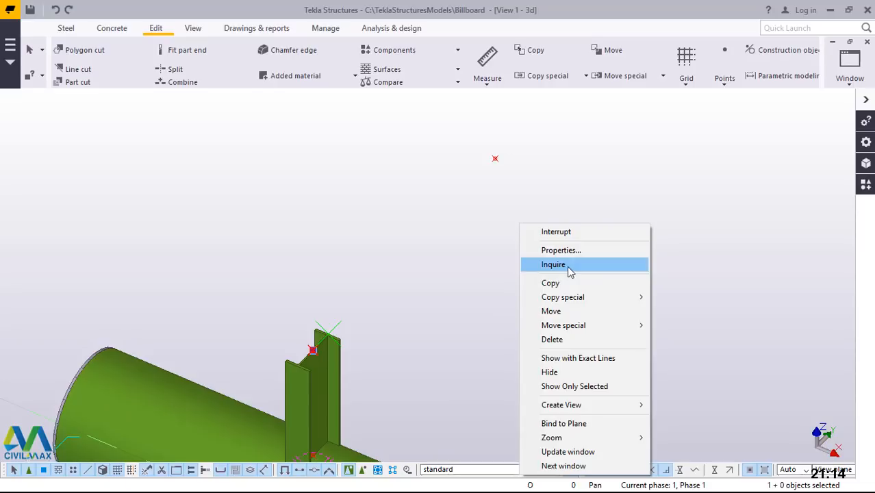
left_click(556, 284)
left_click(495, 159)
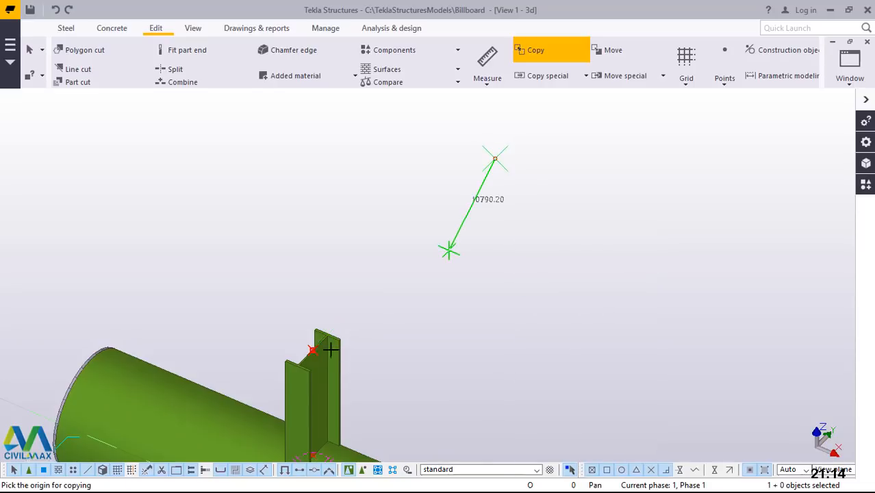
scroll(447, 248, "up", 2)
scroll(227, 445, "up", 2)
scroll(209, 419, "up", 3)
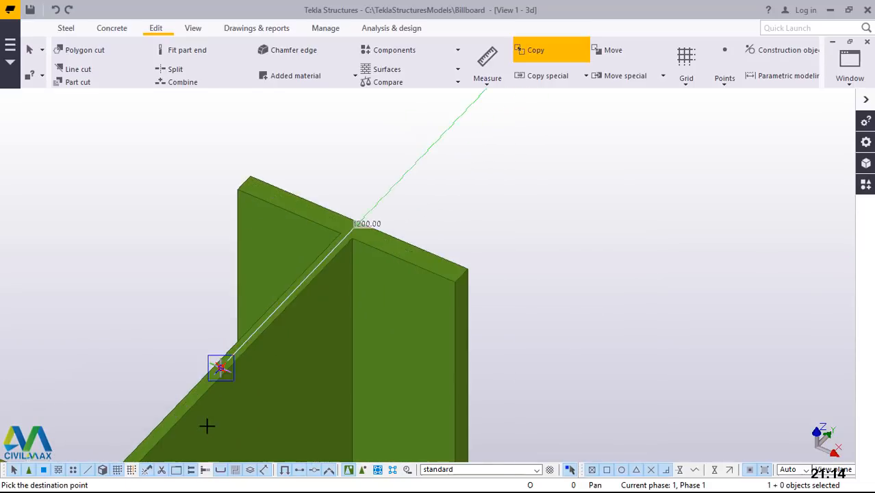
Step: Copy the offset construction point to the opposite side of the first I-section post, 1200 mm from the web midpoint
scroll(233, 330, "up", 1)
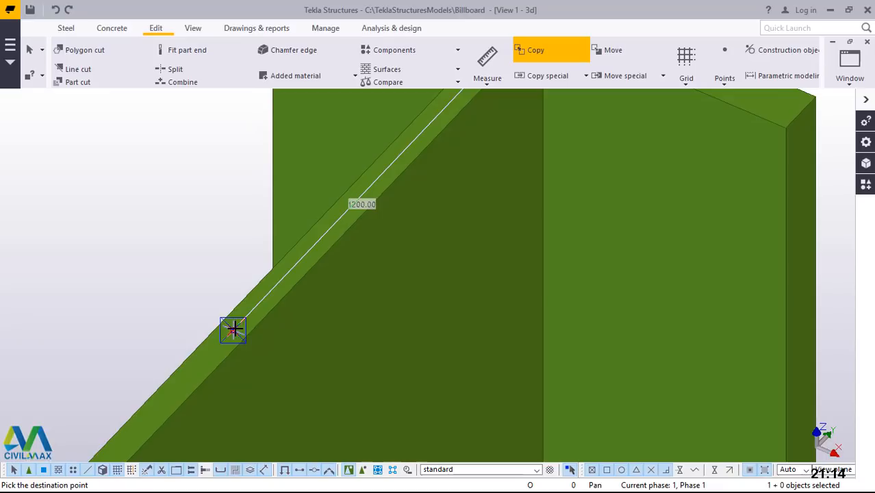
right_click(178, 203)
left_click(200, 212)
scroll(272, 239, "down", 3)
scroll(304, 254, "down", 3)
scroll(226, 274, "down", 4)
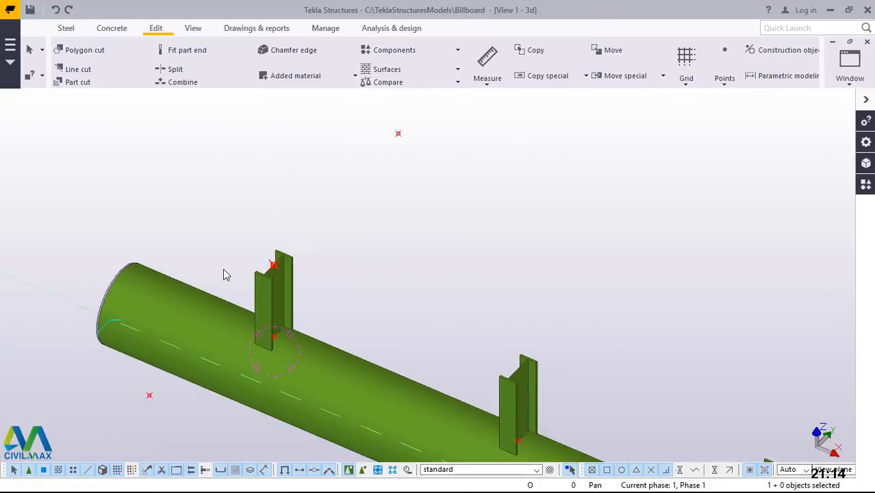
Step: Create one dividing point midway between the flange midpoints on the top of the last I-section post
scroll(219, 274, "down", 3)
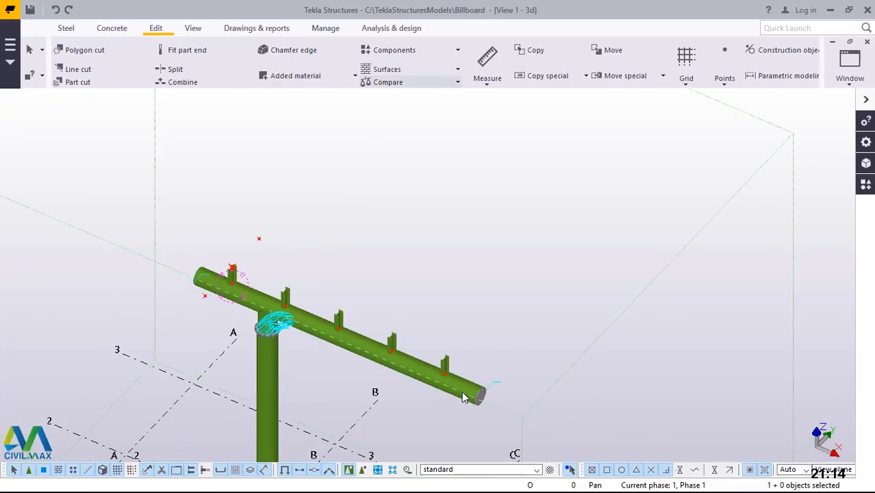
scroll(437, 377, "up", 2)
scroll(439, 379, "up", 3)
scroll(447, 381, "up", 3)
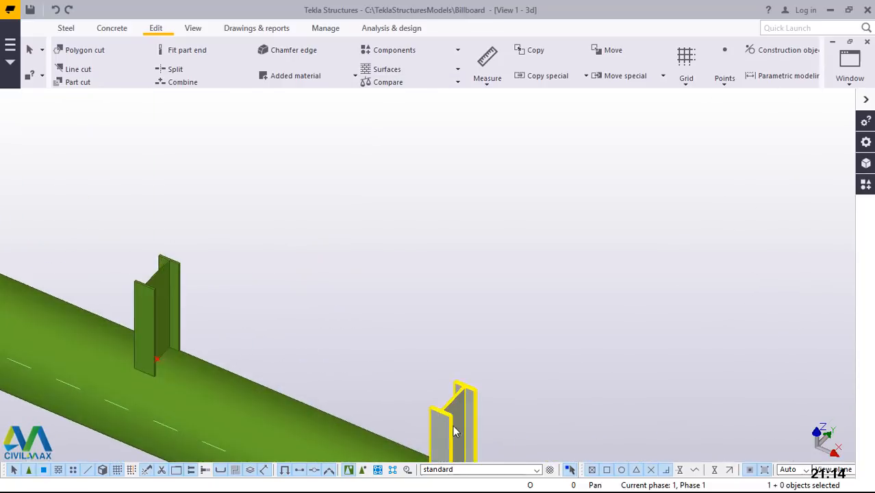
scroll(447, 391, "up", 2)
left_click(442, 417)
scroll(453, 414, "up", 5)
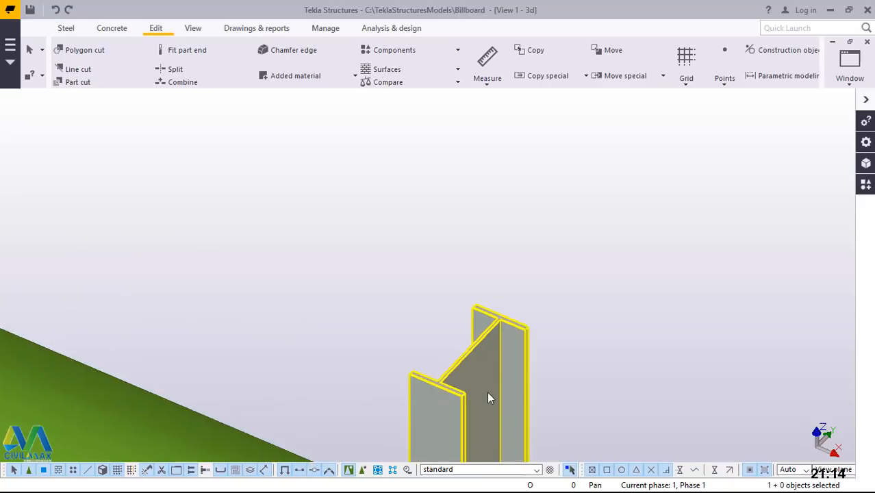
left_click(724, 80)
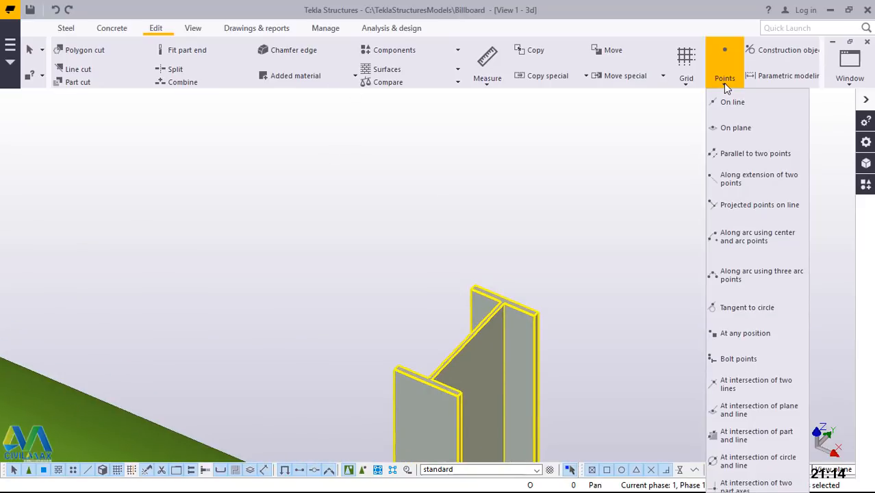
left_click(733, 103)
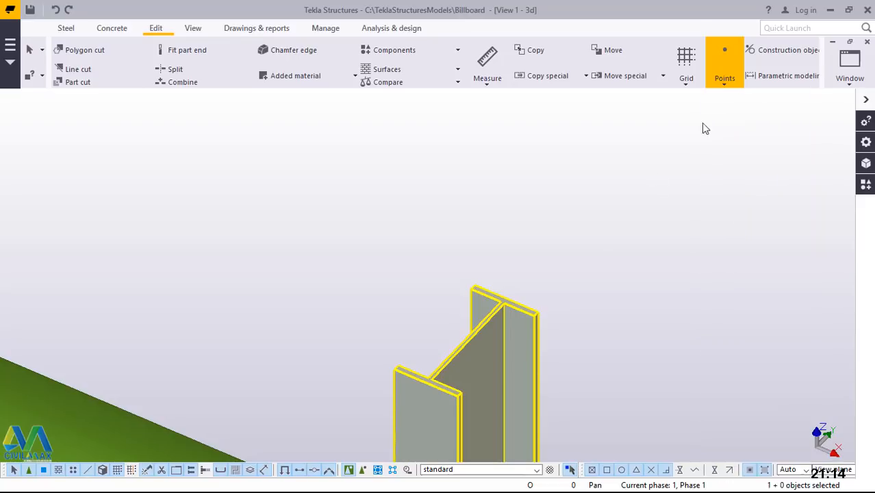
scroll(526, 304, "up", 5)
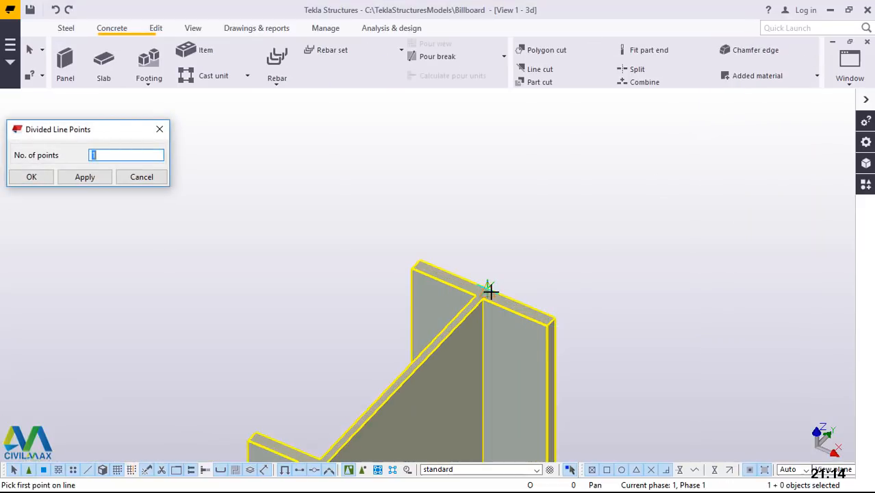
left_click(511, 233)
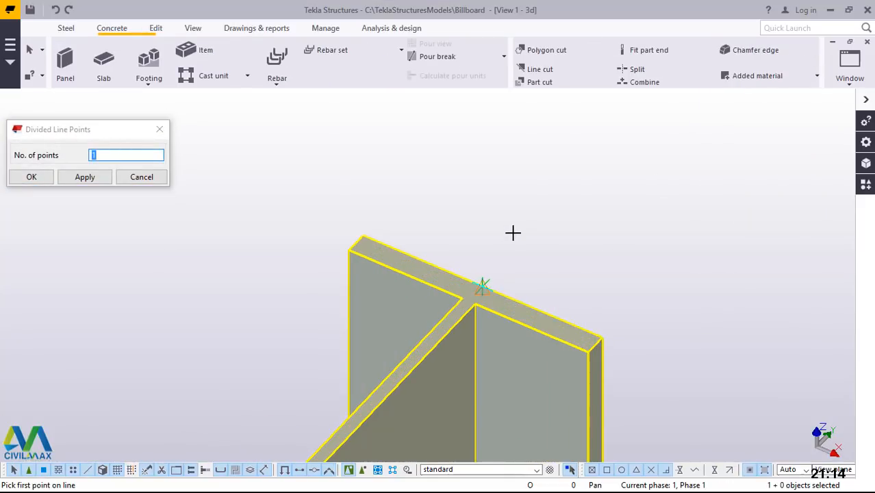
scroll(512, 233, "down", 3)
scroll(405, 363, "up", 3)
scroll(412, 334, "up", 3)
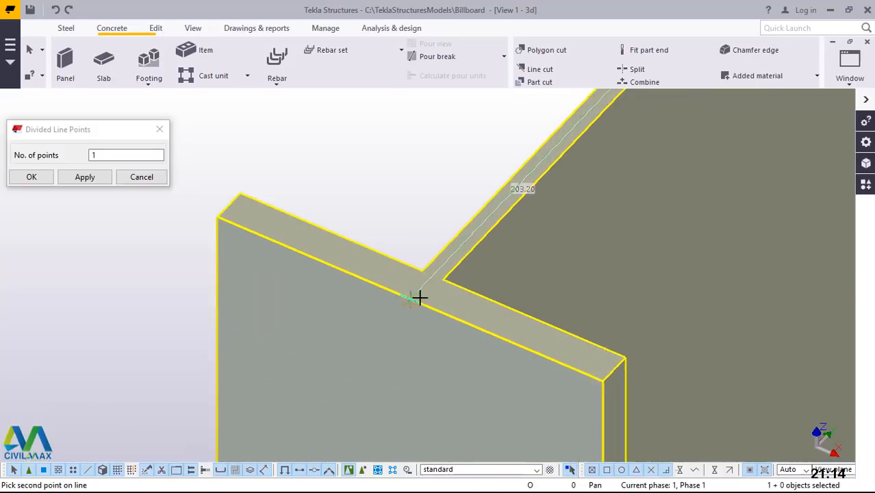
left_click(407, 301)
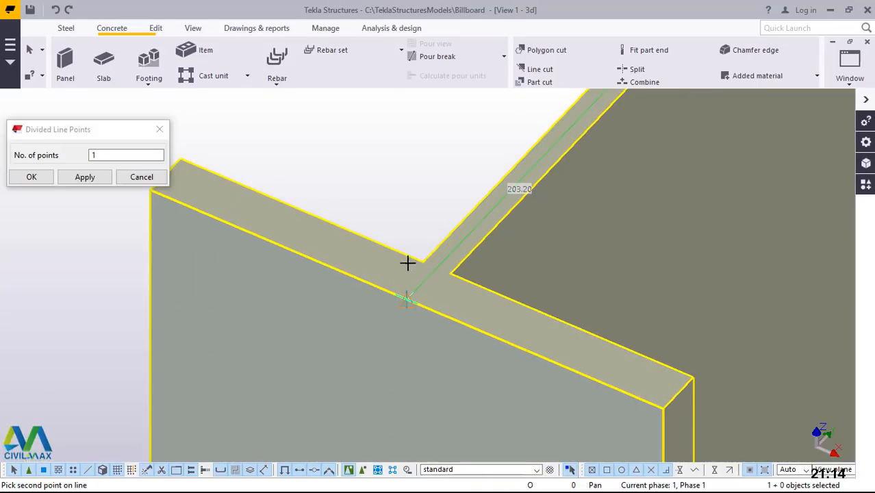
right_click(378, 180)
left_click(411, 188)
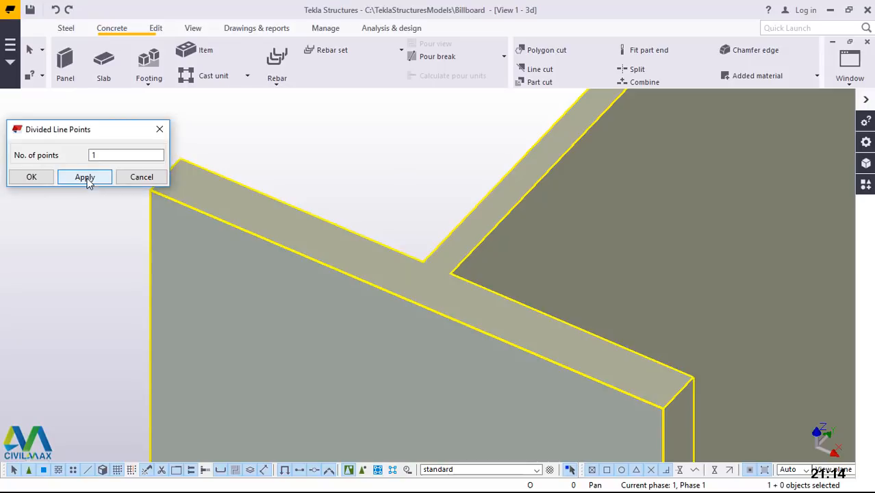
left_click(36, 177)
scroll(354, 349, "down", 3)
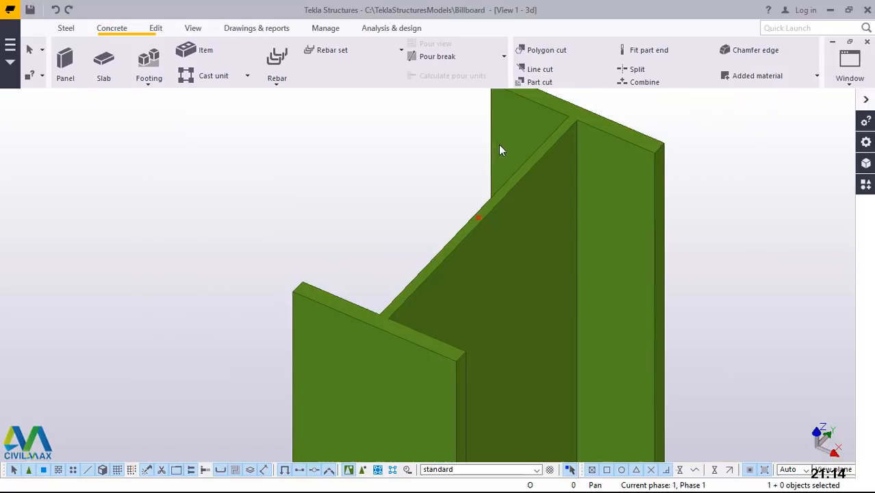
Step: Make one linear copy of the last post's top midpoint with a dY of 1600 mm
scroll(334, 316, "down", 2)
scroll(336, 318, "down", 5)
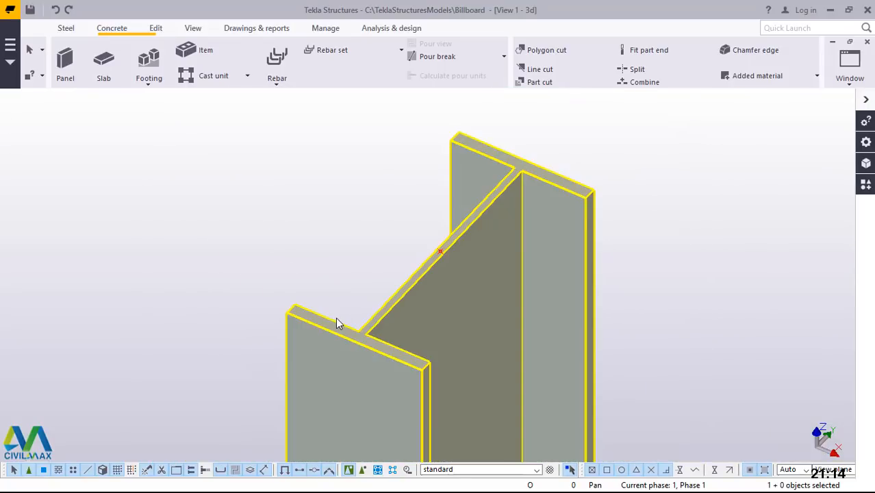
scroll(348, 346, "up", 5)
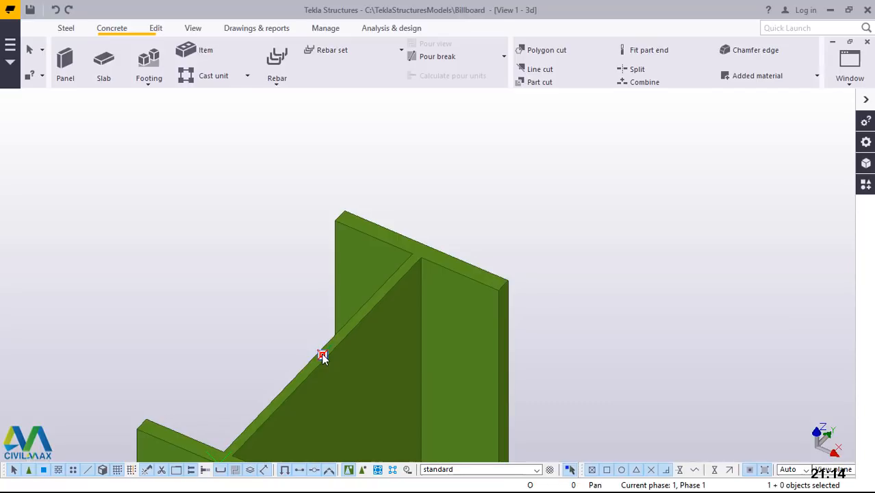
right_click(323, 356)
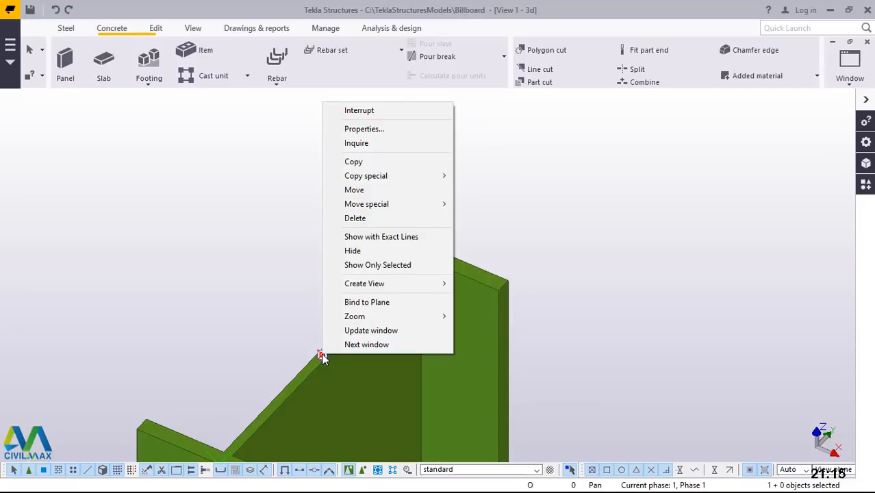
mouse_move(374, 178)
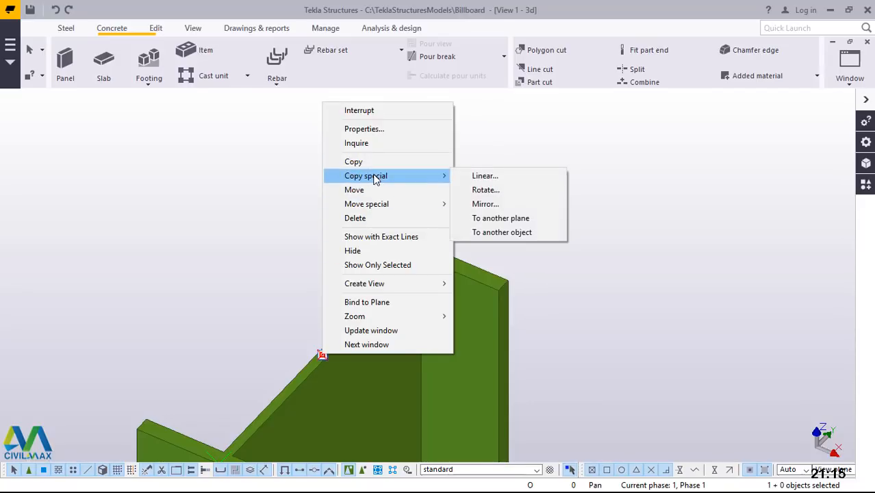
left_click(488, 178)
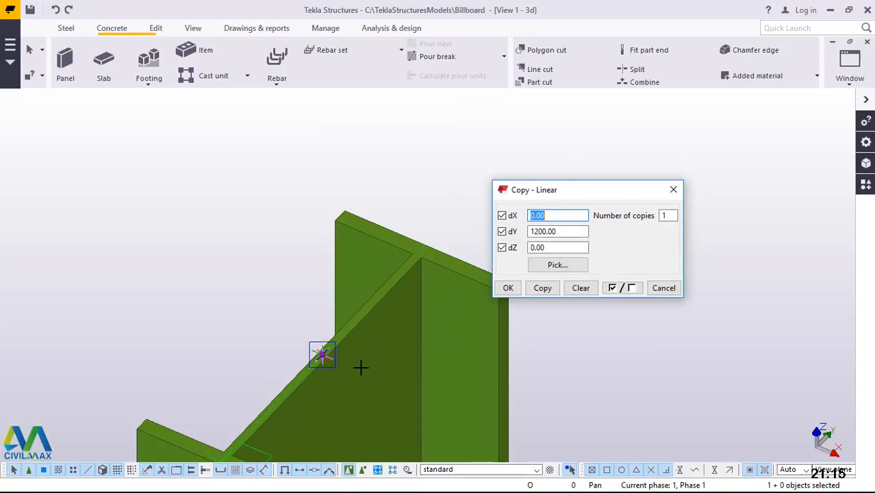
scroll(312, 372, "down", 6)
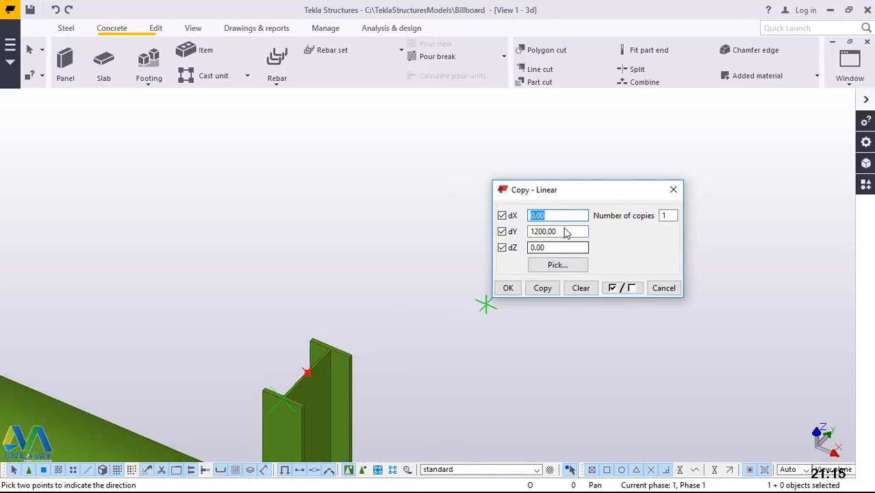
left_click_drag(554, 231, 540, 231)
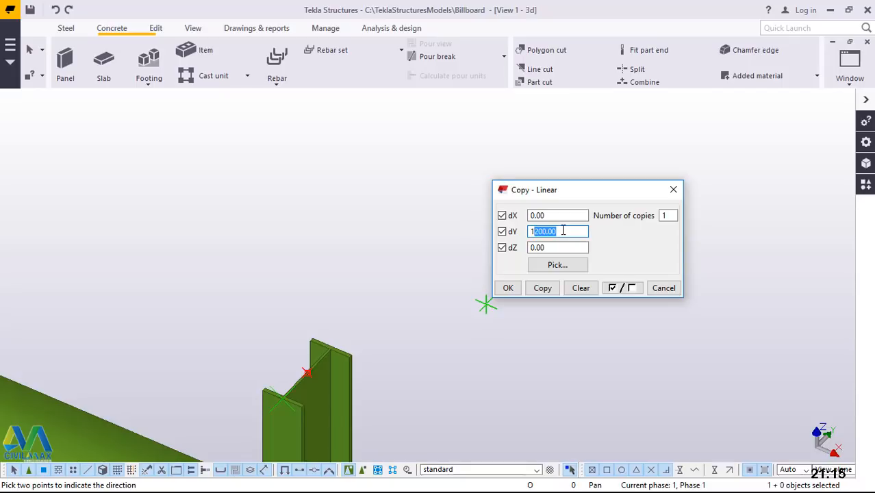
type("16")
left_click(543, 288)
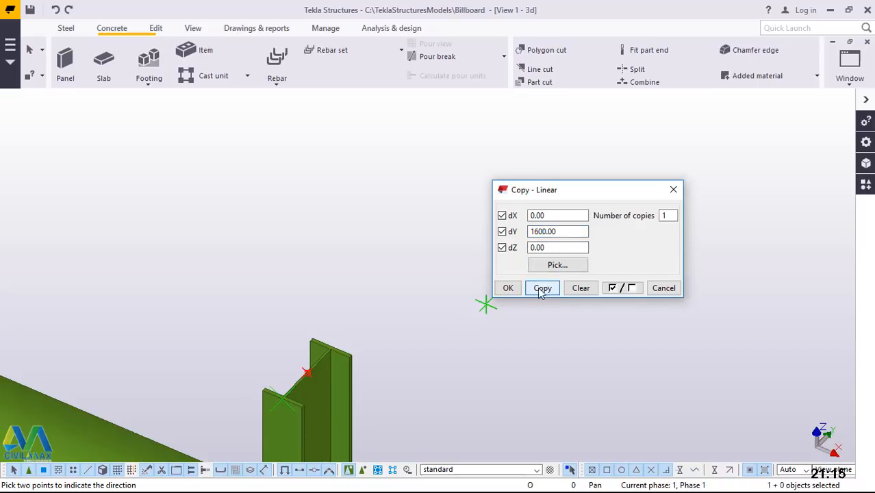
left_click(508, 289)
right_click(397, 200)
left_click(403, 208)
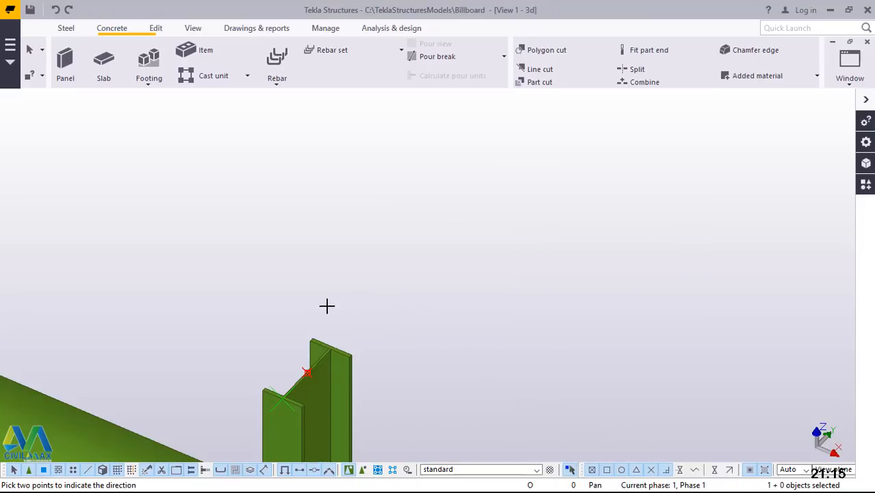
Step: Copy the last post's offset point to its opposite side, using the offset point as origin and the top midpoint as destination
scroll(346, 319, "down", 4)
scroll(361, 297, "up", 2)
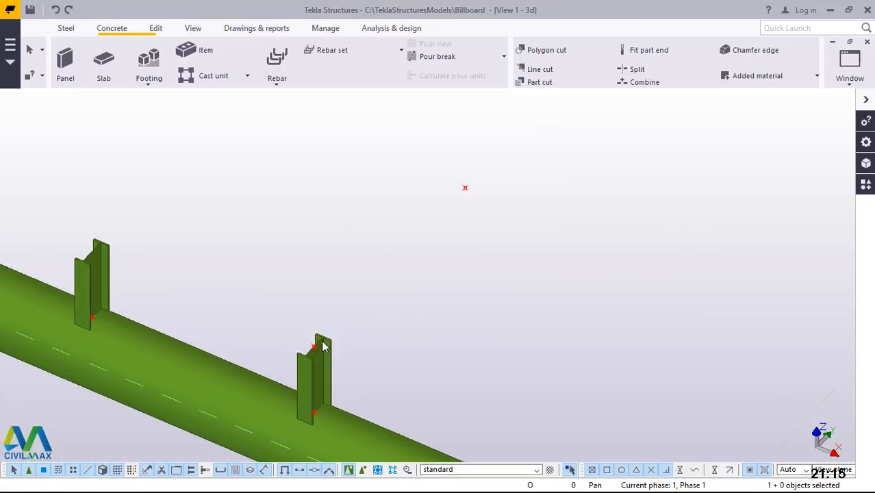
right_click(465, 231)
left_click(500, 288)
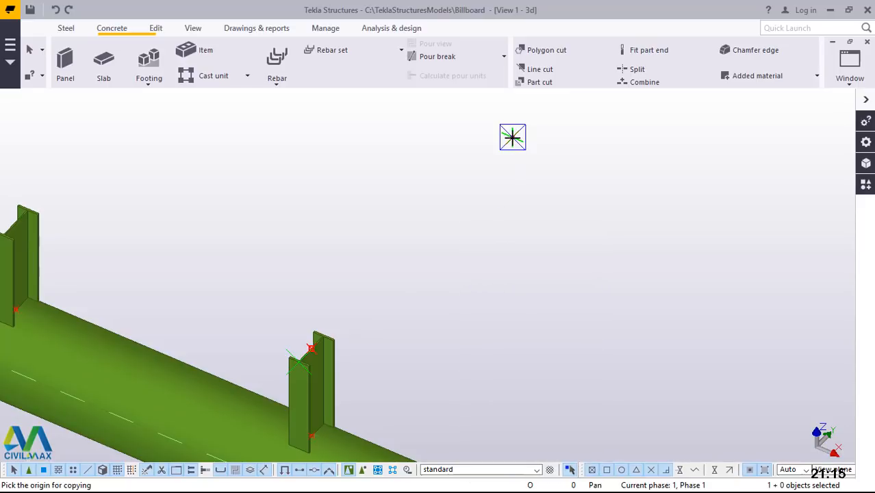
scroll(293, 368, "up", 1)
left_click(331, 337)
scroll(332, 339, "up", 5)
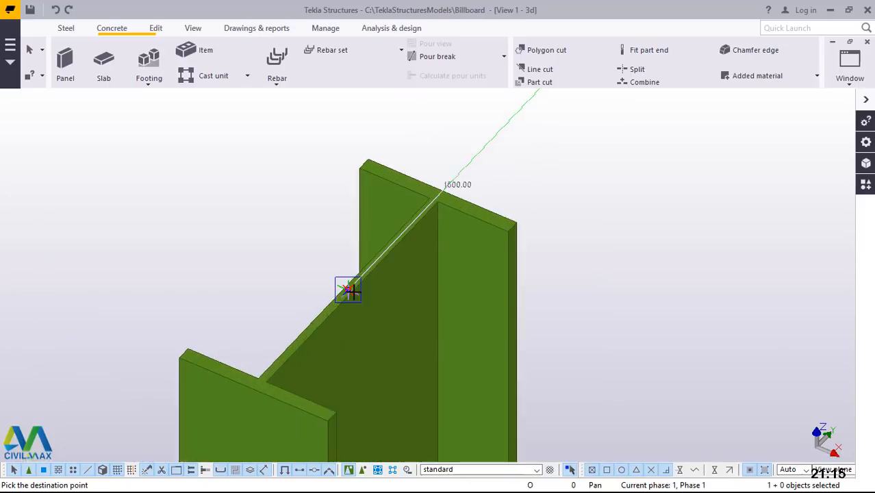
scroll(342, 281, "up", 1)
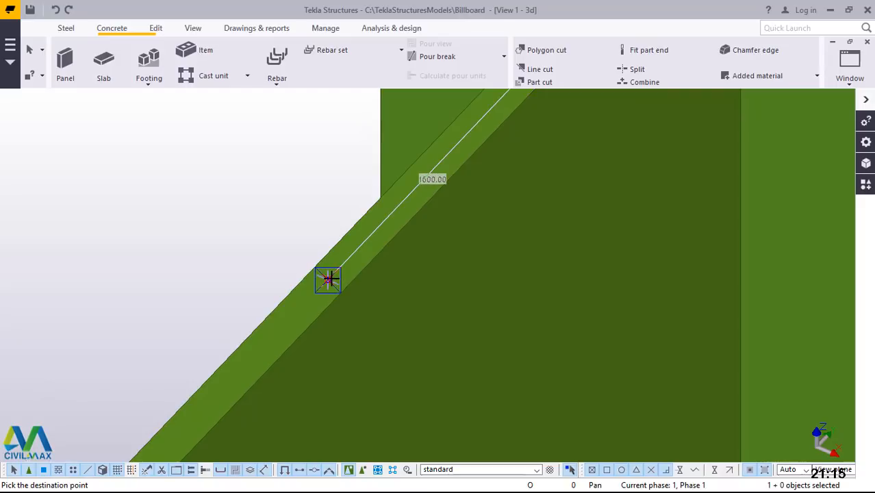
right_click(247, 171)
left_click(257, 175)
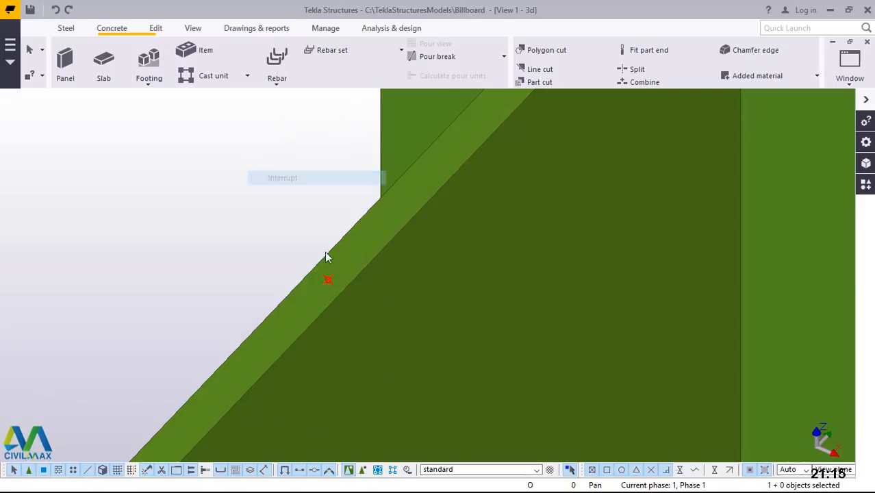
scroll(398, 302, "down", 2)
scroll(398, 302, "down", 6)
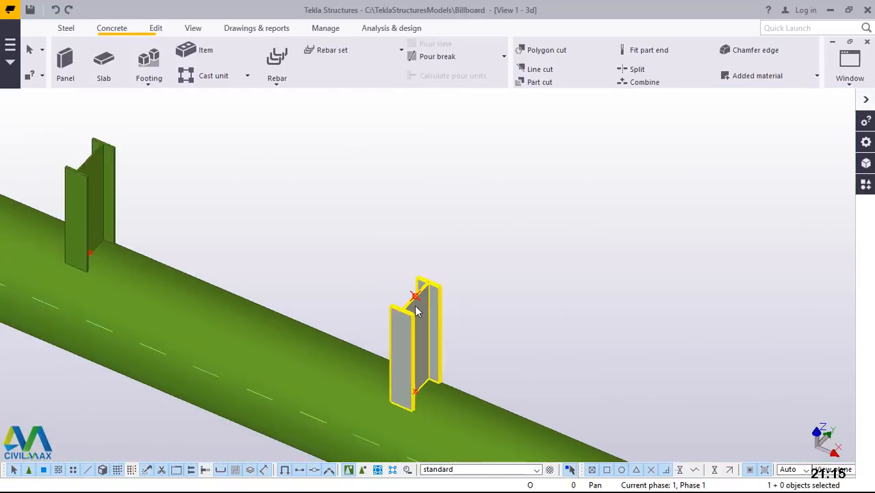
scroll(438, 308, "down", 4)
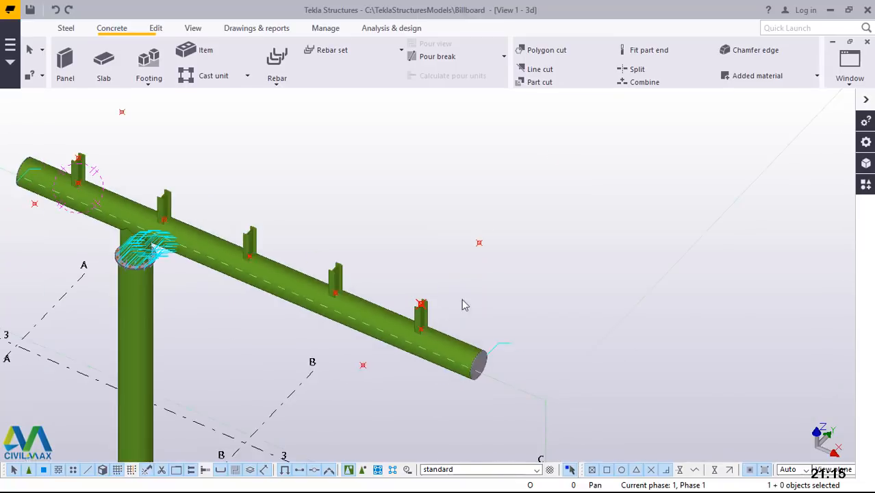
Step: Switch the model view from 3D to the plane view, showing the horizontal pipe and its posts in plan
left_click(191, 30)
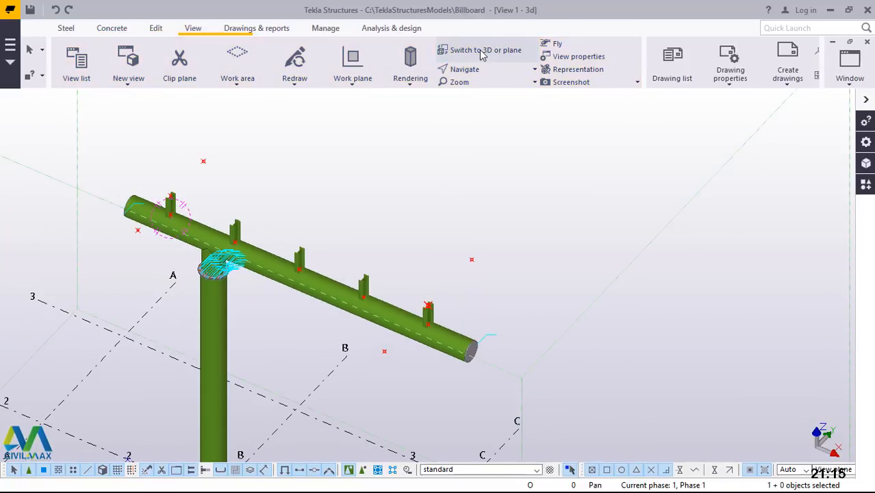
left_click(479, 50)
scroll(503, 294, "up", 3)
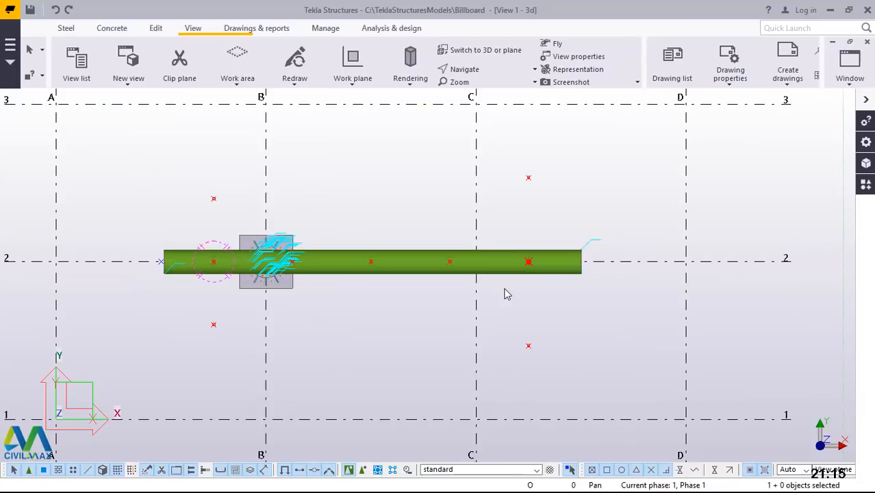
scroll(542, 231, "up", 1)
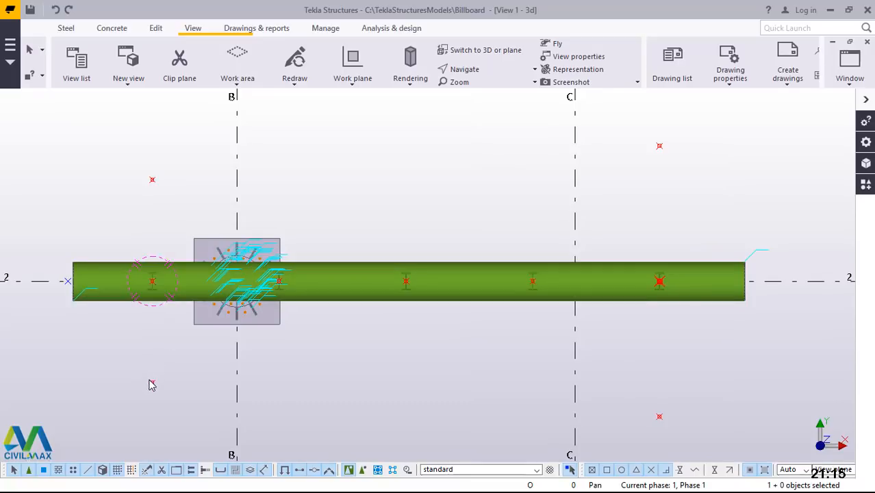
scroll(156, 260, "up", 1)
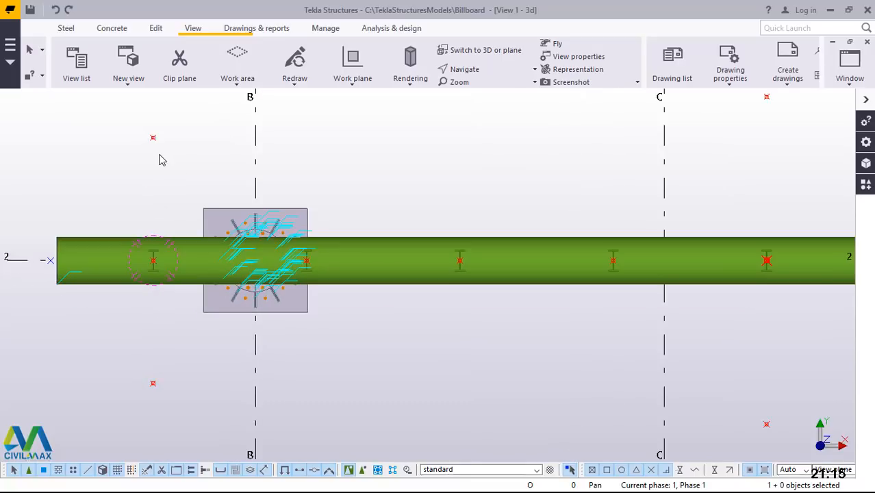
scroll(155, 140, "up", 1)
scroll(155, 140, "up", 1)
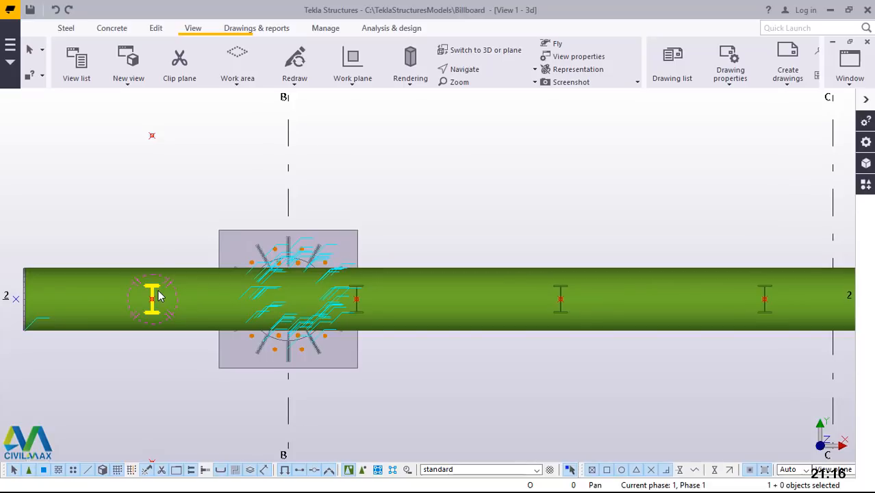
scroll(158, 237, "up", 1)
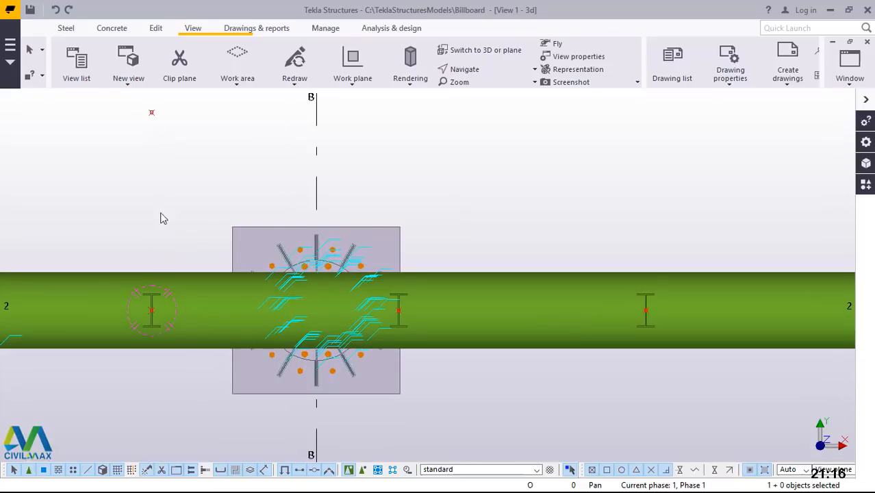
Step: Move the first post's offset point on the upper side of the pipe linearly by dY -600 mm, with dX and dZ at 0
right_click(152, 115)
mouse_move(210, 218)
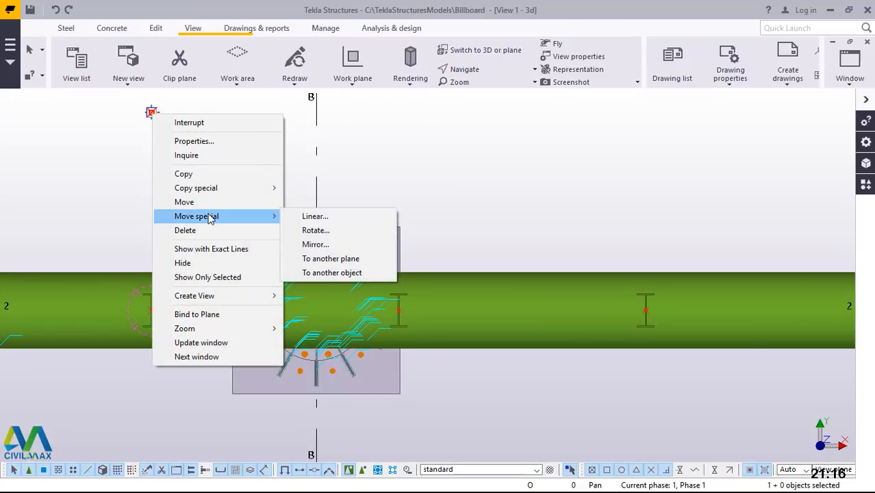
left_click(322, 217)
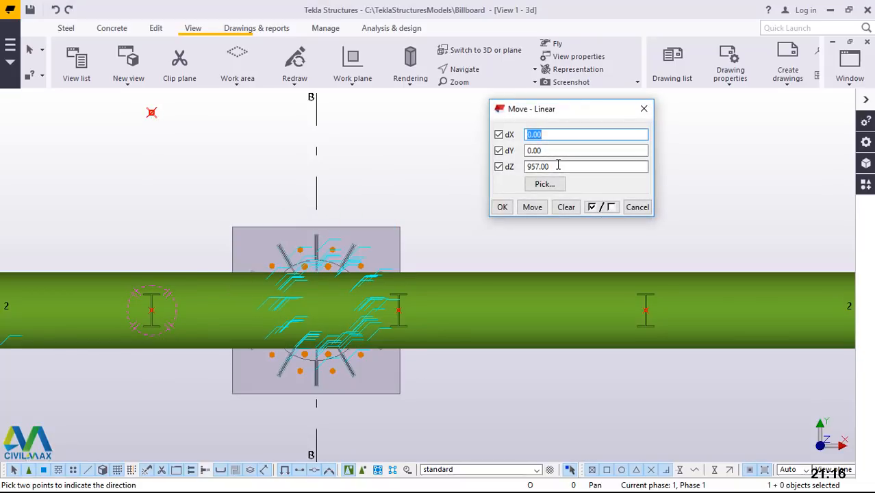
double_click(528, 167)
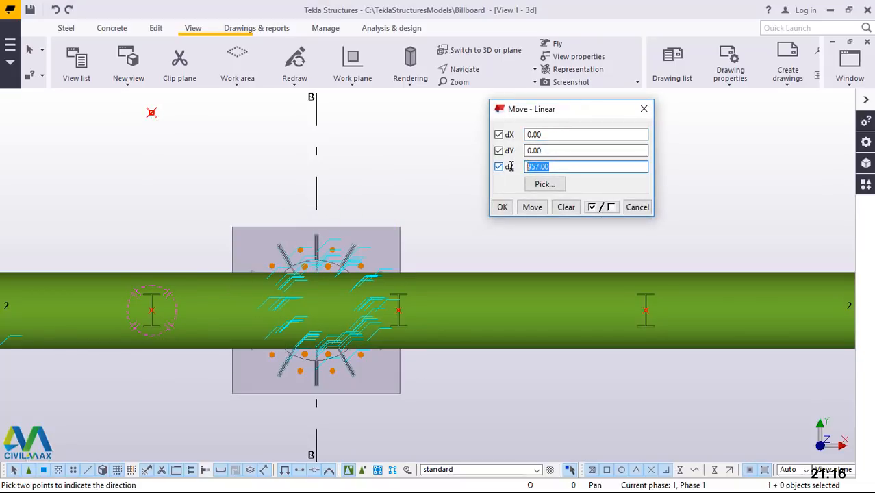
type("0")
left_click(546, 150)
double_click(524, 150)
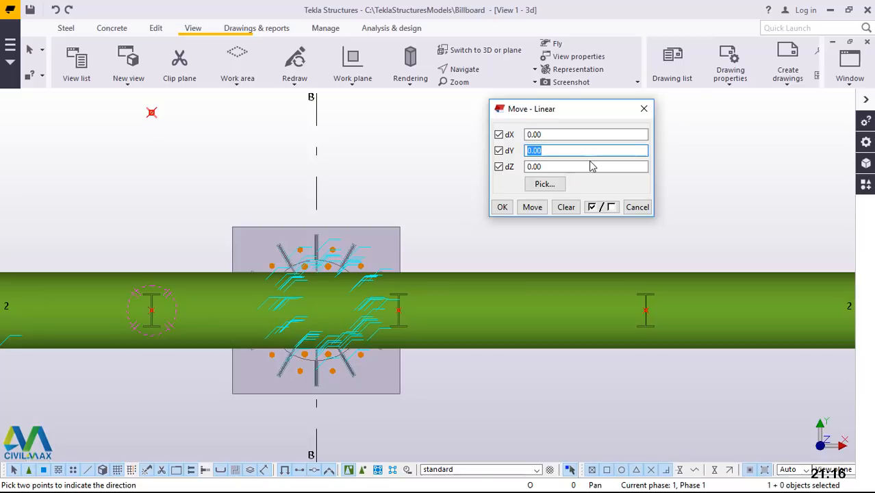
type("6")
left_click(531, 206)
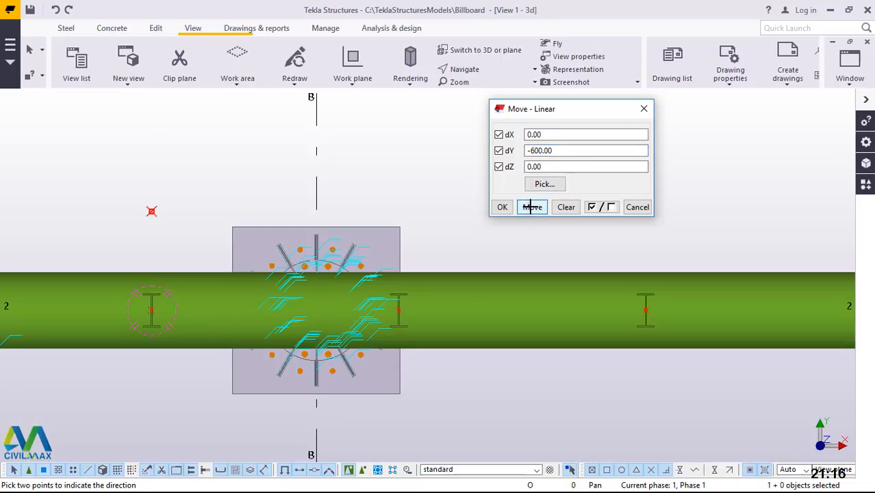
scroll(226, 309, "down", 5)
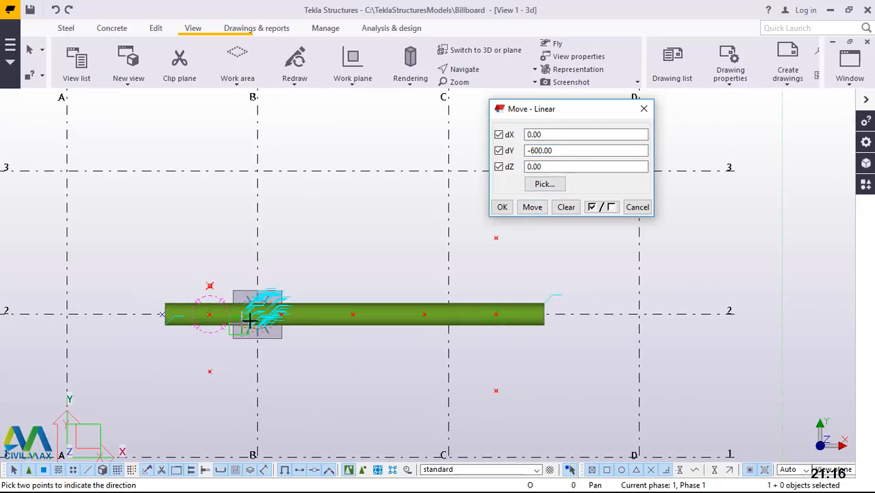
scroll(285, 281, "down", 1)
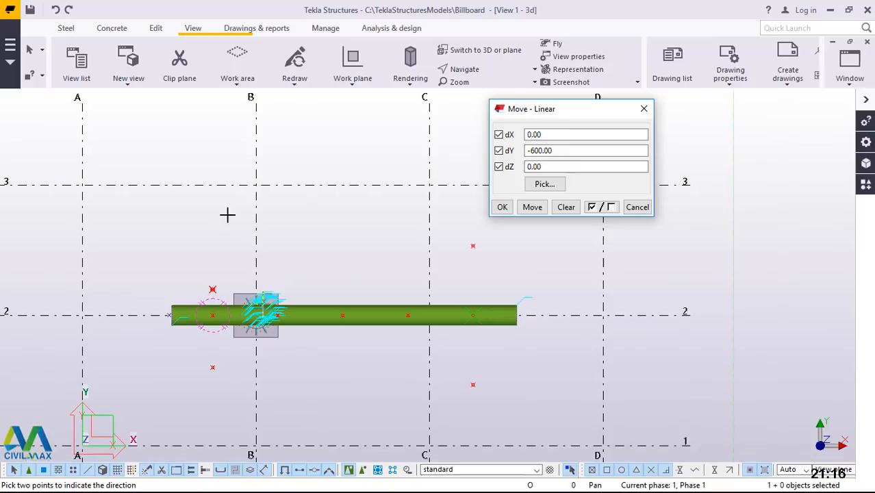
scroll(209, 186, "up", 2)
right_click(208, 186)
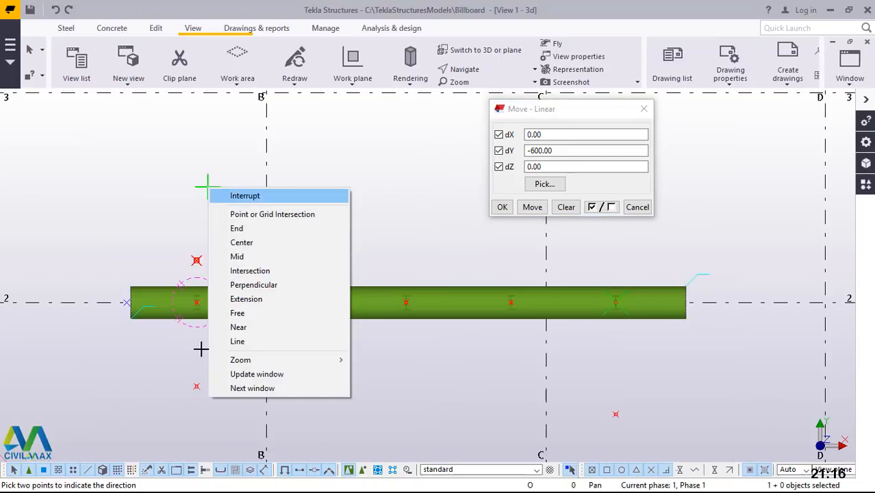
left_click(218, 196)
Step: Delete the first post's outdated offset point on the opposite side of the pipe
scroll(196, 367, "up", 4)
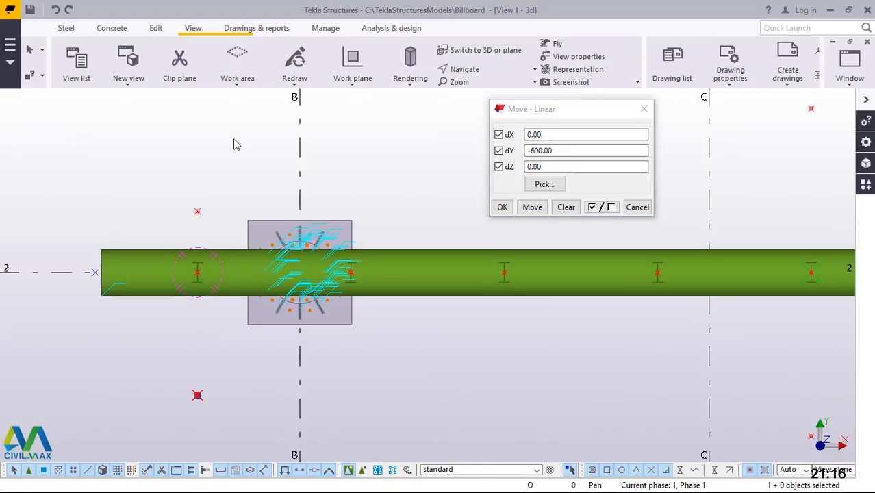
right_click(234, 141)
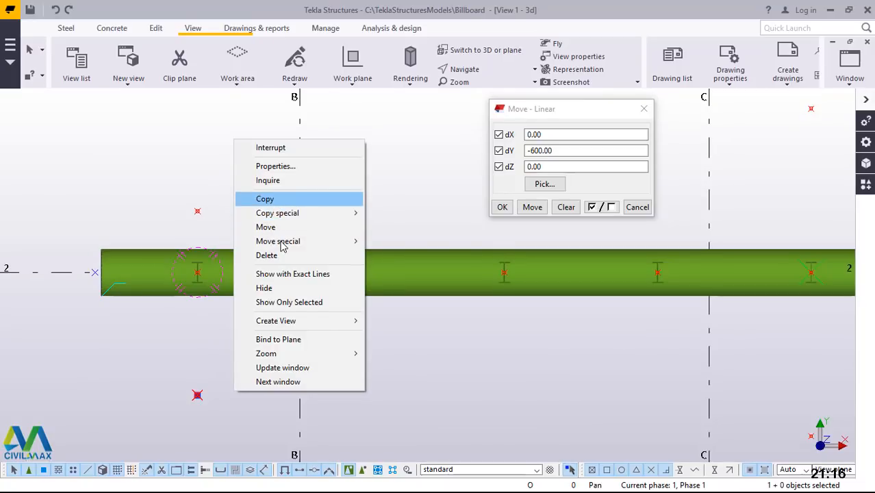
left_click(217, 269)
Step: Copy the first post's top midpoint to its opposite side, using the moved offset point as origin and the midpoint as destination
scroll(197, 273, "up", 5)
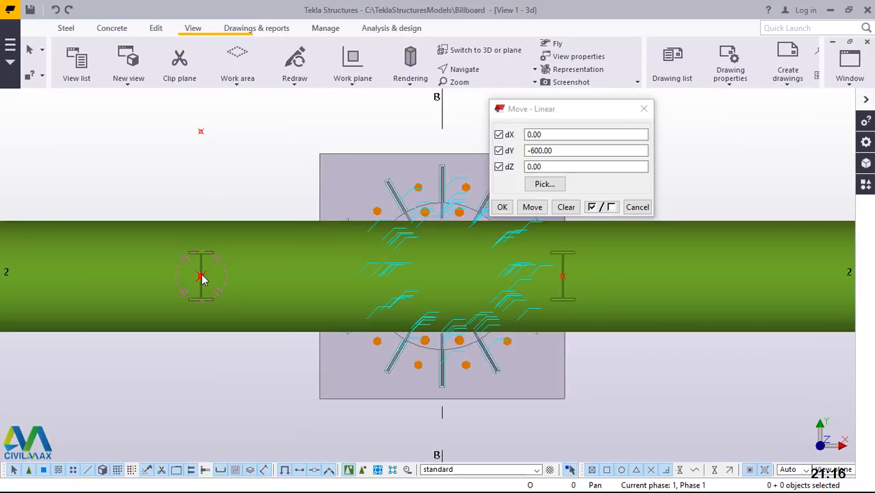
right_click(239, 169)
left_click(283, 227)
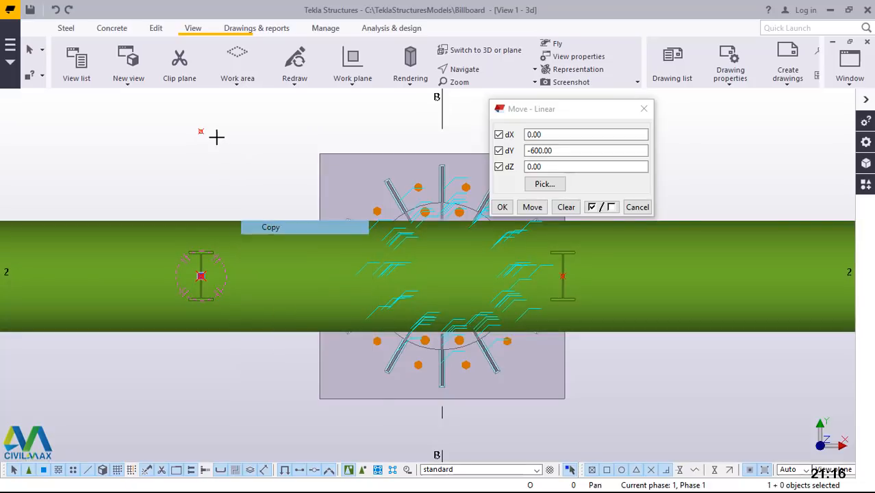
left_click(201, 132)
scroll(199, 274, "up", 6)
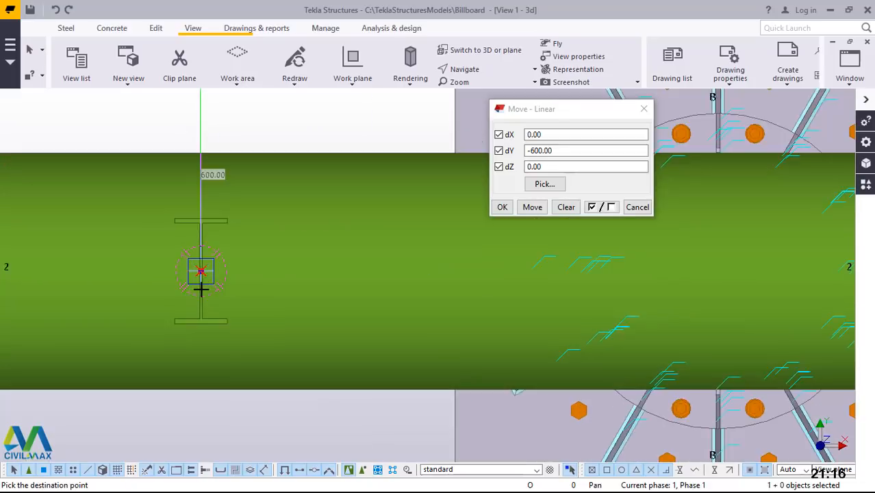
scroll(199, 239, "up", 3)
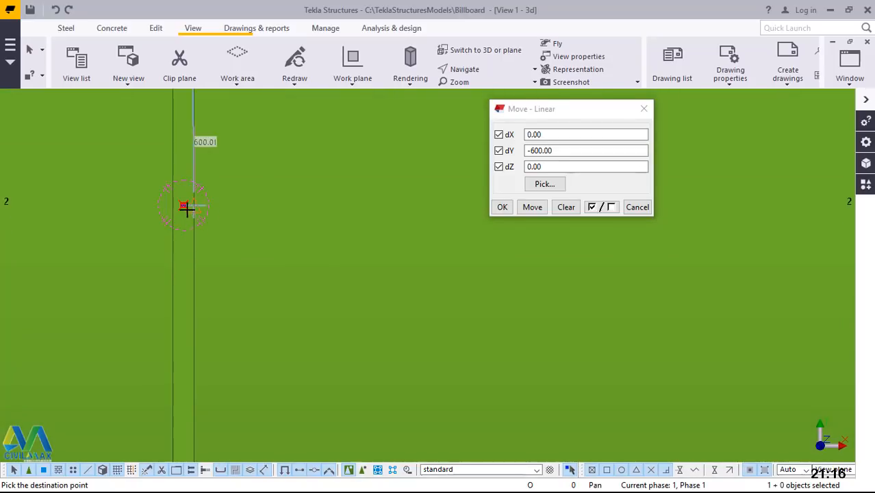
left_click(183, 205)
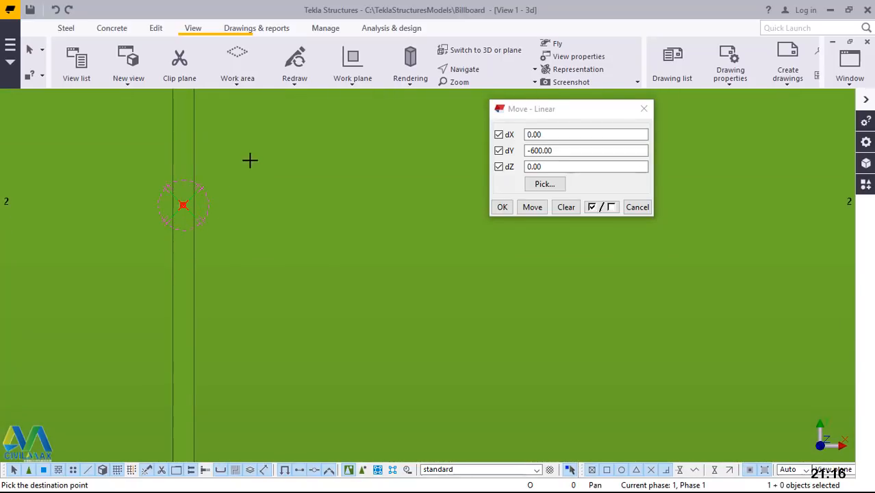
right_click(250, 160)
left_click(295, 169)
Step: Close the linear move settings and switch the model view from the plane view back to 3D
scroll(268, 259, "down", 2)
left_click(502, 207)
scroll(231, 301, "down", 3)
scroll(231, 306, "down", 6)
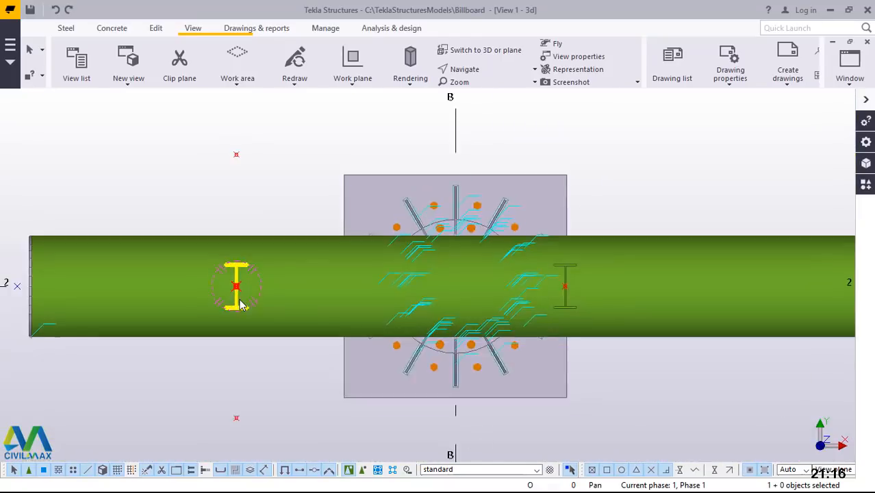
left_click(489, 50)
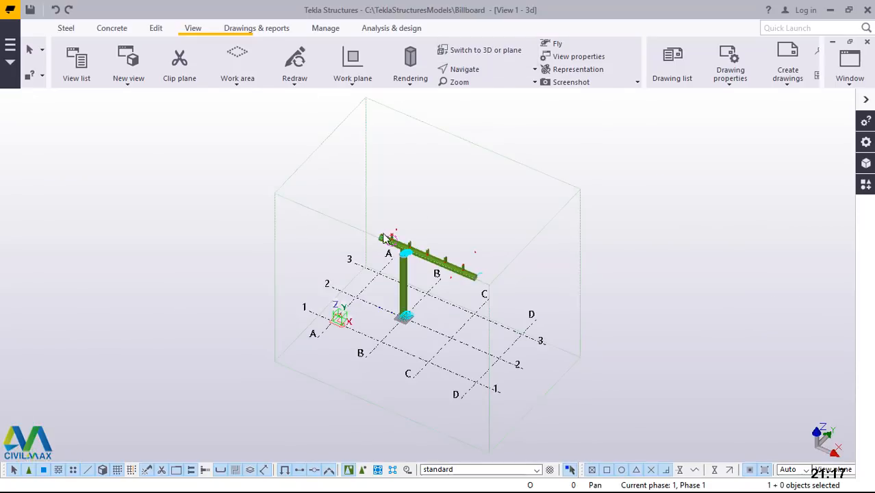
Step: Create a 1200 mm steel beam across the top of the first post between its two side offset points
scroll(382, 239, "up", 8)
scroll(387, 231, "up", 4)
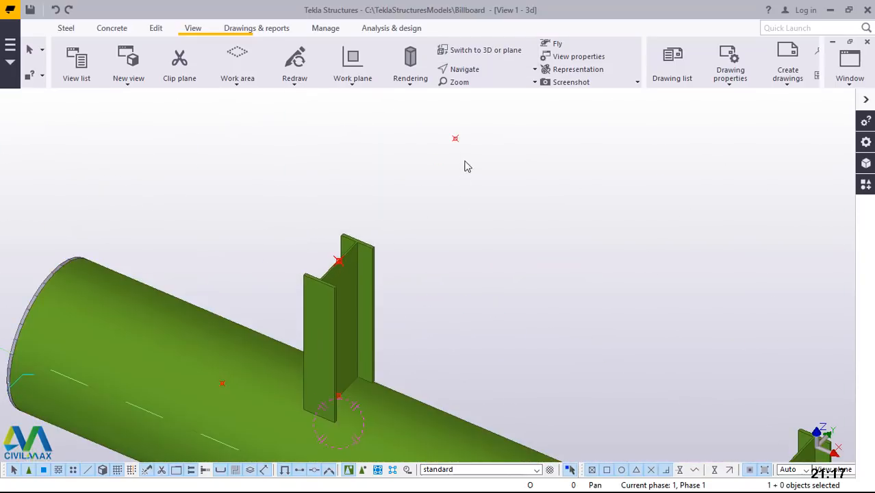
scroll(287, 334, "down", 2)
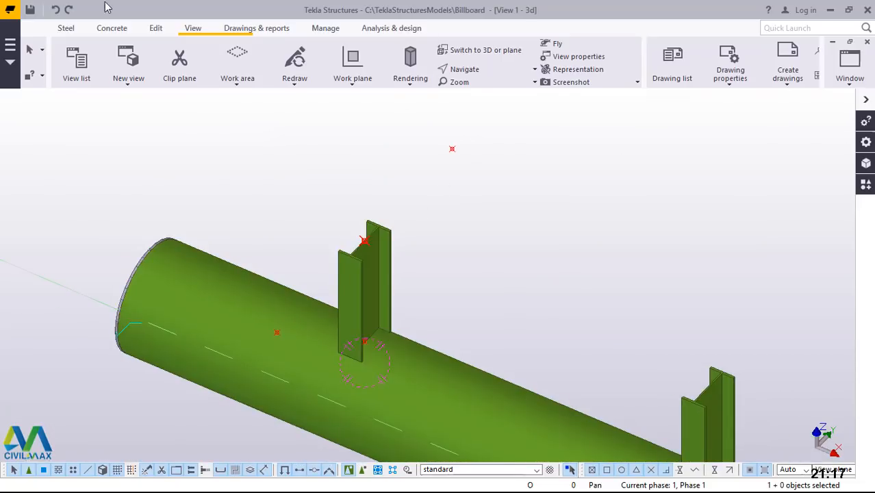
left_click(66, 28)
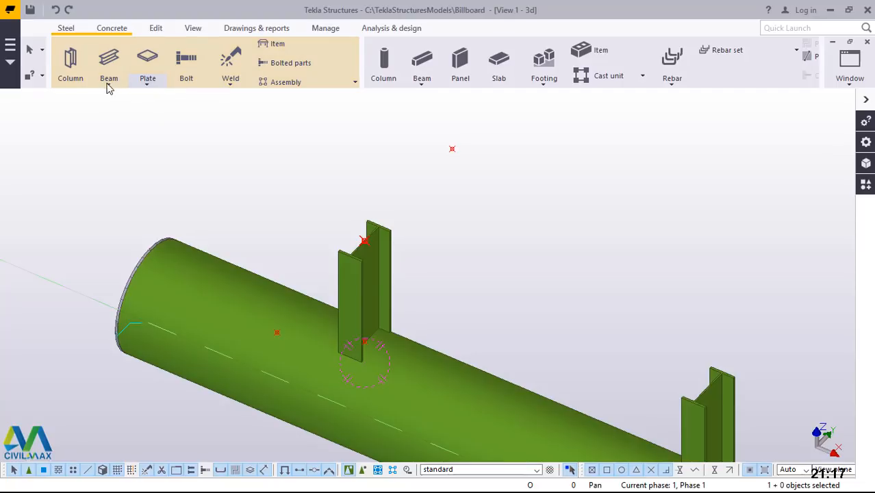
left_click(108, 80)
scroll(277, 333, "up", 3)
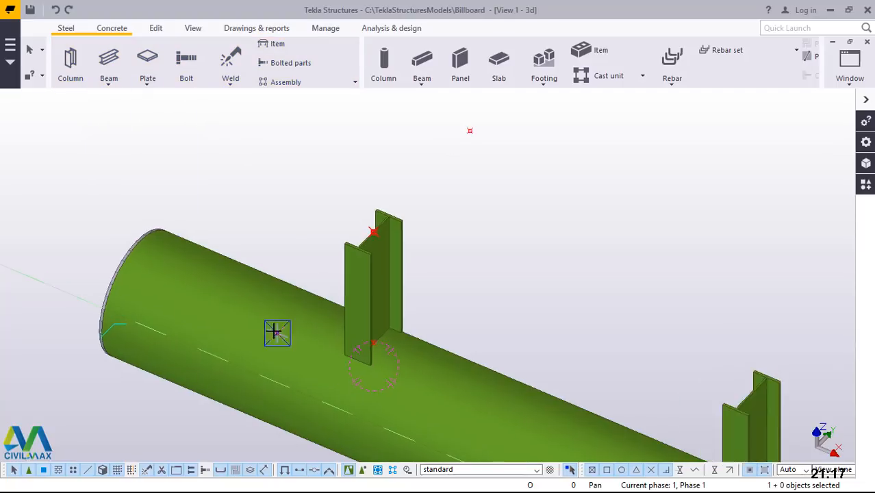
left_click(278, 333)
scroll(280, 343, "down", 2)
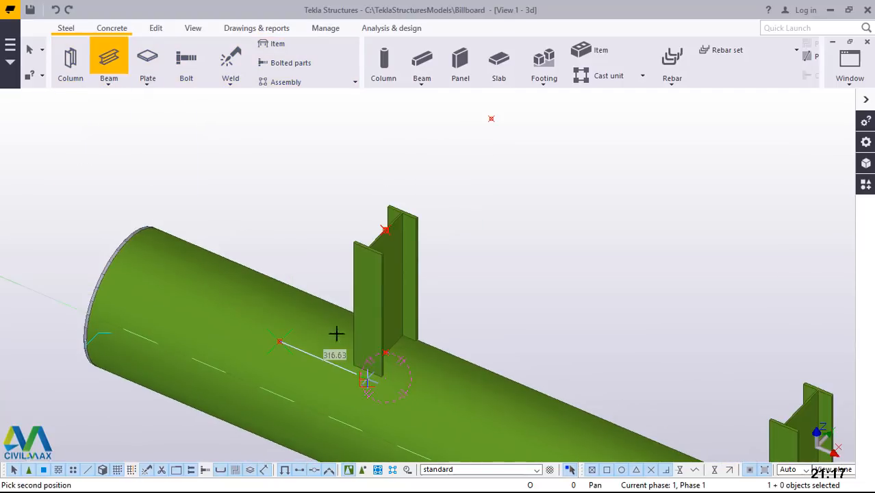
scroll(461, 174, "up", 2)
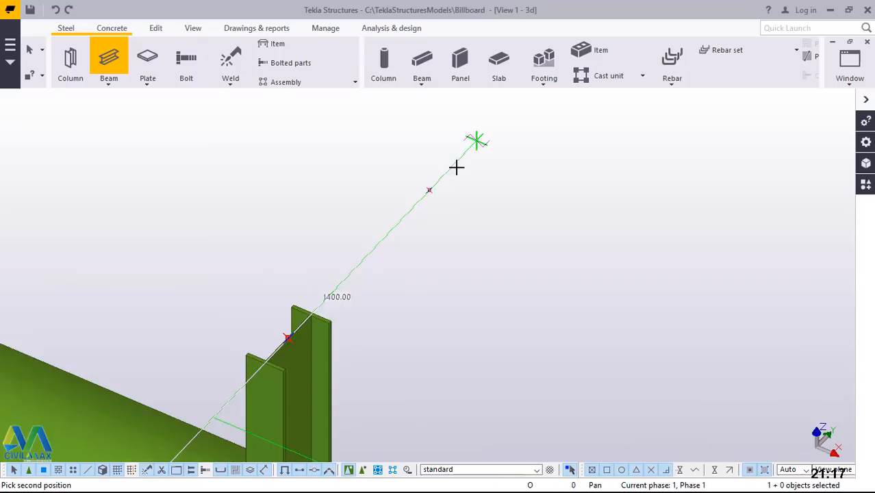
left_click(424, 195)
right_click(495, 141)
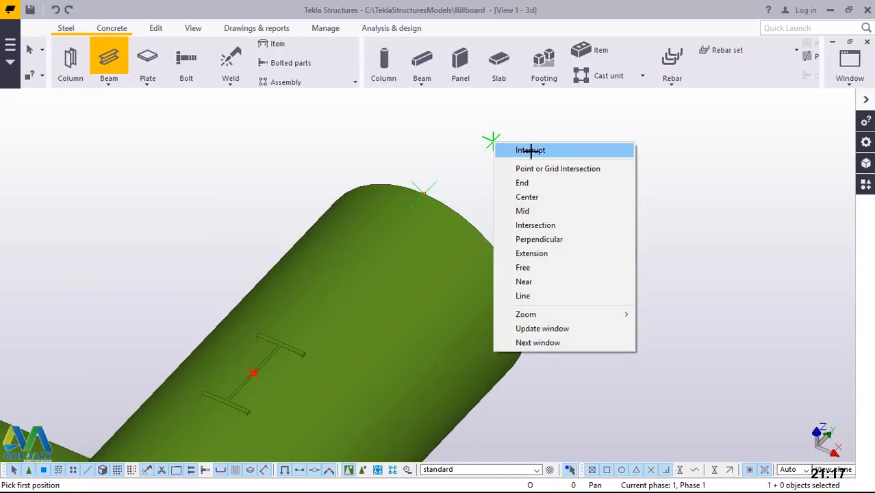
left_click(528, 149)
Step: Choose the UB178*102*19 profile from the I profiles catalog for the new beam on the first post
scroll(375, 161, "down", 5)
left_click(415, 186)
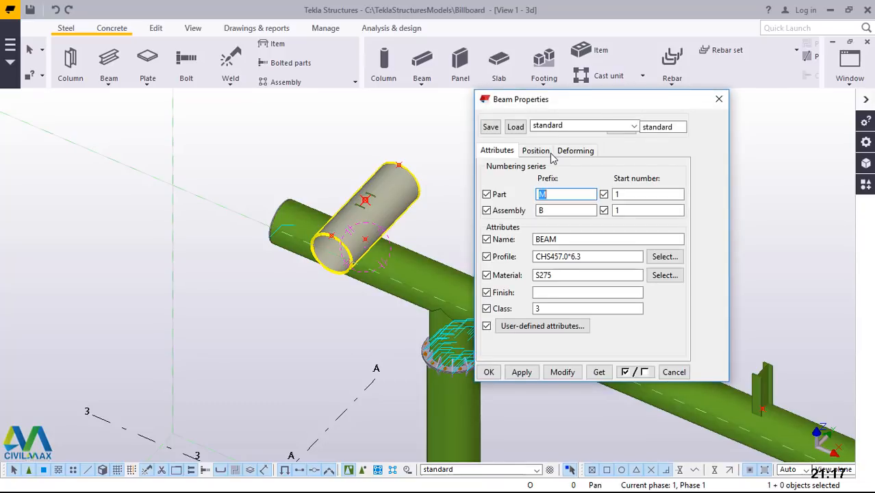
left_click(551, 154)
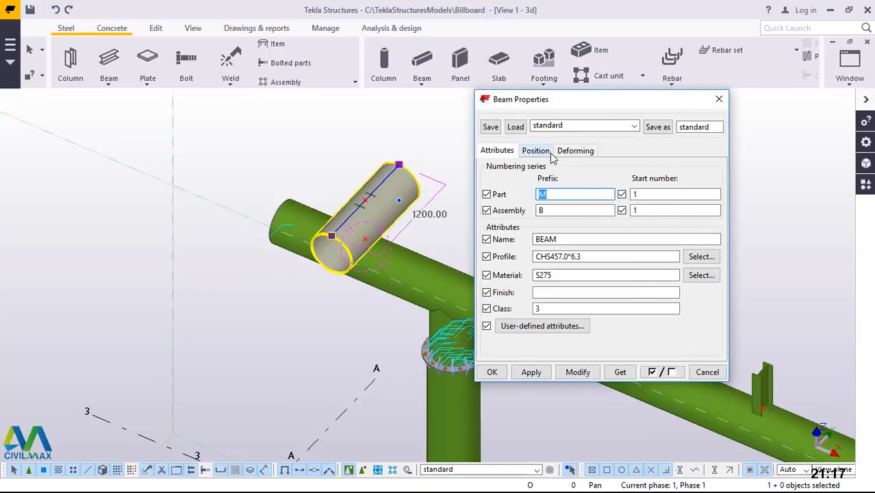
left_click(701, 257)
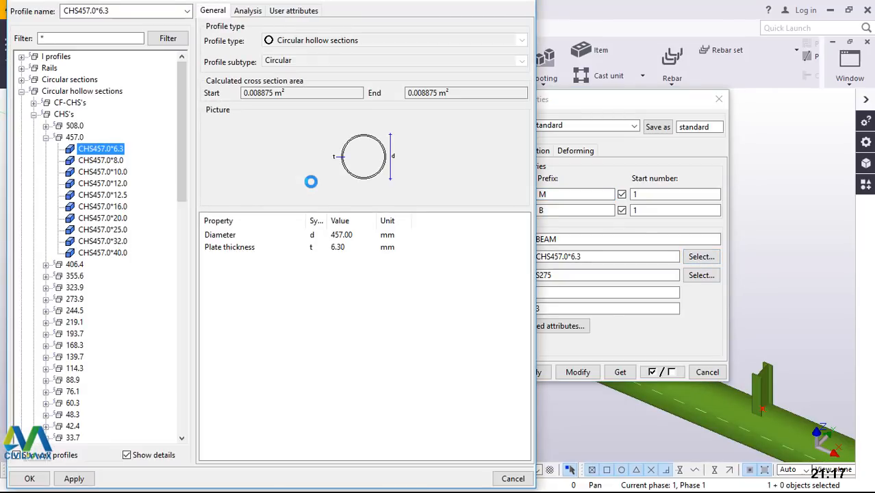
left_click(22, 92)
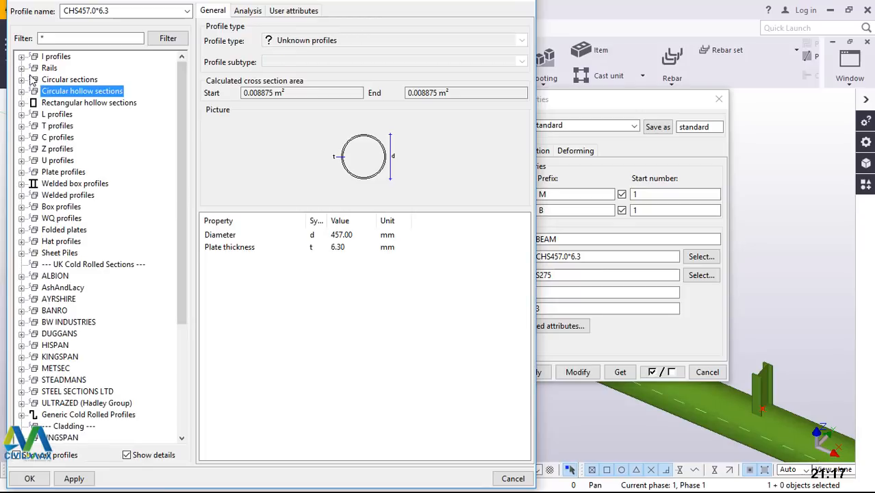
left_click(23, 57)
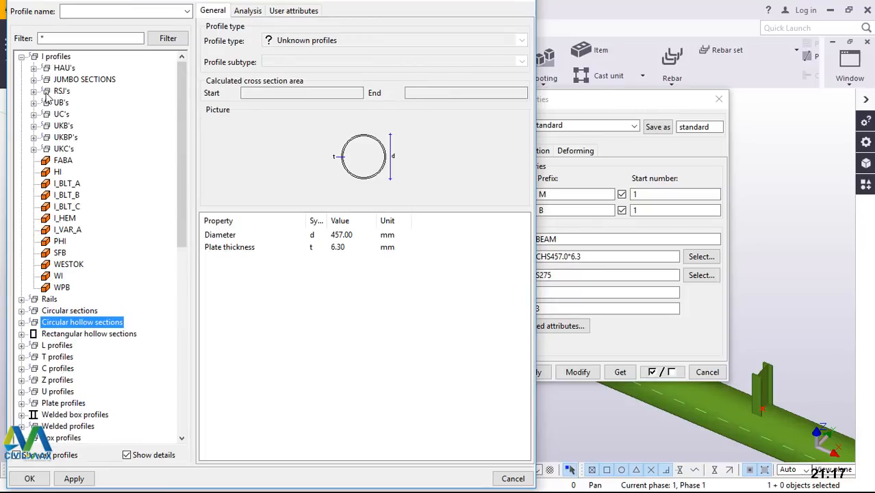
left_click(33, 102)
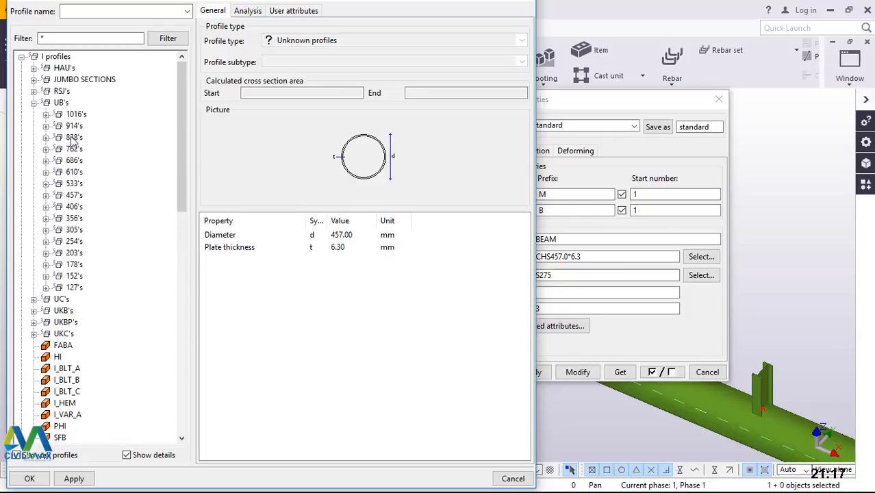
left_click(45, 265)
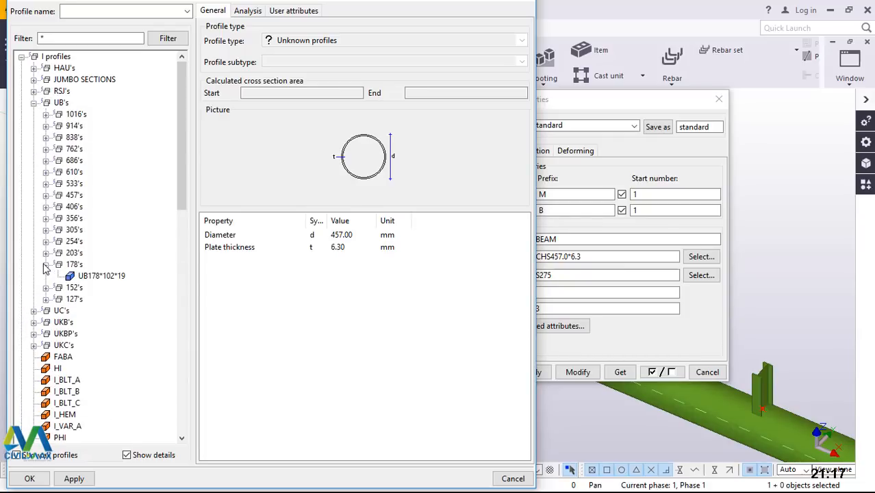
left_click(99, 276)
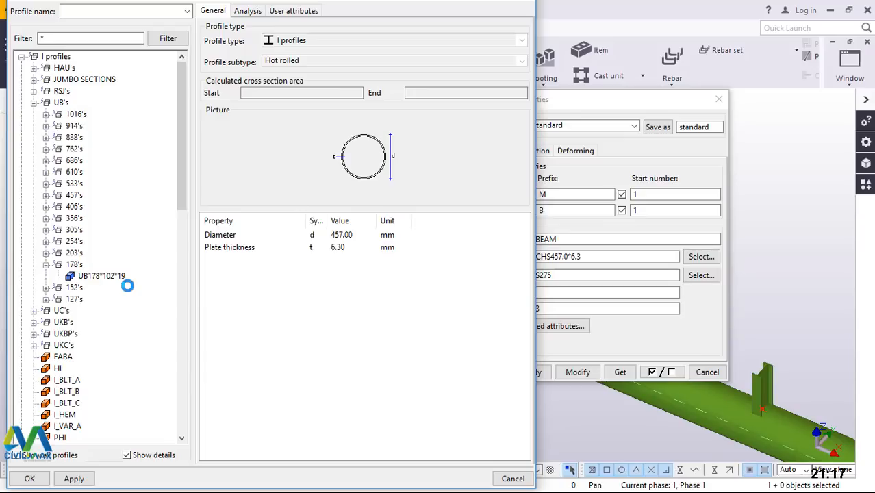
left_click(75, 479)
Step: Modify the selected crossbeam with the chosen profile and apply the beam properties
left_click(586, 372)
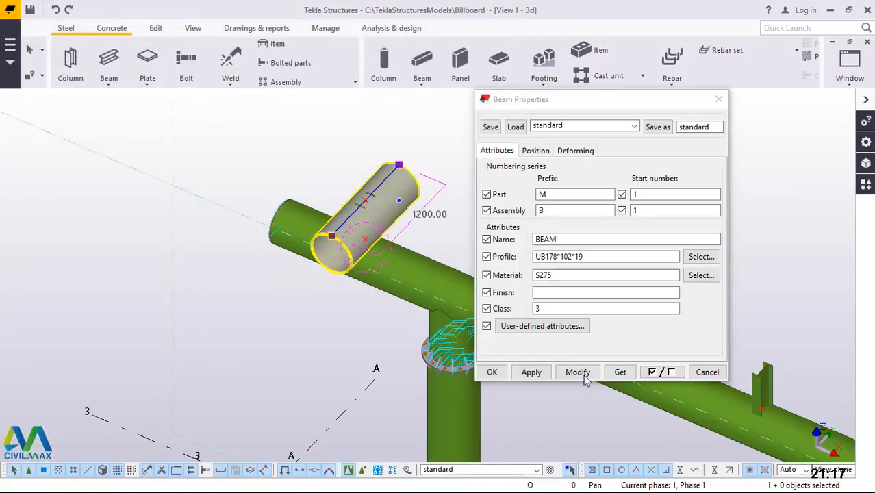
left_click(578, 372)
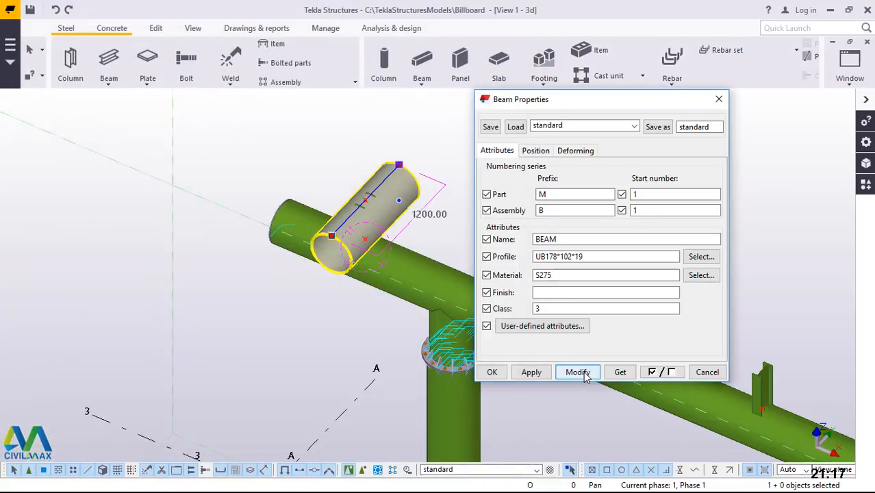
left_click(533, 373)
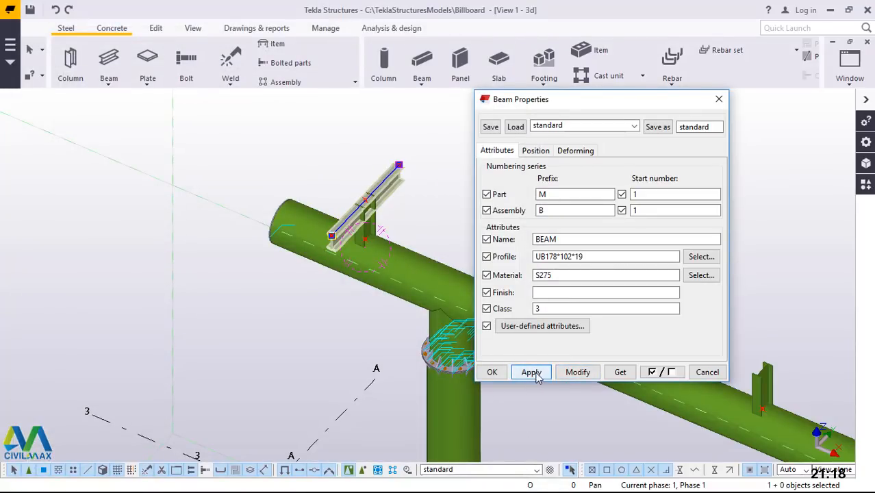
Step: Set the first post's crossbeam to the Front depth position and modify it with this setting
scroll(391, 202, "up", 5)
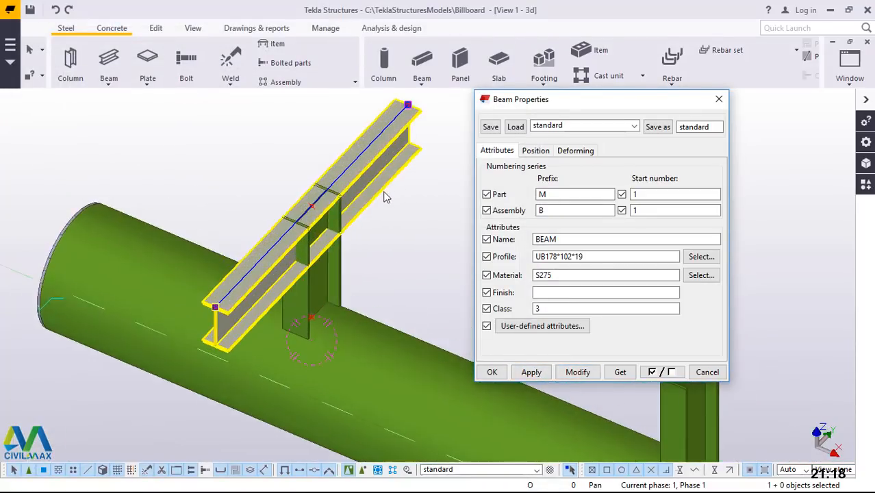
scroll(385, 196, "up", 2)
scroll(384, 196, "up", 5)
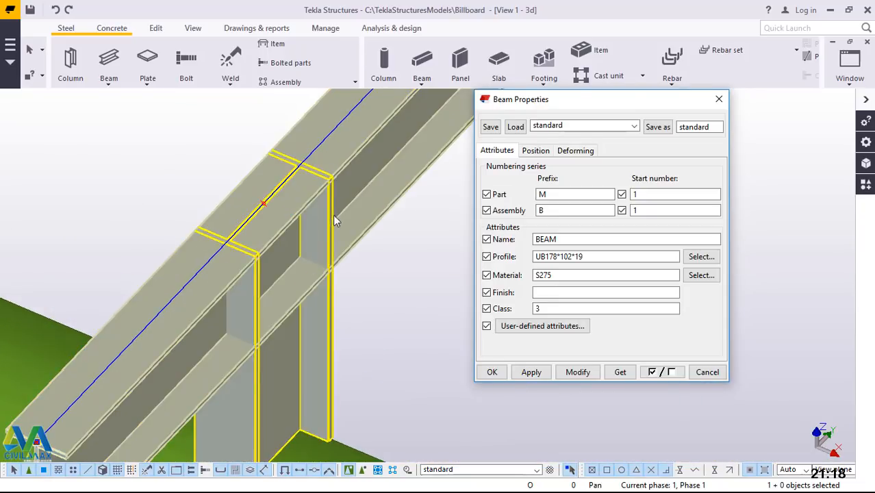
scroll(333, 218, "up", 2)
scroll(345, 184, "down", 2)
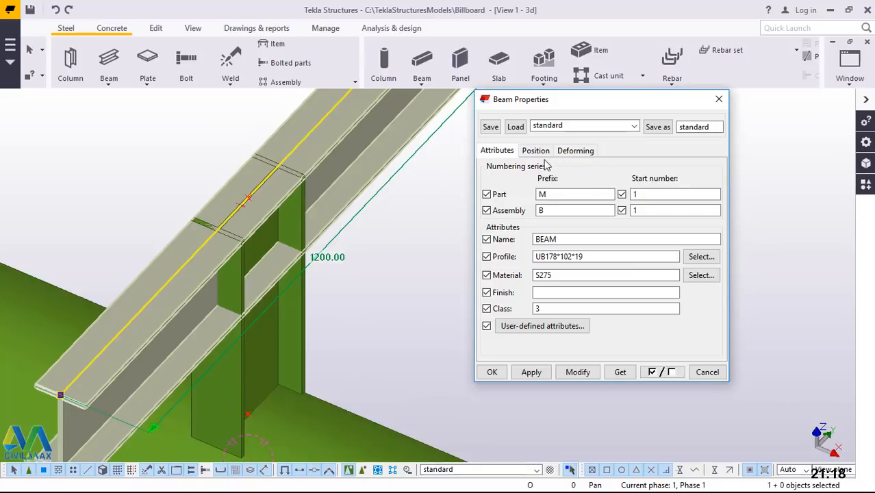
left_click(535, 150)
left_click(571, 219)
left_click(560, 244)
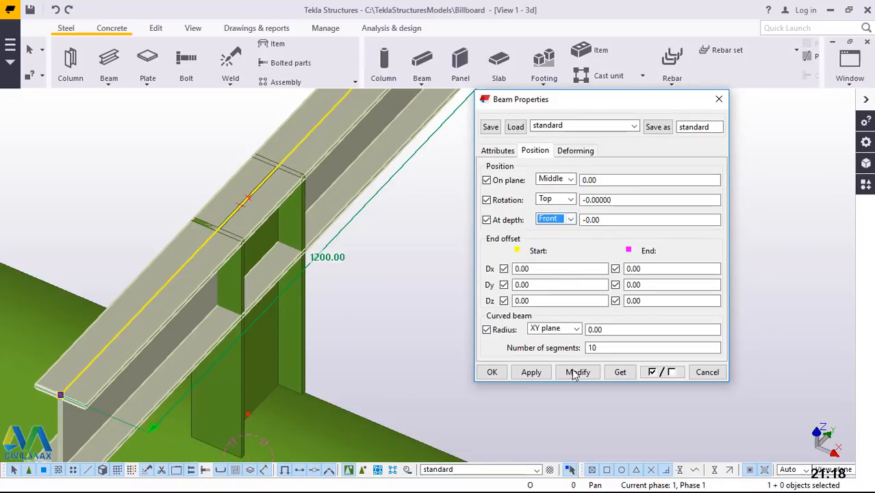
left_click(578, 372)
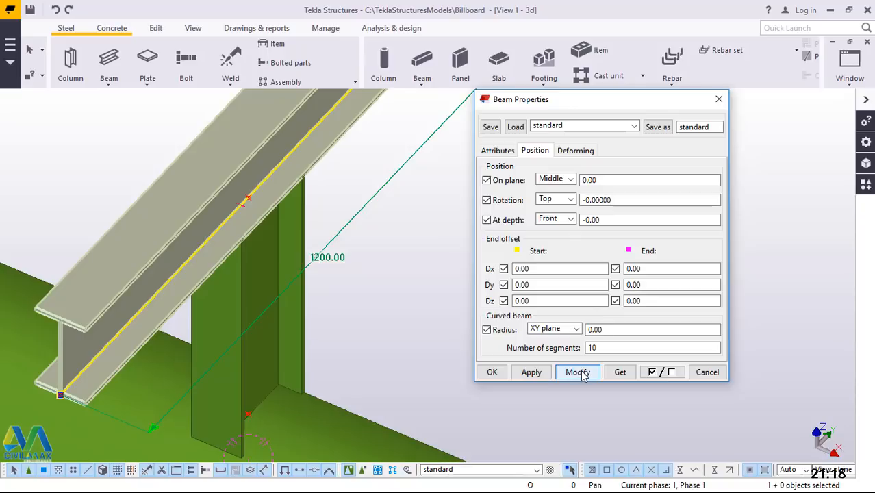
left_click(492, 374)
scroll(267, 303, "down", 3)
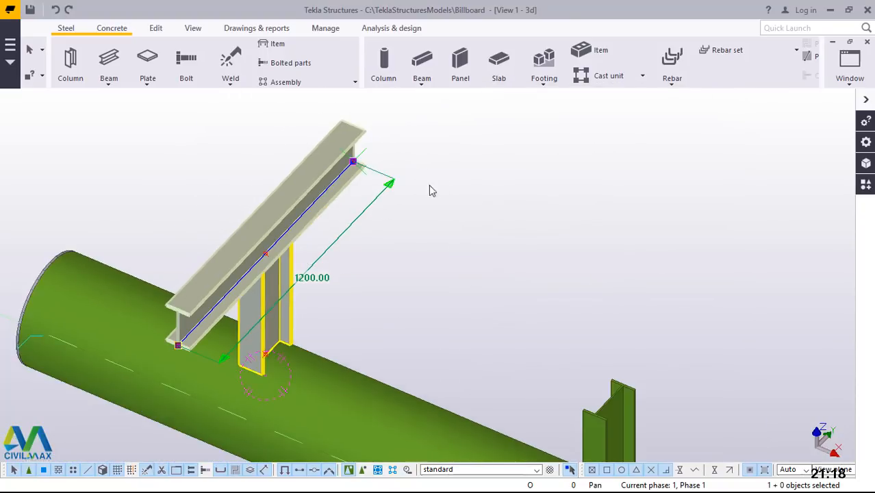
left_click(454, 171)
scroll(269, 273, "up", 4)
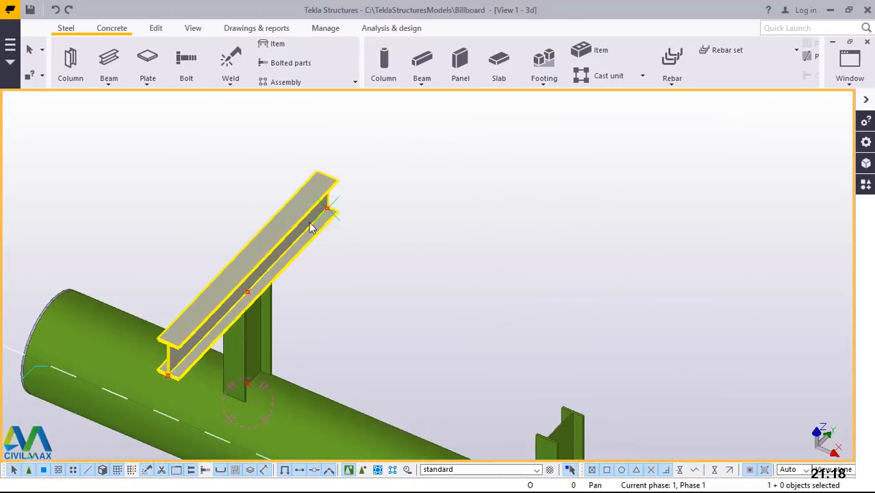
Step: Examine how the crossbeam sits on the first post and the horizontal pipe from several viewing angles
left_click(192, 29)
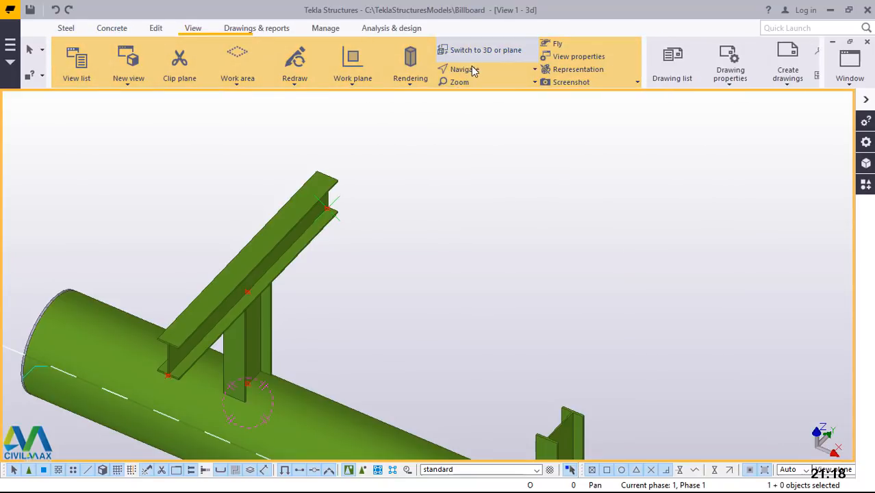
left_click(471, 68)
left_click(480, 90)
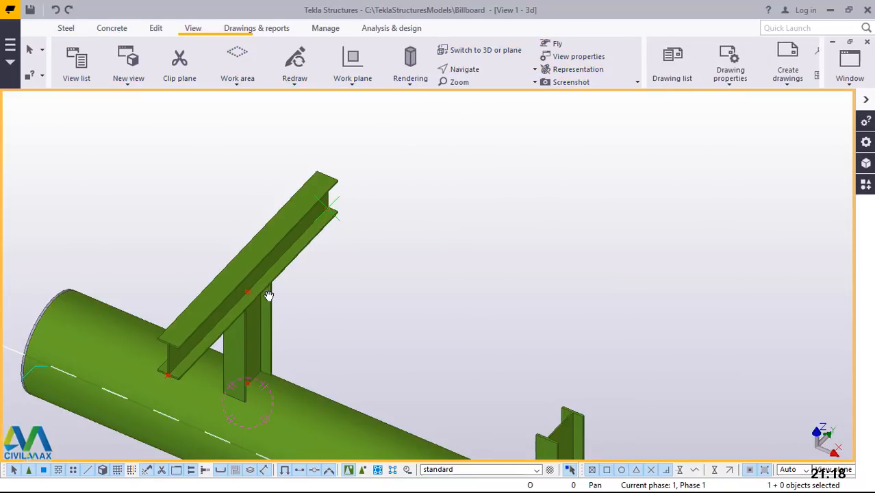
left_click_drag(254, 274, 246, 194)
scroll(228, 276, "down", 5)
scroll(226, 275, "up", 6)
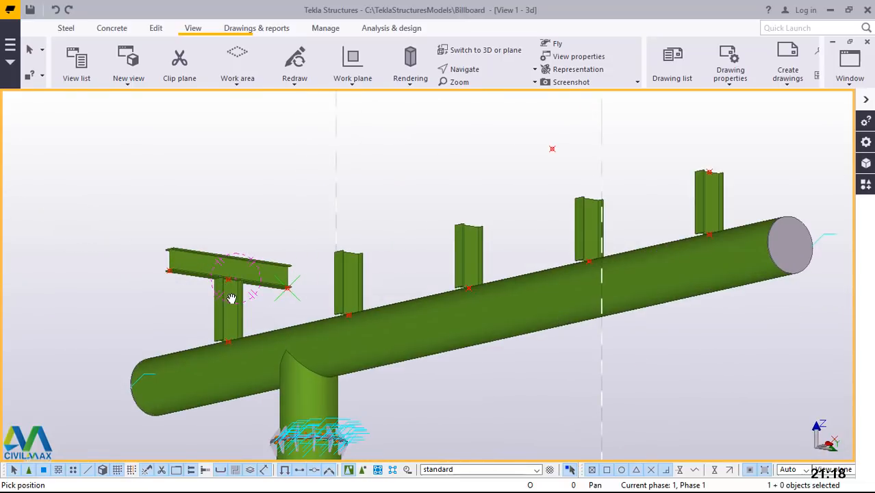
left_click_drag(245, 325, 249, 411)
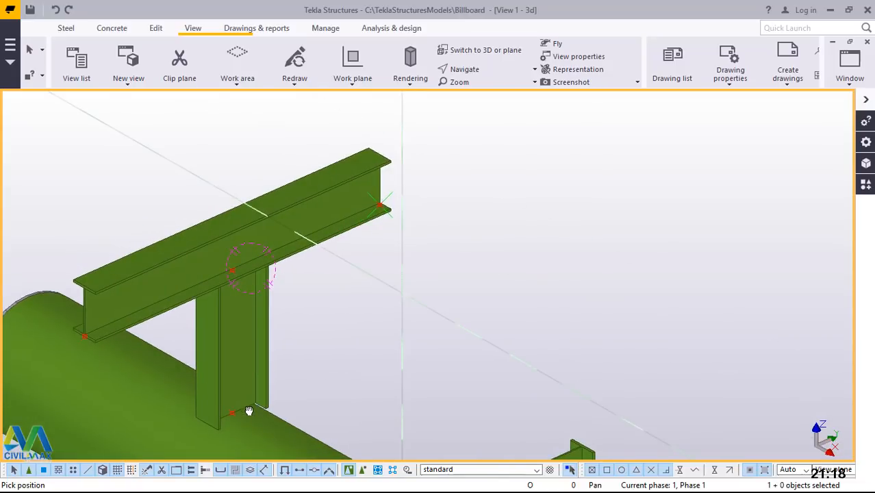
scroll(209, 364, "down", 4)
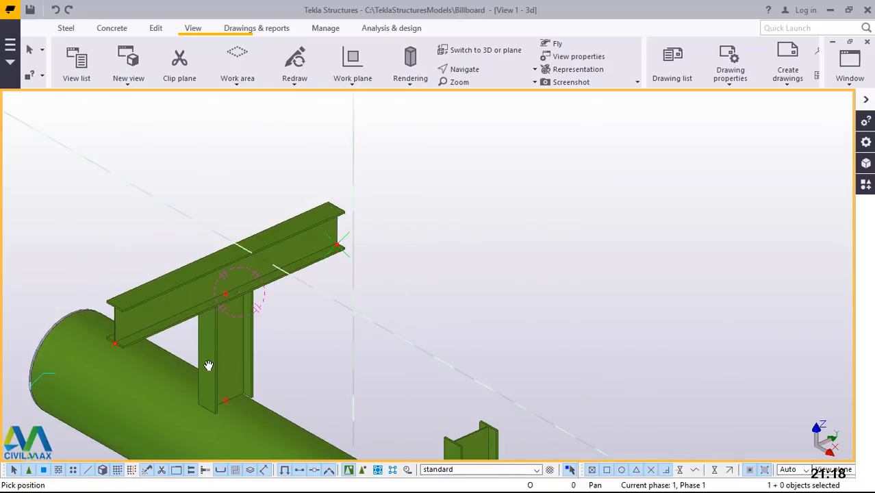
left_click_drag(232, 326, 271, 352)
scroll(260, 346, "up", 4)
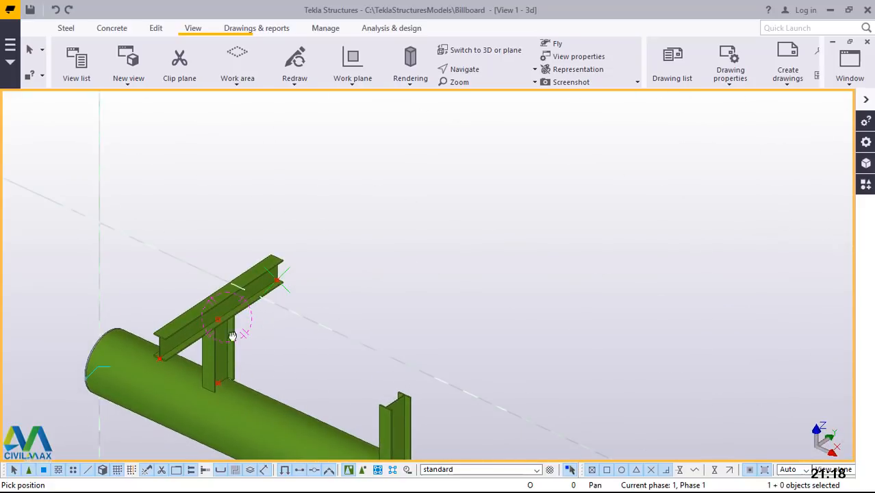
right_click(371, 175)
left_click(398, 182)
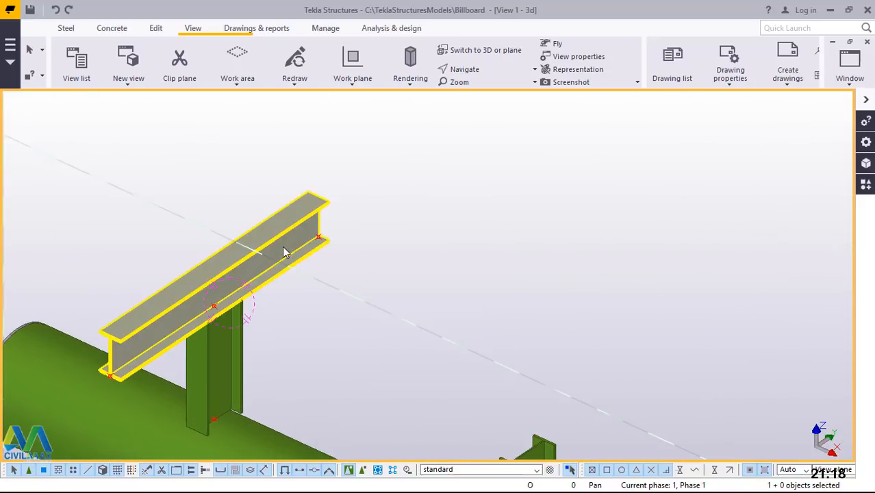
Step: Delete the crossbeam from the top of the first post
left_click(285, 252)
key("Delete")
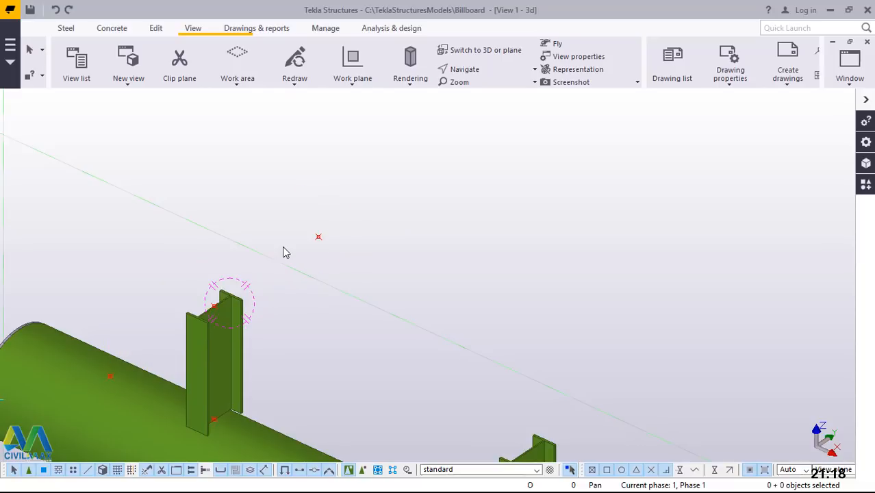
scroll(229, 339, "down", 3)
scroll(206, 333, "up", 2)
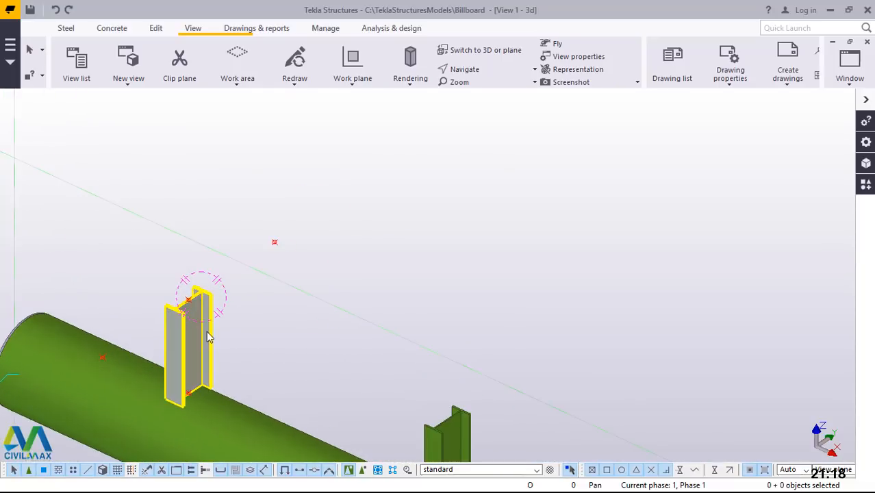
scroll(209, 335, "down", 2)
scroll(337, 356, "down", 2)
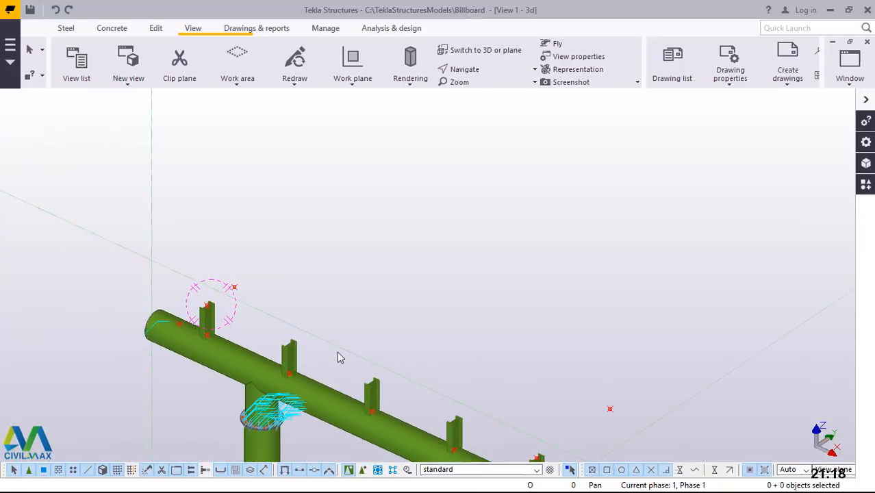
left_click(293, 354)
left_click(373, 390, "ctrl")
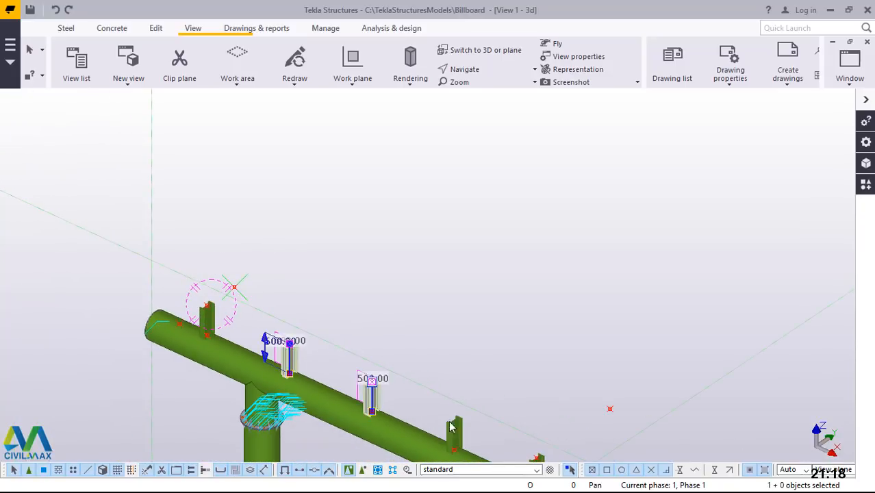
scroll(347, 300, "down", 2)
scroll(345, 304, "up", 1)
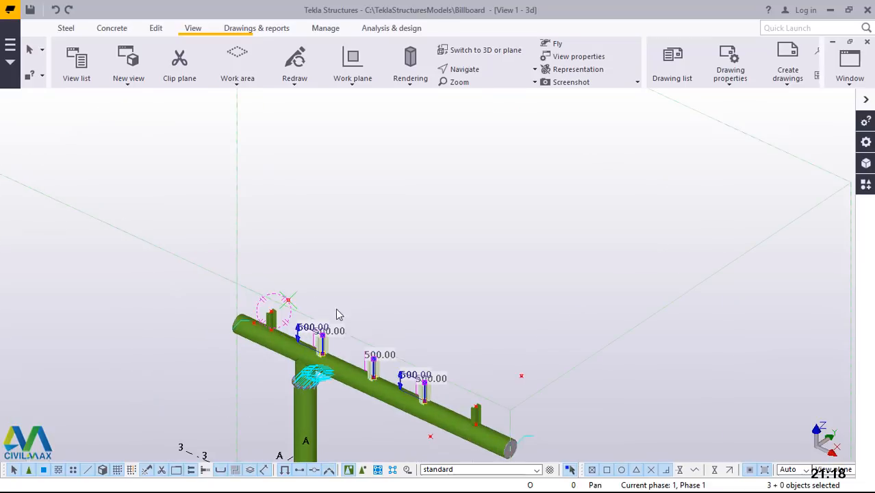
scroll(266, 321, "up", 2)
scroll(266, 325, "up", 2)
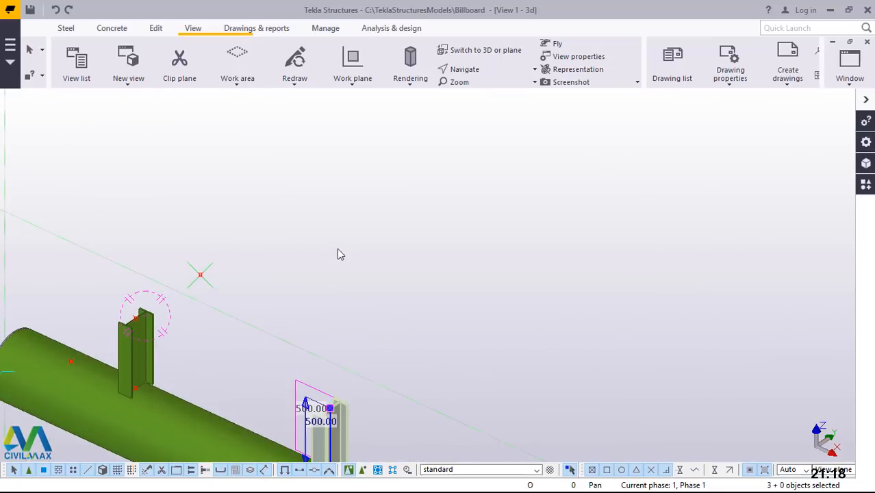
Step: Set the top level of the first post on the horizontal pipe to 7100 and modify the column
left_click(146, 348)
scroll(143, 346, "up", 4)
scroll(274, 226, "down", 3)
double_click(218, 294)
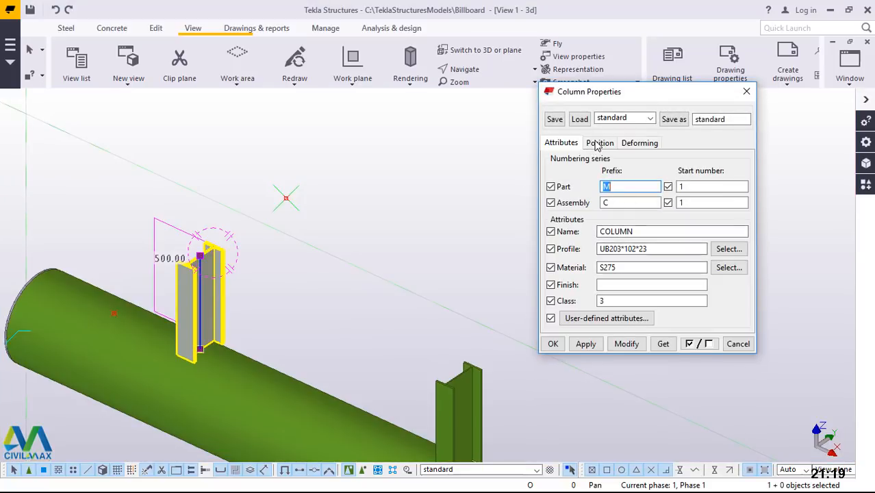
left_click(598, 143)
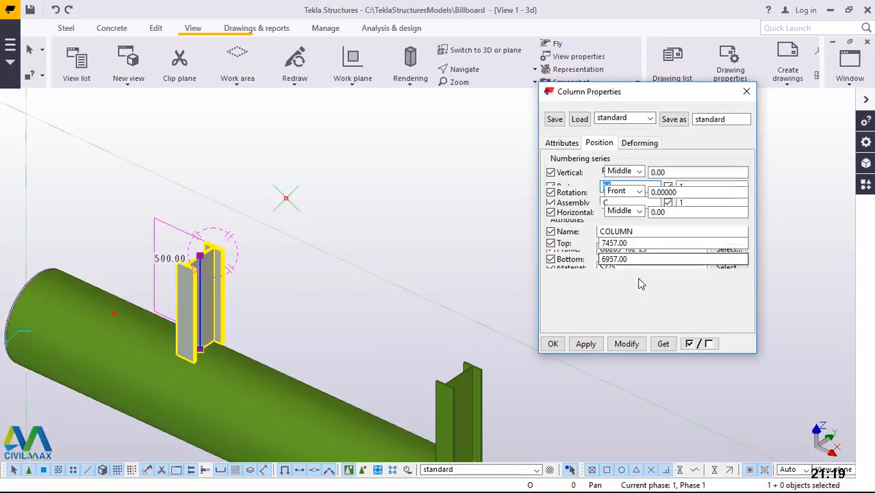
left_click(626, 243)
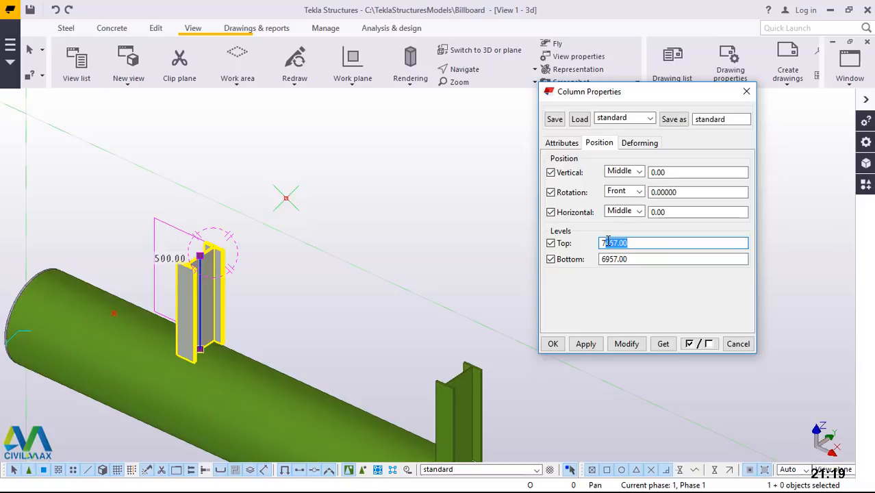
type("100")
left_click(640, 350)
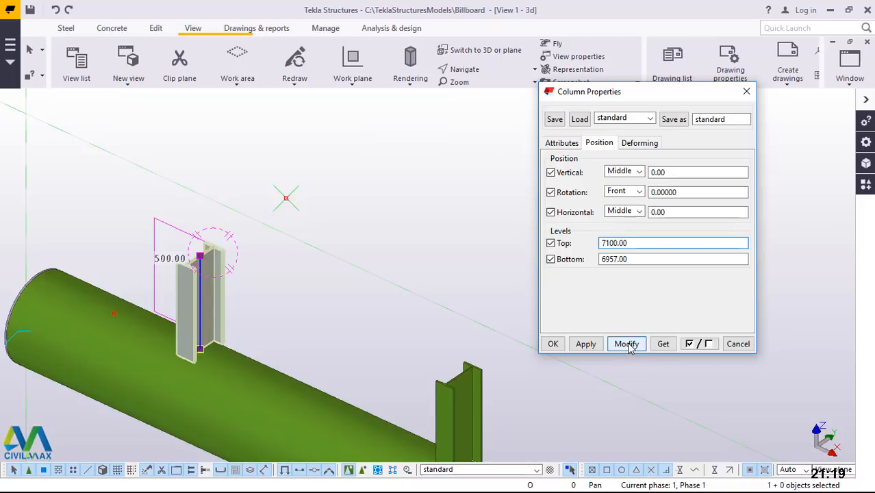
left_click(629, 346)
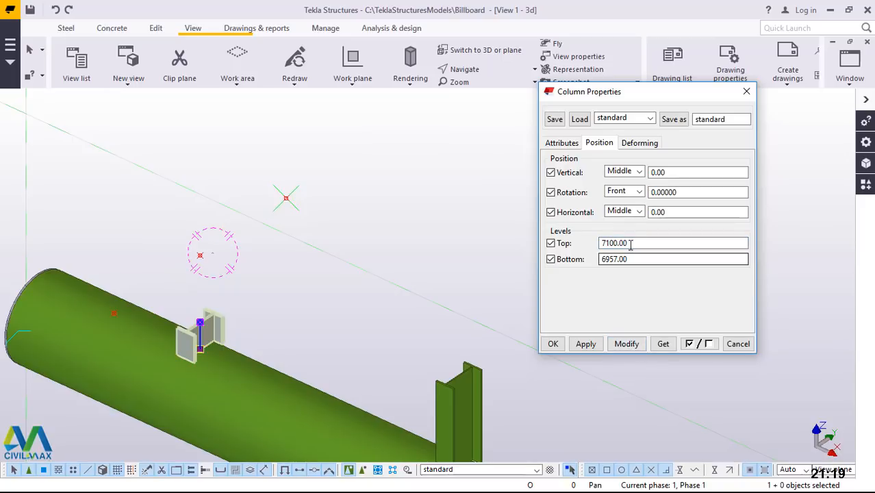
Step: Set the first post's top level to 7200, modify the column and close its properties
left_click_drag(629, 243, 606, 243)
key("BackSpace")
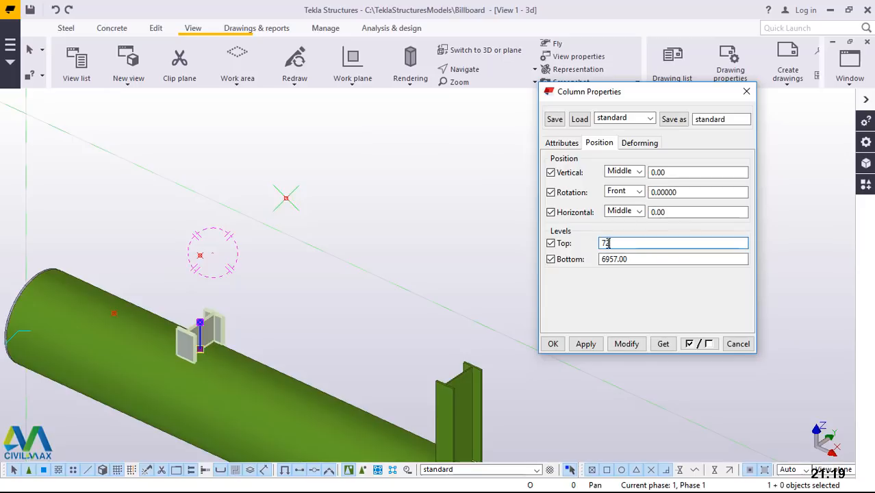
type("200")
left_click(626, 343)
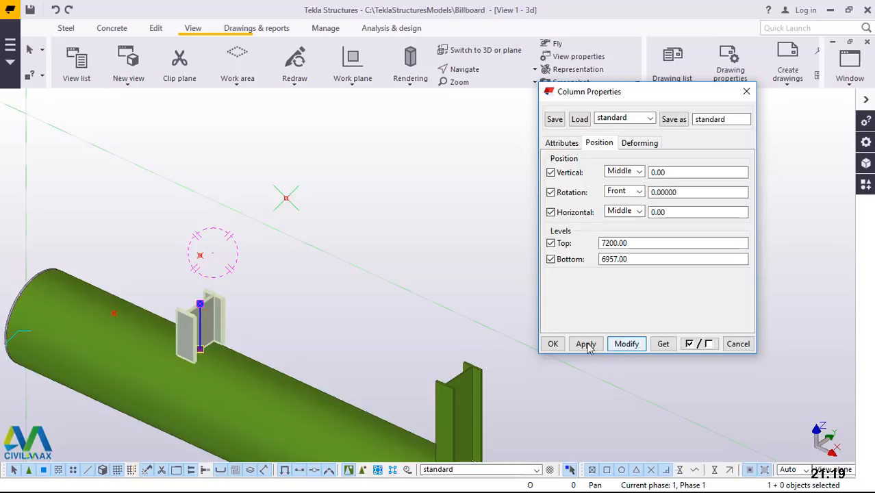
left_click(552, 344)
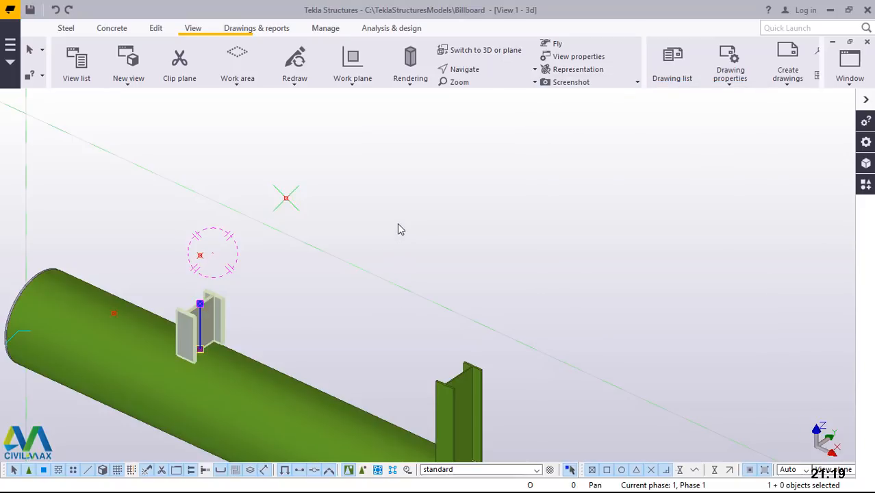
Step: Delete the four remaining full-height posts along the horizontal pipe, keeping only the shortened first post
left_click(469, 389)
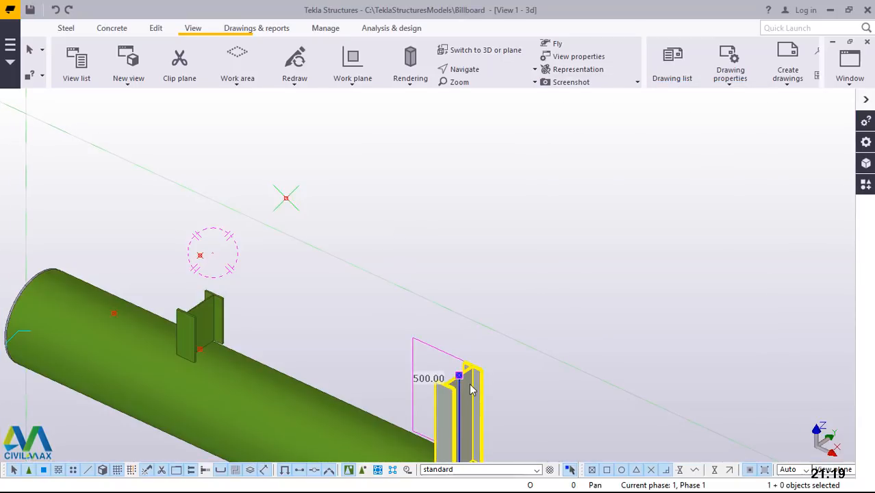
left_click(561, 411)
scroll(436, 303, "down", 4)
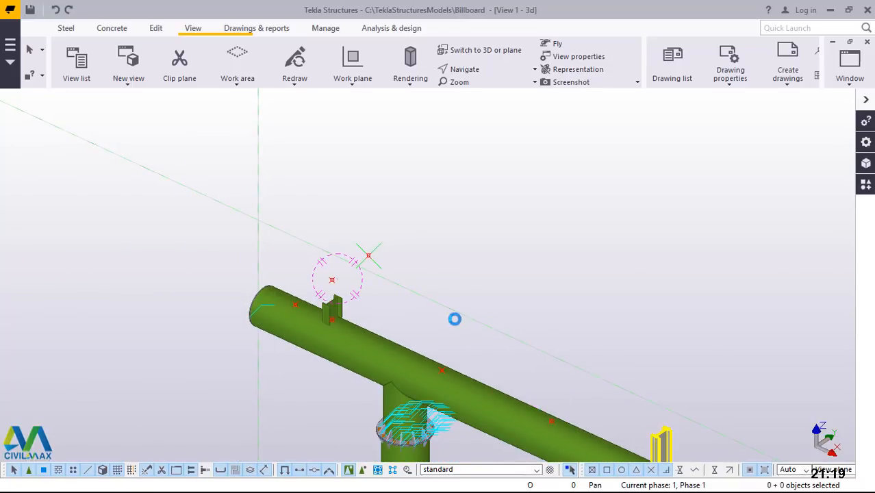
scroll(459, 320, "down", 2)
scroll(629, 414, "up", 1)
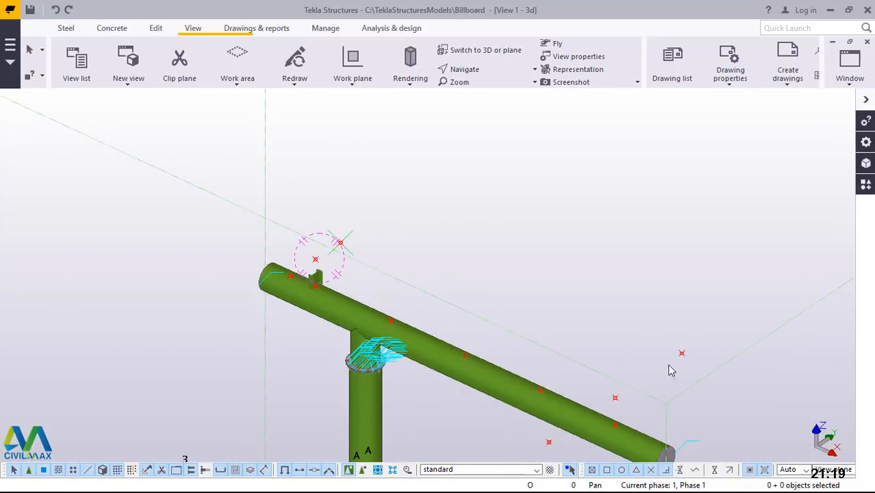
left_click(426, 291)
Step: Copy the first post linearly along the horizontal pipe, using dX 1500, dY 0 and dZ 0, to create four more posts
scroll(305, 288, "up", 3)
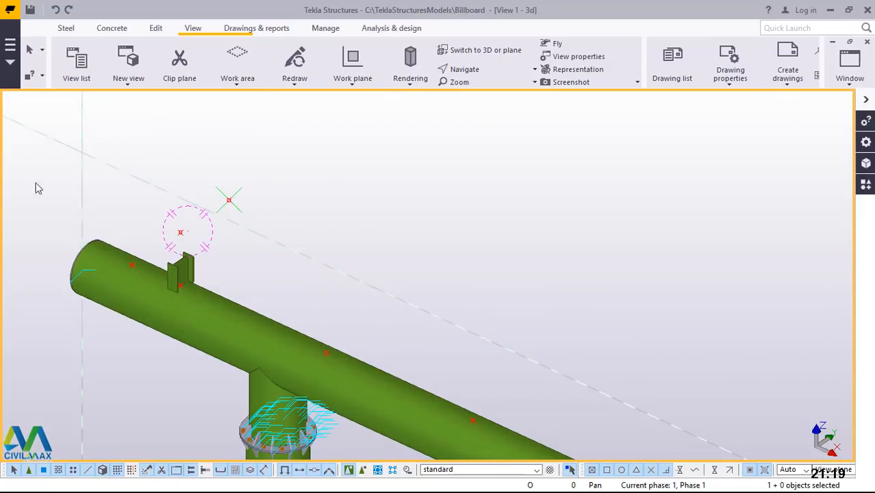
scroll(176, 263, "up", 4)
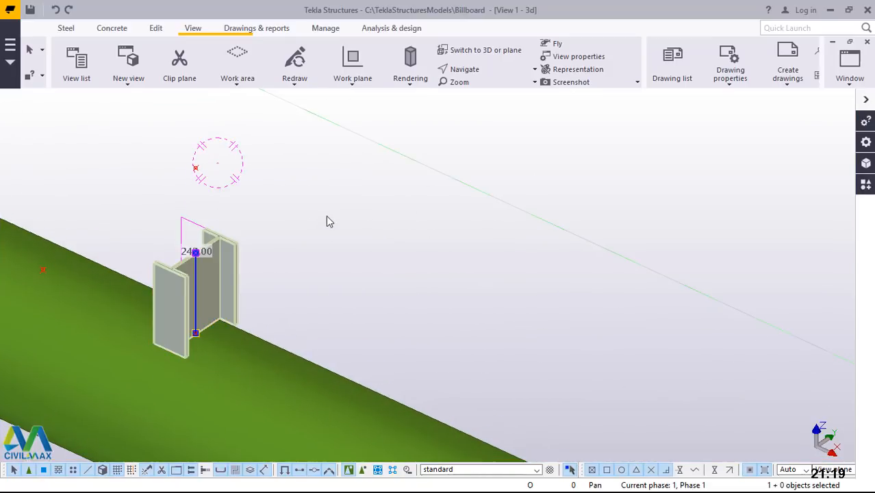
right_click(327, 224)
mouse_move(401, 237)
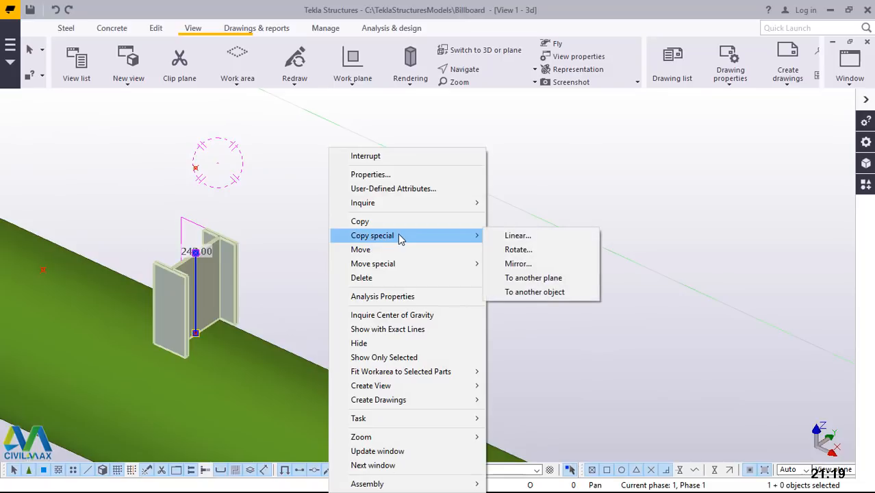
left_click(515, 235)
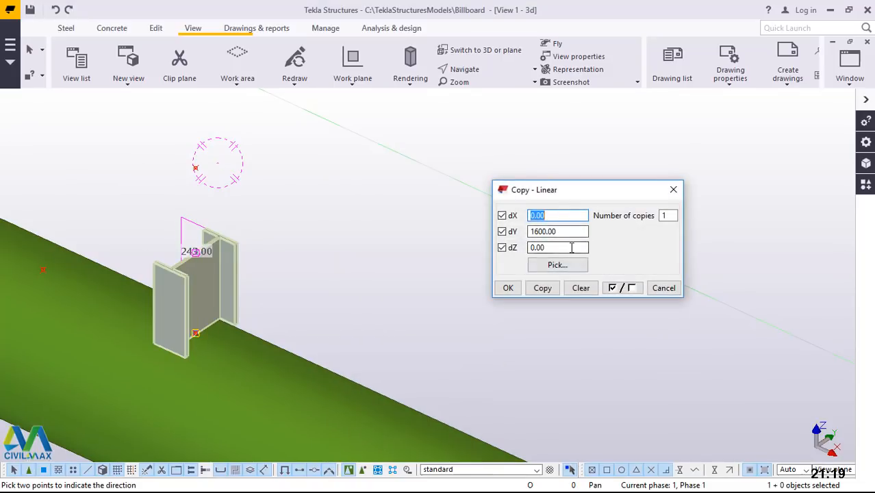
key("Tab")
type("0")
left_click_drag(554, 218, 517, 217)
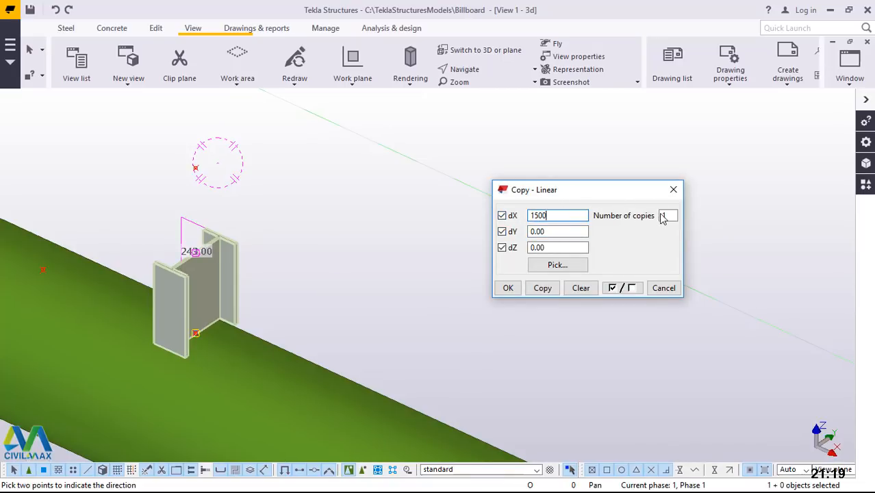
left_click_drag(670, 215, 659, 215)
left_click(544, 290)
left_click(509, 288)
right_click(465, 167)
left_click(498, 174)
Step: Add one divided line point midway between the outer flange faces on top of the last post
scroll(309, 329, "down", 4)
scroll(317, 323, "down", 4)
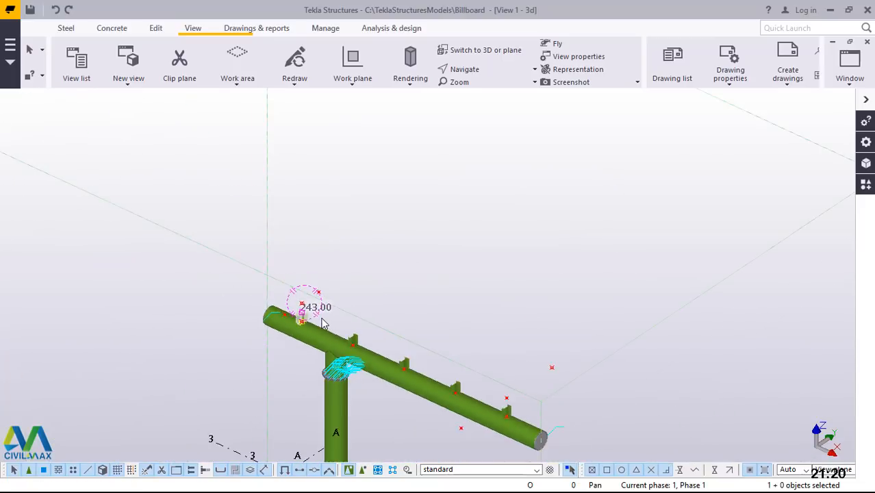
scroll(478, 398, "up", 3)
scroll(479, 399, "up", 5)
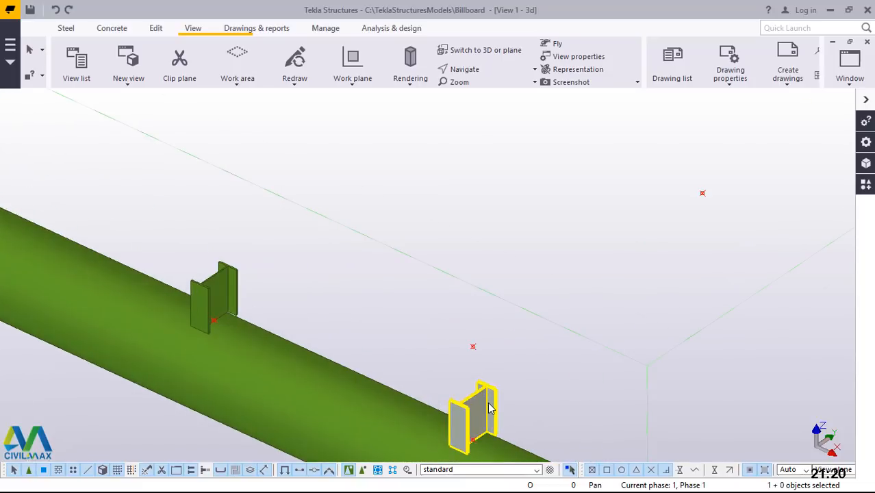
scroll(489, 408, "up", 4)
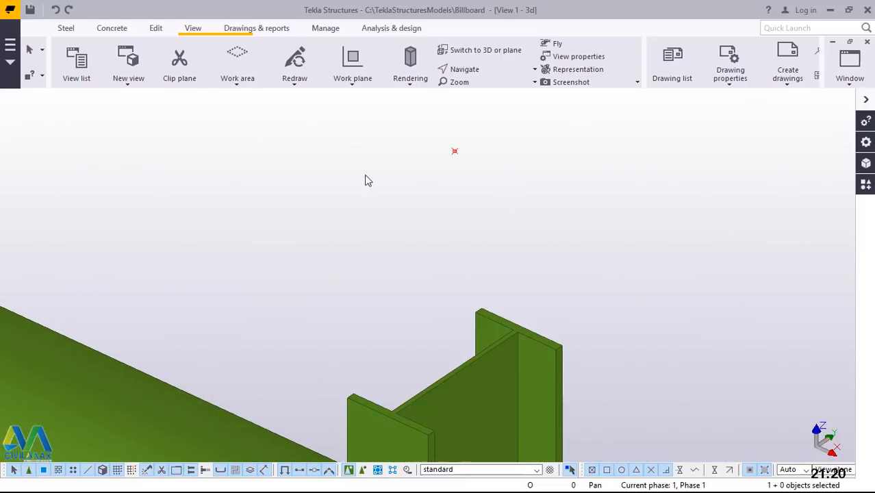
scroll(366, 231, "down", 6)
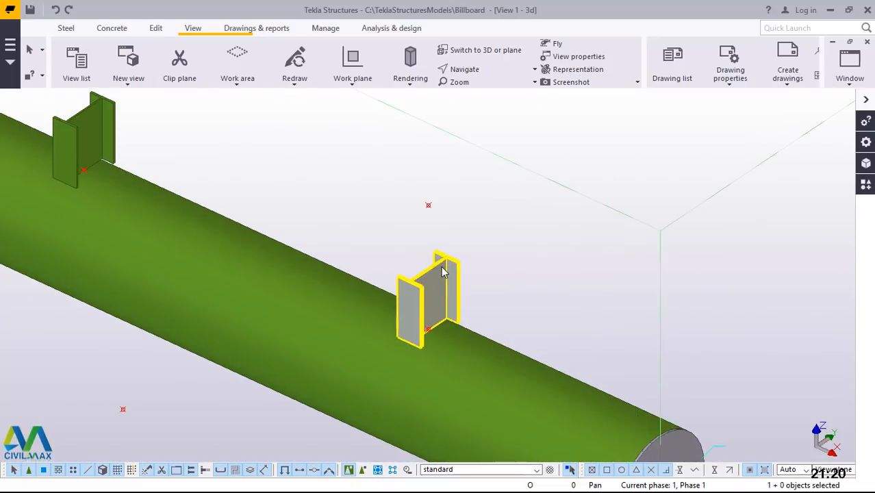
scroll(442, 272, "up", 4)
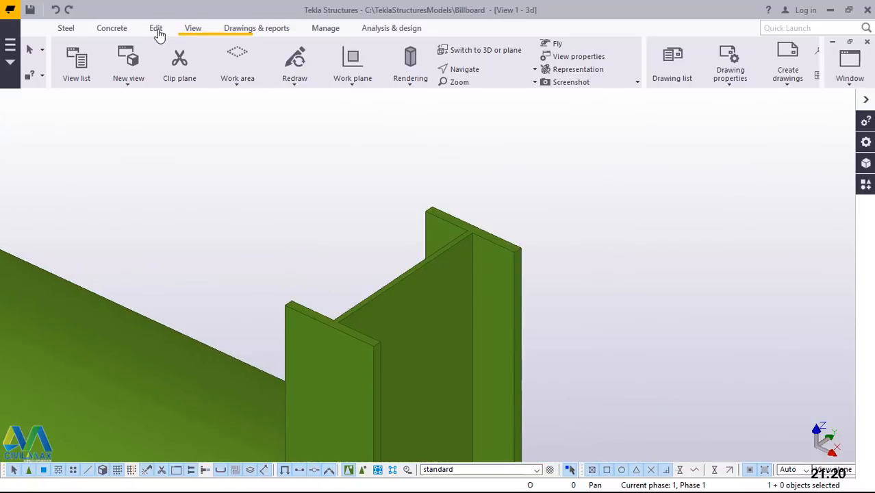
left_click(158, 29)
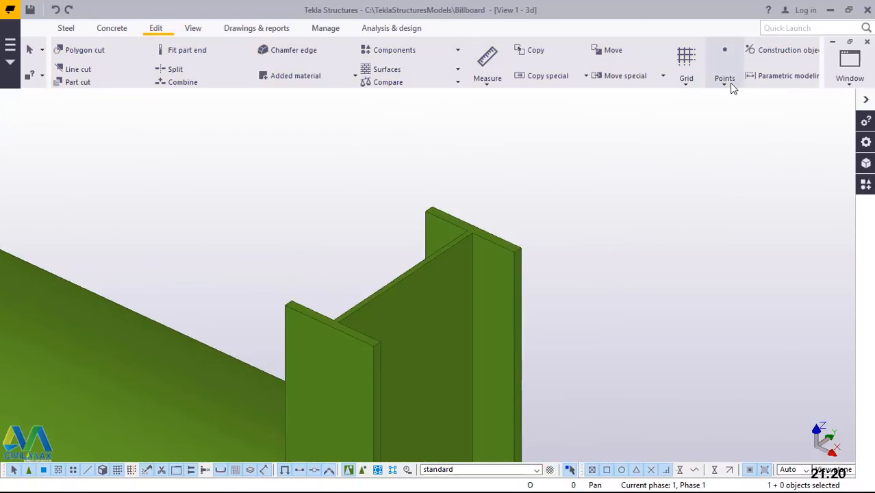
left_click(729, 86)
left_click(740, 104)
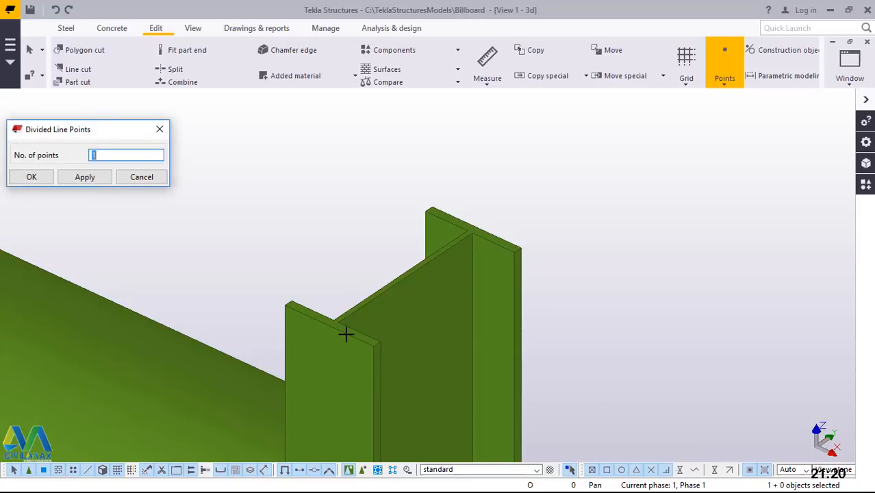
scroll(322, 331, "up", 5)
left_click(336, 314)
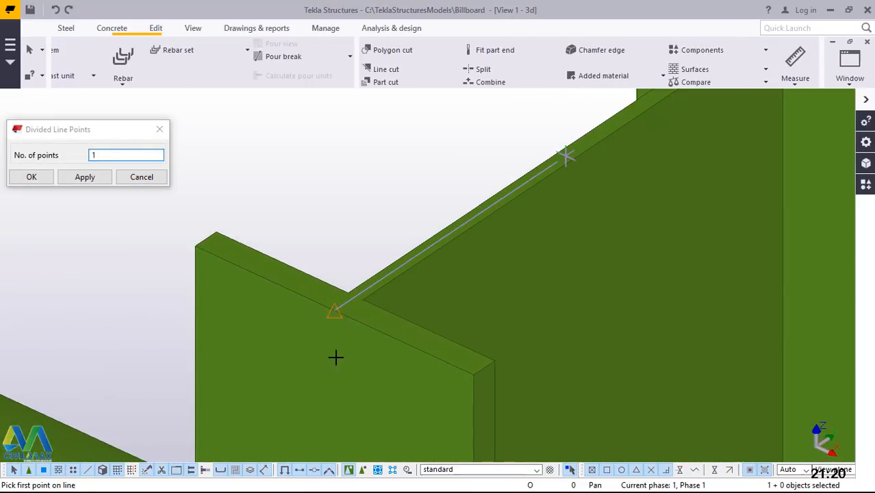
scroll(339, 354, "down", 3)
scroll(573, 180, "up", 5)
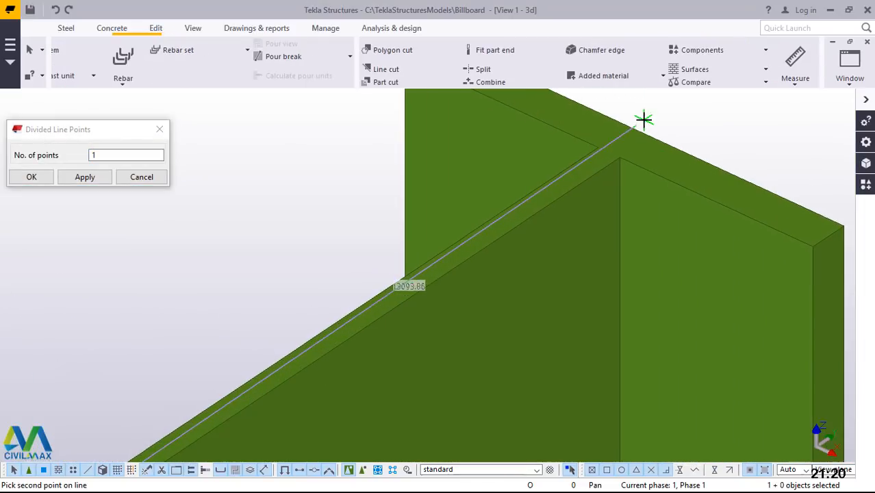
left_click(637, 127)
right_click(693, 117)
left_click(732, 124)
left_click(85, 179)
Step: Move the two construction points on either side of the last post down from the point above it to its new top midpoint
scroll(355, 276, "down", 5)
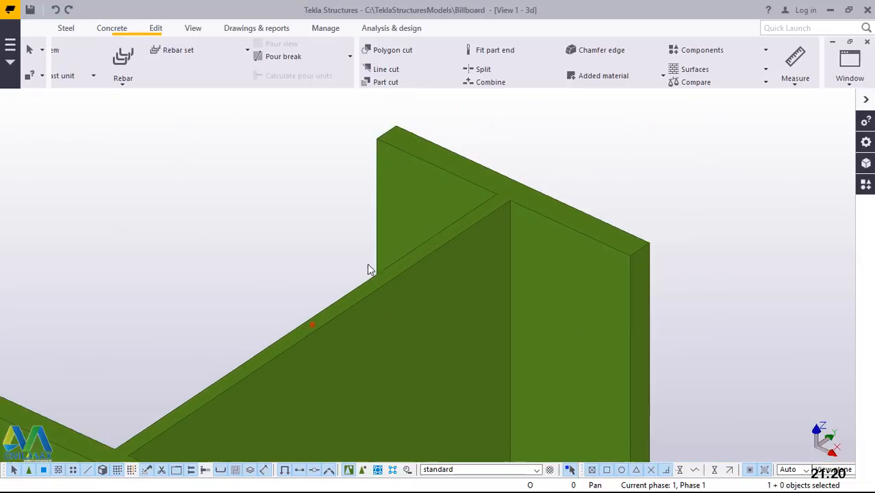
scroll(411, 252, "down", 10)
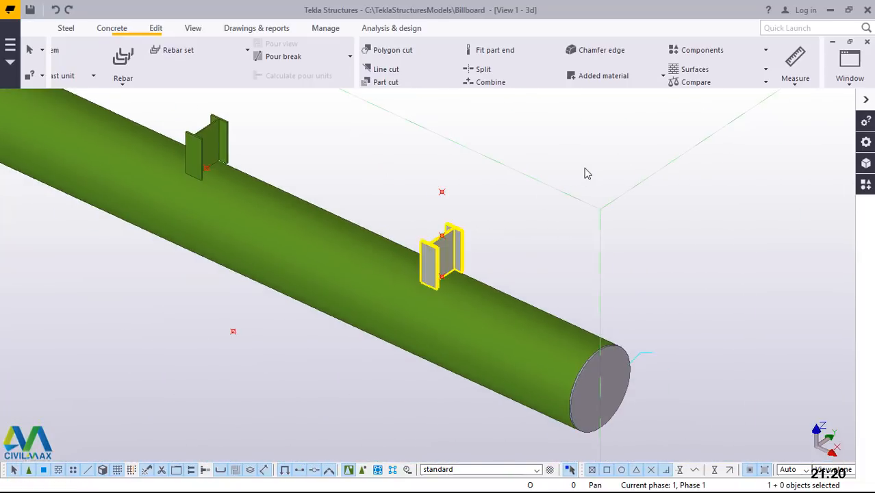
scroll(453, 246, "up", 2)
scroll(453, 247, "down", 2)
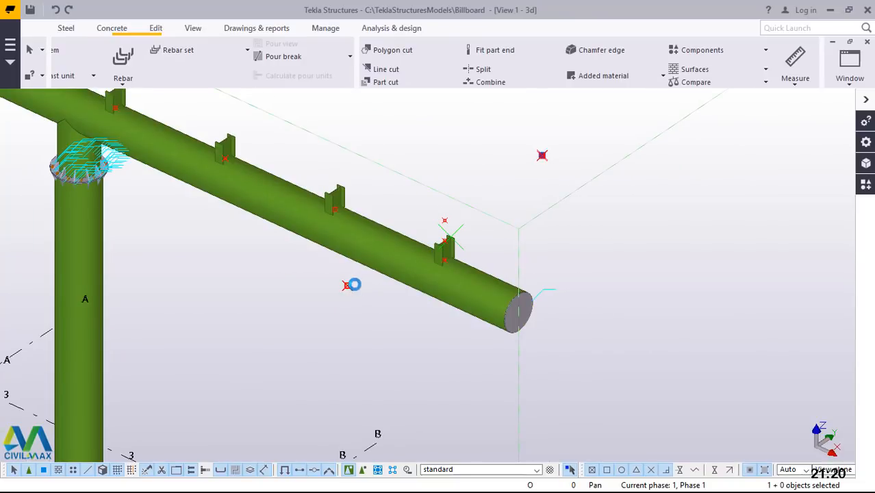
right_click(636, 131)
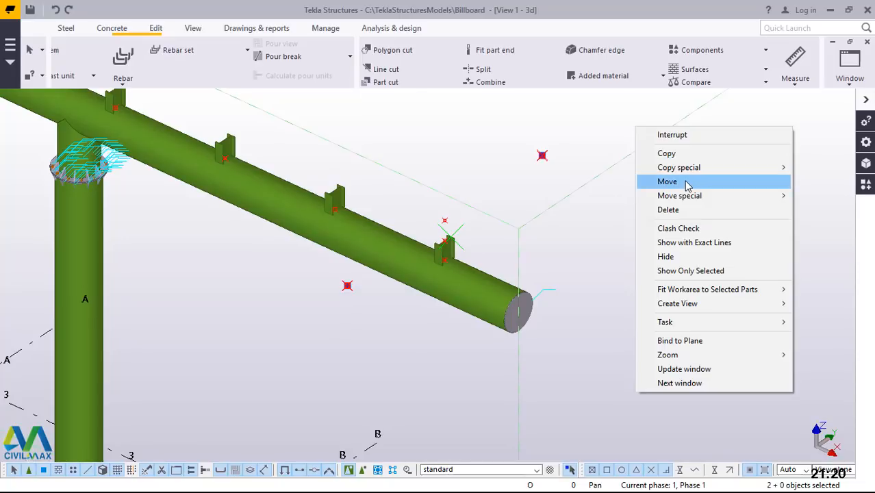
left_click(688, 183)
scroll(442, 250, "up", 5)
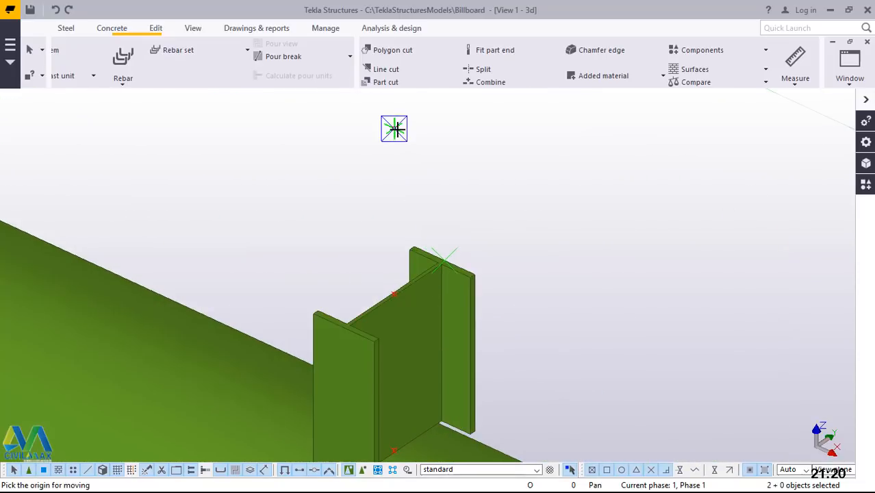
left_click(394, 129)
scroll(394, 293, "up", 5)
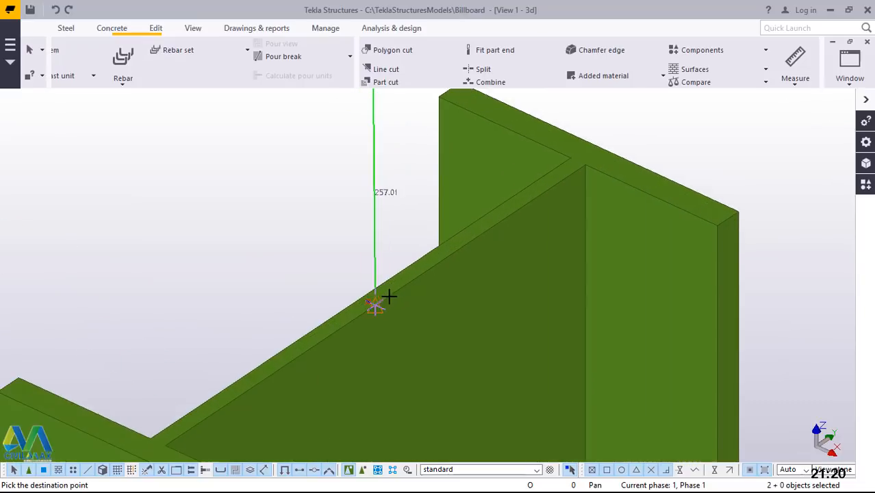
right_click(428, 125)
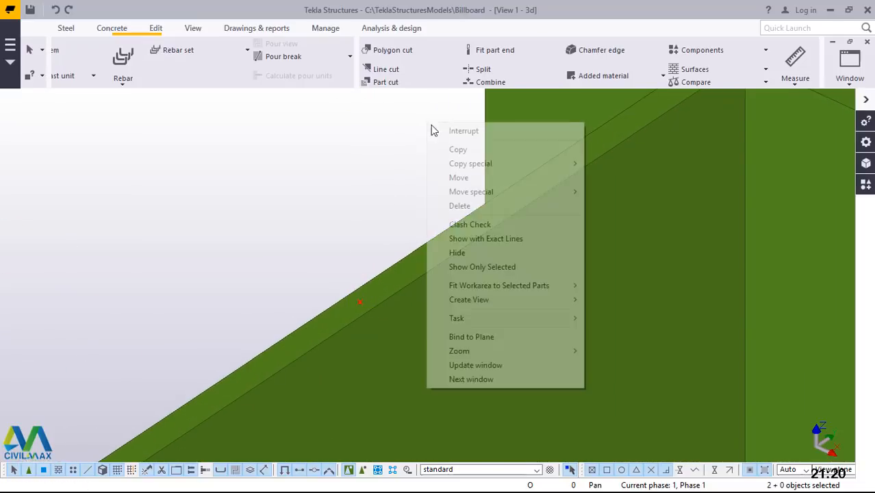
left_click(449, 130)
Step: Add one divided line point midway between the outer flange faces on top of the first post
scroll(542, 324, "down", 10)
scroll(548, 327, "down", 2)
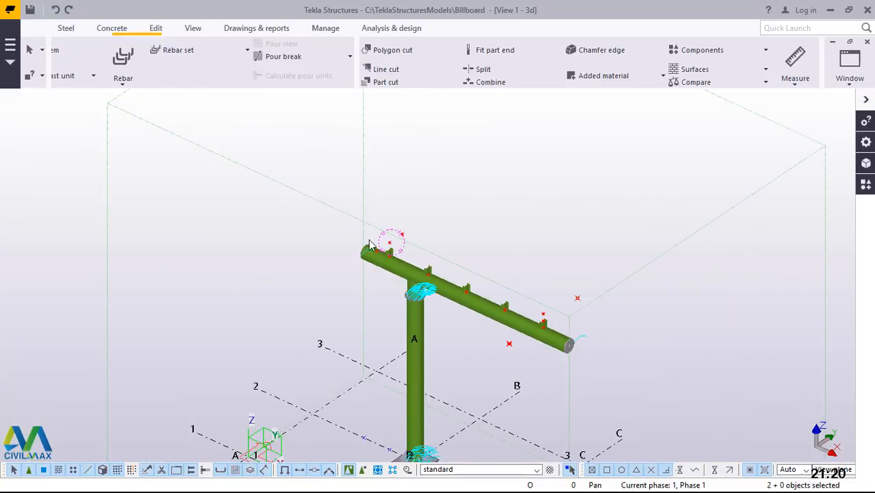
scroll(436, 248, "up", 12)
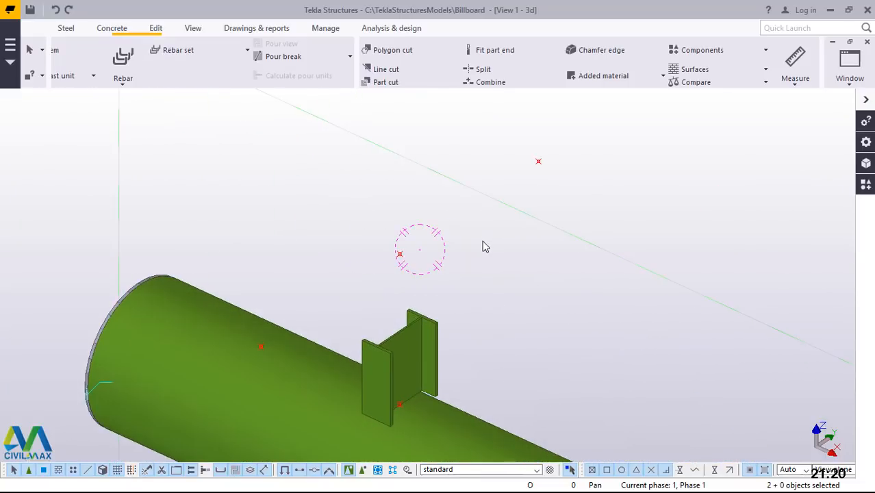
scroll(370, 384, "up", 10)
scroll(348, 384, "up", 5)
scroll(348, 322, "down", 5)
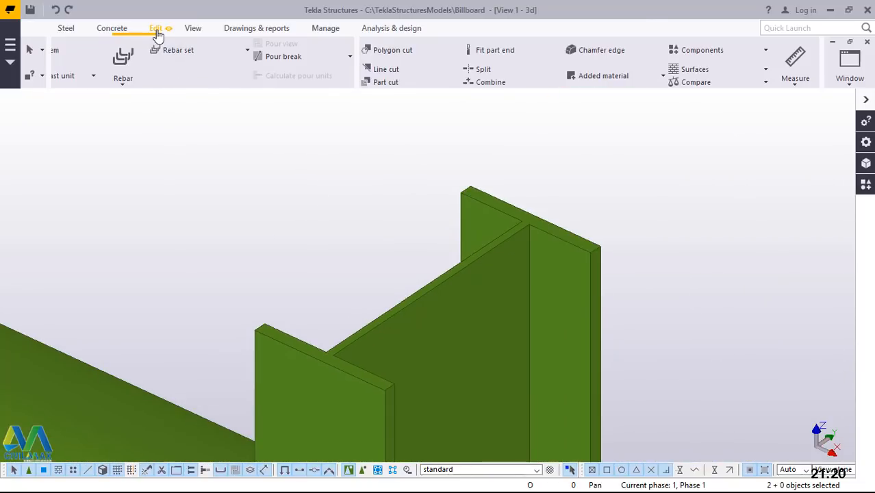
scroll(715, 79, "down", 3)
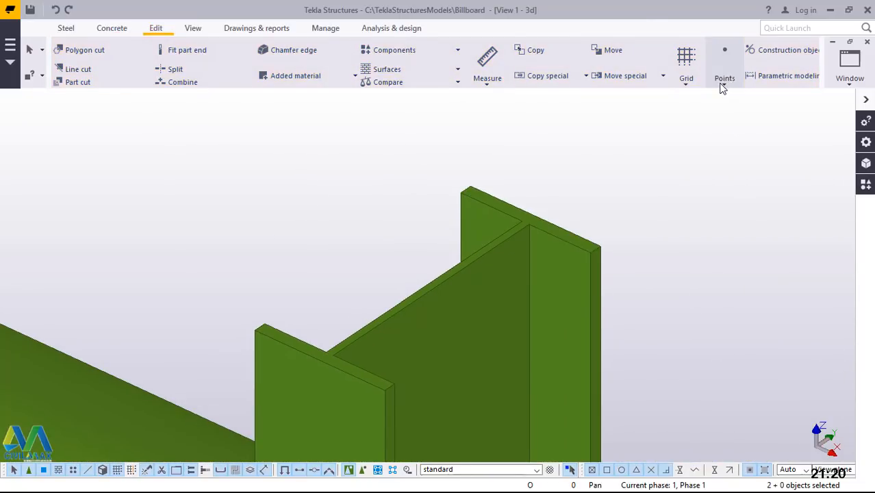
left_click(724, 76)
left_click(732, 103)
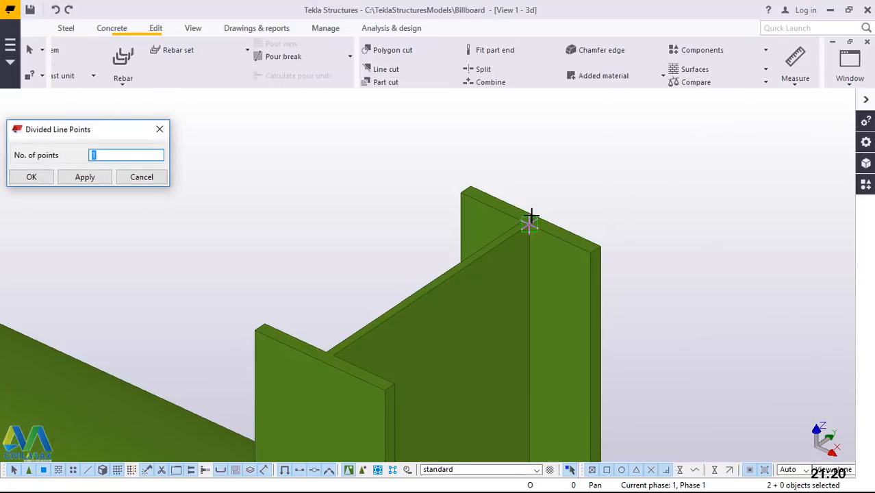
scroll(532, 213, "up", 3)
scroll(537, 209, "up", 2)
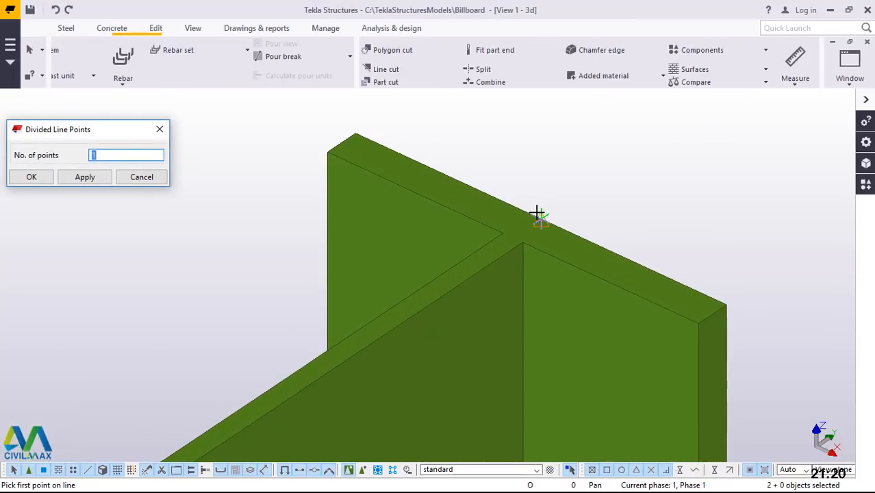
left_click(537, 212)
scroll(520, 192, "down", 3)
scroll(335, 329, "up", 3)
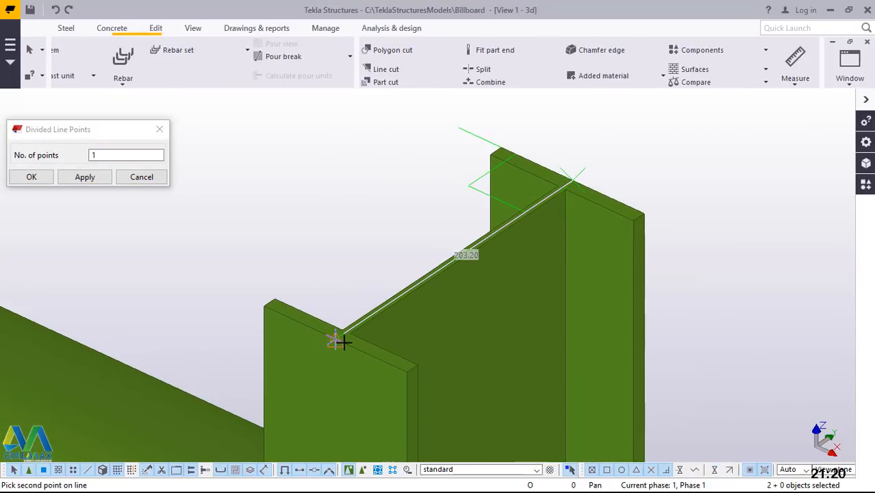
scroll(339, 341, "up", 2)
left_click(369, 345)
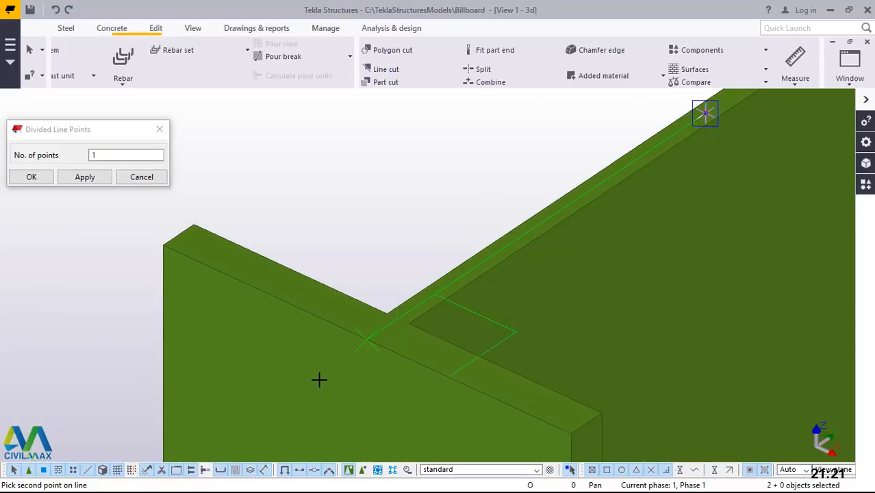
scroll(321, 377, "down", 2)
right_click(387, 171)
left_click(416, 180)
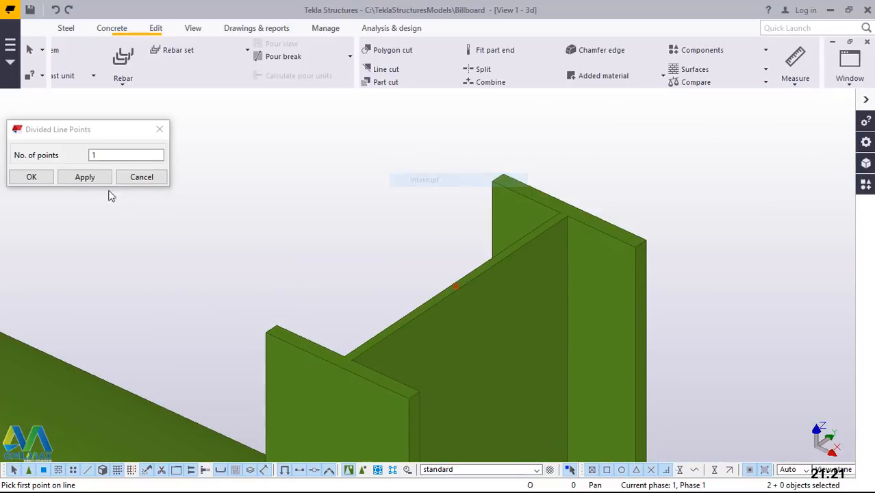
left_click(31, 177)
scroll(319, 304, "down", 6)
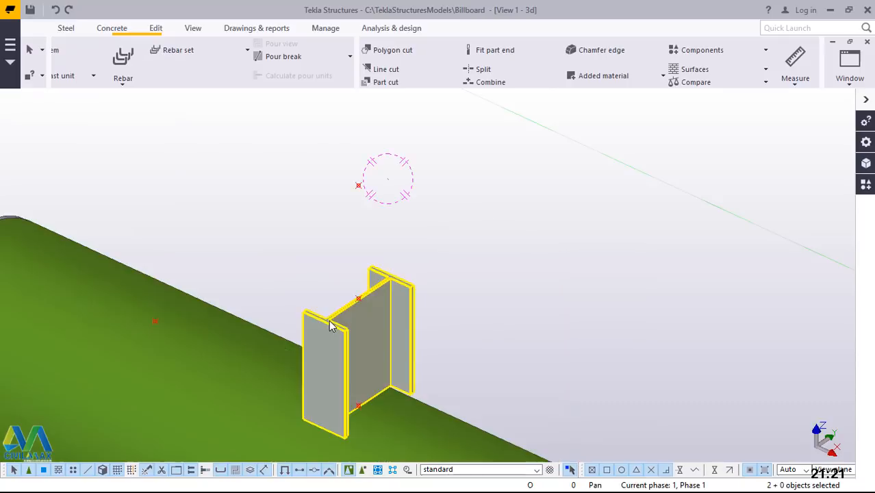
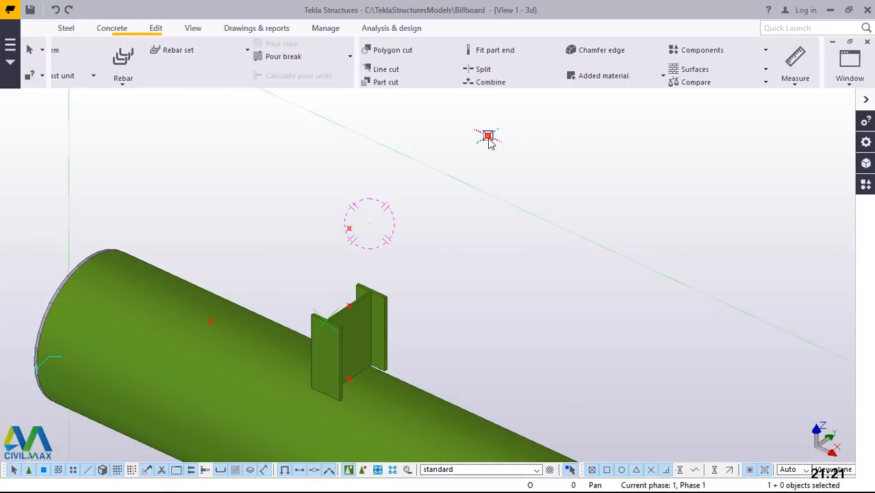
Step: Move the two construction points on either side of the first post down from the point above it to its new top midpoint
right_click(594, 150)
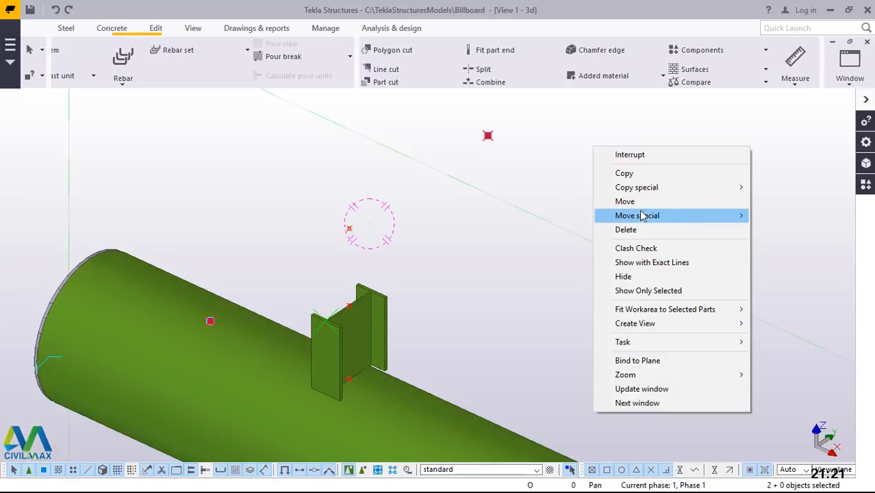
left_click(639, 201)
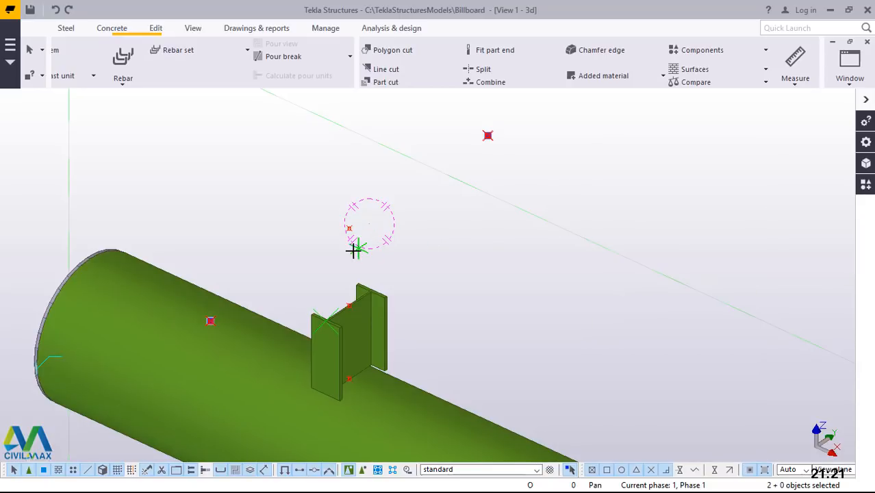
scroll(357, 233, "up", 1)
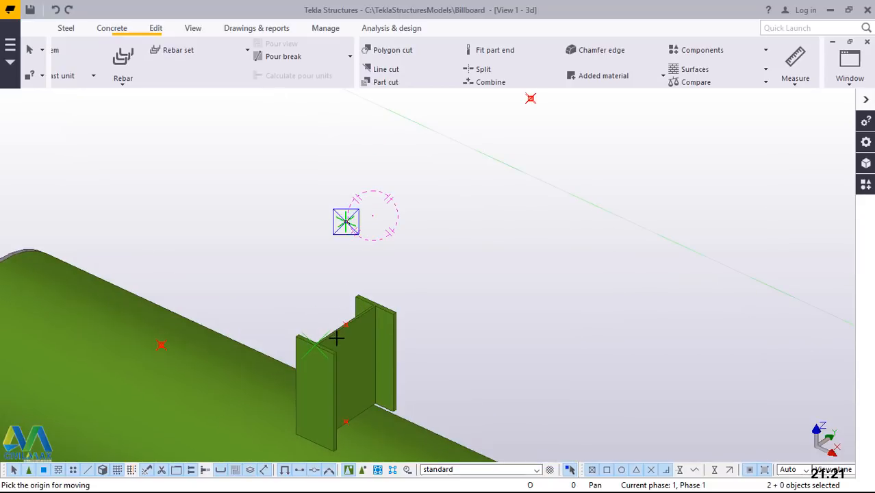
scroll(339, 329, "up", 2)
scroll(357, 315, "up", 3)
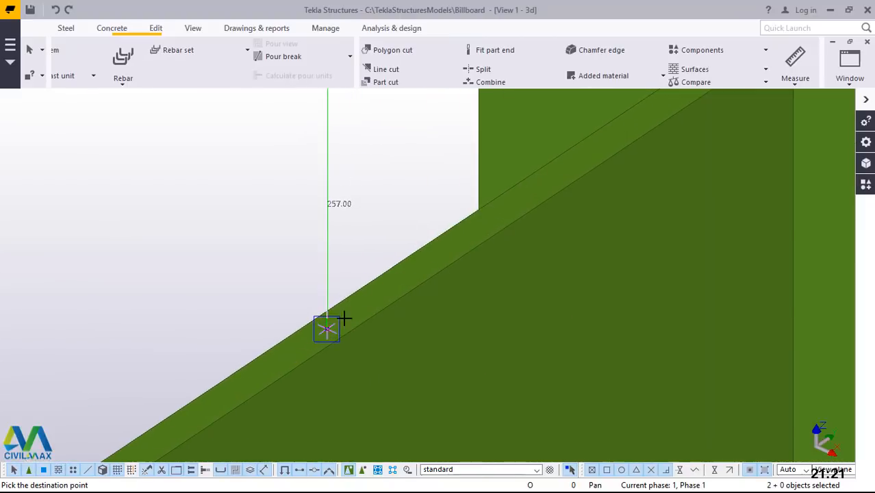
left_click(327, 328)
right_click(303, 191)
left_click(313, 200)
scroll(305, 284, "down", 5)
scroll(292, 315, "down", 5)
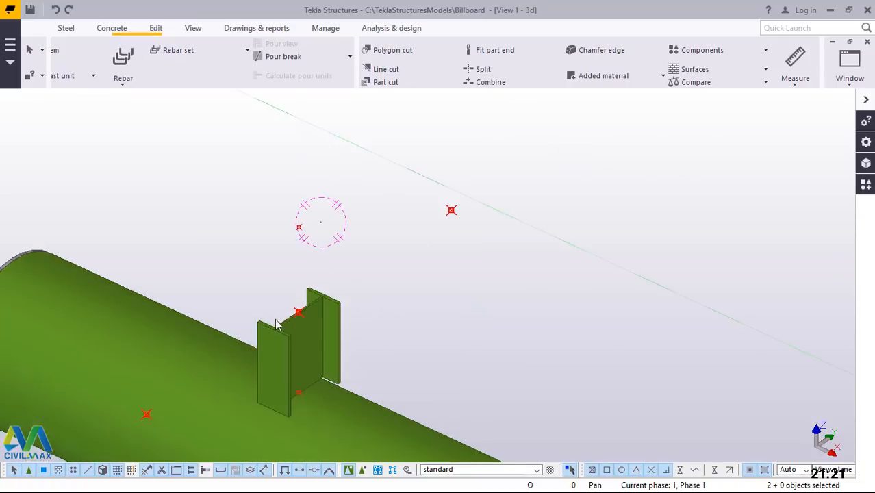
scroll(276, 355, "down", 2)
left_click(356, 304)
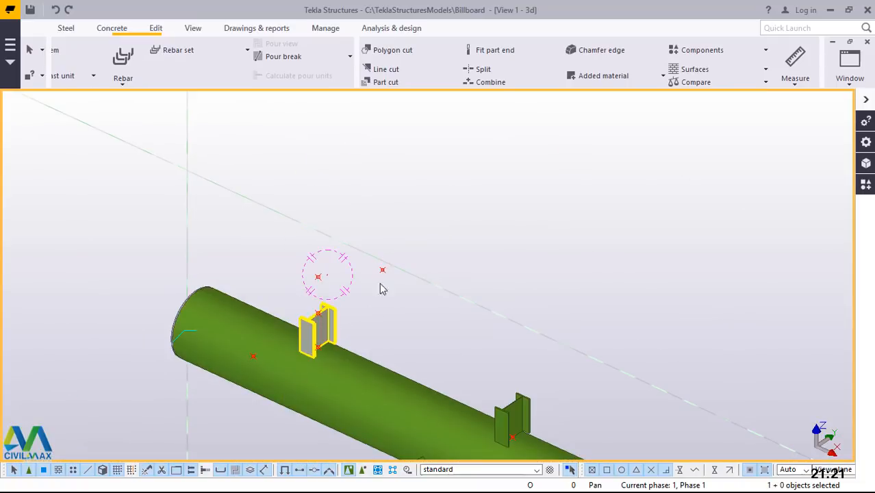
Step: Model a steel beam across the top of the first post between the two lowered construction points
left_click(69, 30)
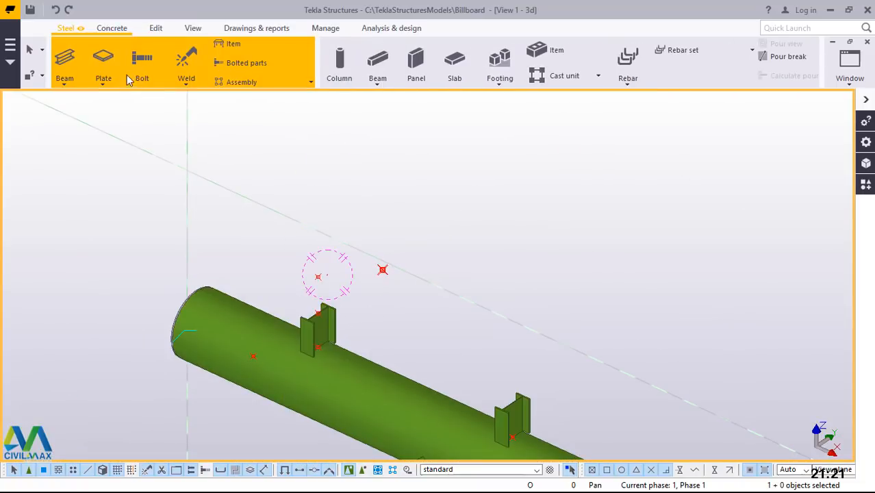
left_click(112, 88)
left_click(116, 103)
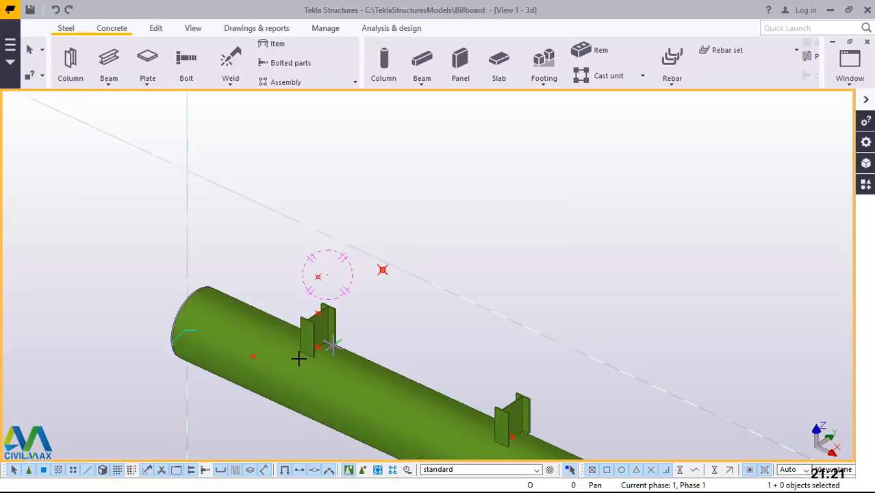
scroll(245, 359, "up", 3)
scroll(209, 354, "up", 2)
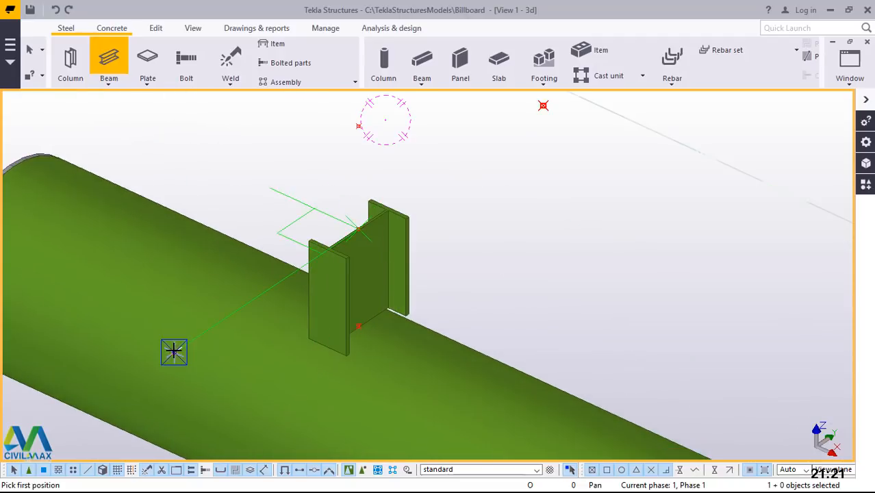
left_click(174, 352)
scroll(219, 386, "down", 8)
scroll(374, 251, "up", 13)
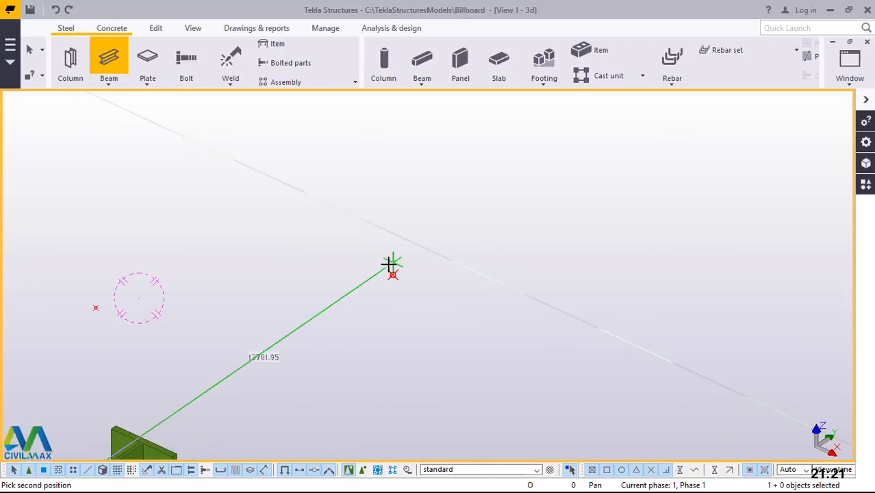
left_click(393, 275)
right_click(533, 148)
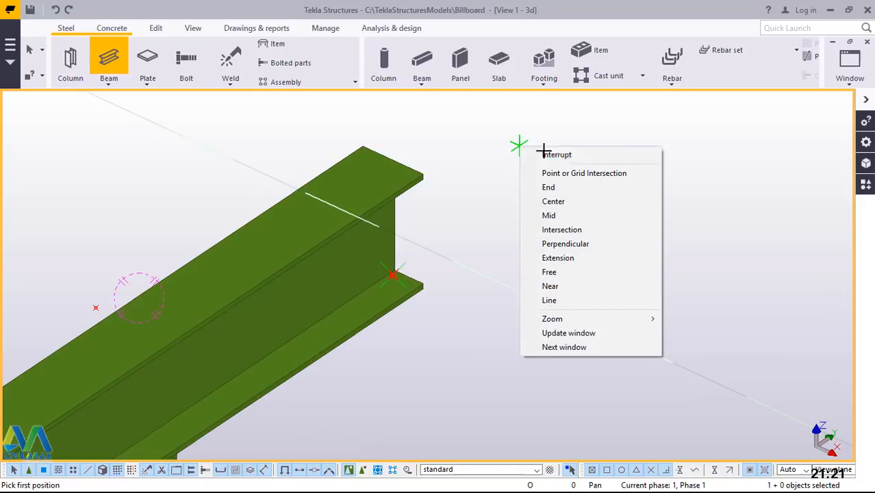
left_click(546, 152)
scroll(425, 242, "down", 2)
scroll(191, 235, "down", 5)
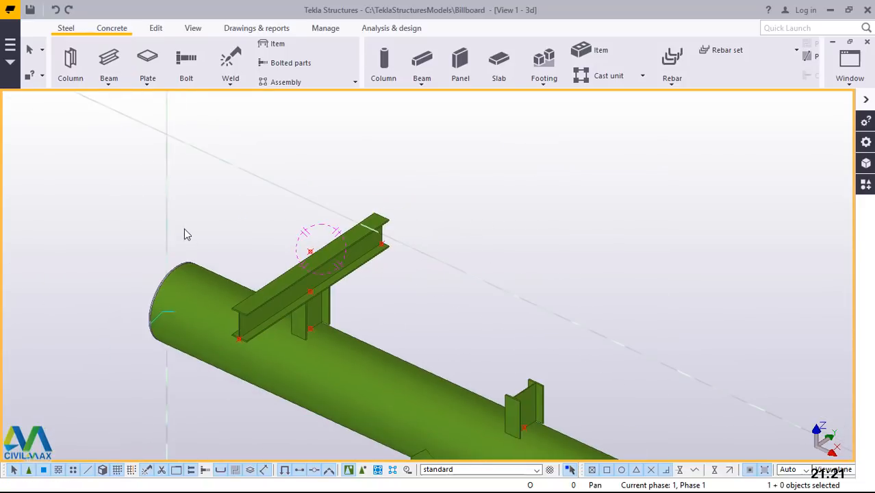
Step: Model a 3200 mm steel beam across the top of the last post between its two lowered construction points
scroll(413, 287, "down", 1)
scroll(469, 353, "up", 2)
scroll(451, 388, "up", 2)
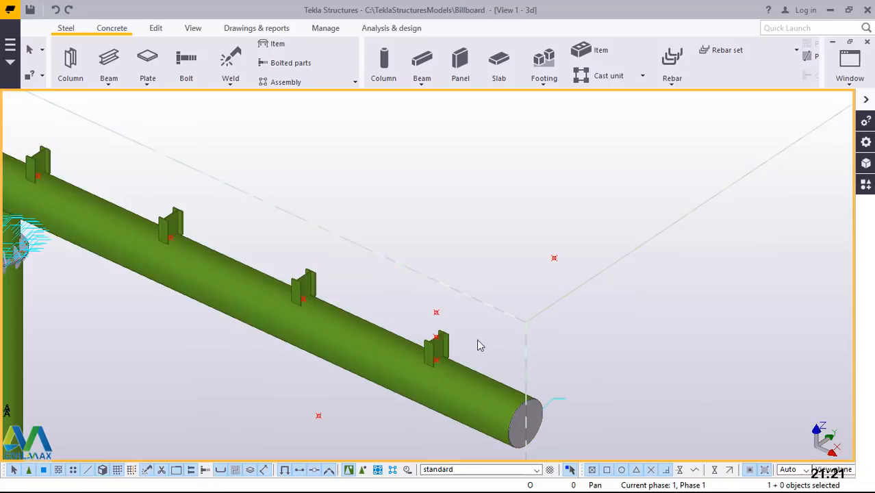
left_click(108, 81)
left_click(122, 105)
left_click(318, 416)
scroll(577, 258, "up", 5)
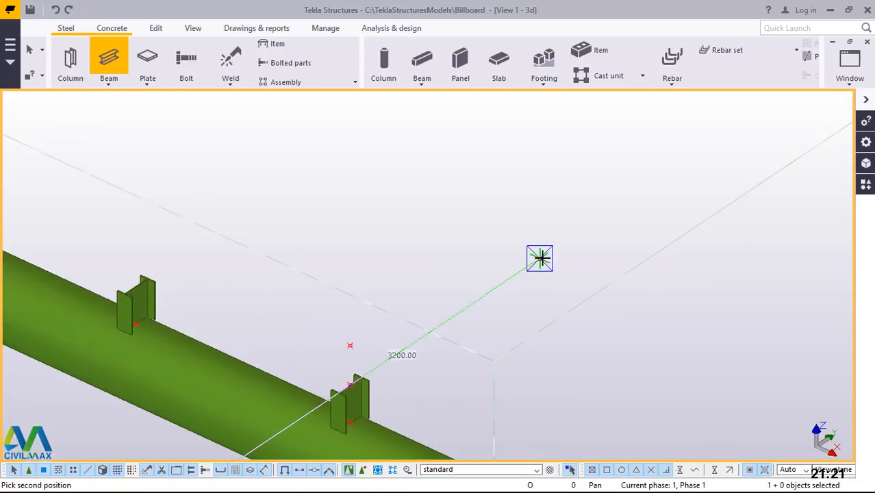
left_click(540, 259)
right_click(571, 176)
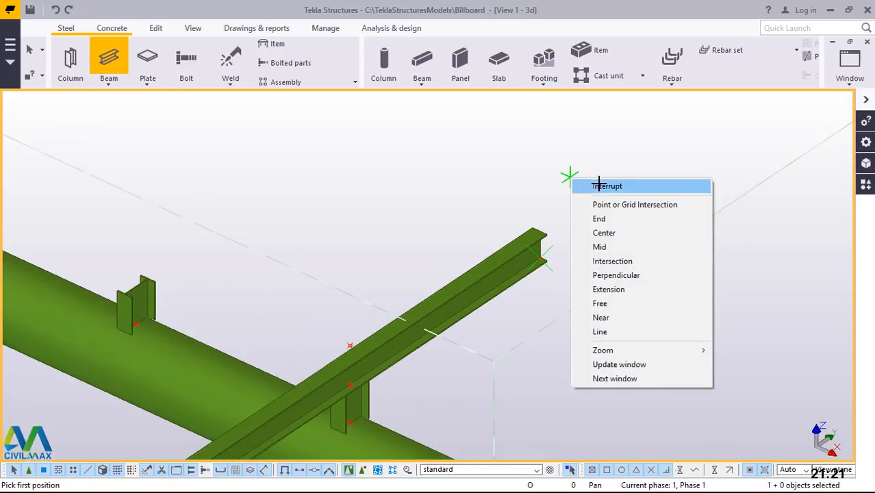
left_click(595, 183)
scroll(417, 296, "down", 3)
scroll(538, 187, "down", 2)
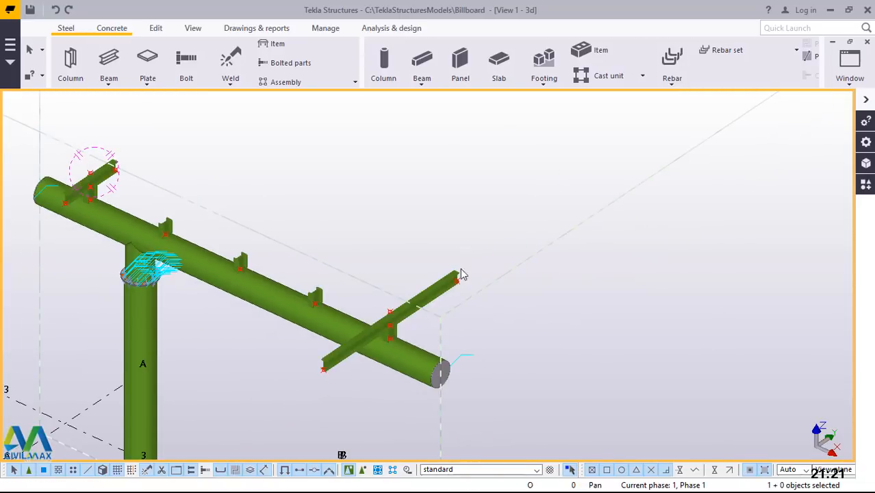
Step: Examine the crossbeams on the first and last posts and the bare posts between them
scroll(493, 279, "down", 2)
scroll(274, 209, "up", 5)
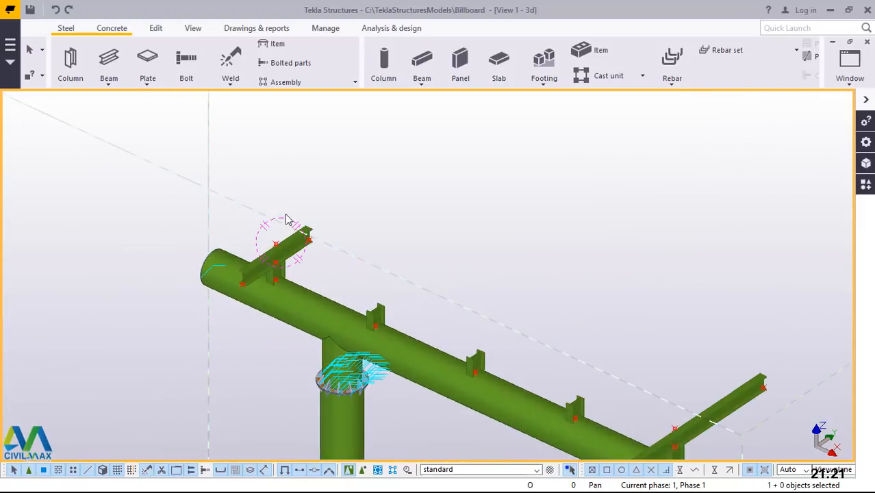
scroll(292, 221, "down", 6)
scroll(296, 256, "up", 3)
scroll(296, 256, "up", 4)
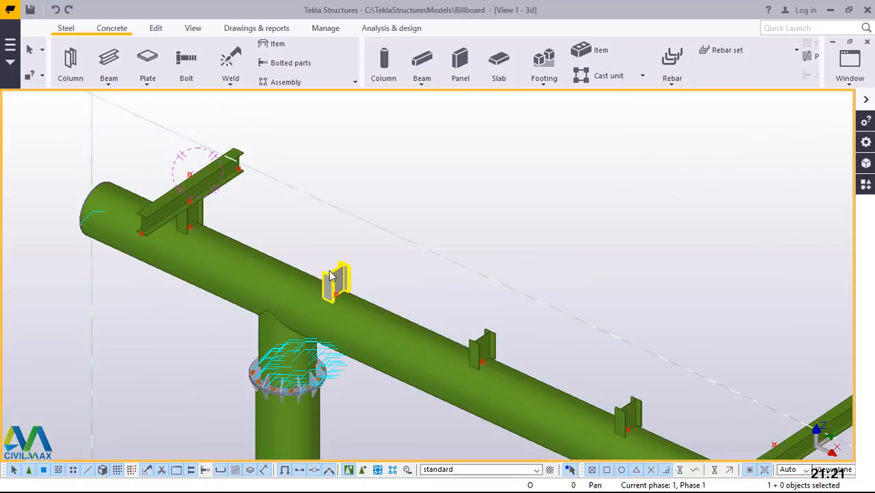
scroll(332, 277, "down", 2)
scroll(326, 255, "down", 3)
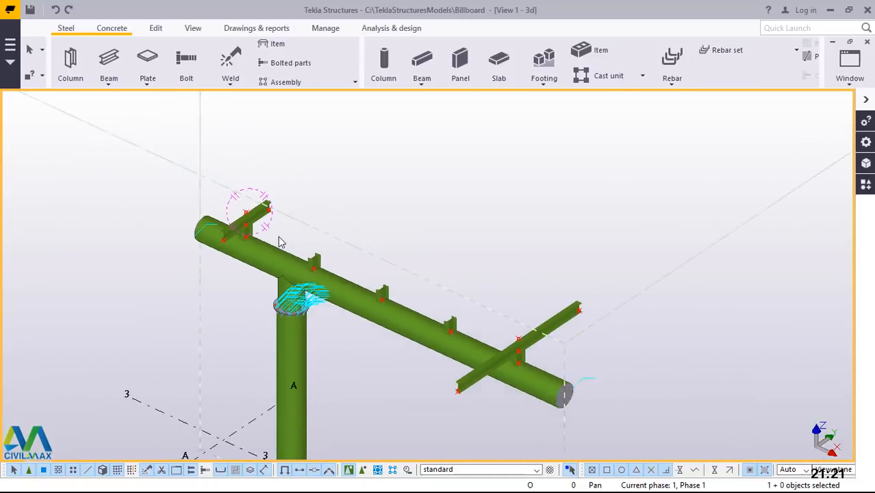
scroll(500, 322, "up", 3)
scroll(538, 301, "up", 2)
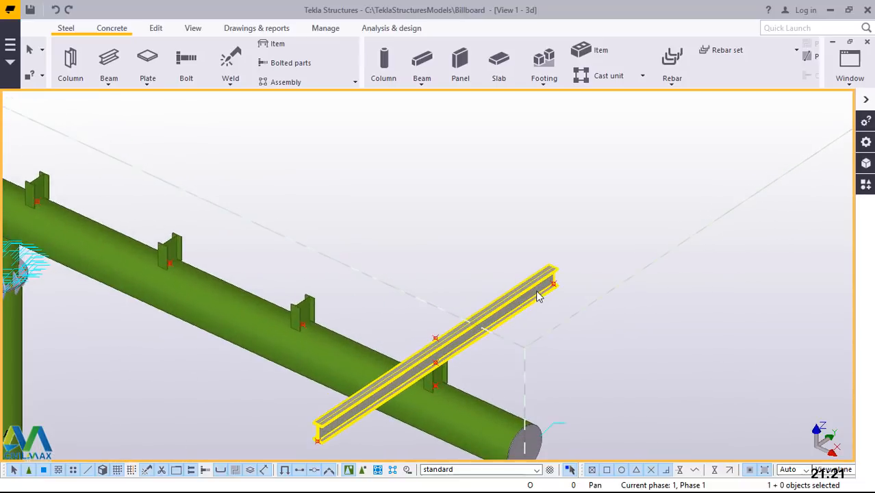
scroll(486, 294, "down", 4)
scroll(498, 298, "up", 2)
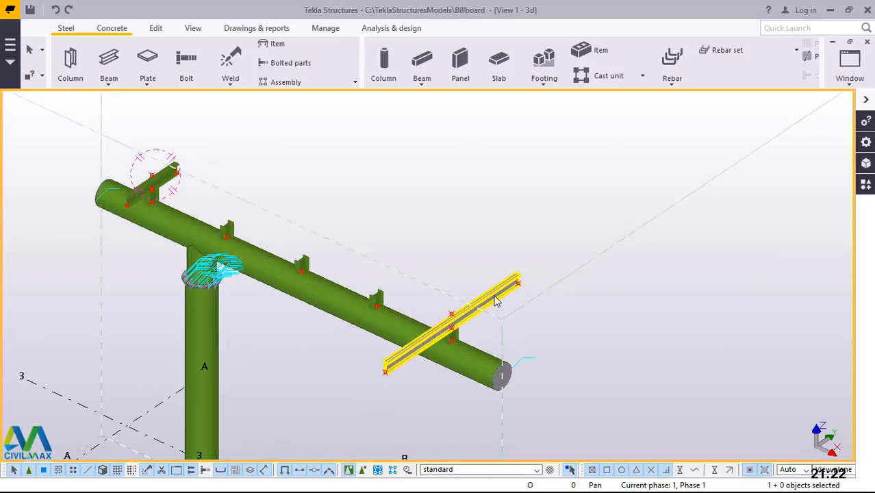
Step: Copy the last post's crossbeam linearly with dX -1500, dY 0, dZ 0 and 4 copies, and delete the copy over the first post
left_click(503, 300)
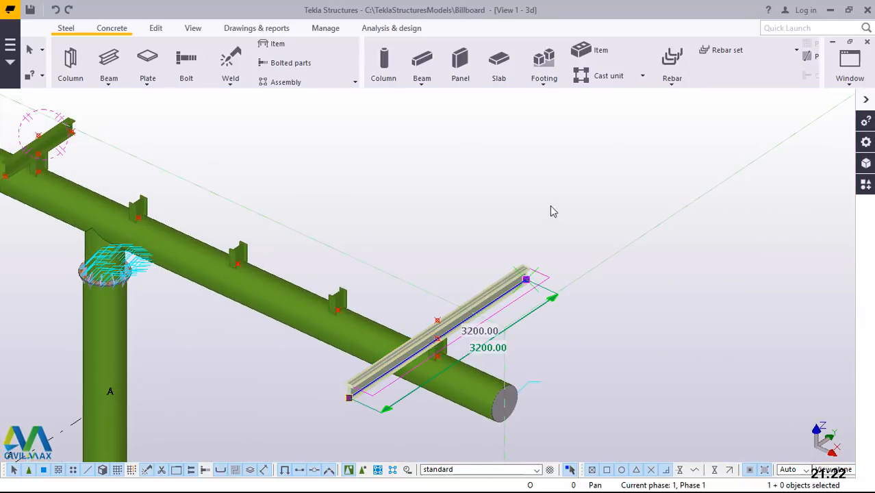
right_click(541, 173)
mouse_move(607, 238)
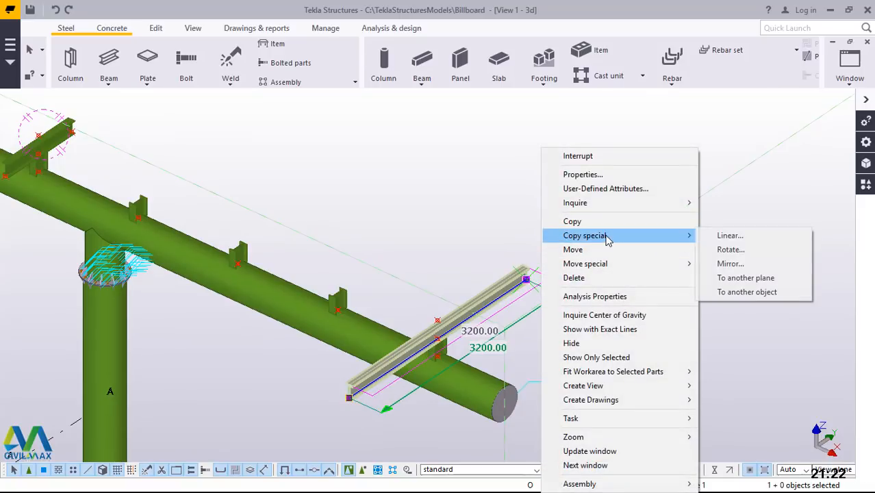
left_click(728, 236)
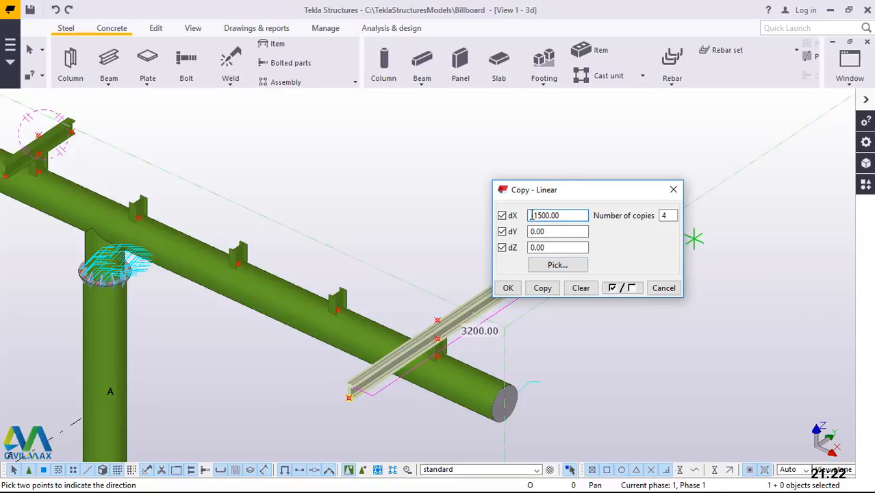
left_click(545, 290)
left_click(507, 288)
right_click(463, 135)
left_click(496, 144)
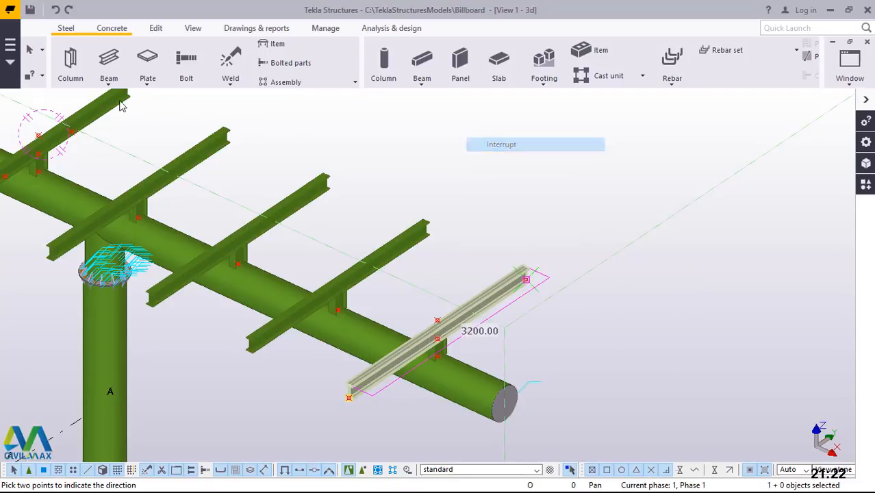
left_click(128, 98)
key("Delete")
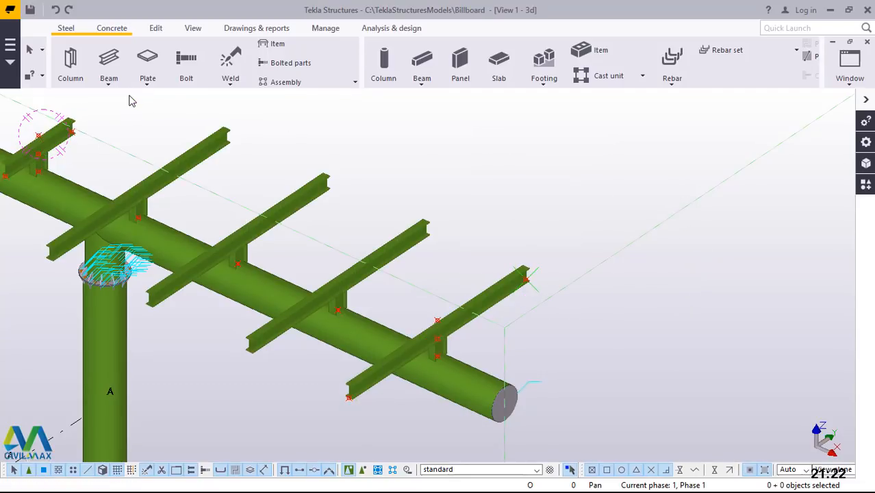
Step: Model a steel beam across the near ends of the crossbeams, from the first crossbeam's top flange corner to the last crossbeam's outer top flange corner
scroll(242, 202, "down", 3)
scroll(113, 195, "up", 3)
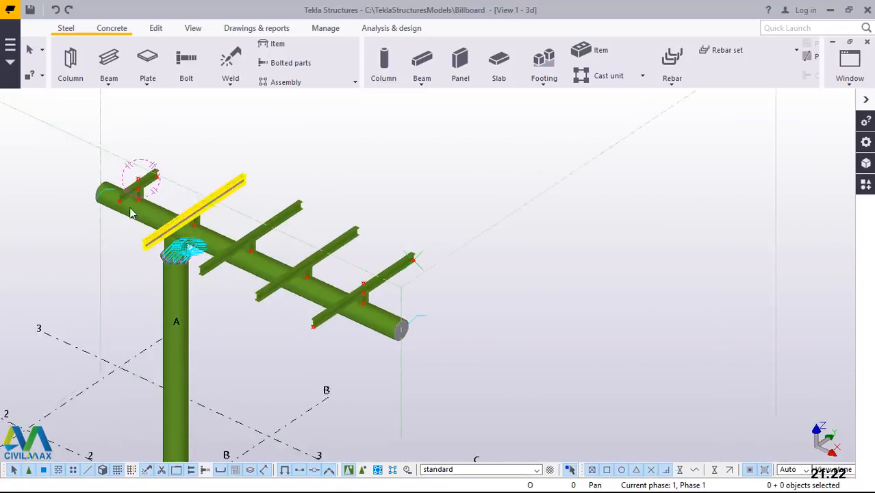
scroll(109, 194, "up", 5)
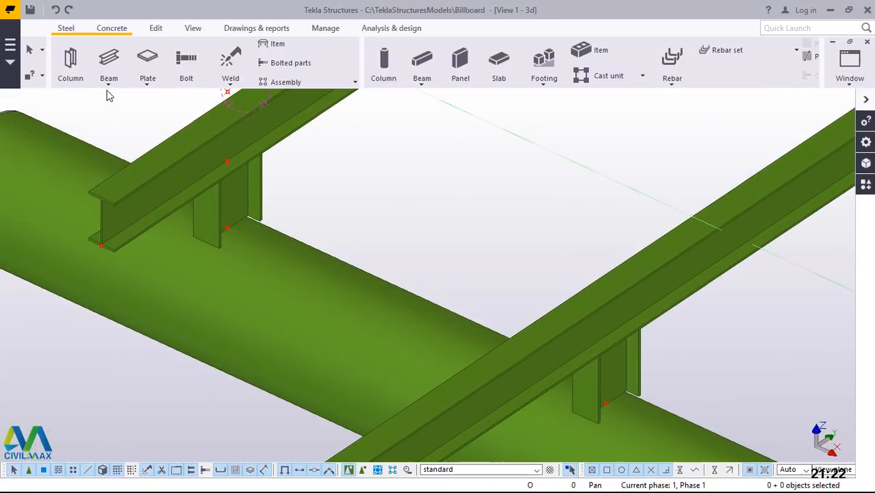
left_click(110, 85)
left_click(99, 205)
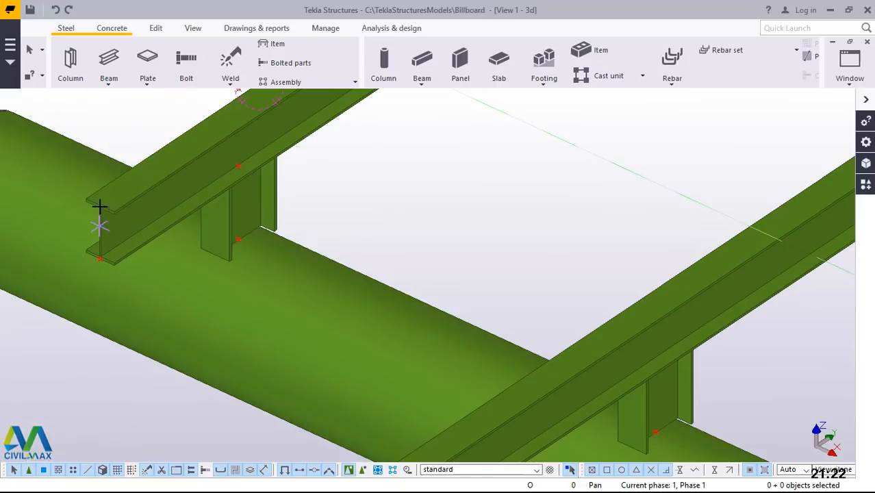
scroll(96, 202, "up", 5)
scroll(55, 186, "up", 5)
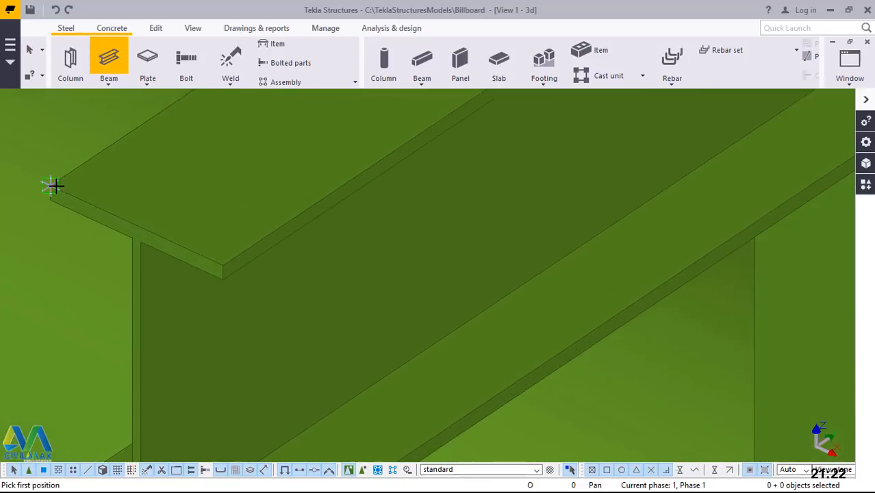
left_click(95, 184)
scroll(98, 186, "down", 5)
scroll(127, 176, "down", 5)
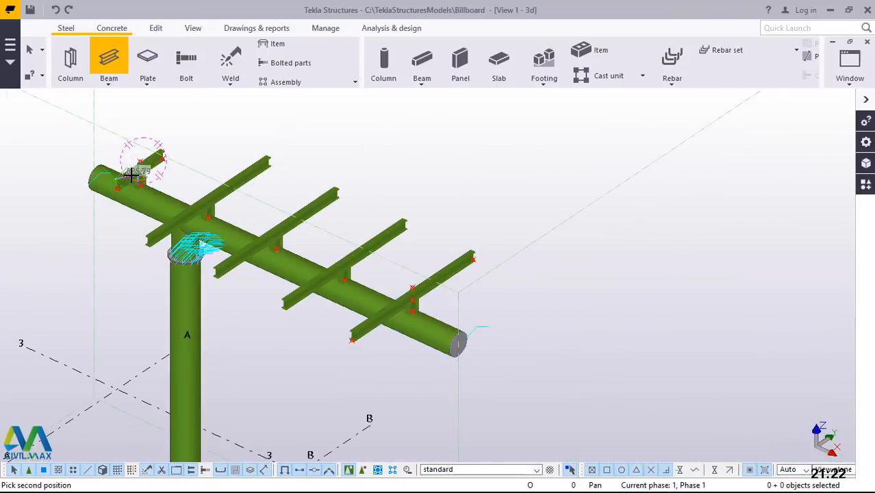
scroll(336, 305, "up", 5)
scroll(340, 306, "up", 2)
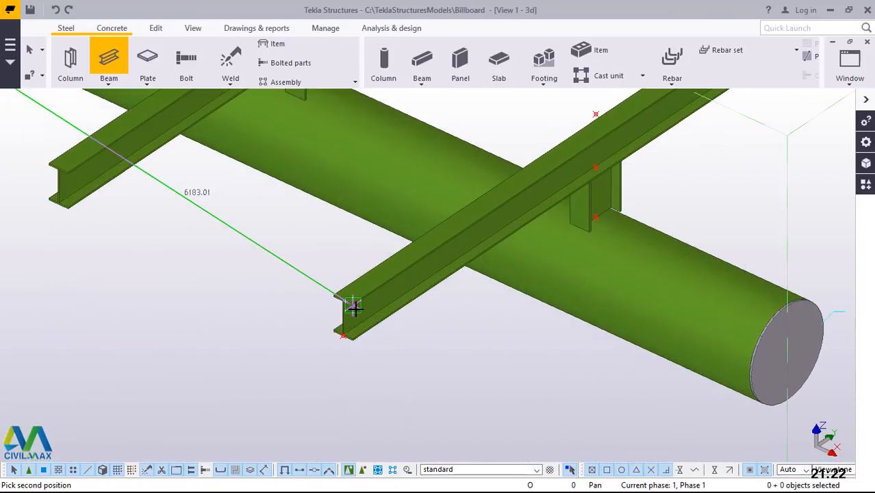
scroll(351, 302, "up", 8)
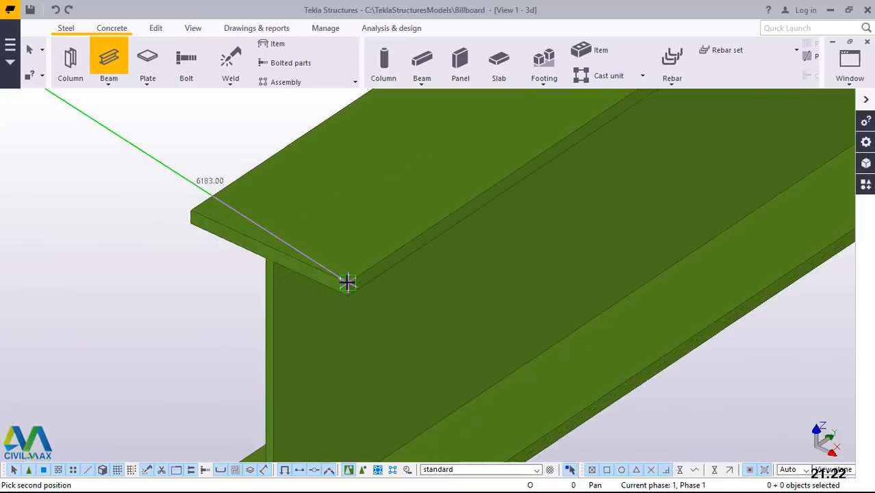
left_click(347, 282)
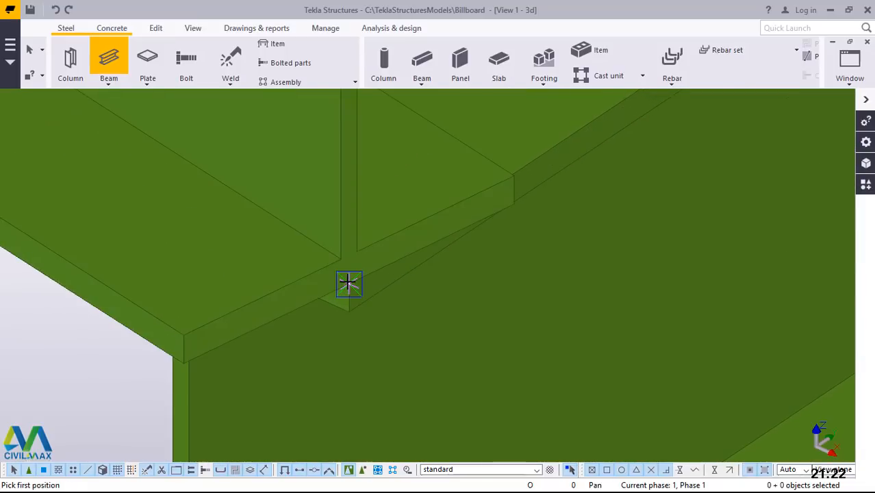
right_click(302, 160)
left_click(336, 170)
scroll(351, 262, "down", 8)
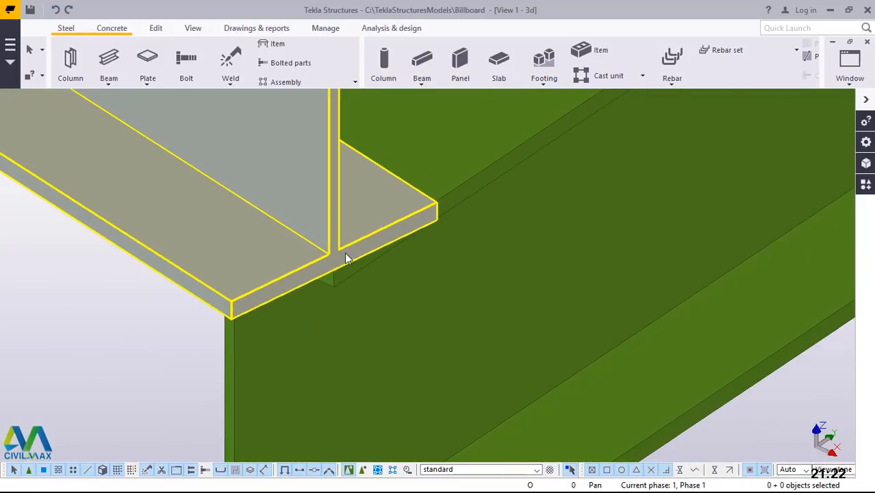
Step: Set the near longitudinal beam's depth position to Behind so its top lines up with the crossbeams
scroll(346, 219, "down", 1)
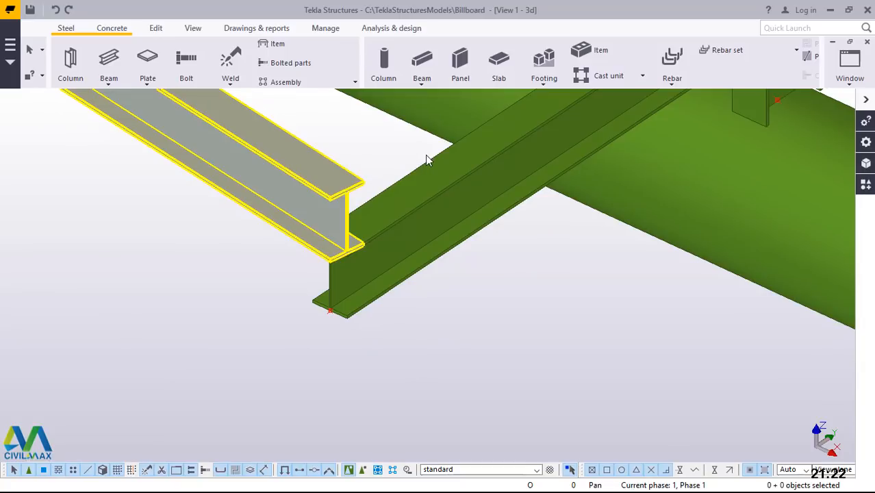
left_click(538, 152)
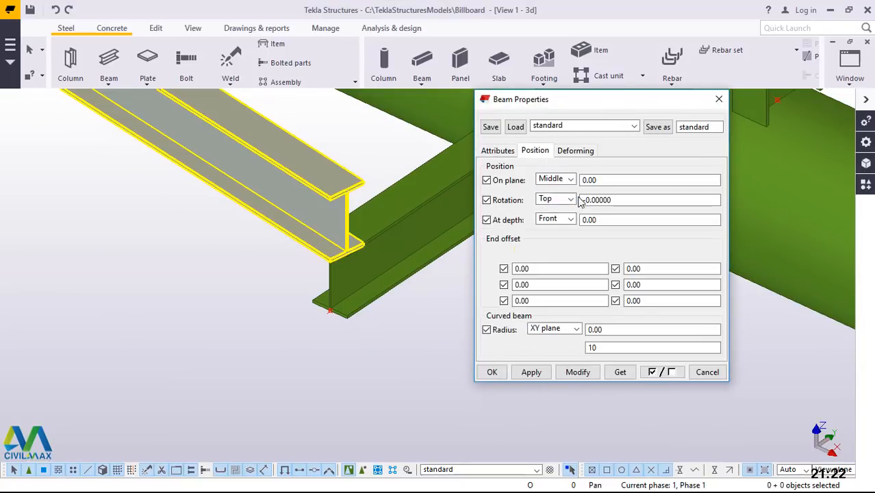
left_click(565, 253)
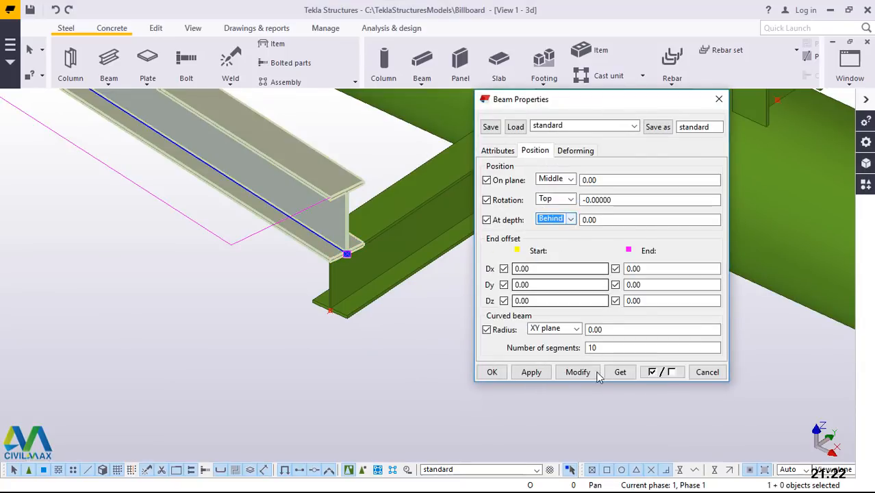
left_click(587, 376)
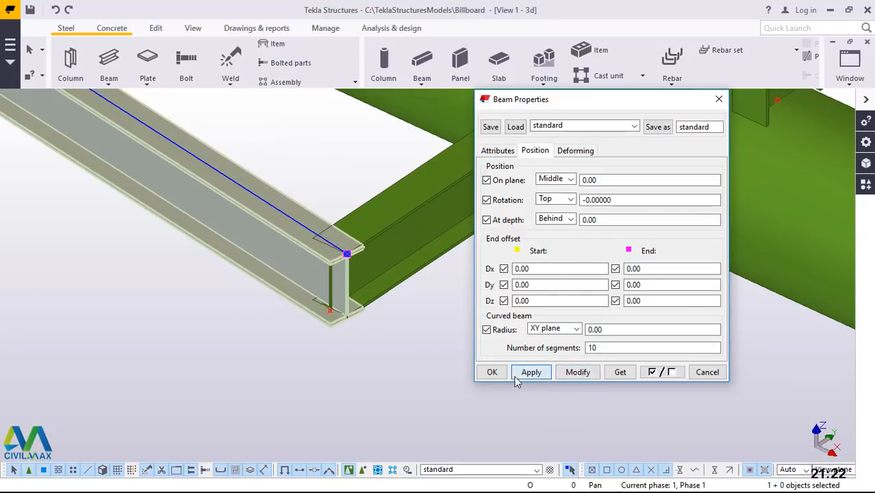
left_click(493, 372)
Step: Mirror-copy the near longitudinal beam about grid line 2, from A to C (X0 0, Y0 3000, angle 0), onto the crossbeams' far ends
scroll(421, 363, "down", 4)
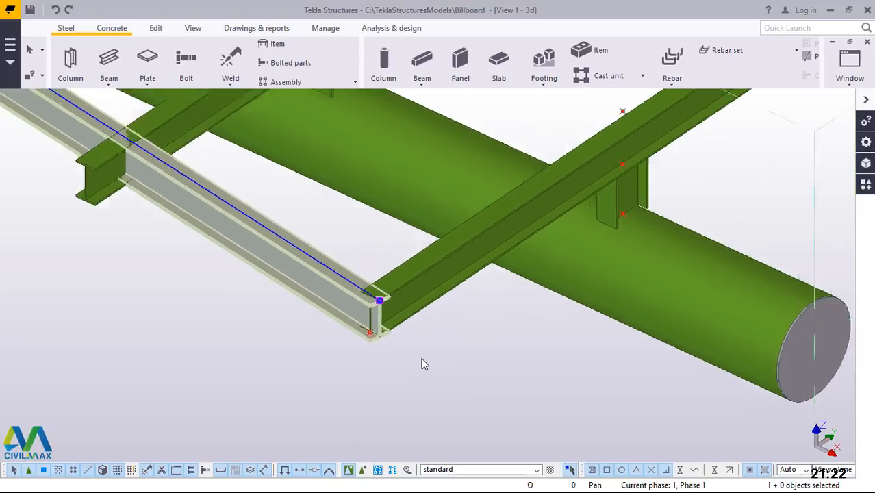
scroll(397, 334, "down", 3)
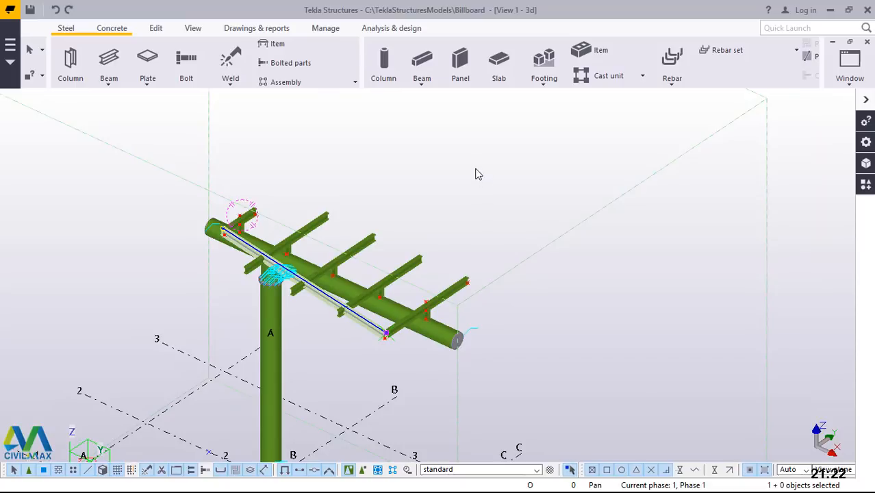
right_click(386, 136)
mouse_move(443, 228)
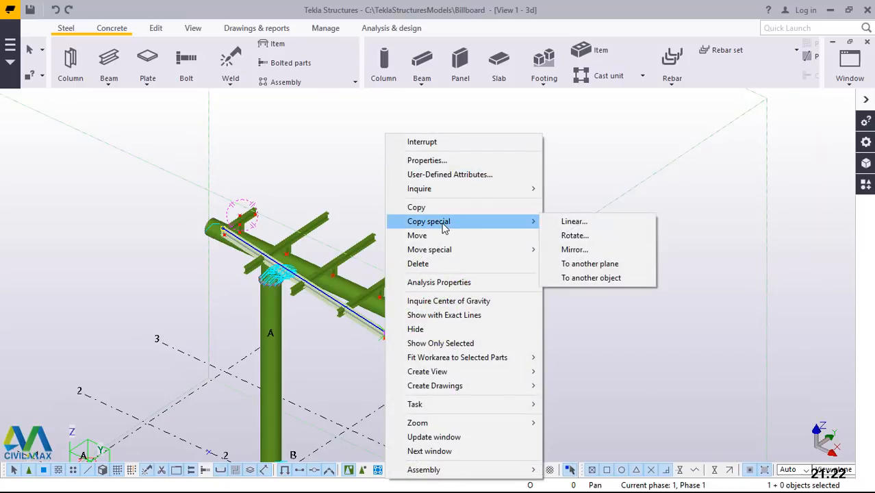
left_click(580, 250)
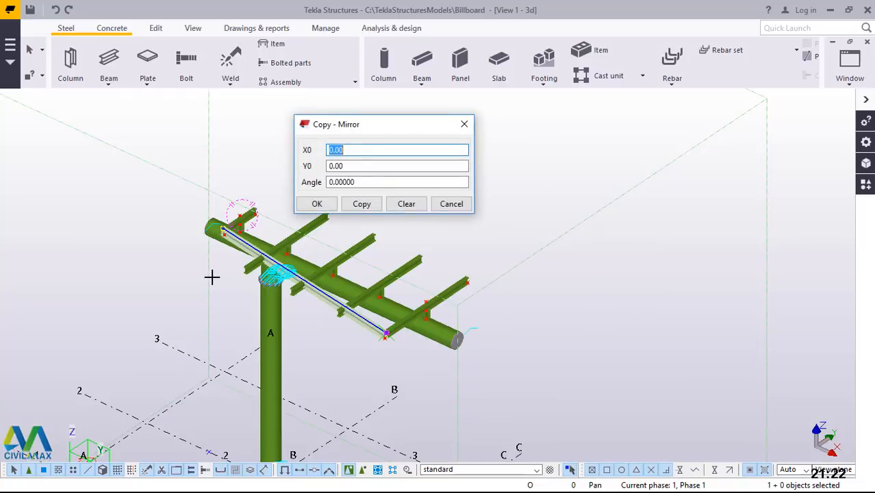
scroll(216, 268, "down", 2)
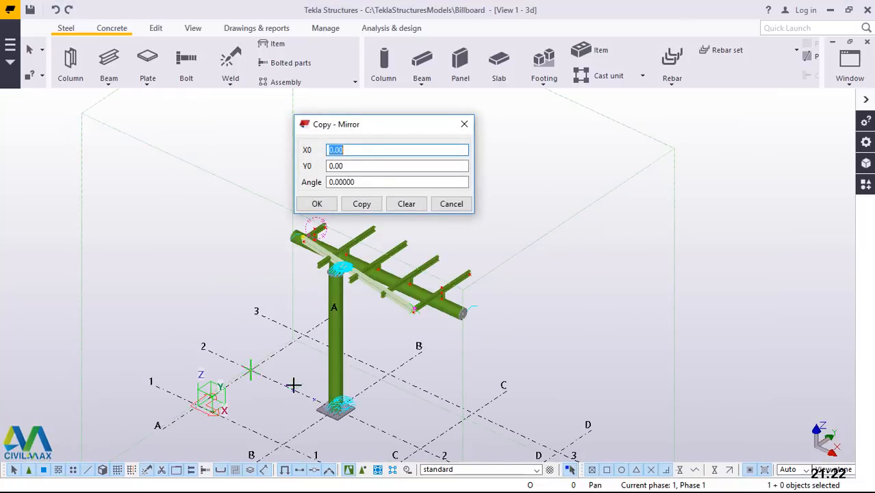
left_click(250, 370)
scroll(387, 414, "down", 2)
scroll(365, 422, "up", 3)
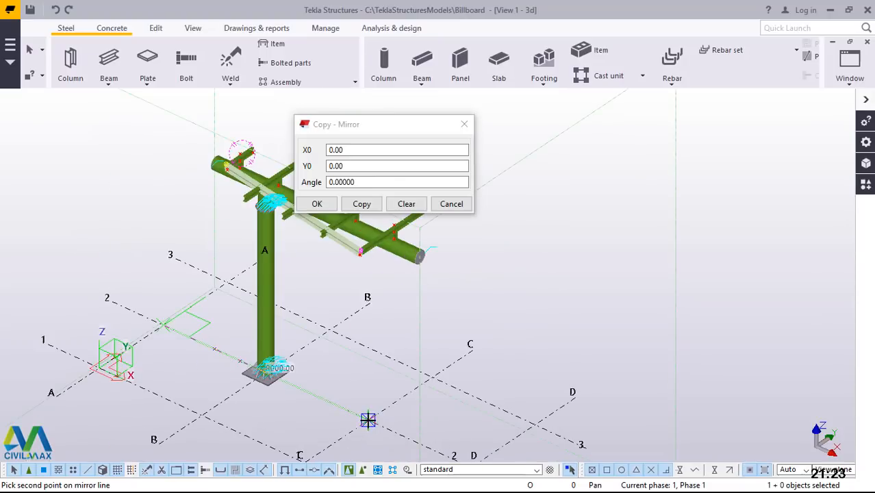
left_click(367, 420)
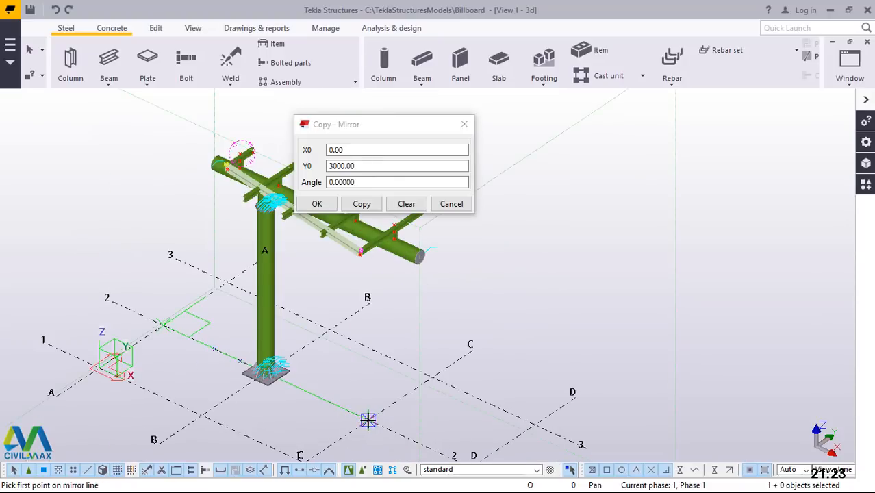
left_click(362, 205)
left_click(317, 204)
scroll(352, 161, "up", 1)
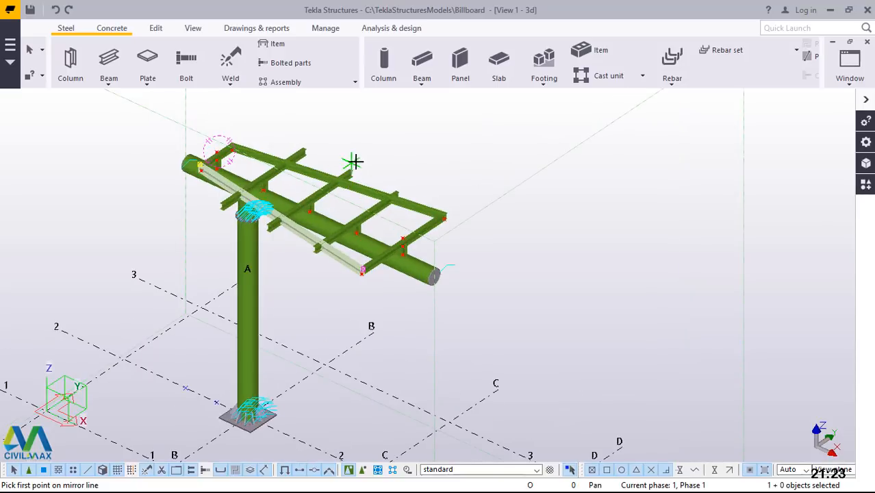
Step: Set the near longitudinal beam's on-plane position to Right so it sits outward at the crossbeam ends
scroll(381, 158, "up", 2)
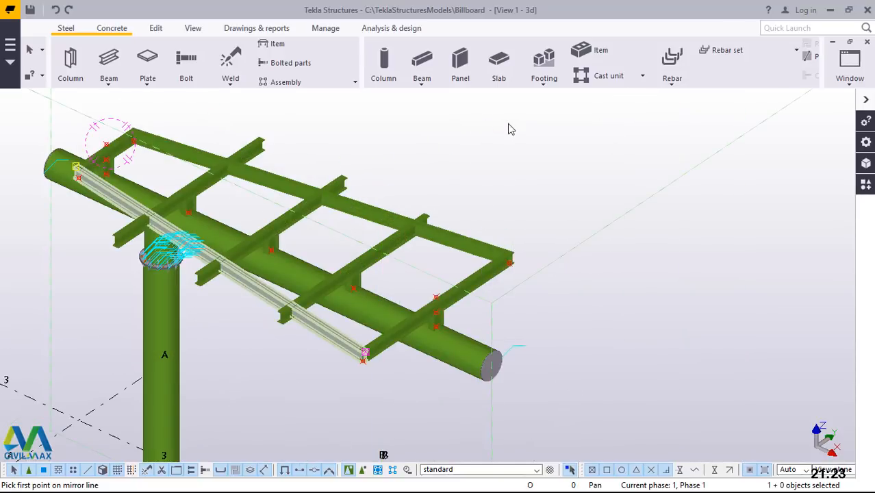
scroll(381, 350, "up", 2)
scroll(359, 345, "up", 2)
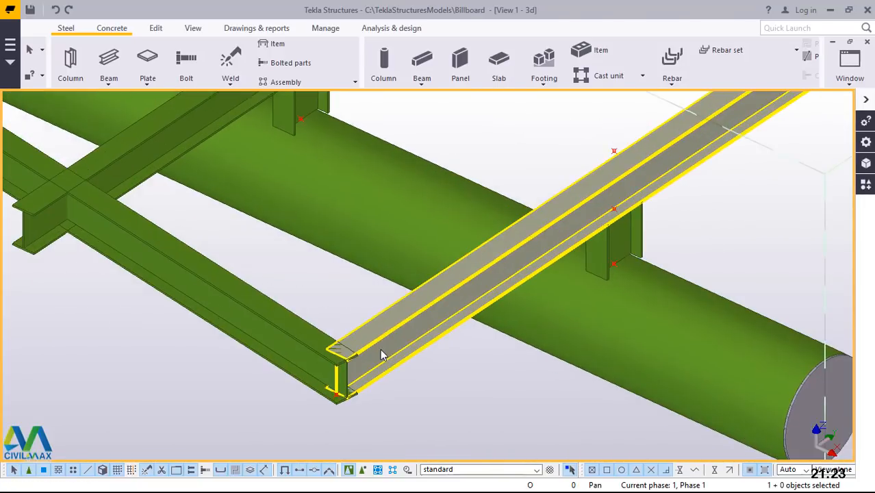
scroll(350, 355, "up", 2)
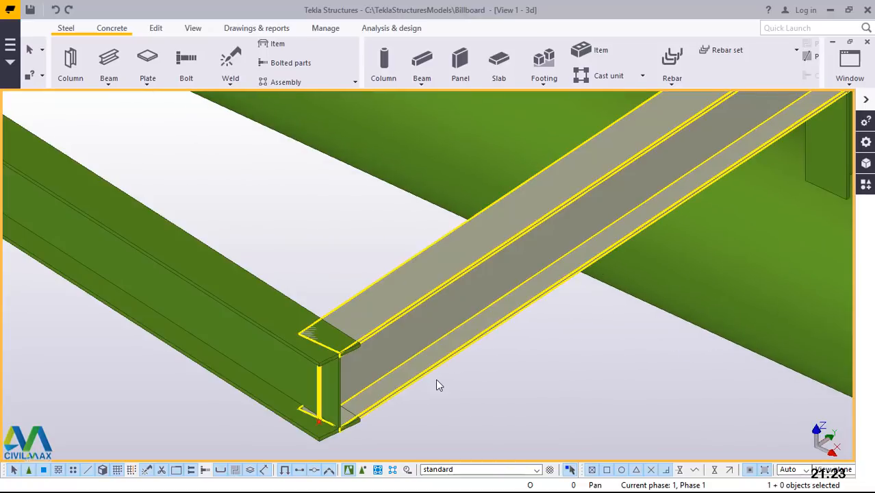
scroll(434, 380, "down", 8)
scroll(363, 365, "up", 1)
scroll(361, 365, "up", 1)
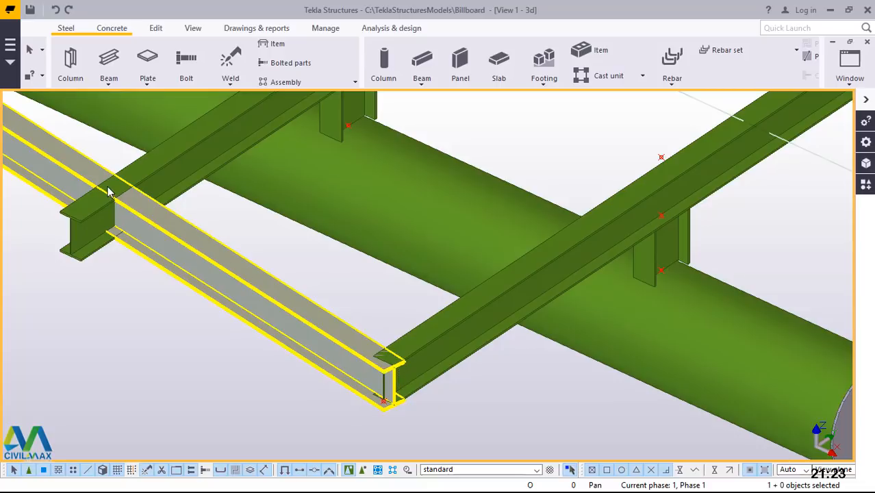
scroll(403, 359, "up", 4)
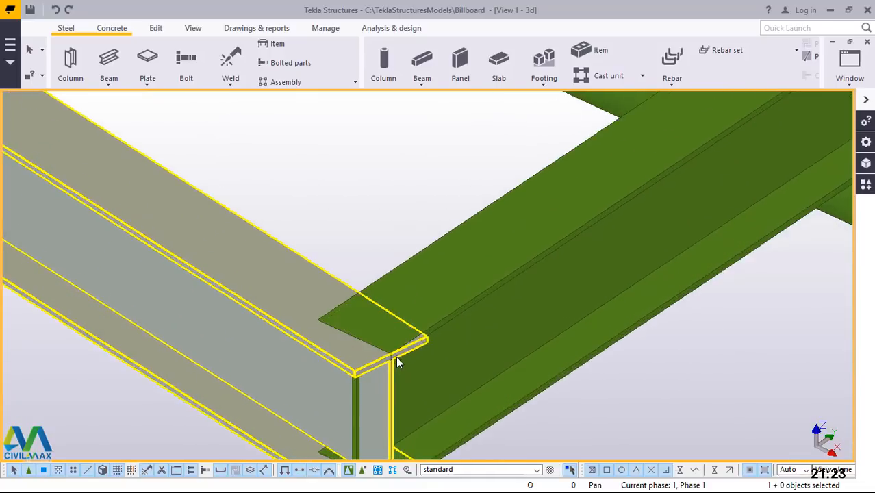
scroll(397, 357, "up", 3)
left_click(313, 349)
double_click(672, 177)
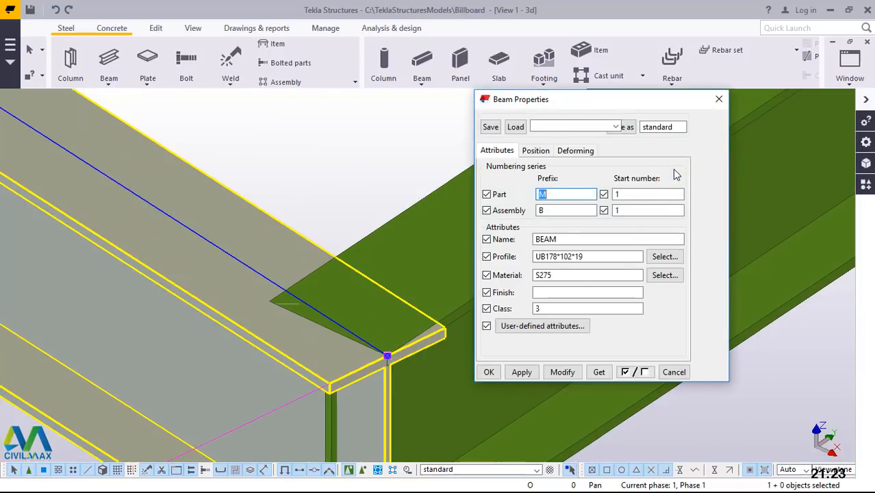
left_click(536, 152)
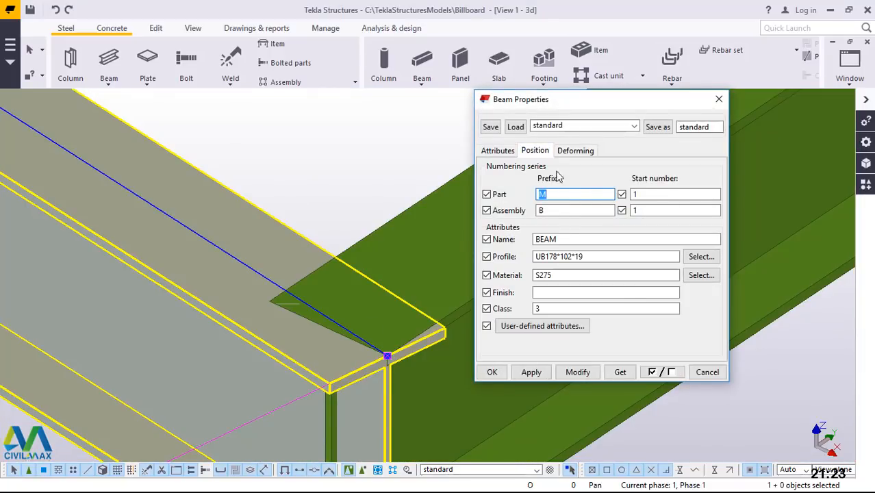
left_click(569, 181)
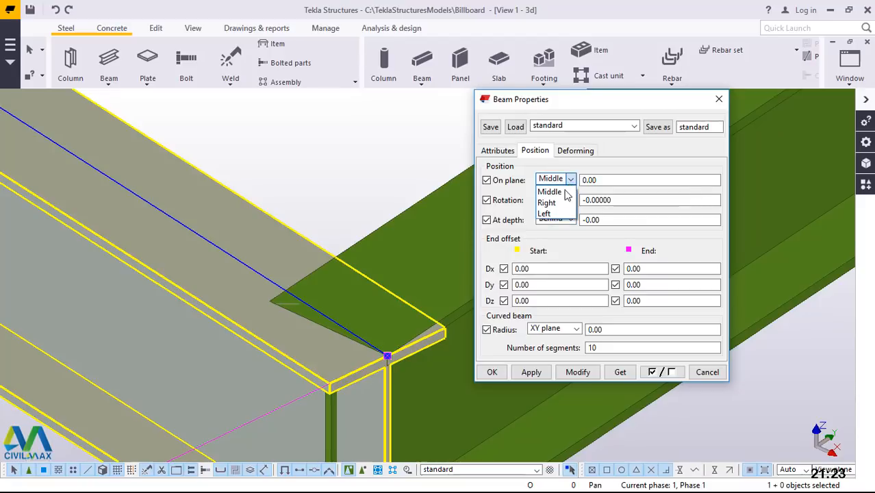
left_click(554, 204)
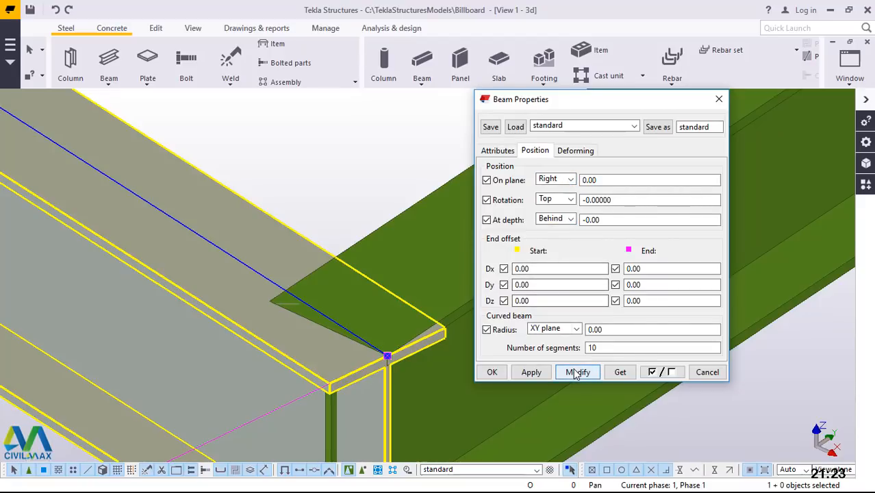
left_click(576, 373)
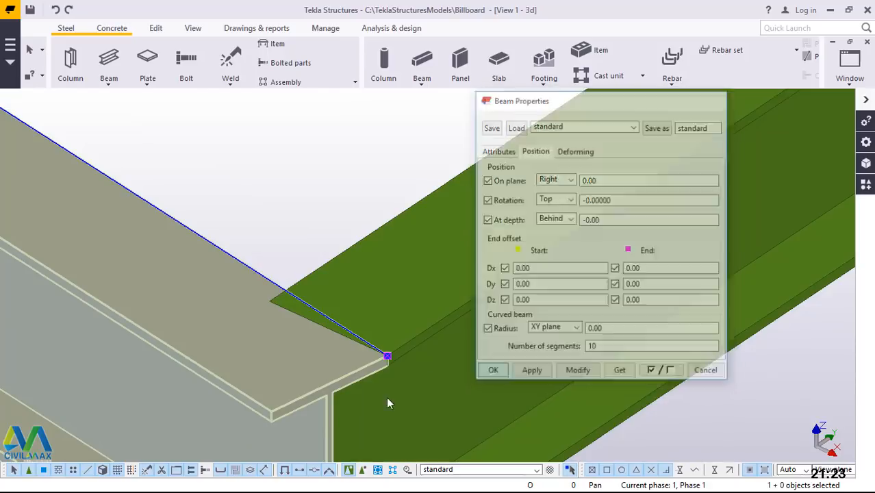
Step: Set the mirrored far longitudinal beam's on-plane position to Left
scroll(369, 393, "down", 8)
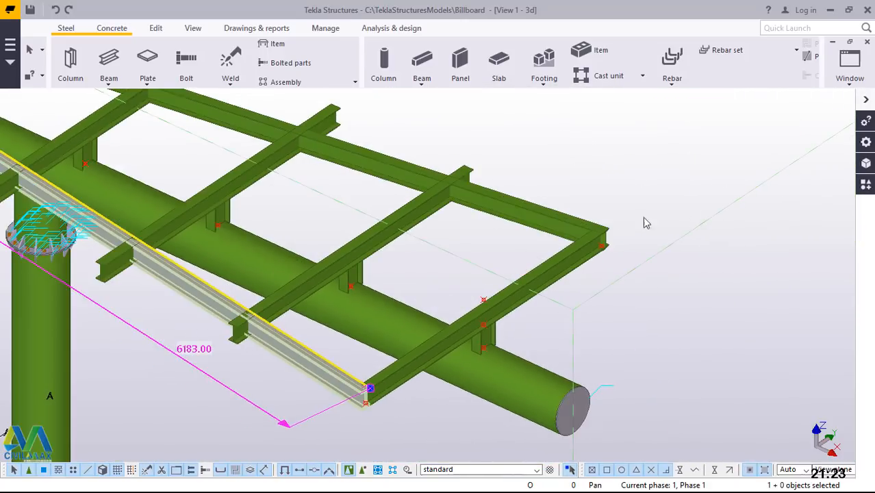
scroll(691, 223, "up", 10)
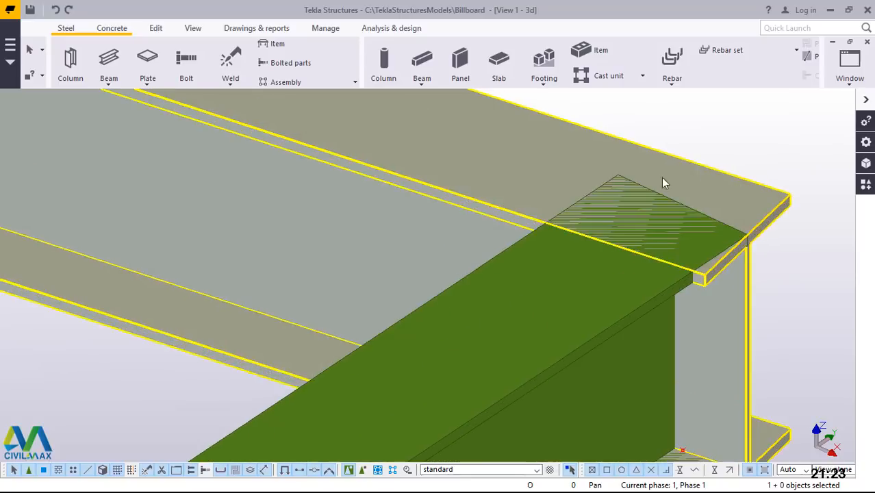
scroll(701, 172, "up", 2)
double_click(734, 133)
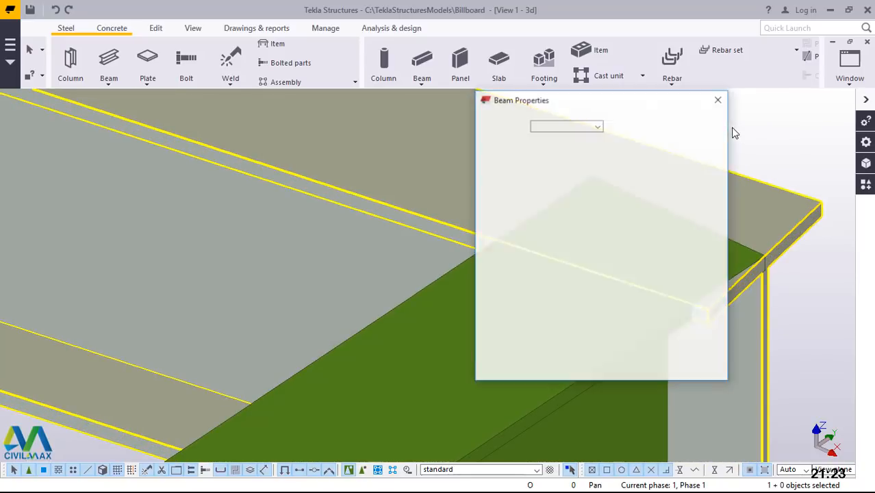
scroll(299, 315, "down", 3)
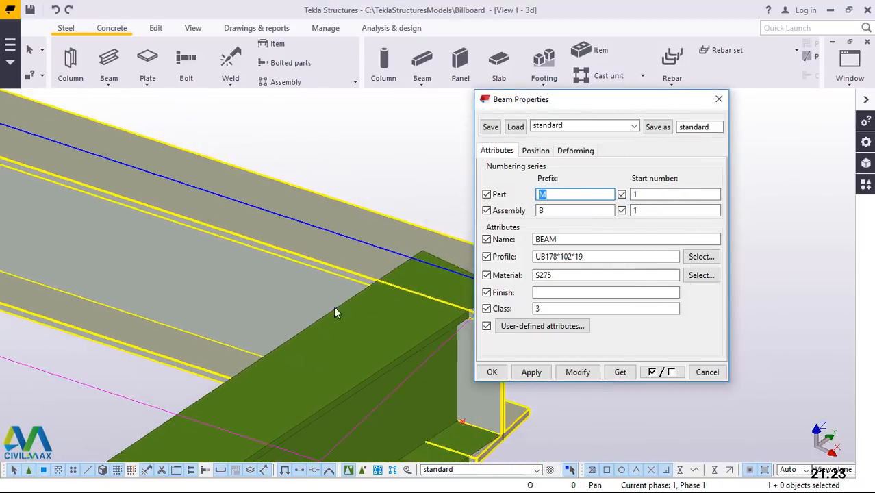
scroll(437, 281, "up", 3)
scroll(438, 283, "up", 1)
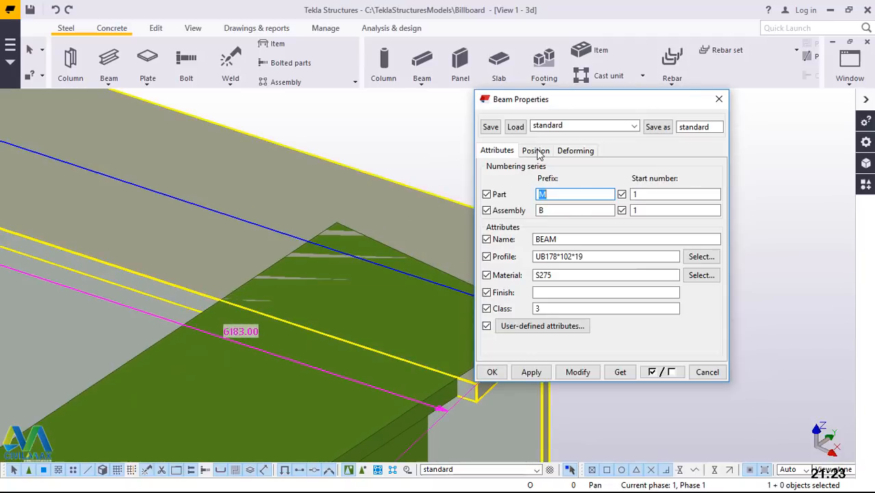
left_click(538, 153)
left_click(571, 179)
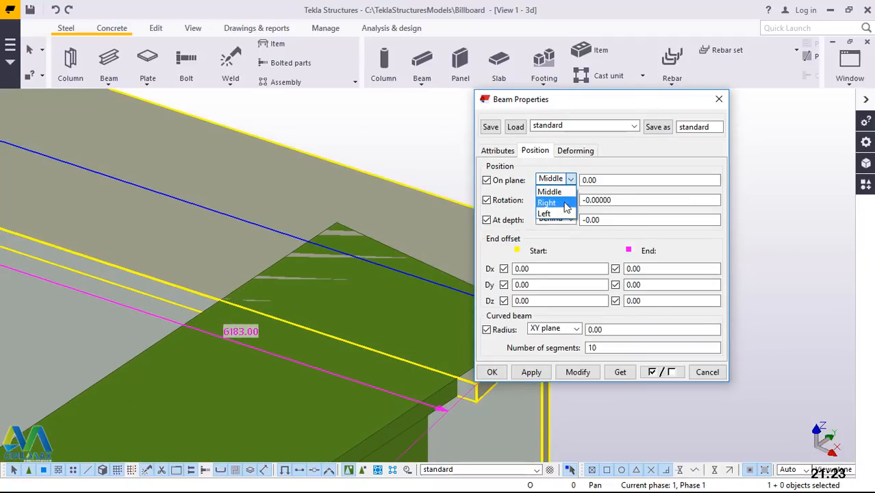
left_click(548, 215)
left_click(577, 375)
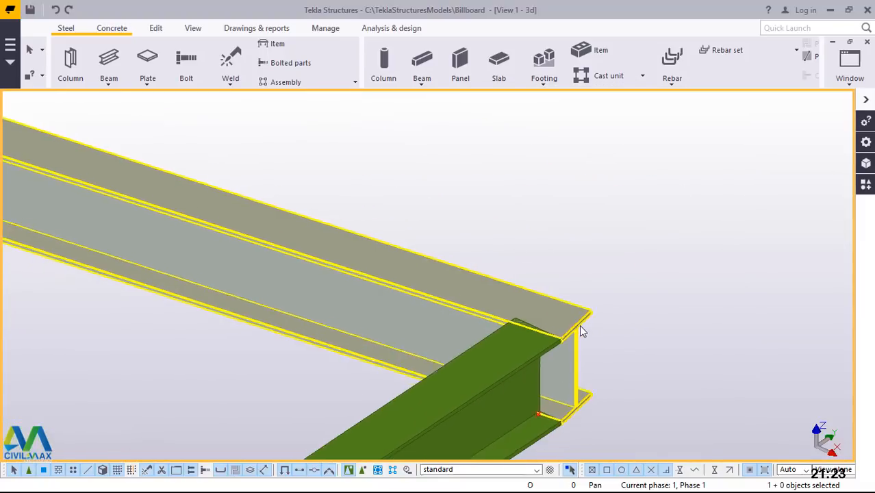
Step: Part-cut the far end of the last crossbeam, using the far longitudinal beam as the cutting part
scroll(580, 325, "down", 3)
scroll(585, 320, "up", 4)
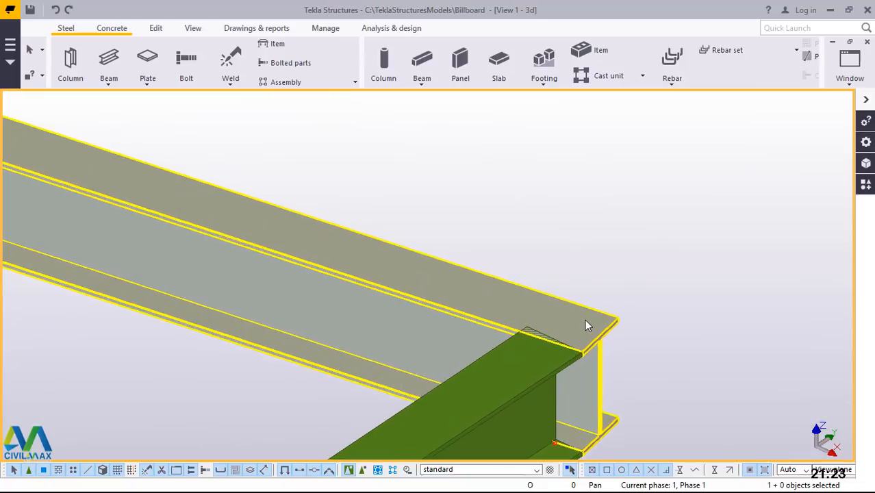
scroll(578, 339, "up", 5)
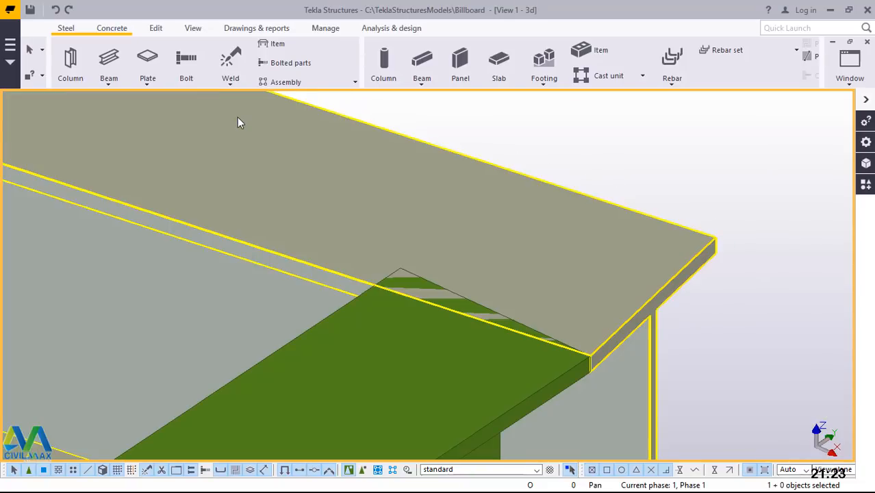
left_click(153, 30)
left_click(626, 106)
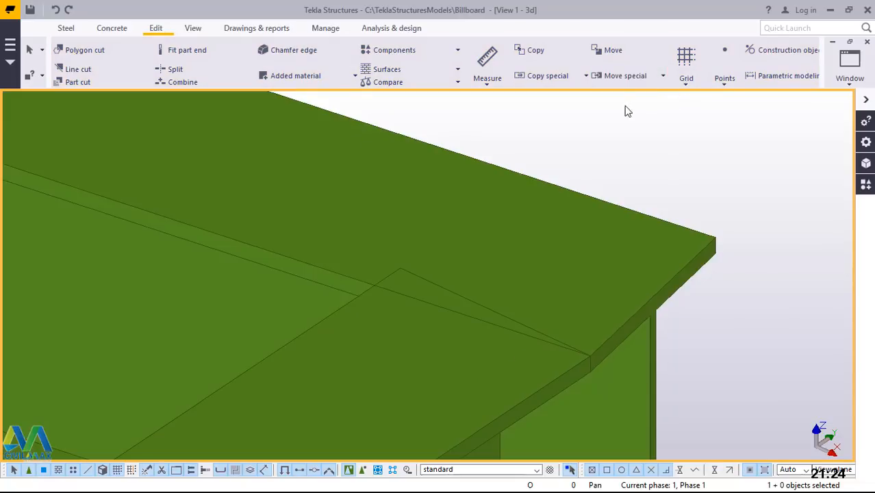
left_click(82, 82)
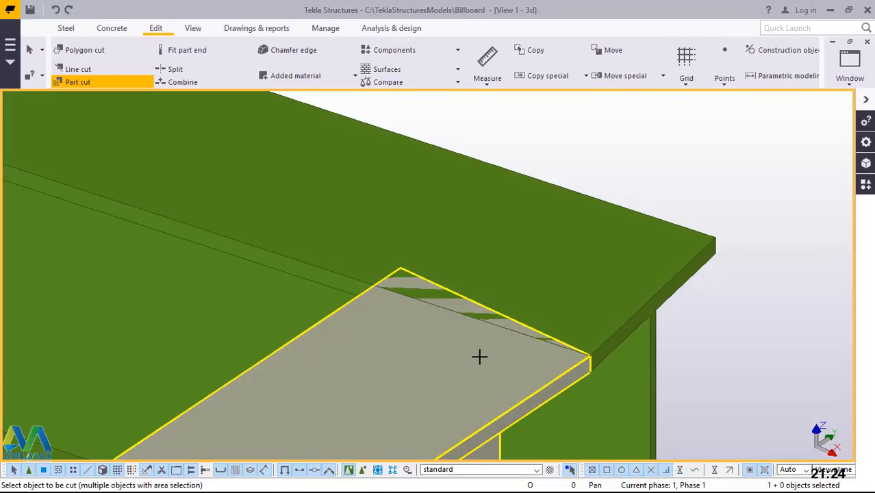
left_click(480, 357)
left_click(580, 275)
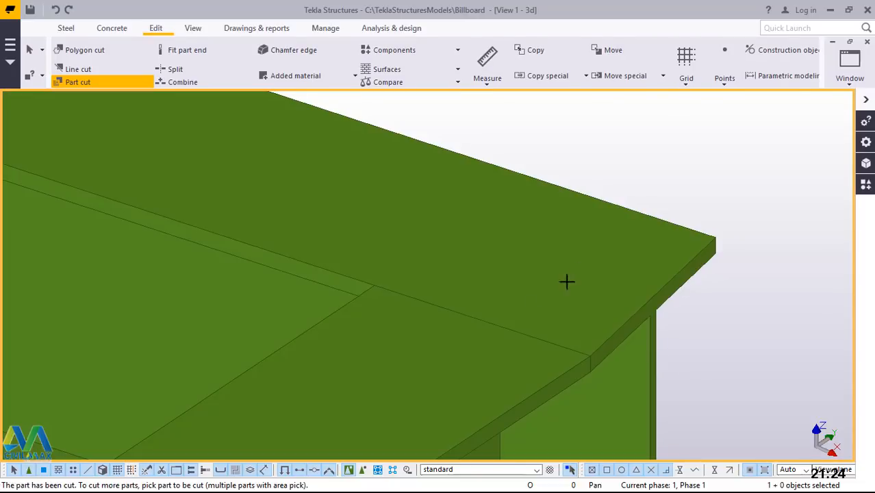
scroll(593, 350, "down", 2)
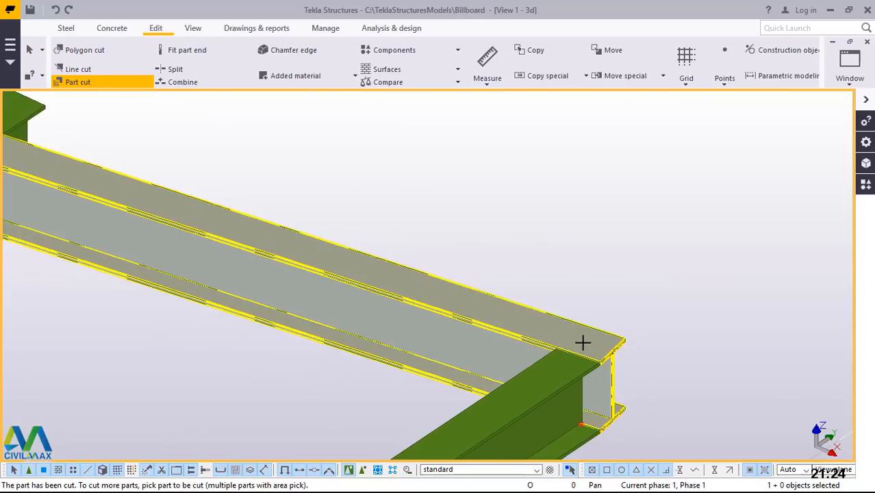
Step: End the part cut command and redraw the 3D view at the neighbouring crossbeam
scroll(608, 391, "down", 2)
scroll(204, 248, "down", 2)
scroll(437, 299, "up", 3)
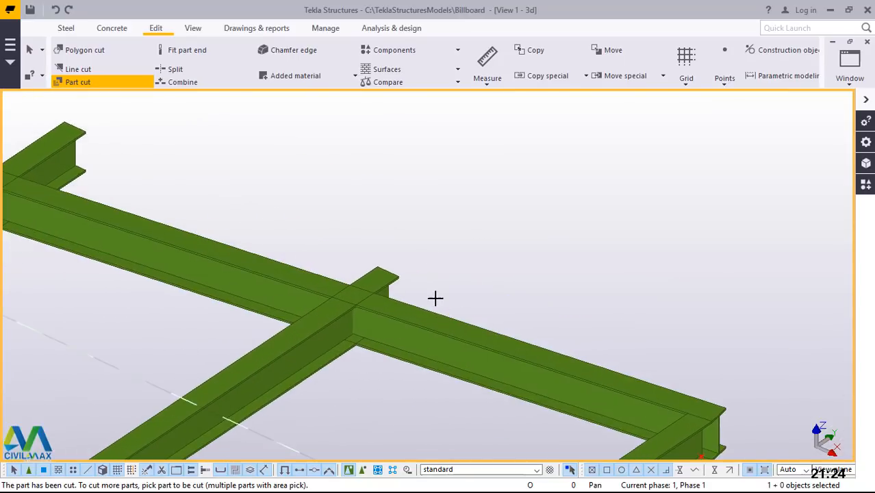
scroll(484, 183, "up", 3)
right_click(485, 184)
left_click(512, 189)
right_click(526, 159)
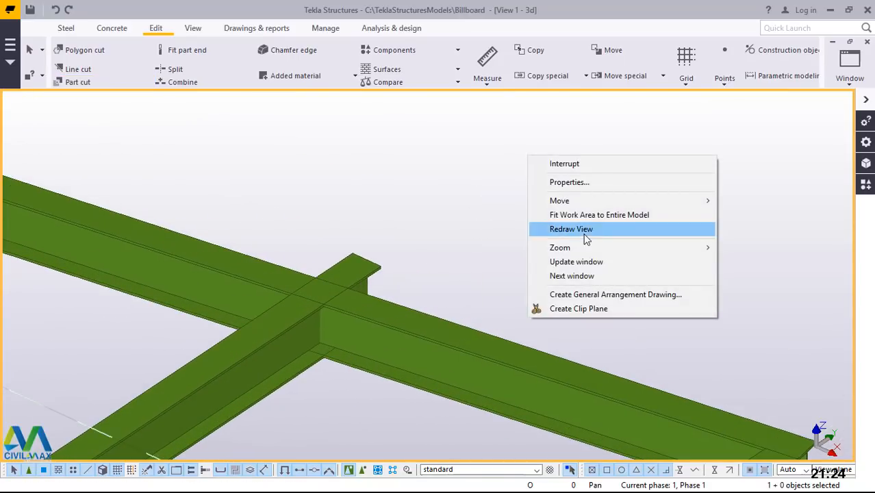
left_click(564, 233)
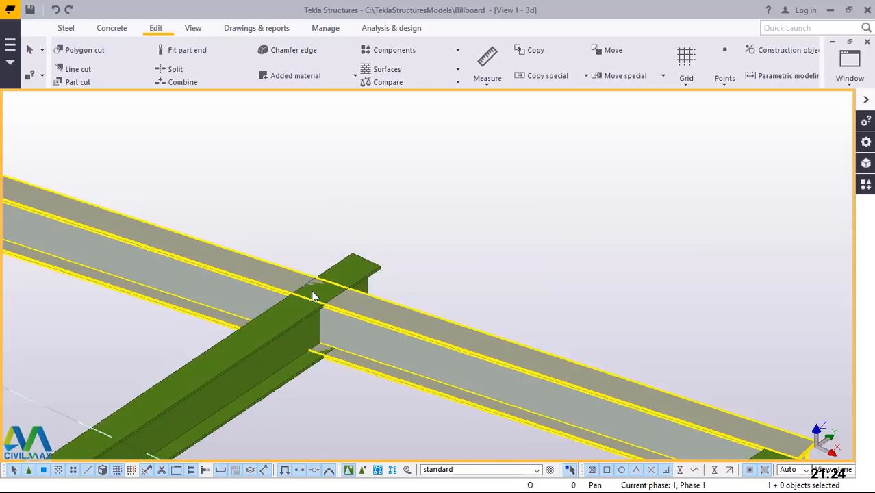
scroll(343, 283, "up", 2)
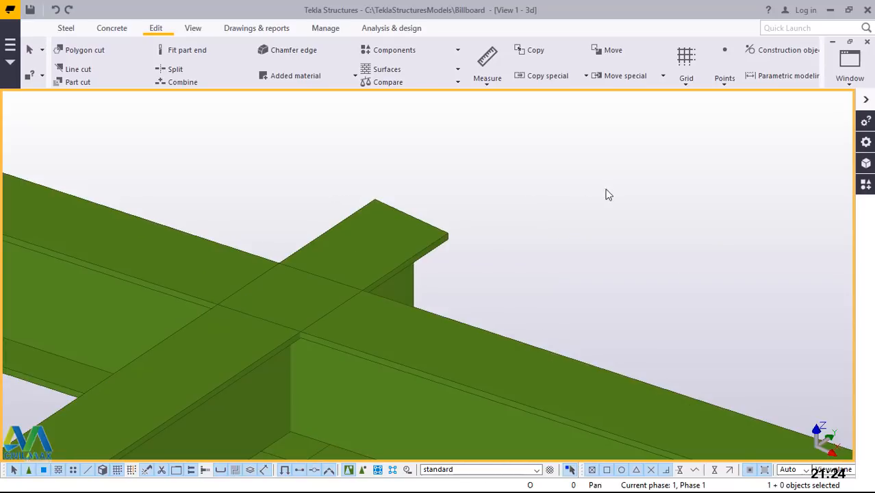
scroll(215, 315, "up", 2)
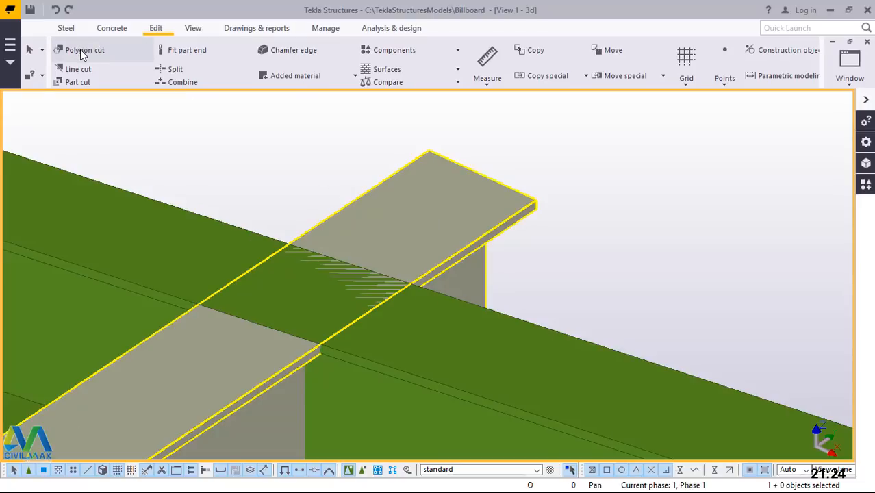
left_click(103, 53)
left_click(425, 189)
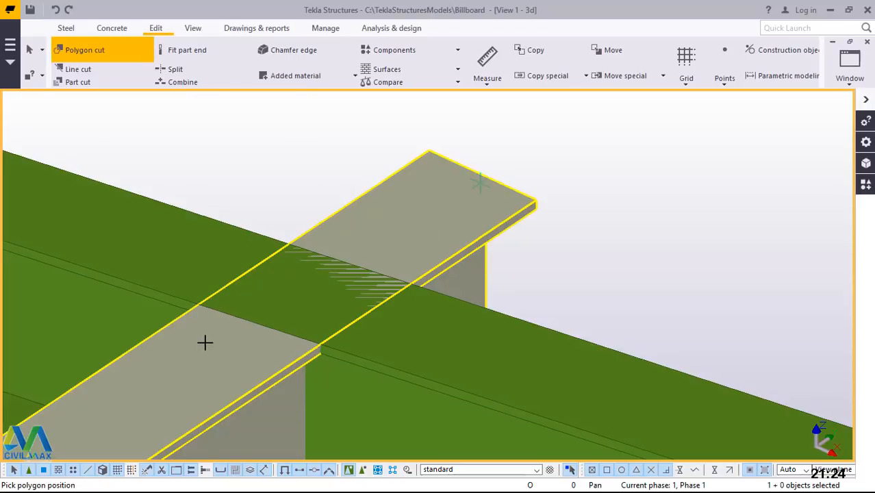
scroll(205, 317, "up", 2)
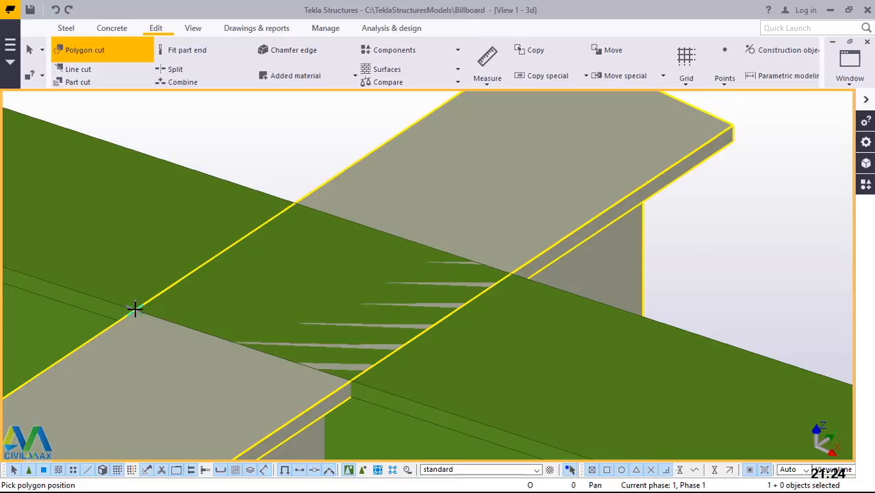
left_click(147, 314)
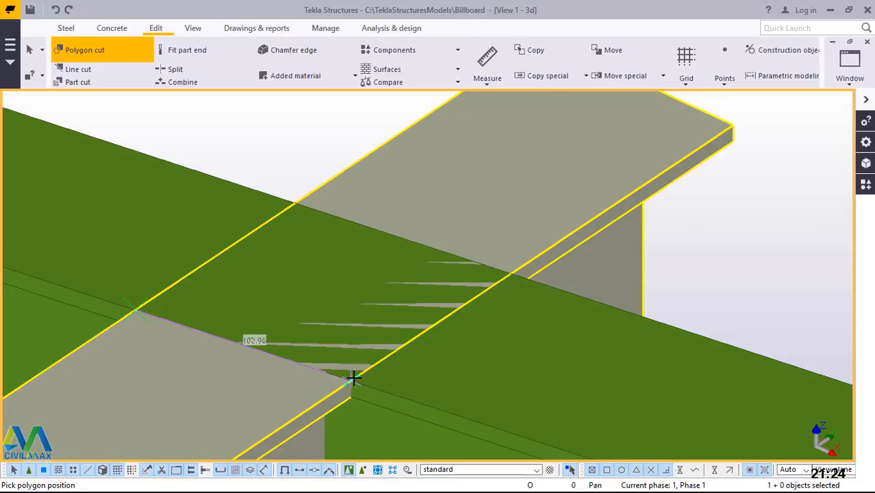
left_click(352, 380)
right_click(319, 114)
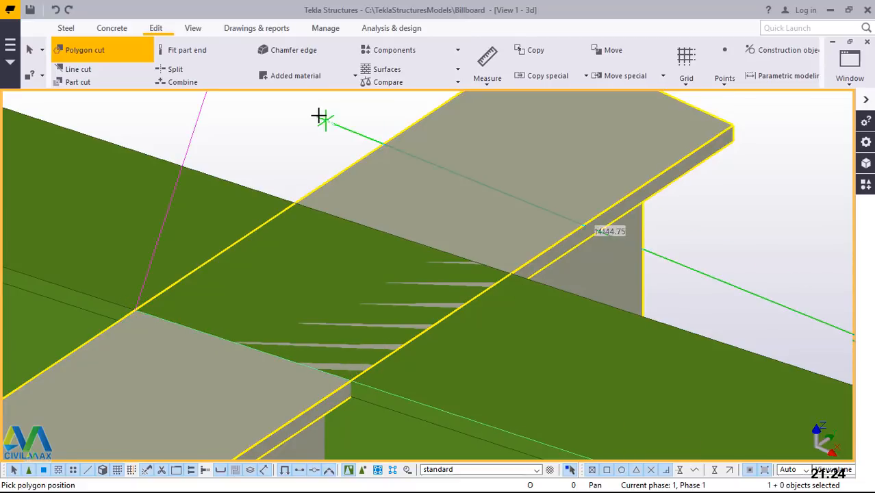
left_click(356, 125)
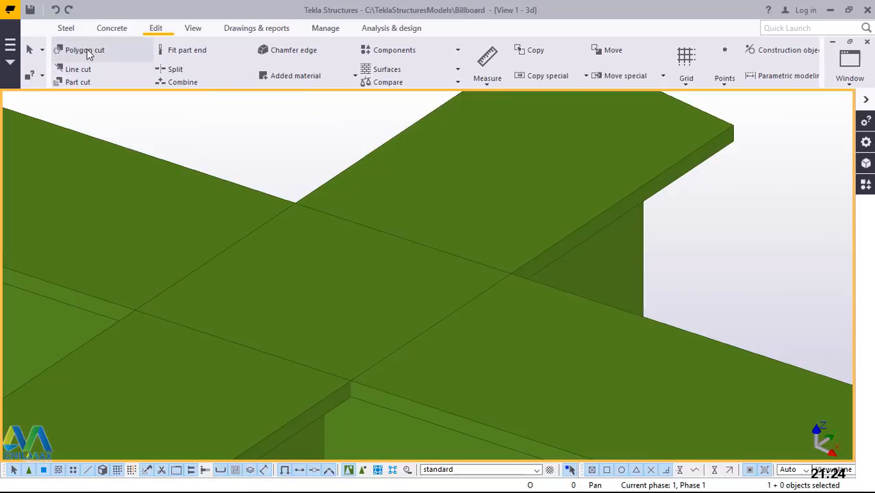
Step: Start a polygon cut on the neighbouring crossbeam, placing the first two corners where its top flange meets the far longitudinal beam's inner edge
left_click(504, 133)
scroll(145, 307, "up", 2)
scroll(135, 311, "down", 1)
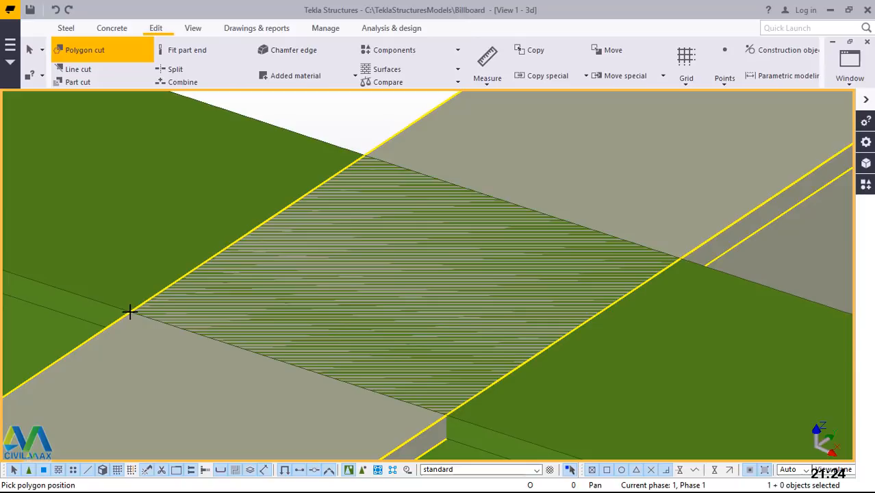
left_click(130, 312)
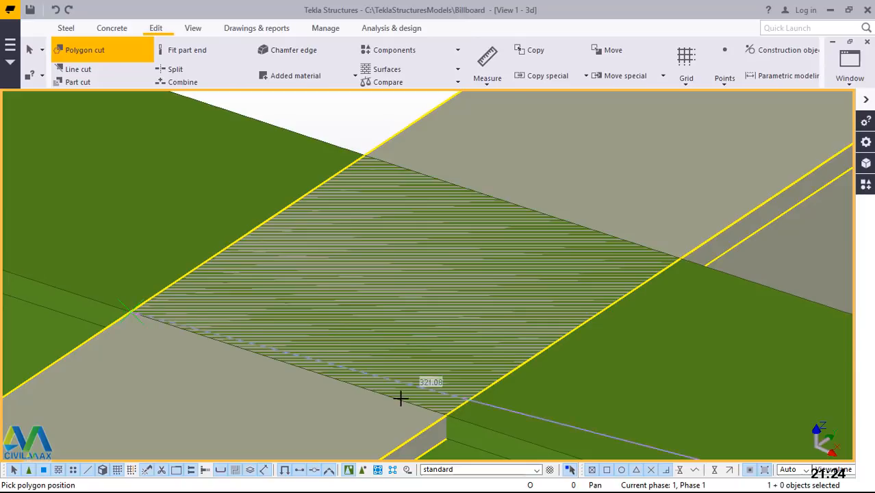
left_click(447, 413)
Step: Add the two outer corners of the crossbeam's projecting top flange to the cut polygon
scroll(787, 205, "down", 2)
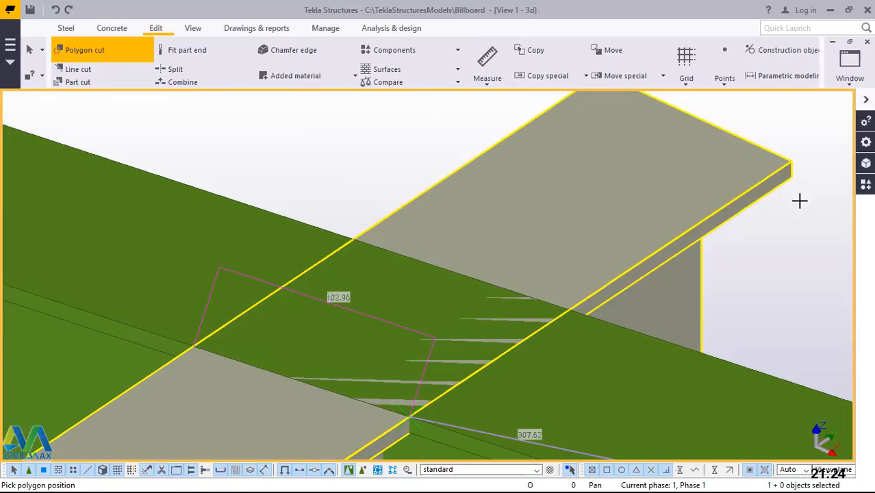
scroll(771, 180, "down", 1)
scroll(637, 239, "up", 2)
scroll(620, 244, "up", 1)
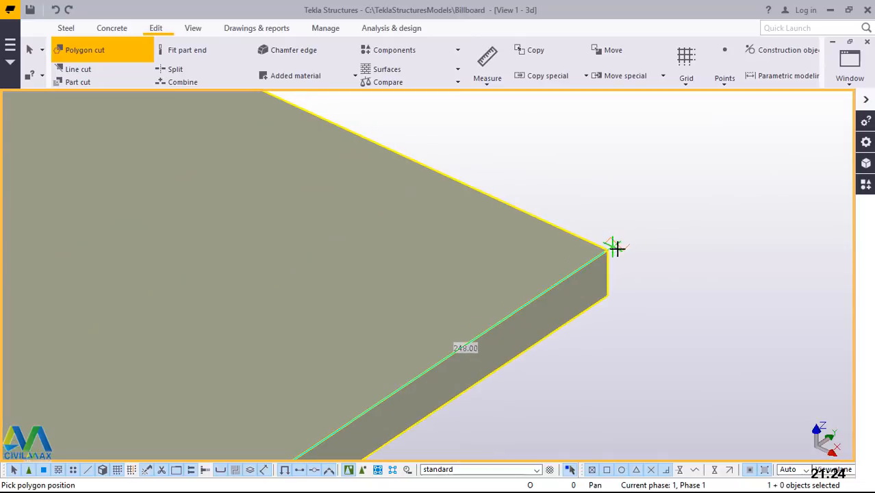
left_click(607, 251)
scroll(539, 214, "down", 1)
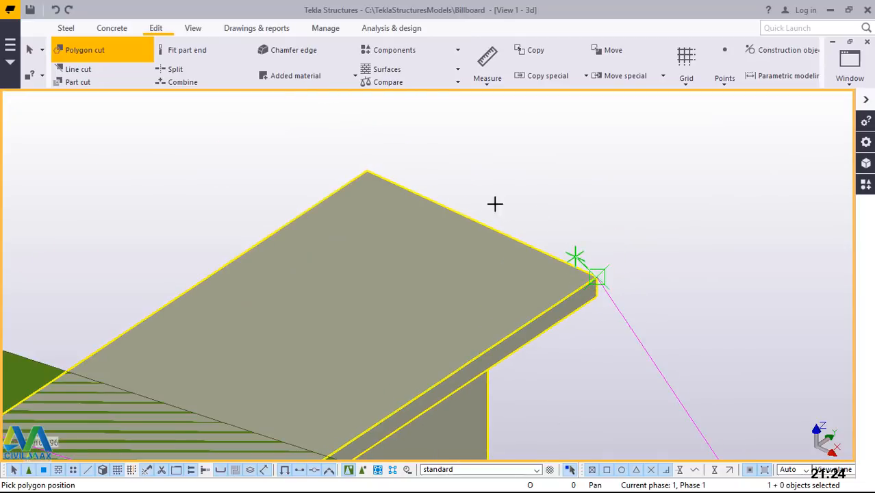
scroll(364, 180, "up", 2)
left_click(372, 177)
Step: Close the polygon at its starting corner to cut off the crossbeam's projecting end, and redraw the view
scroll(637, 165, "down", 2)
scroll(387, 315, "up", 5)
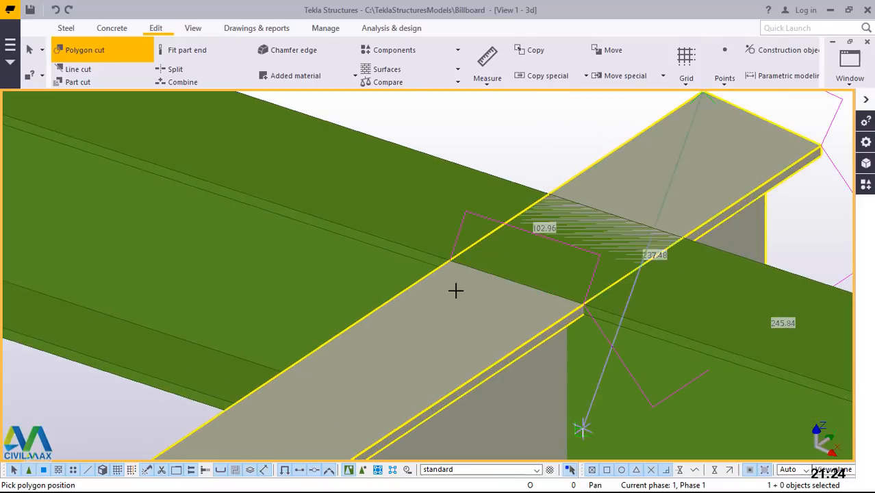
scroll(456, 269, "up", 2)
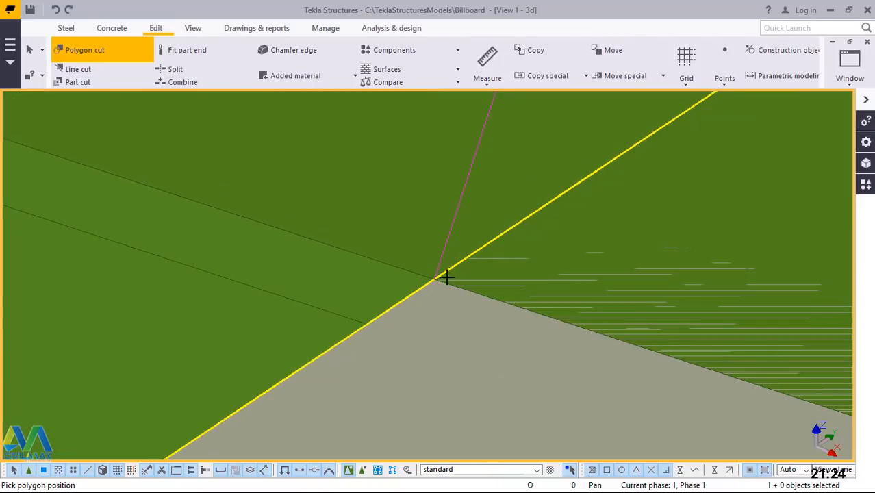
left_click(433, 280)
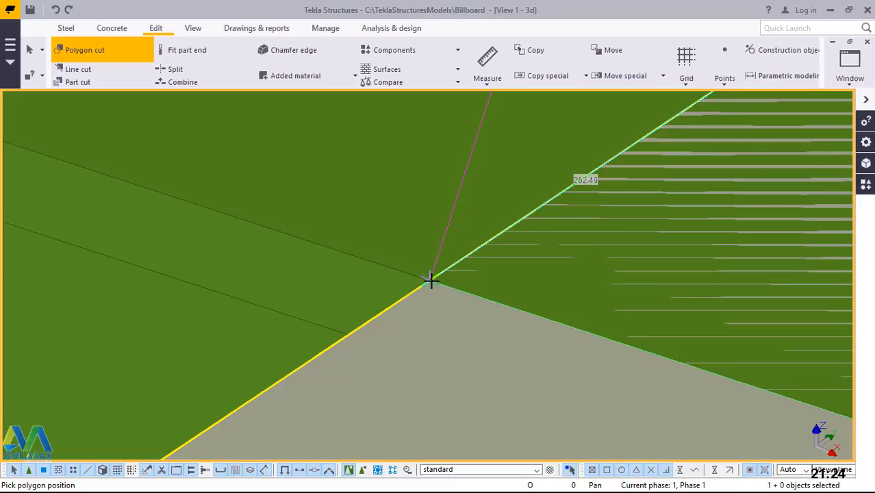
left_click(433, 285)
scroll(387, 325, "down", 5)
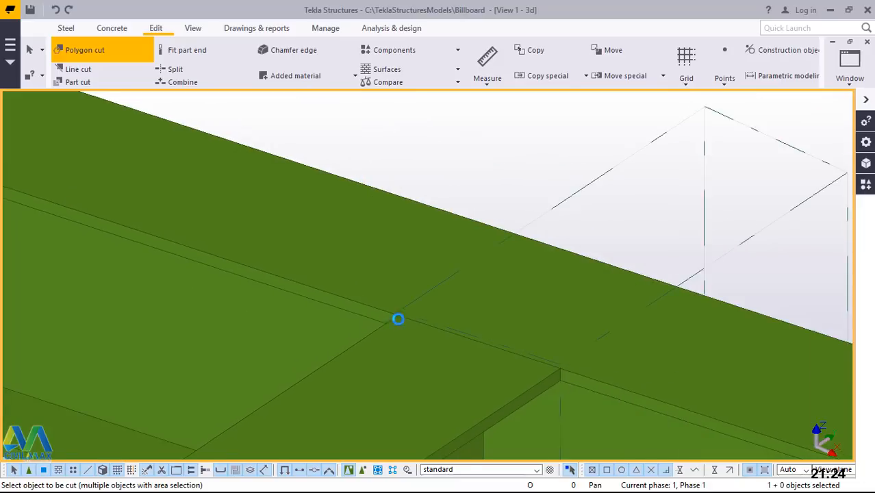
scroll(531, 164, "down", 2)
right_click(487, 142)
left_click(515, 144)
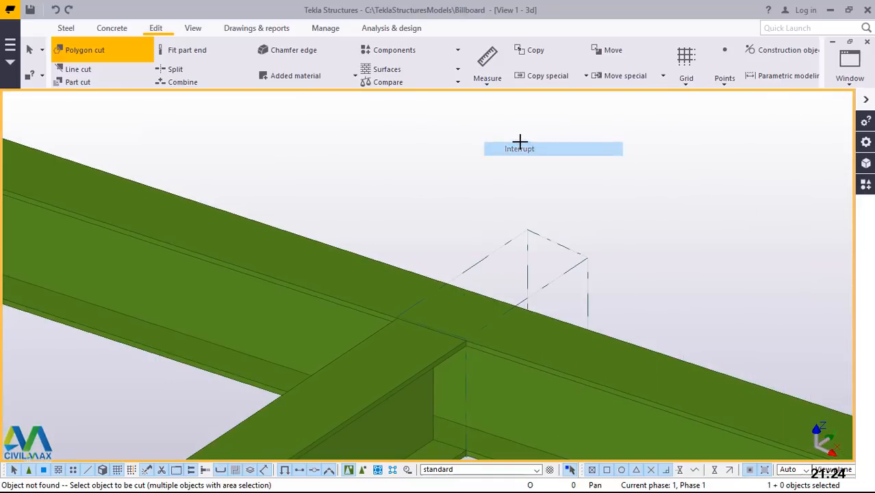
right_click(520, 141)
left_click(587, 215)
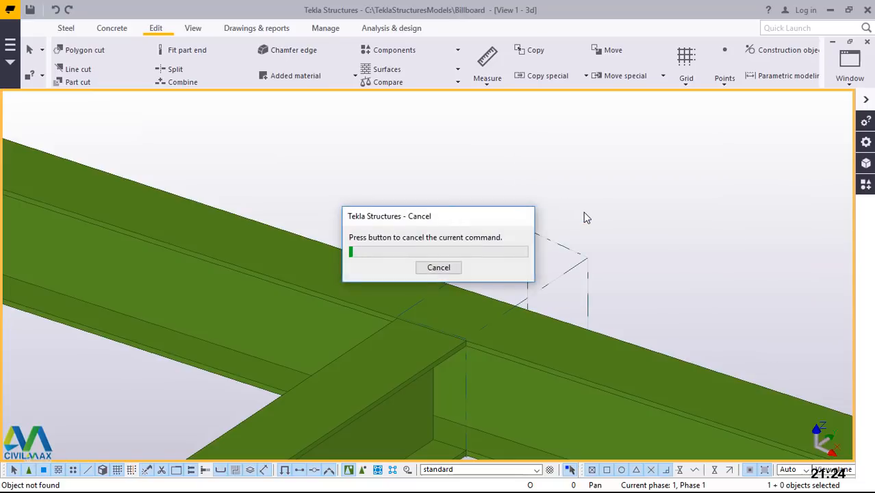
Step: Start a polygon cut on the next projecting crossbeam from the top-flange corner at the far longitudinal beam's inner edge
scroll(595, 341, "down", 5)
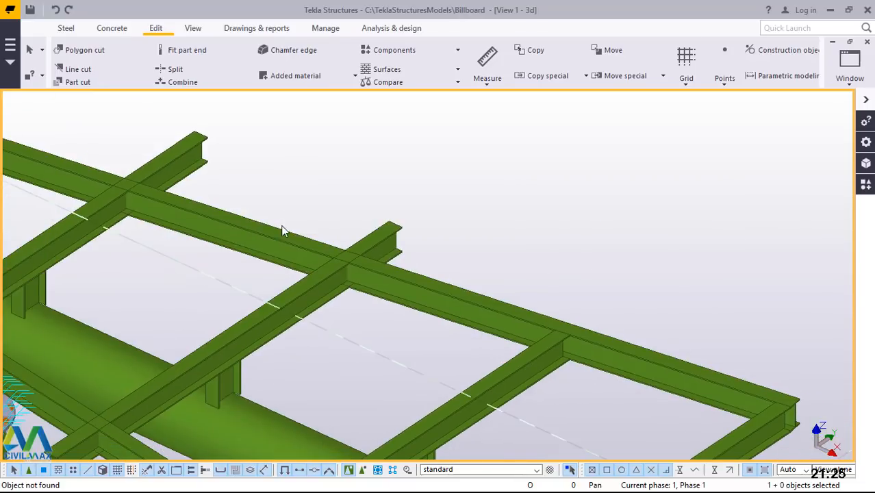
scroll(282, 225, "up", 4)
scroll(171, 229, "up", 6)
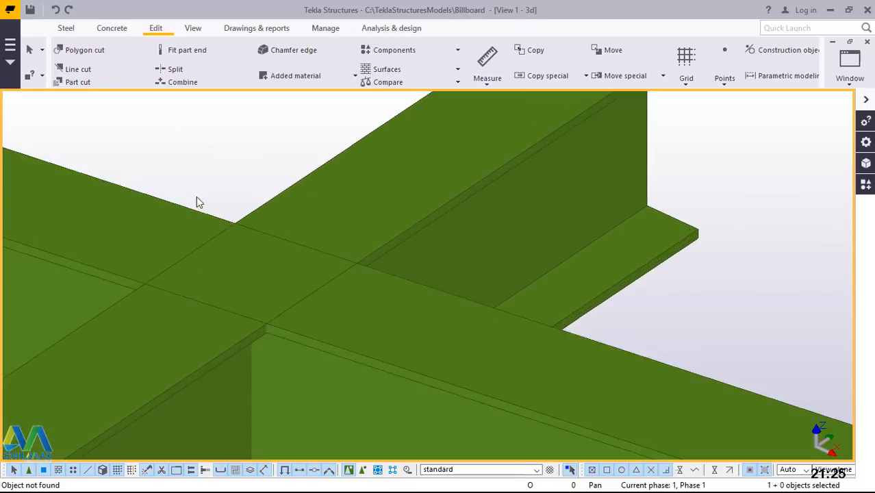
scroll(366, 381, "down", 4)
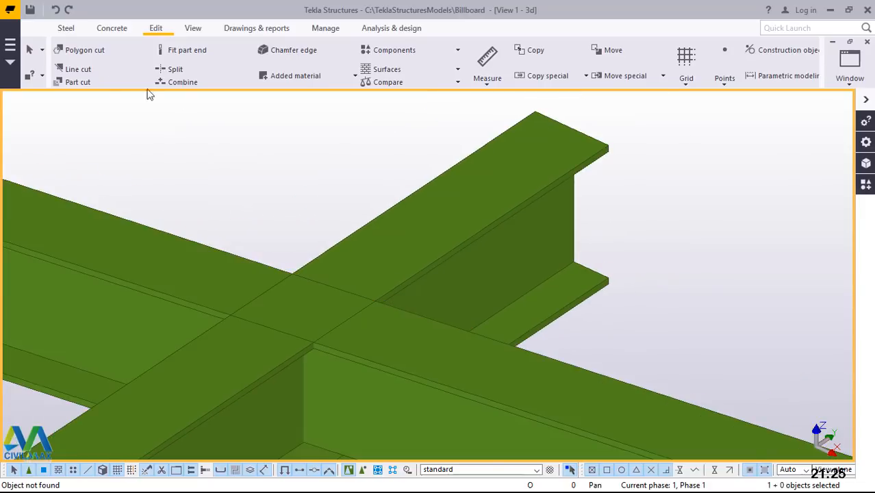
left_click(89, 51)
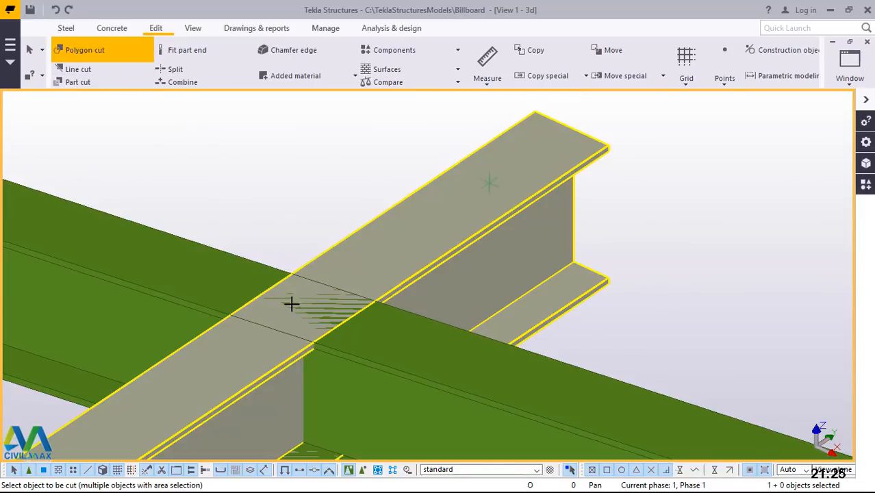
scroll(232, 313, "up", 2)
left_click(230, 312)
scroll(233, 314, "up", 2)
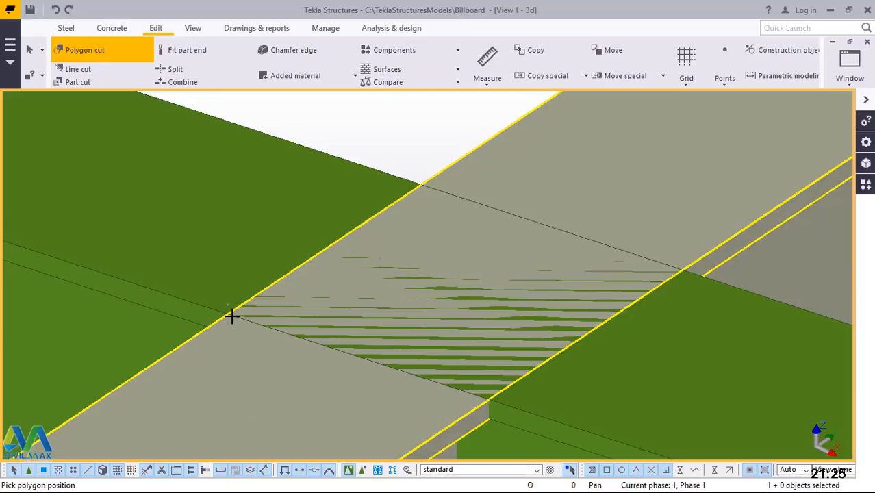
left_click(233, 314)
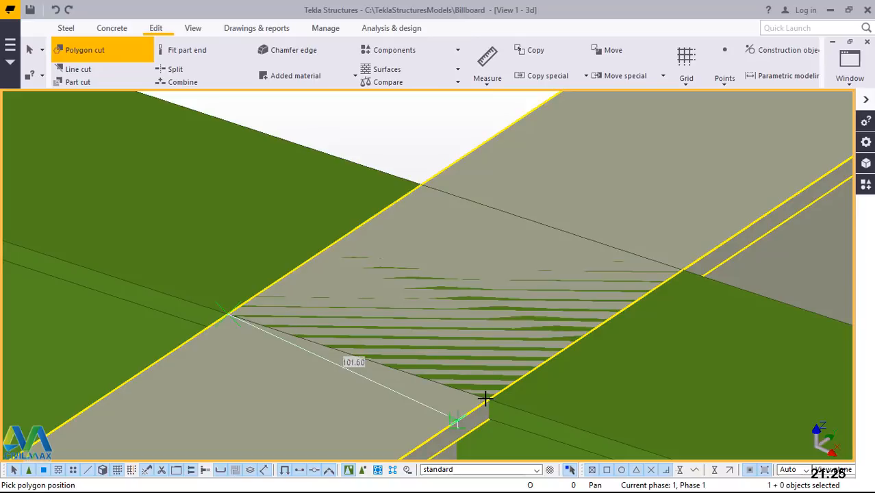
Step: Add the two corners at the far end of this crossbeam's top flange to the cut polygon
scroll(485, 397, "up", 5)
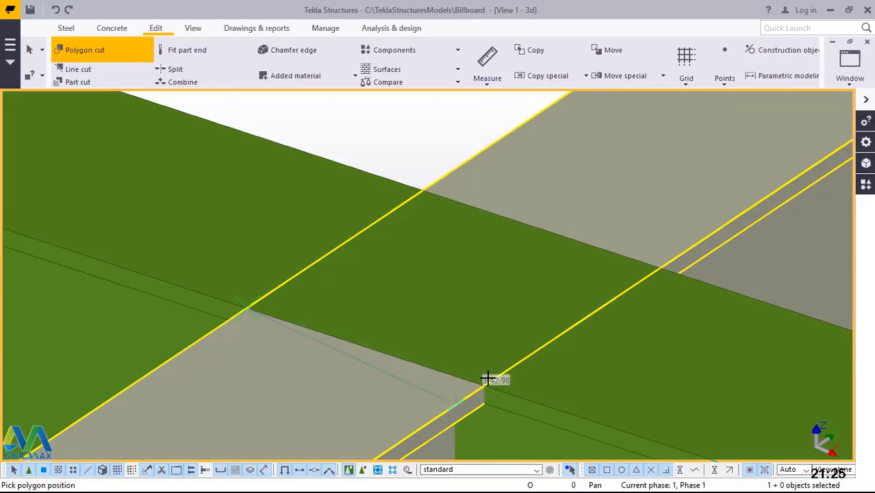
scroll(390, 344, "down", 4)
scroll(548, 256, "down", 2)
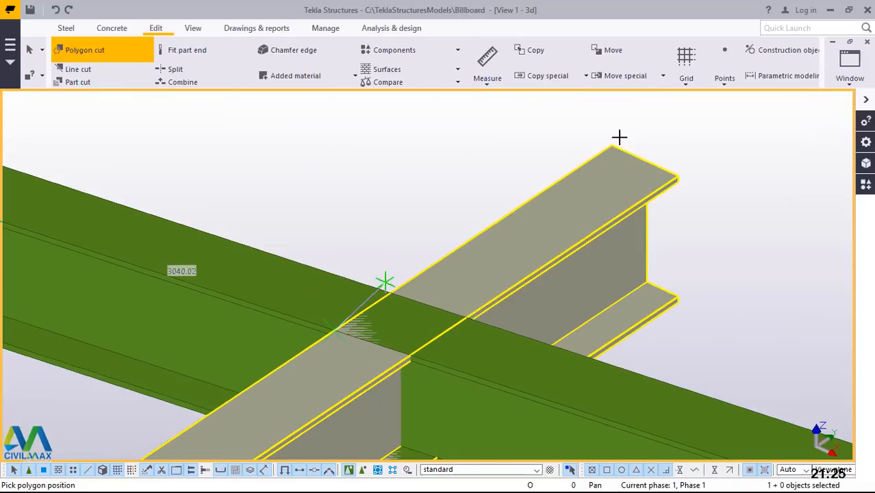
scroll(609, 137, "up", 4)
left_click(608, 155)
left_click(780, 235)
Step: Place the last polygon corner at the longitudinal beam's inner edge, close the shape to trim the crossbeam's overhang, and end the command
scroll(552, 139, "down", 5)
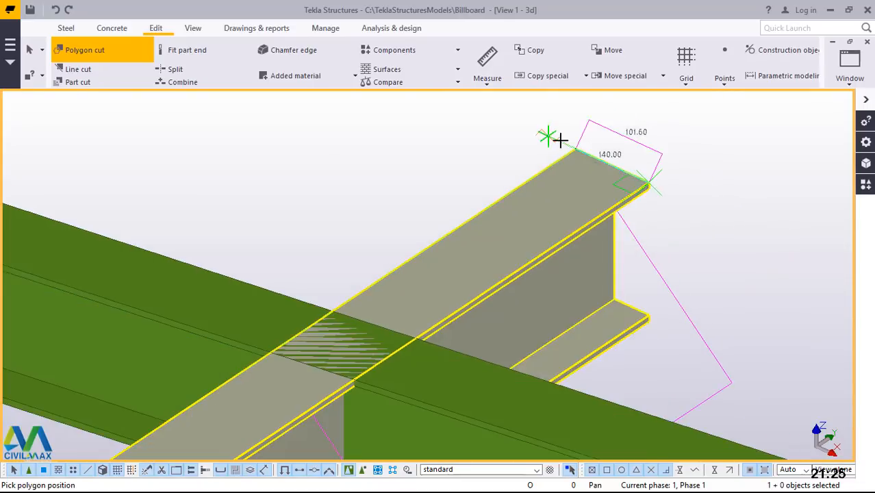
scroll(376, 355, "up", 3)
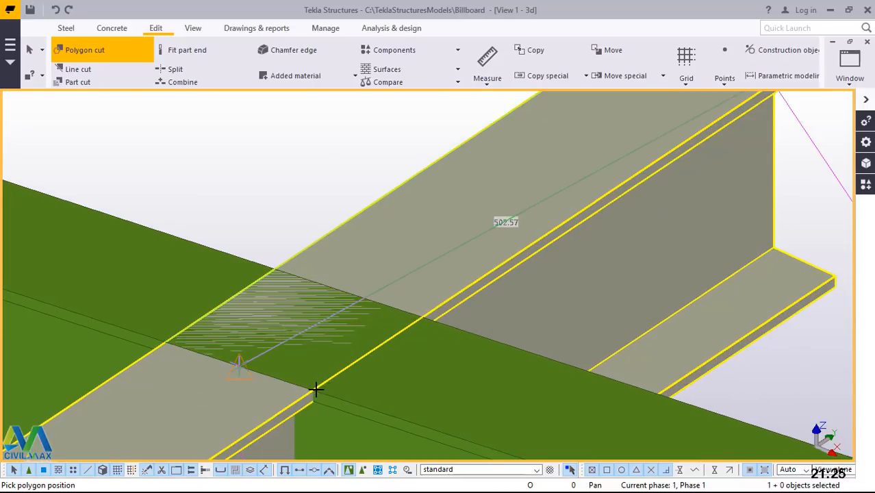
left_click(313, 389)
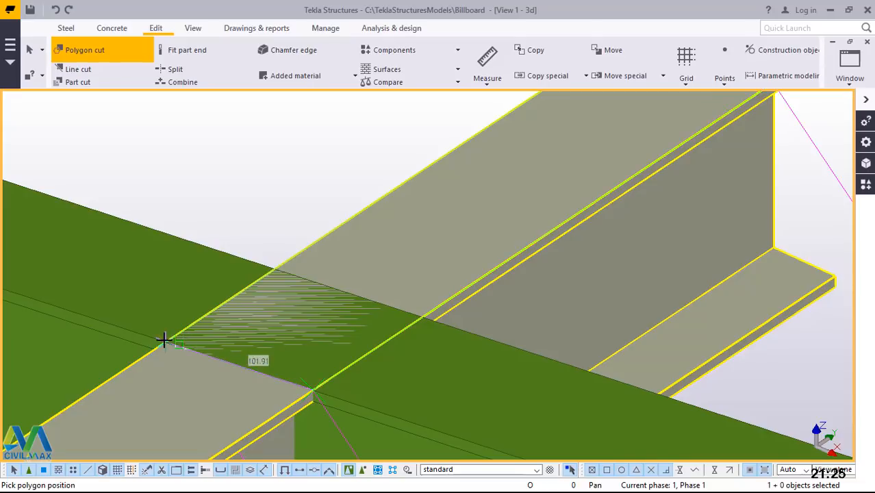
middle_click(233, 322)
scroll(524, 309, "down", 5)
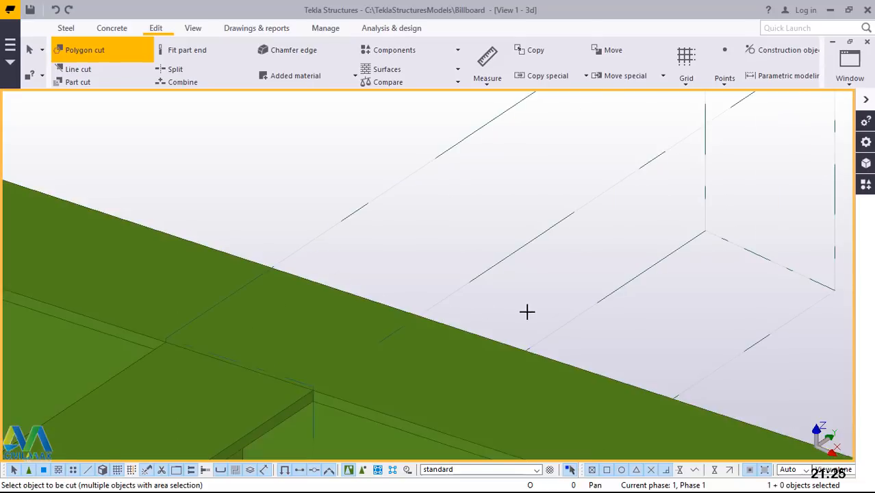
right_click(423, 170)
left_click(422, 177)
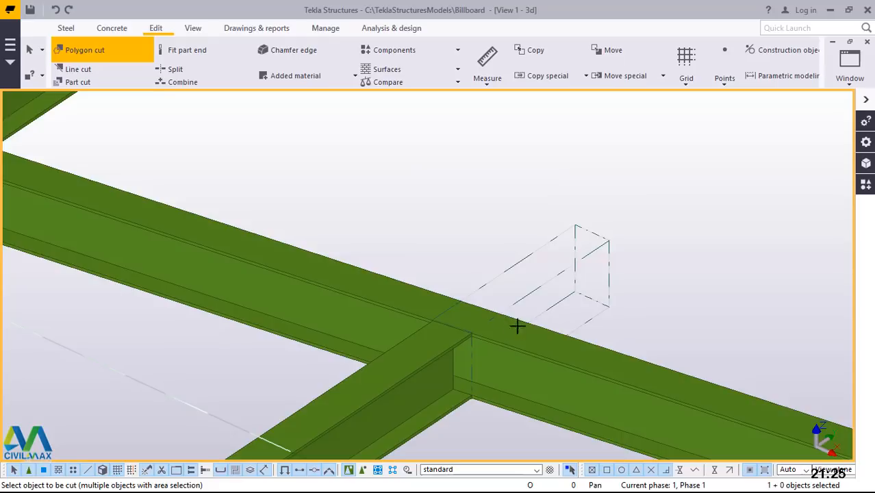
scroll(511, 325, "down", 4)
scroll(288, 247, "up", 4)
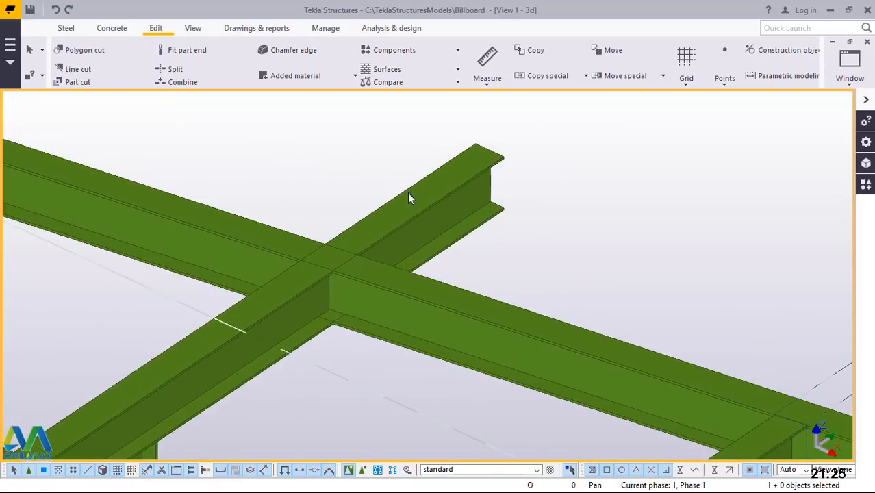
Step: Start a polygon cut on the last projecting crossbeam with the top-flange corners at the far longitudinal beam's inner edge
scroll(418, 206, "up", 4)
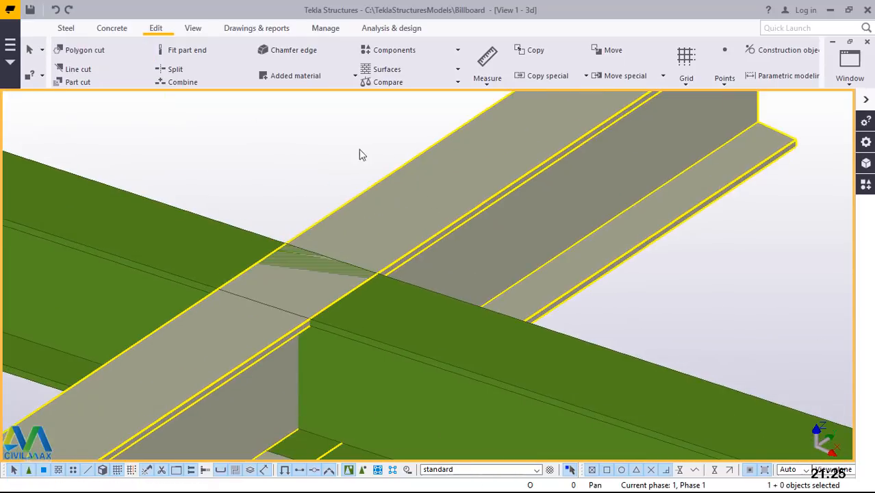
left_click(101, 49)
scroll(236, 293, "up", 2)
scroll(194, 285, "up", 2)
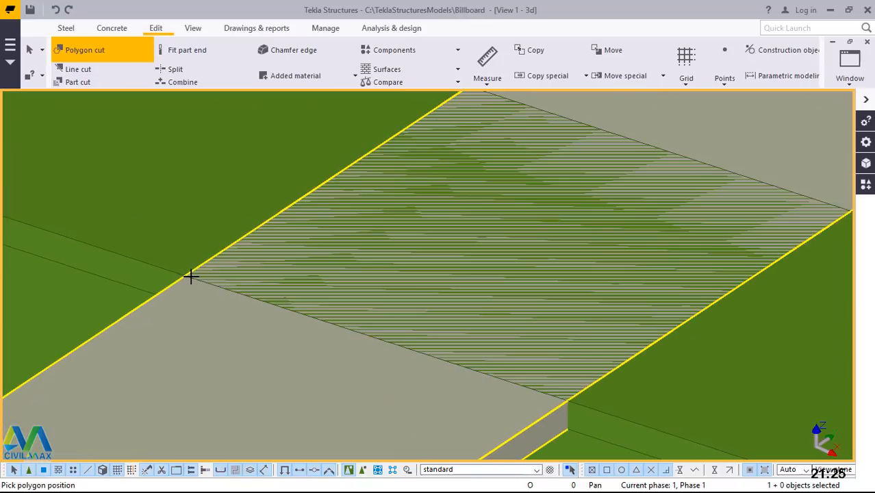
left_click(571, 402)
scroll(302, 439, "down", 2)
scroll(316, 435, "down", 3)
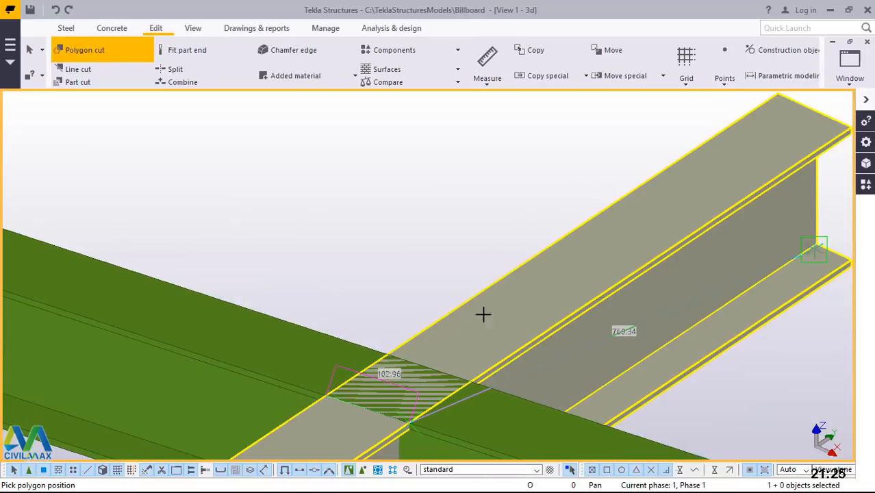
Step: Add the two corners at the far end of this crossbeam's top flange to the cut polygon
scroll(749, 160, "up", 5)
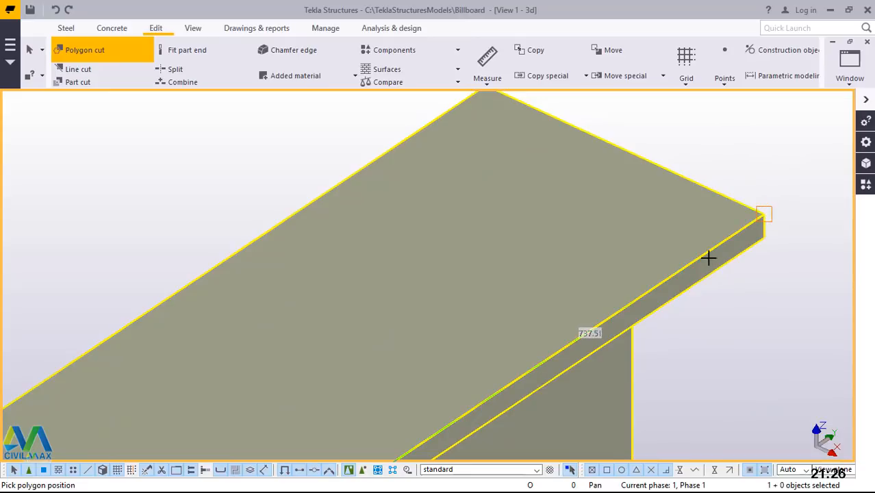
left_click(764, 215)
scroll(638, 199, "down", 1)
scroll(639, 199, "down", 1)
left_click(534, 149)
scroll(691, 164, "down", 4)
scroll(310, 387, "up", 6)
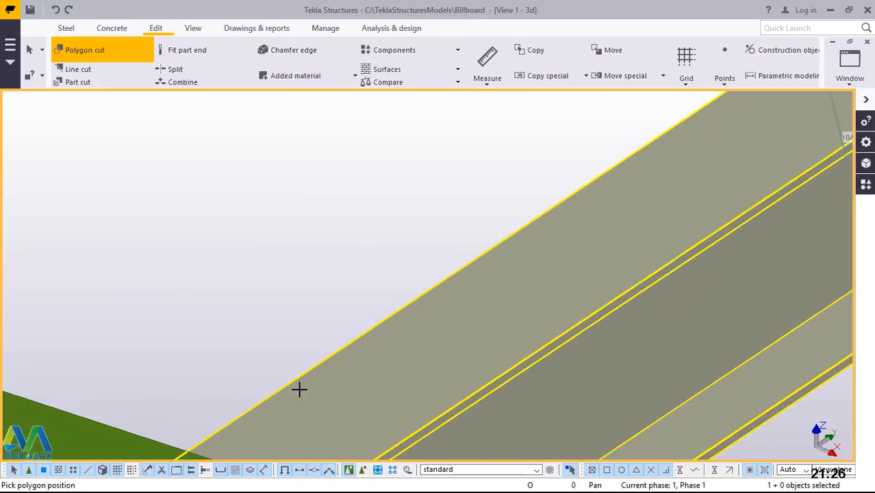
Step: Close the polygon at the longitudinal beam's inner edge to cut off the crossbeam's overhang, and end the command
scroll(607, 199, "down", 2)
scroll(297, 381, "down", 2)
scroll(205, 426, "up", 2)
scroll(434, 231, "down", 2)
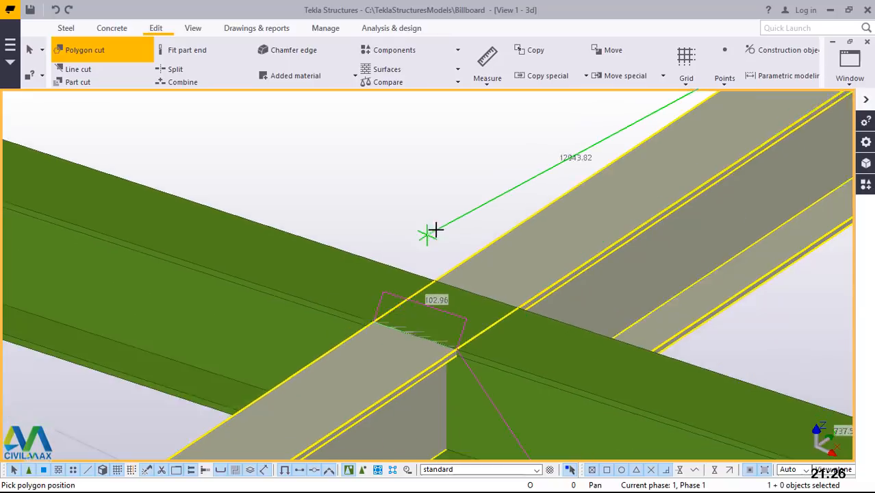
scroll(388, 313, "up", 5)
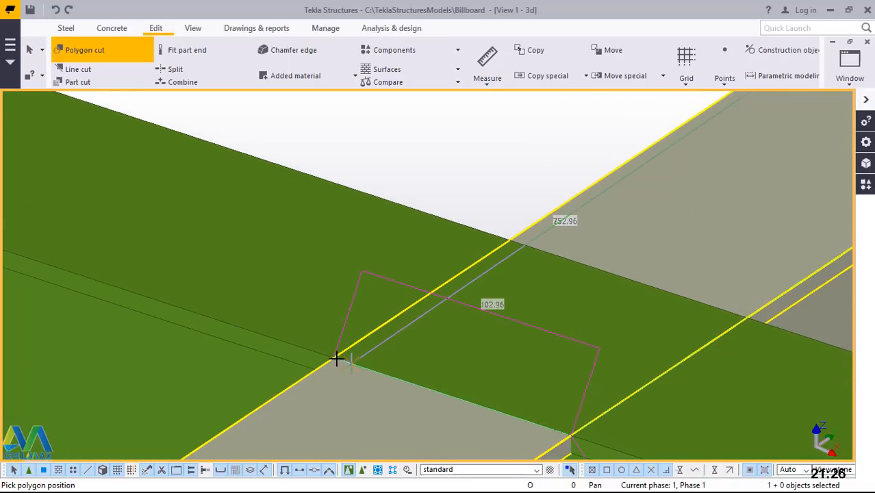
middle_click(367, 337)
scroll(574, 321, "down", 2)
scroll(630, 316, "down", 3)
right_click(526, 163)
left_click(563, 170)
scroll(560, 254, "down", 3)
scroll(398, 211, "down", 3)
Step: Examine the corner joint and the trimmed crossbeam ends along the far longitudinal beam, and redraw the view
scroll(400, 216, "up", 8)
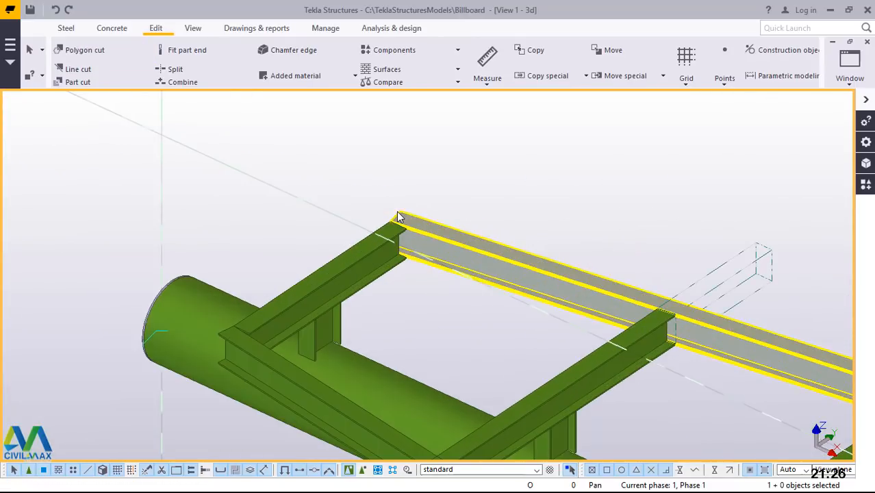
scroll(445, 267, "up", 3)
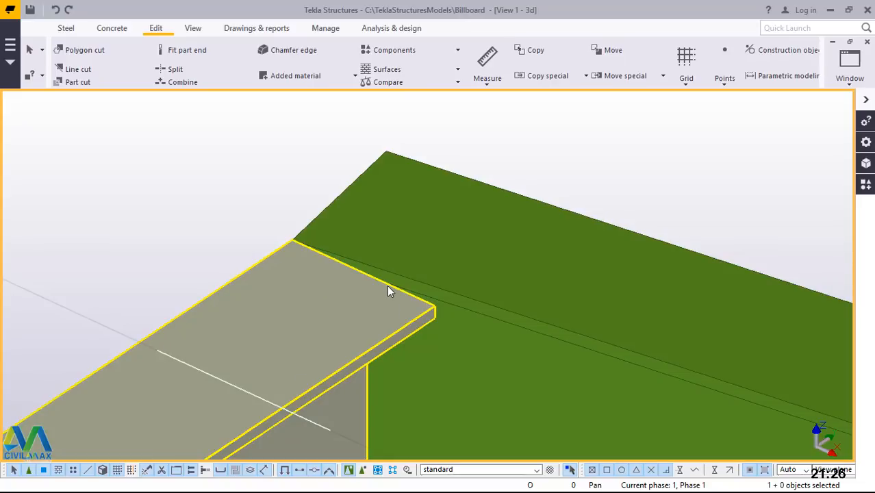
middle_click_drag(371, 281, 362, 358, "ctrl")
scroll(361, 253, "down", 5)
scroll(361, 350, "up", 5)
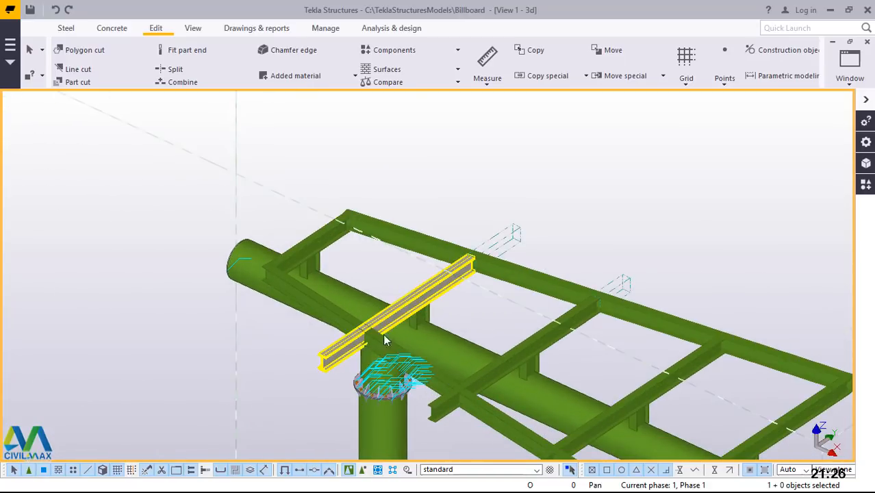
scroll(635, 266, "up", 3)
right_click(663, 231)
left_click(727, 303)
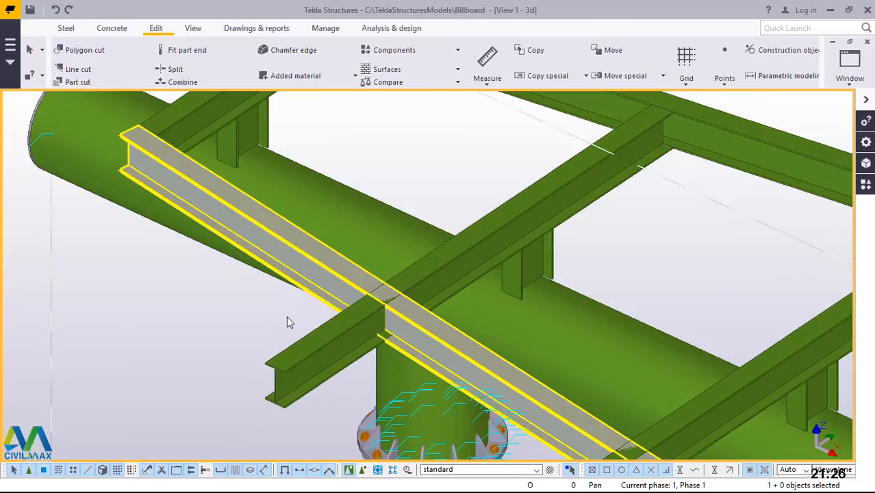
Step: Line-cut the first projecting crossbeam along the near longitudinal beam's inner edge, removing the outer overhang
scroll(286, 315, "down", 5)
scroll(301, 322, "up", 6)
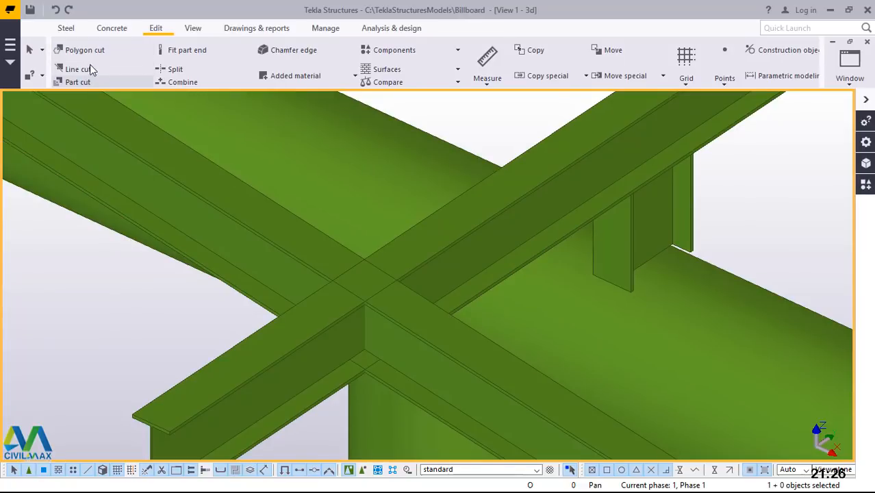
scroll(367, 298, "up", 3)
scroll(348, 286, "up", 1)
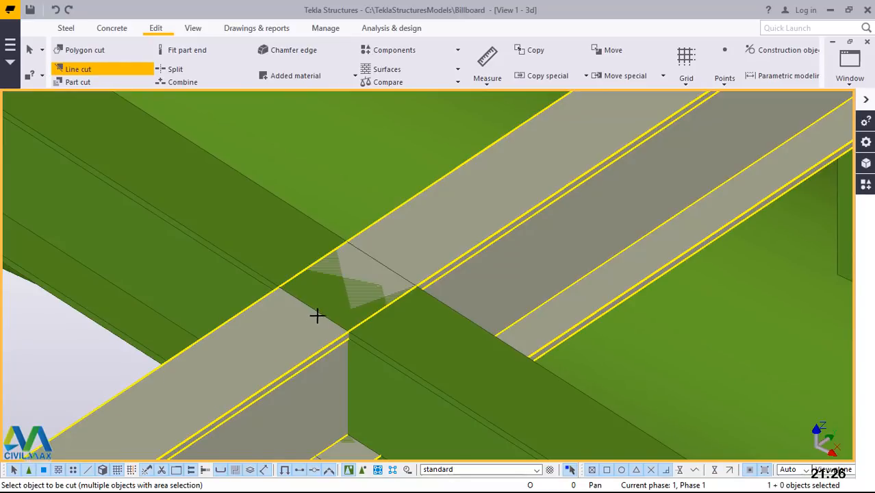
left_click(317, 315)
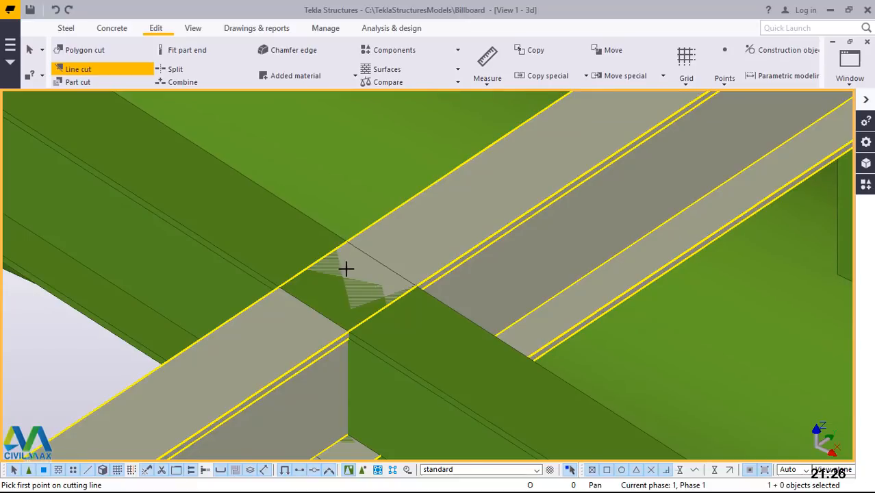
scroll(357, 241, "up", 2)
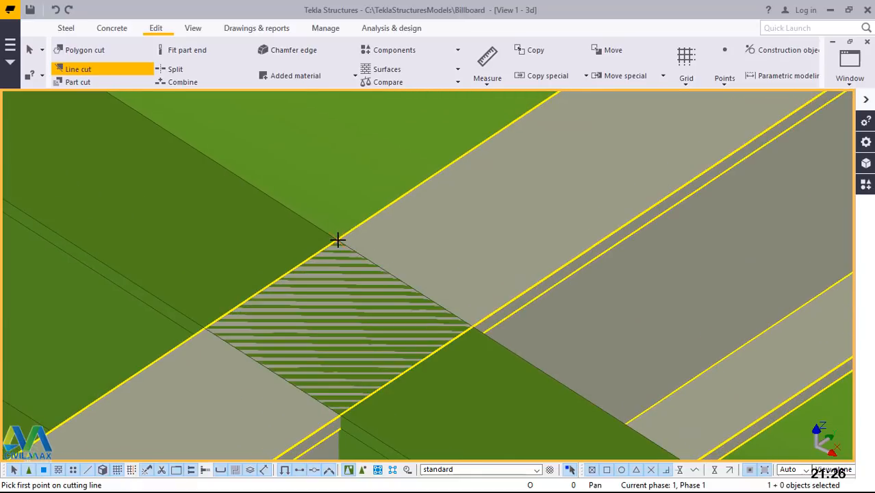
left_click(472, 326)
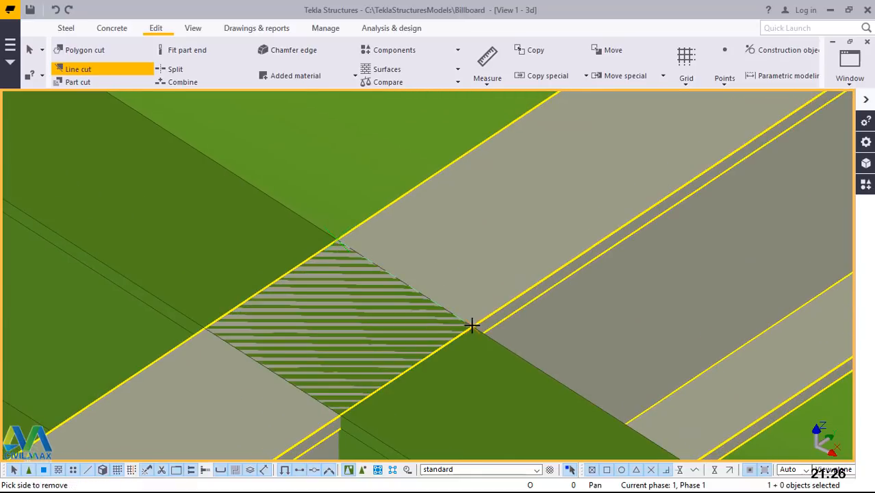
scroll(440, 260, "down", 3)
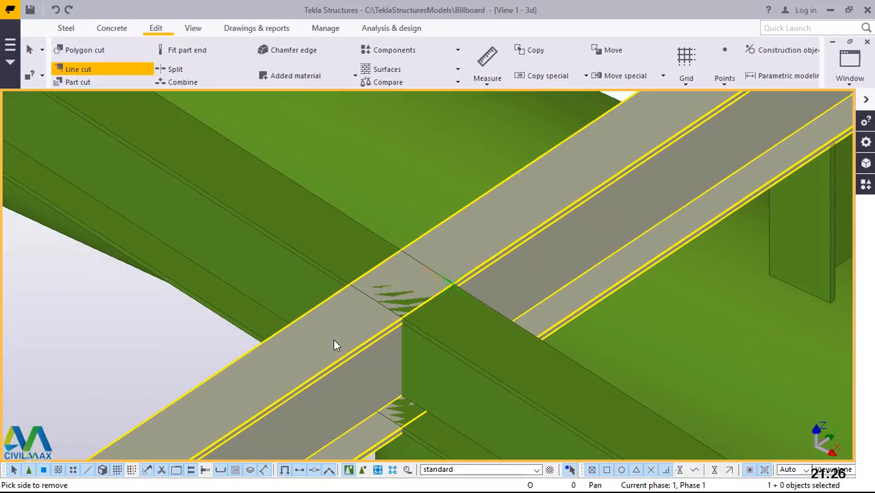
left_click(333, 341)
scroll(335, 342, "down", 5)
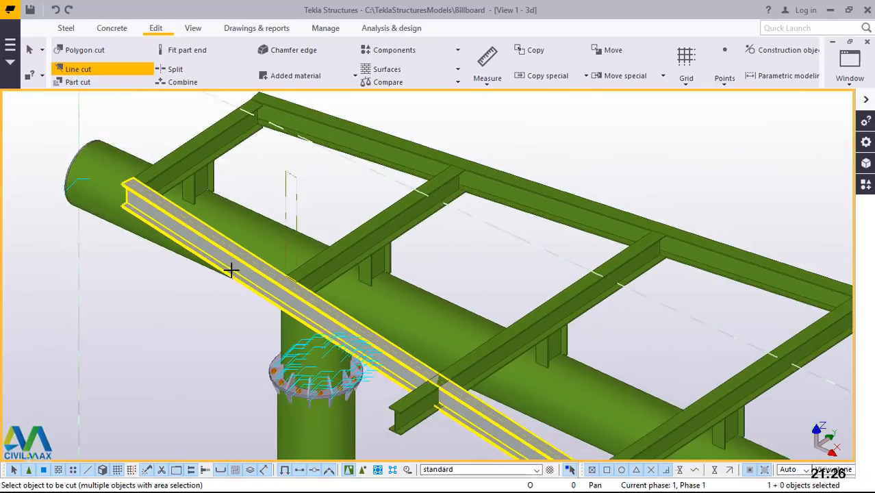
Step: Line-cut the second projecting crossbeam between its top-flange corners at the near longitudinal beam's inner edge, removing the outer side
scroll(231, 269, "down", 2)
scroll(424, 370, "up", 1)
scroll(380, 361, "up", 6)
middle_click_drag(404, 337, 312, 351)
scroll(306, 350, "up", 3)
scroll(255, 337, "up", 2)
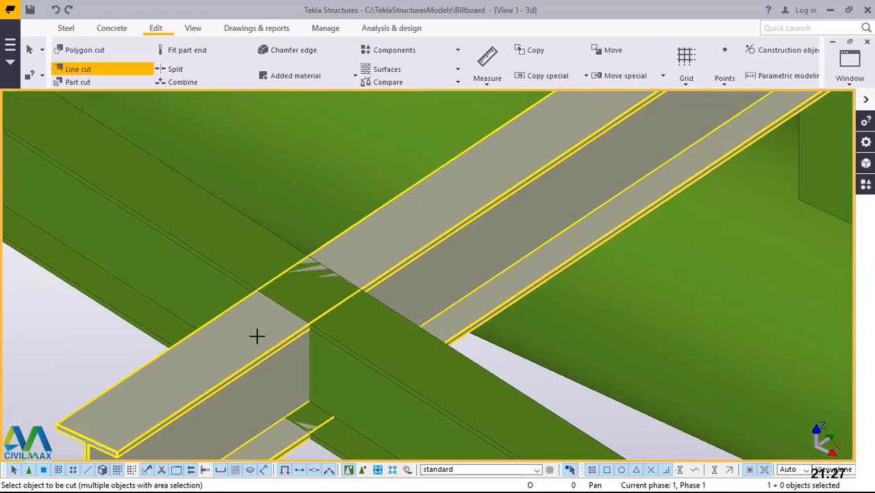
scroll(272, 324, "up", 3)
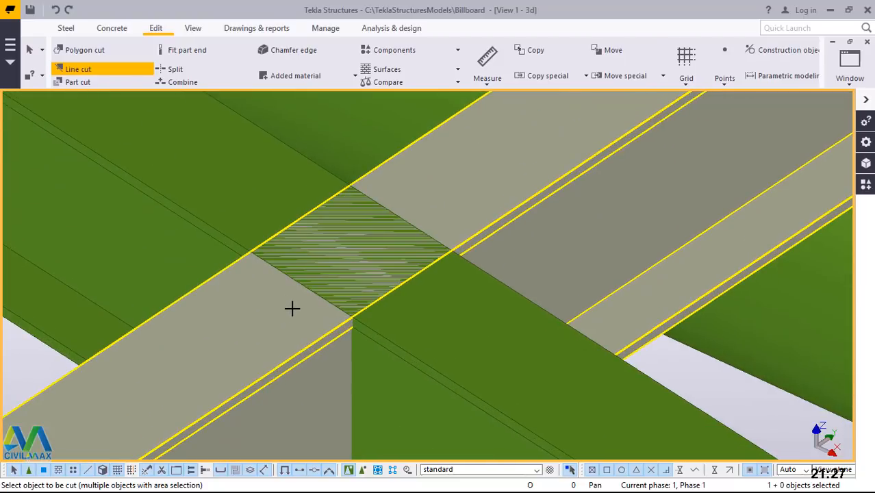
scroll(297, 310, "down", 2)
scroll(400, 205, "down", 1)
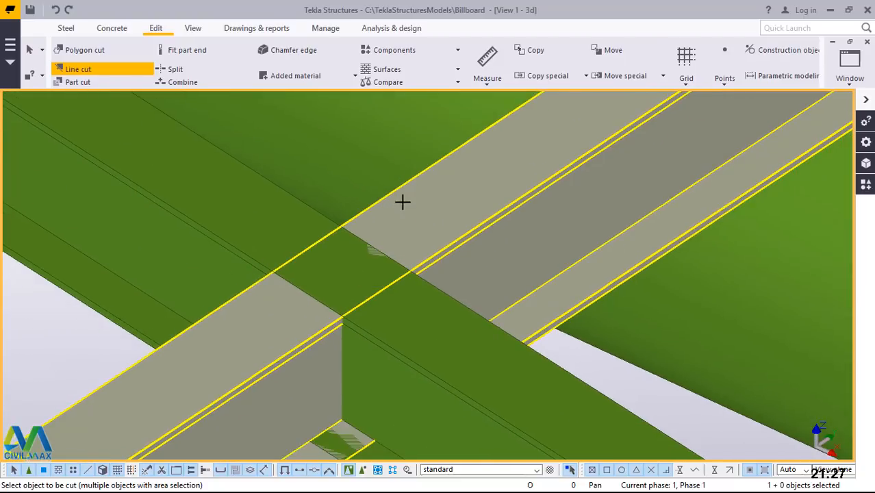
left_click(381, 229)
scroll(381, 229, "up", 2)
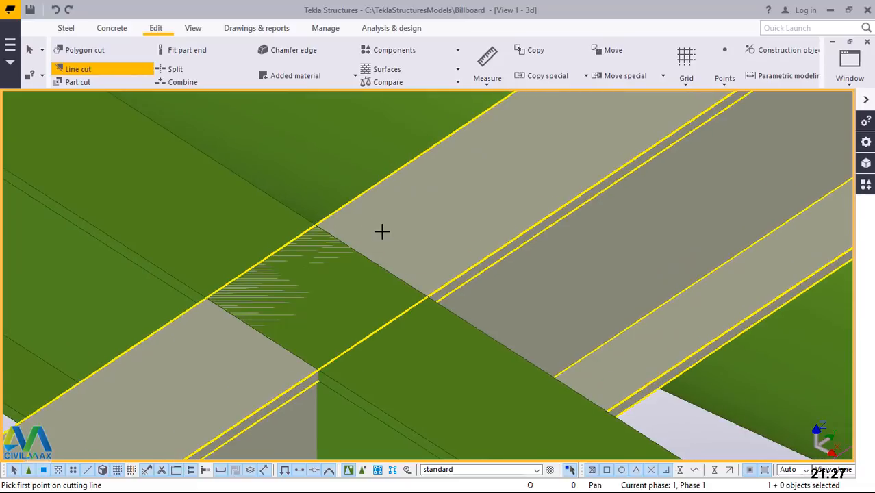
scroll(381, 231, "up", 2)
left_click(267, 219)
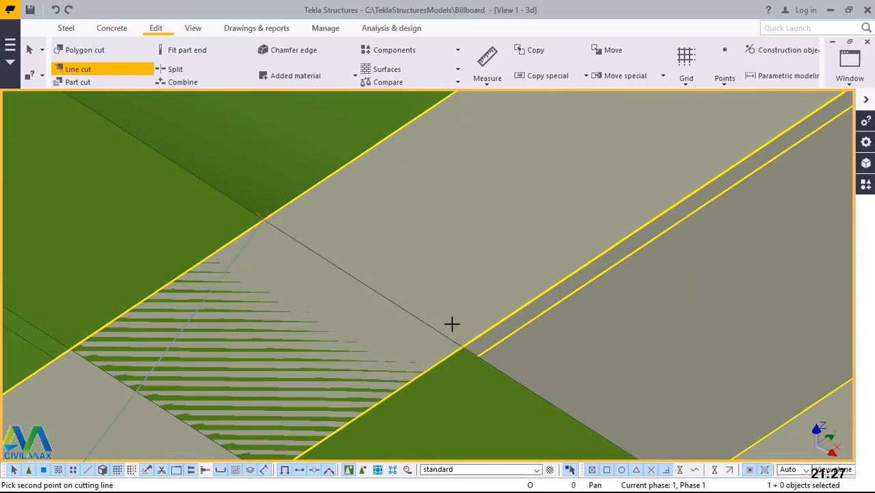
left_click(462, 345)
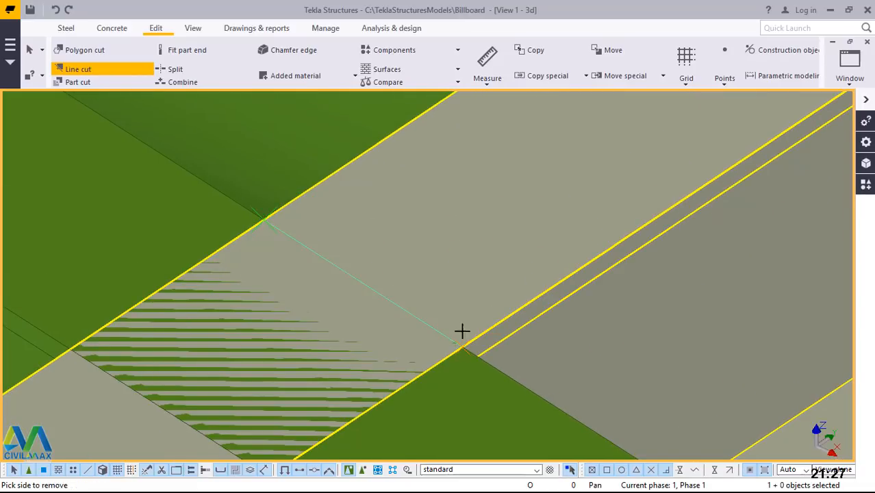
scroll(486, 268, "down", 3)
left_click(338, 351)
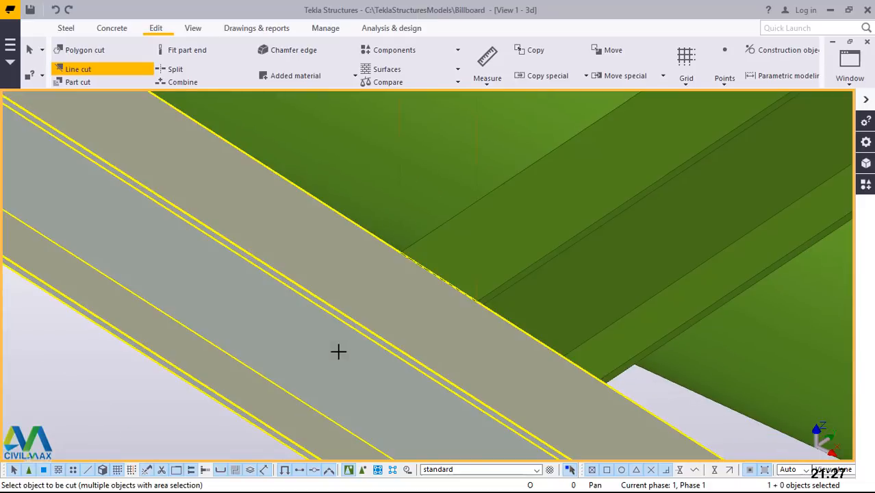
Step: Line-cut the third projecting crossbeam flush with the near longitudinal beam's inner edge, removing its short outer stub
scroll(313, 278, "down", 5)
scroll(294, 284, "down", 3)
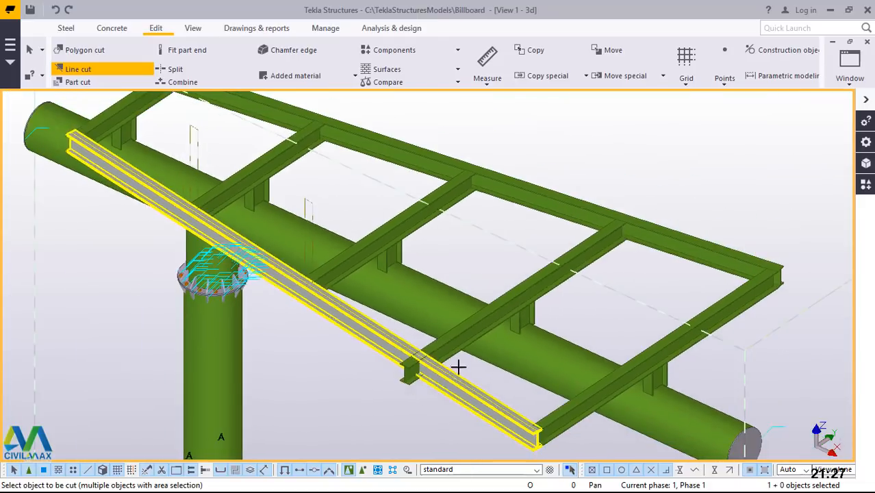
scroll(404, 363, "up", 5)
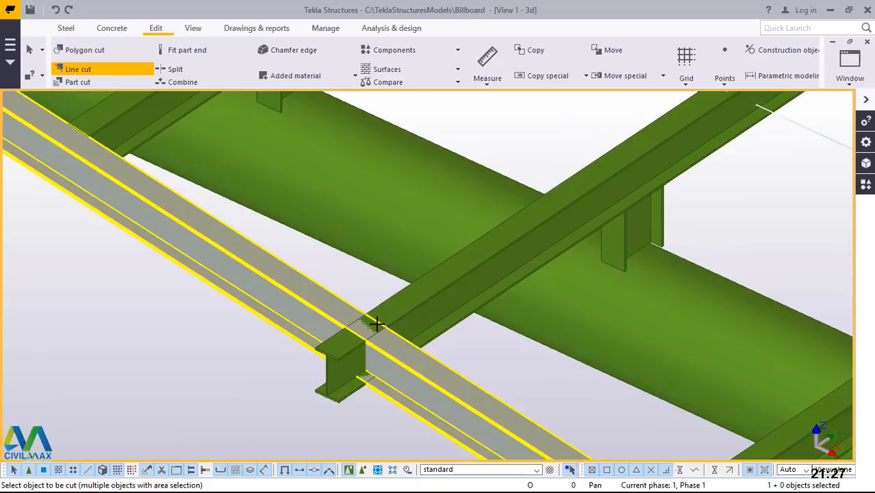
scroll(378, 326, "up", 3)
scroll(381, 343, "up", 4)
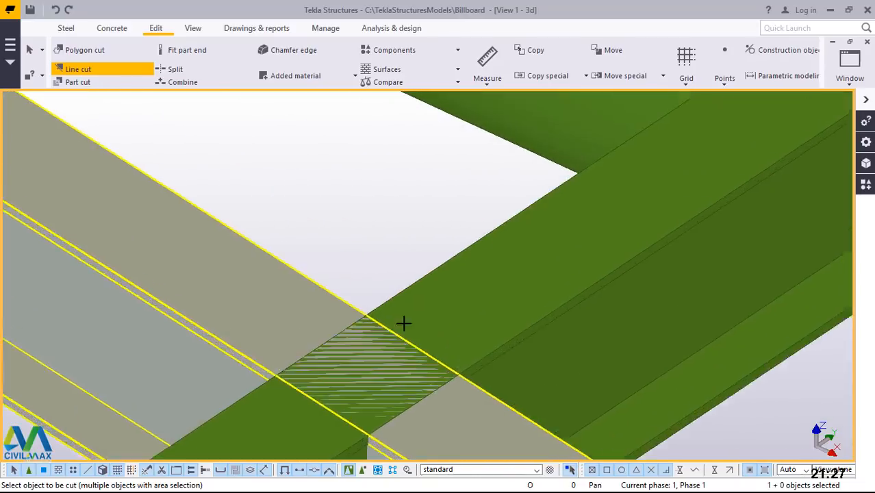
left_click(376, 315)
scroll(357, 312, "up", 3)
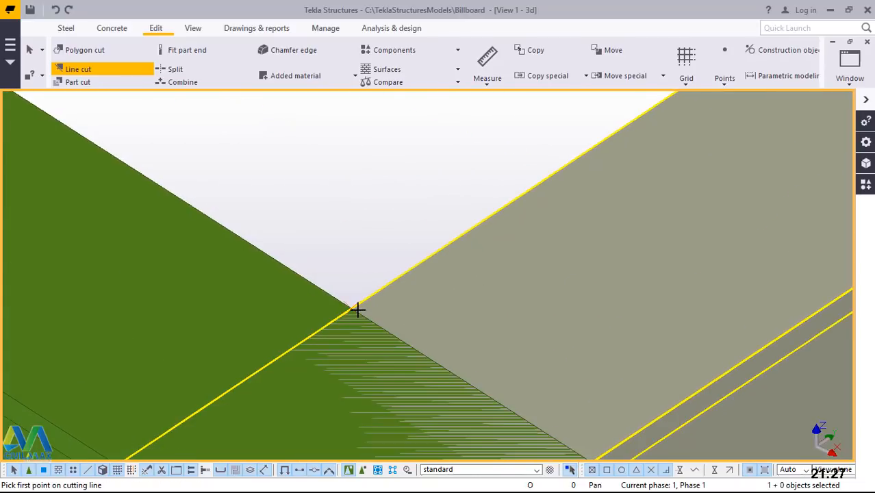
scroll(511, 391, "up", 2)
left_click(497, 348)
scroll(465, 280, "down", 4)
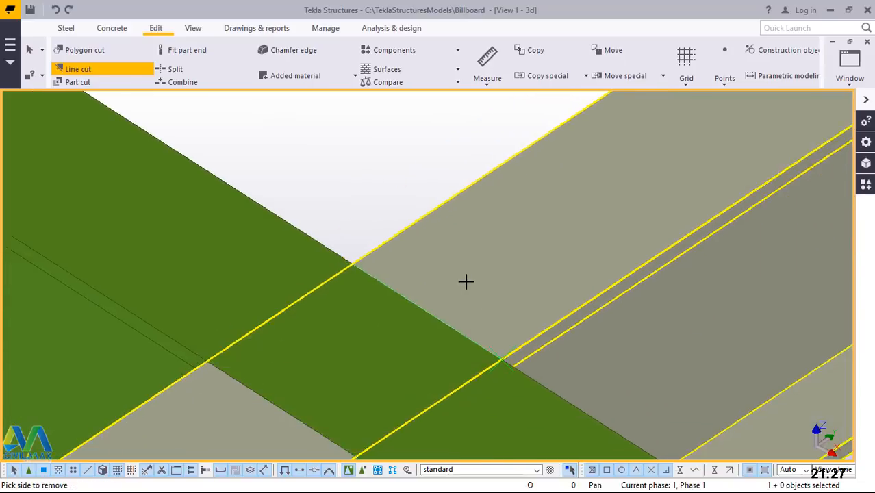
left_click(340, 357)
scroll(339, 358, "up", 3)
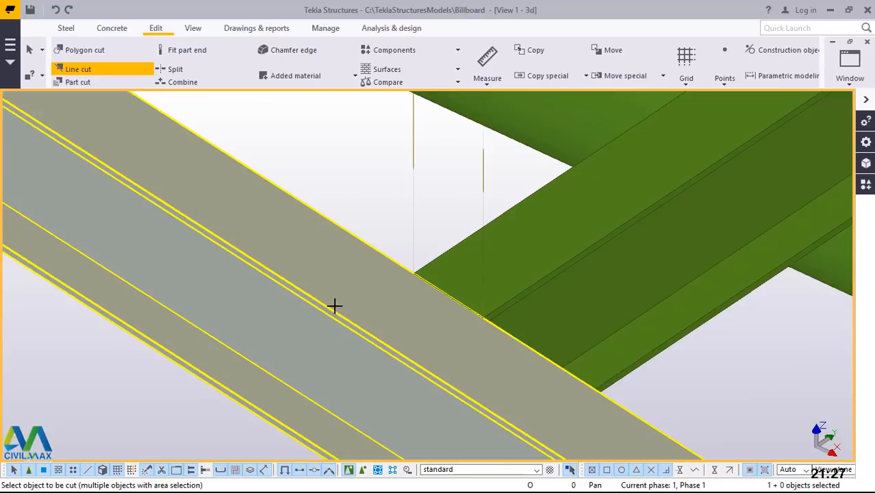
Step: Part-cut the end crossbeam with the near longitudinal beam at their corner joint
scroll(367, 298, "down", 5)
scroll(539, 404, "down", 3)
scroll(498, 371, "up", 5)
scroll(453, 284, "up", 2)
right_click(454, 284)
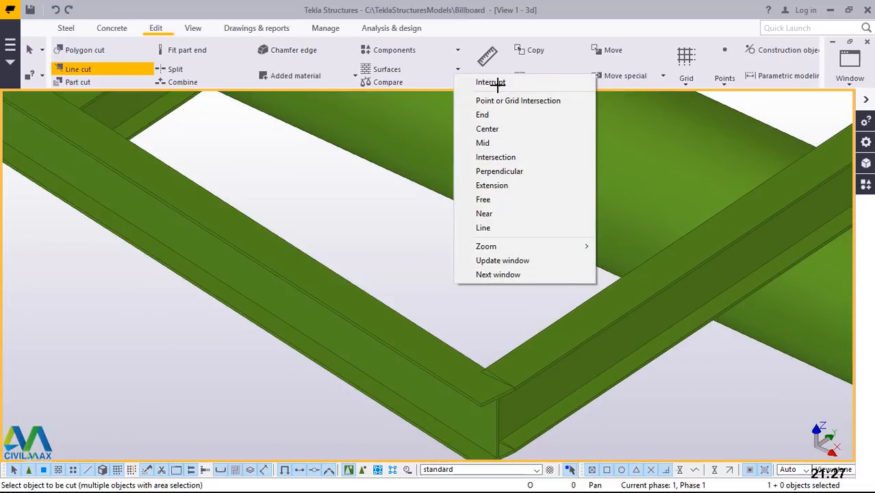
left_click(497, 83)
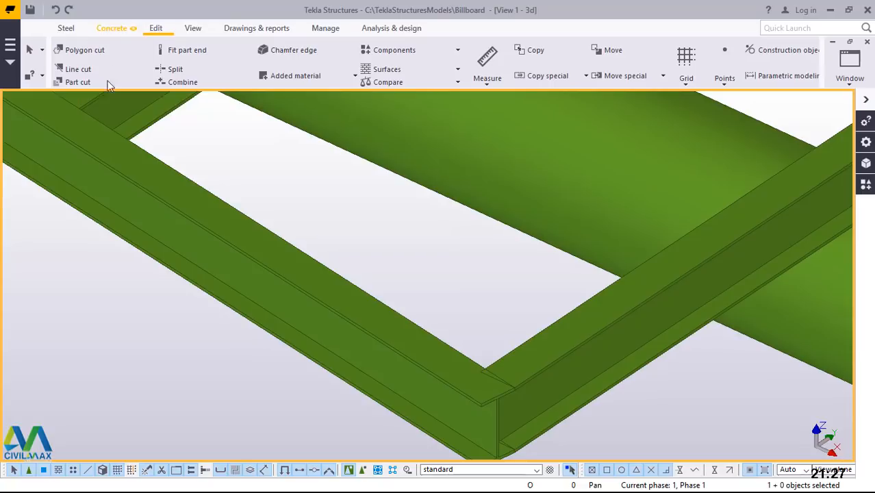
left_click(82, 81)
scroll(510, 389, "up", 4)
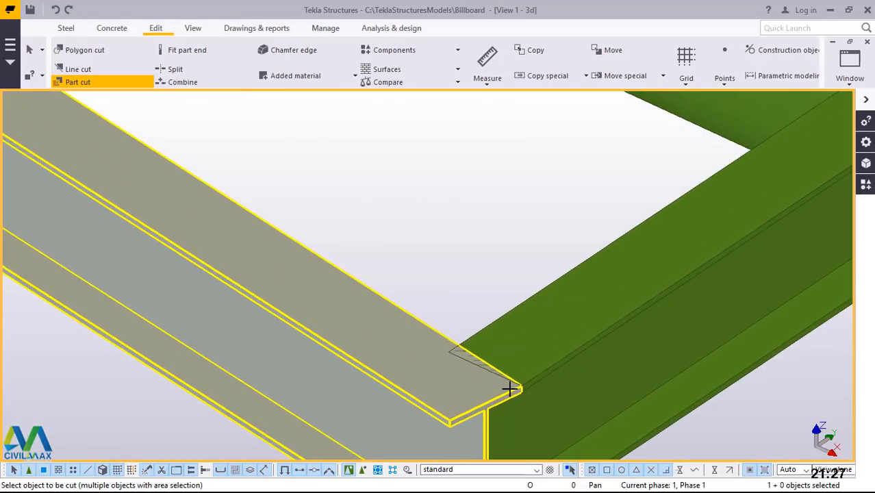
left_click(510, 388)
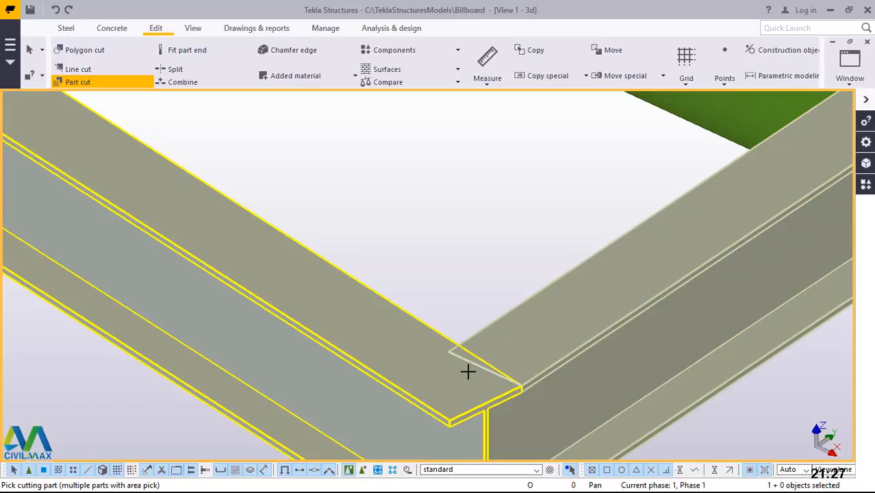
left_click(392, 326)
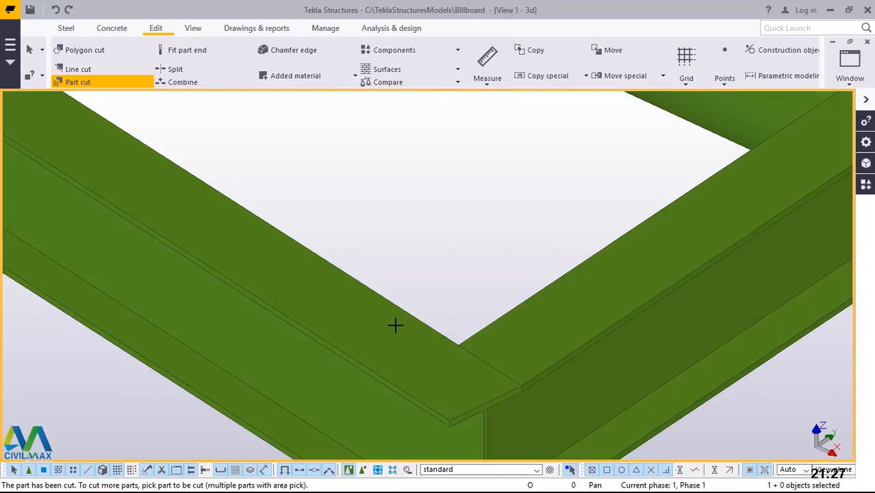
right_click(440, 197)
left_click(452, 202)
Step: Delete the far and near longitudinal beams that run along the crossbeam ends
scroll(453, 357, "down", 5)
left_click(615, 128)
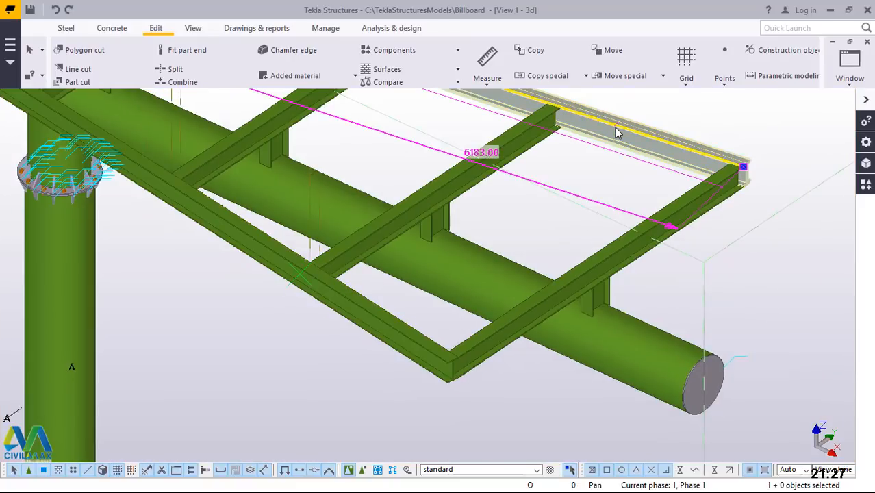
left_click(305, 377, "ctrl")
right_click(310, 378)
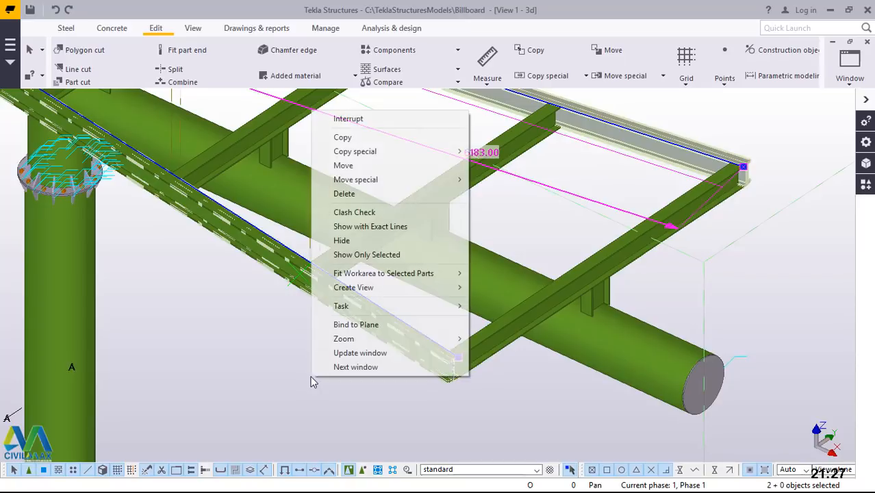
left_click(365, 198)
left_click(377, 327)
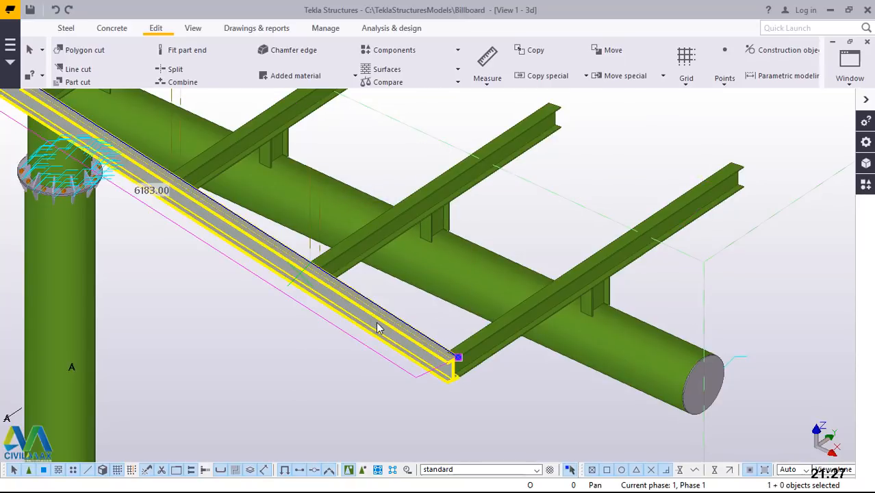
key("Delete")
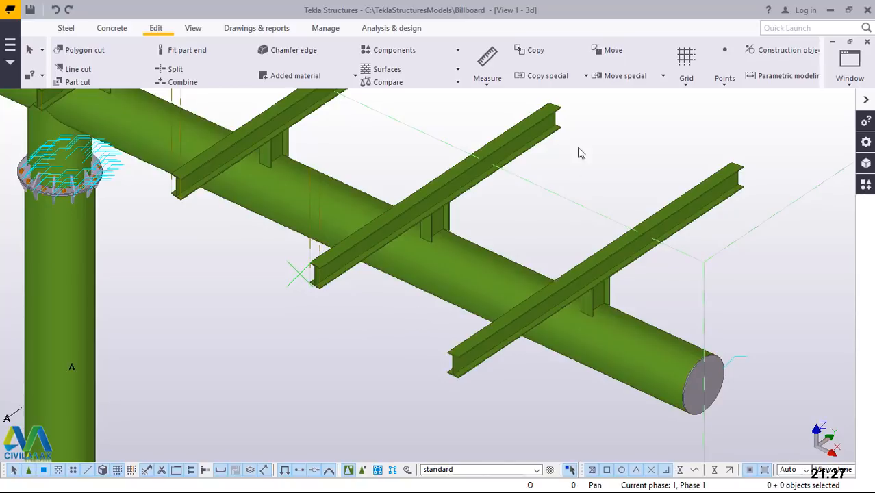
right_click(589, 141)
left_click(629, 180)
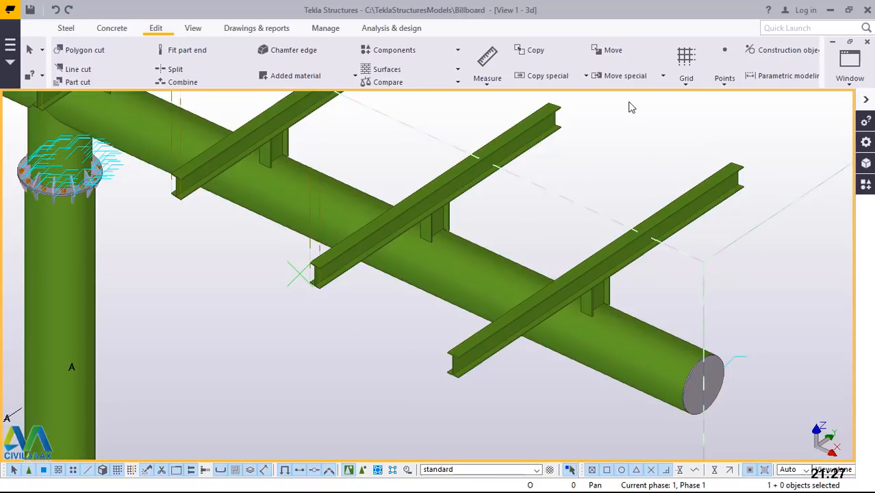
right_click(630, 105)
left_click(661, 176)
Step: Examine the cut ends of all the crossbeams in plan view, and inspect their support stubs on the pipe in 3D
left_click(192, 28)
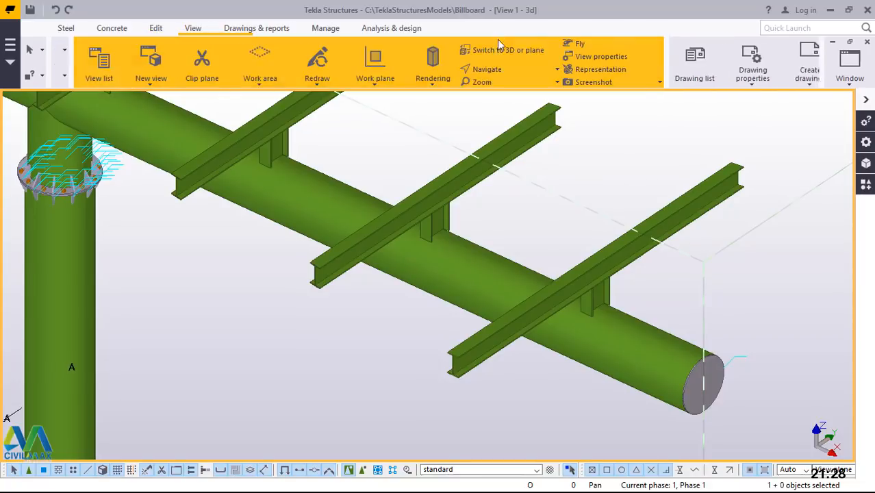
key("ctrl+p")
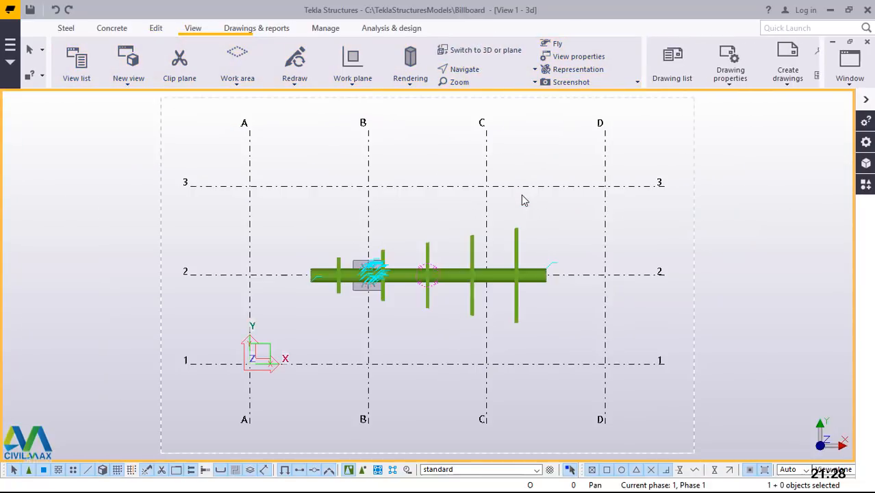
scroll(407, 280, "up", 5)
scroll(433, 256, "down", 3)
scroll(634, 176, "up", 2)
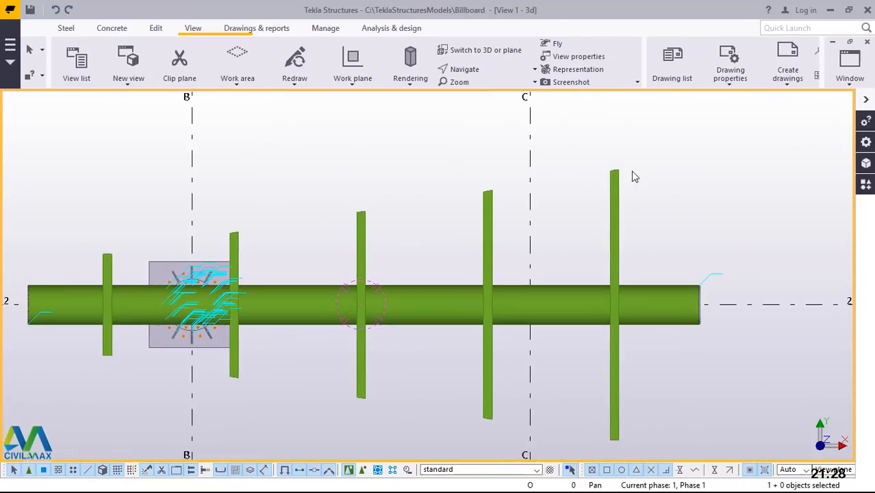
scroll(87, 267, "up", 5)
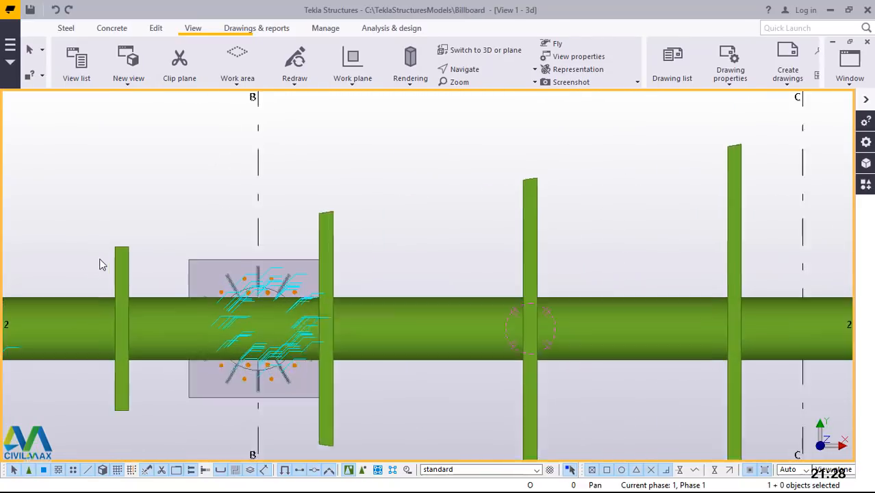
scroll(111, 257, "down", 4)
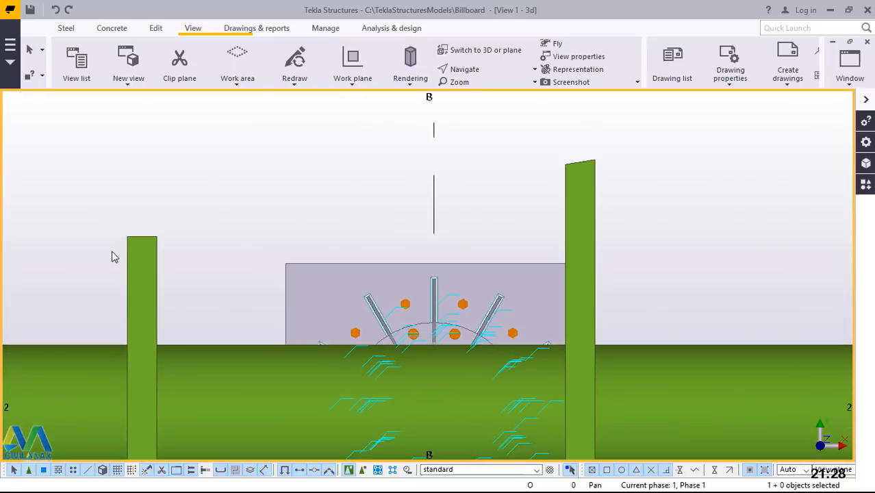
scroll(115, 251, "up", 4)
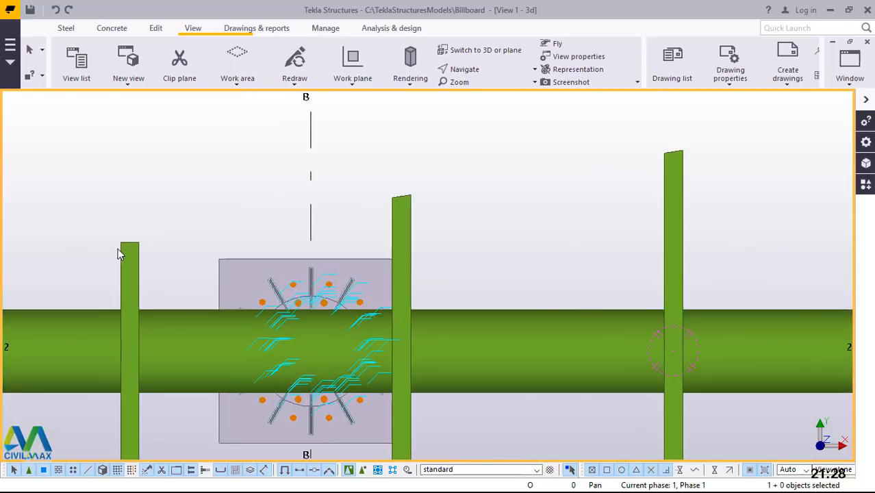
scroll(140, 244, "up", 4)
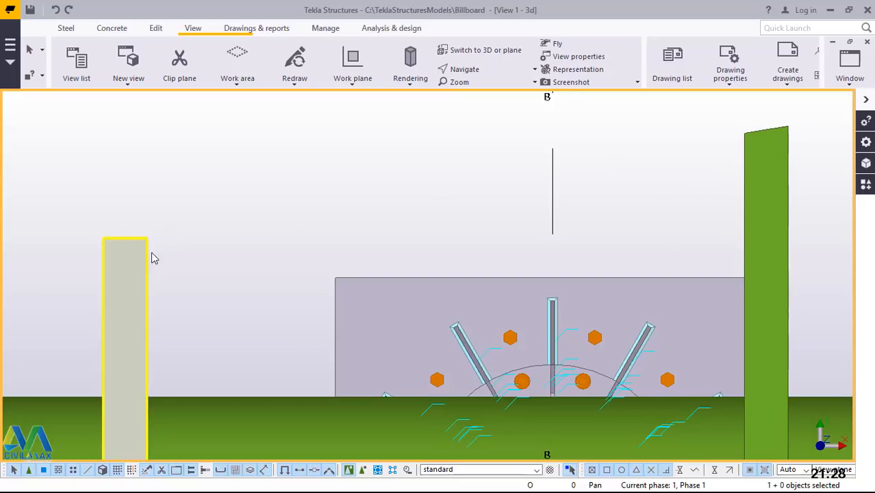
scroll(100, 266, "down", 5)
scroll(100, 265, "down", 5)
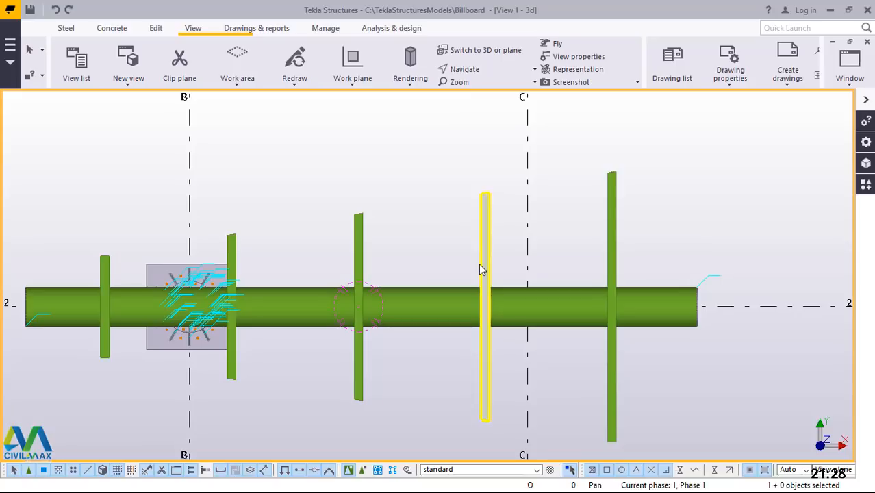
left_click(478, 52)
scroll(432, 240, "up", 5)
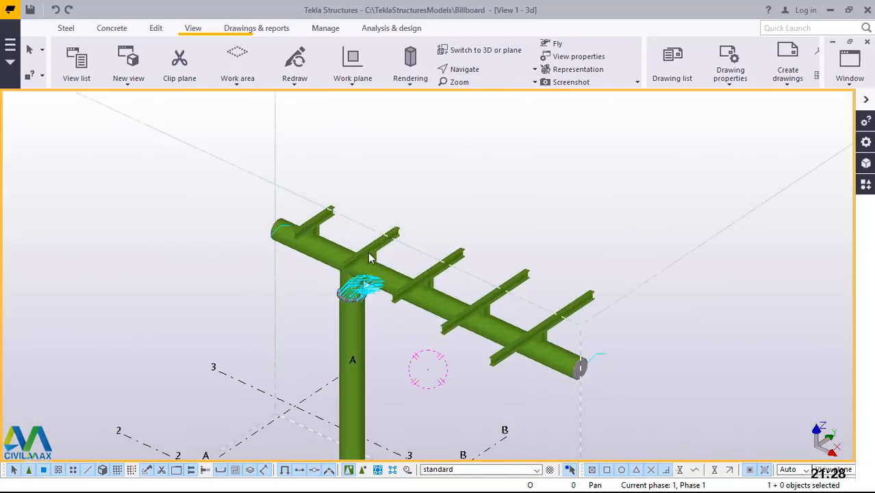
scroll(365, 257, "up", 8)
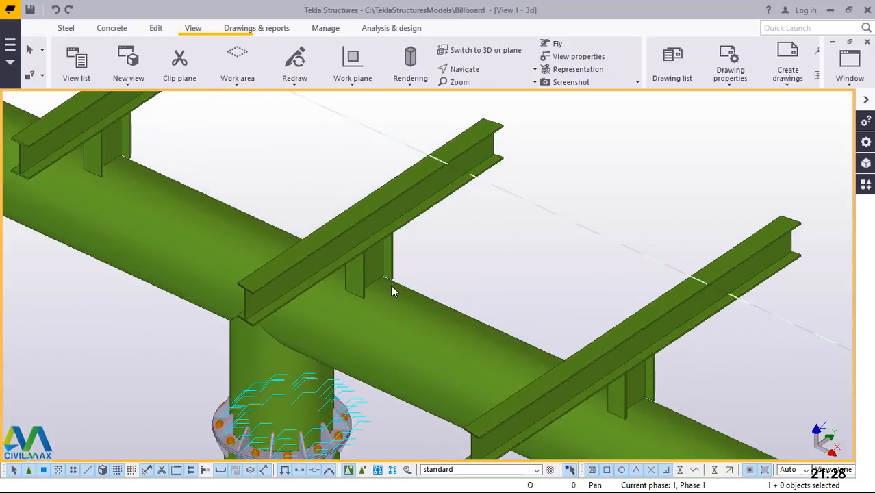
scroll(395, 304, "down", 5)
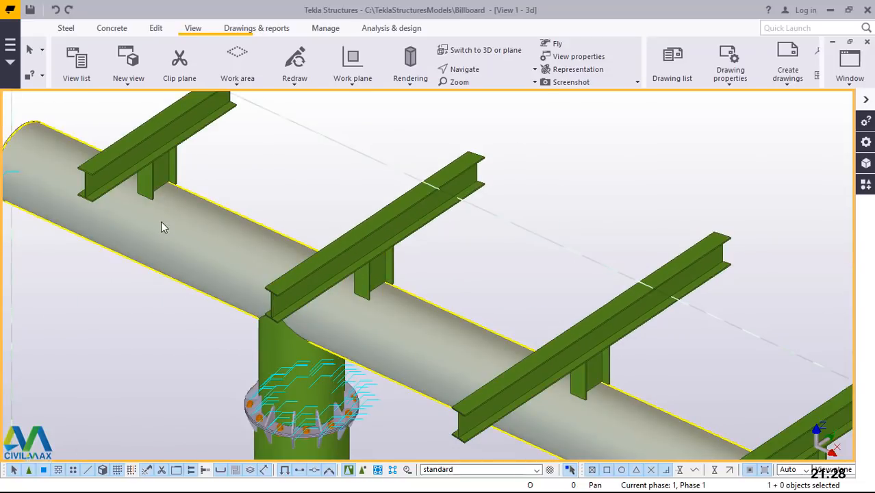
Step: Search the component catalog for "round" and start the Round tube (23) connection
left_click(866, 186)
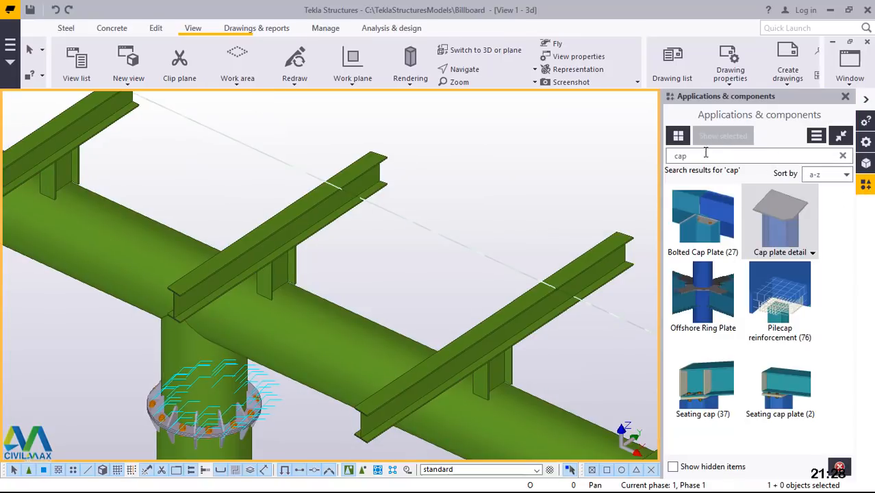
left_click_drag(691, 156, 663, 161)
type("r")
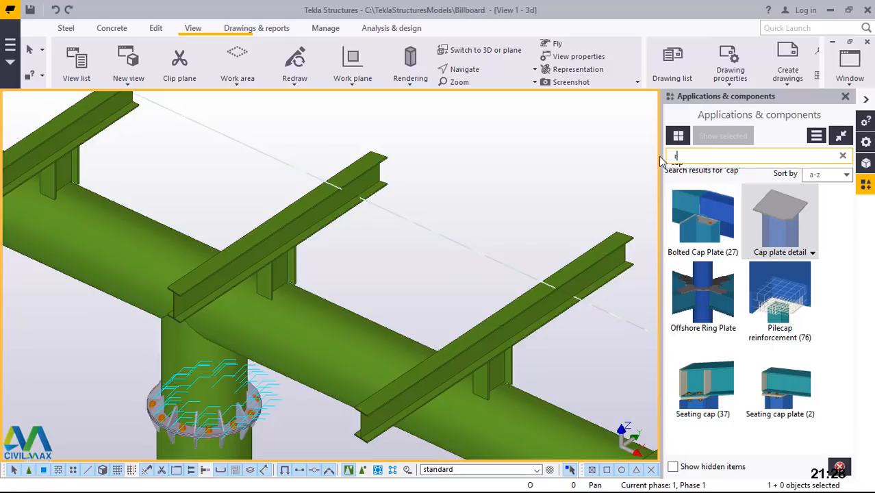
type("ound")
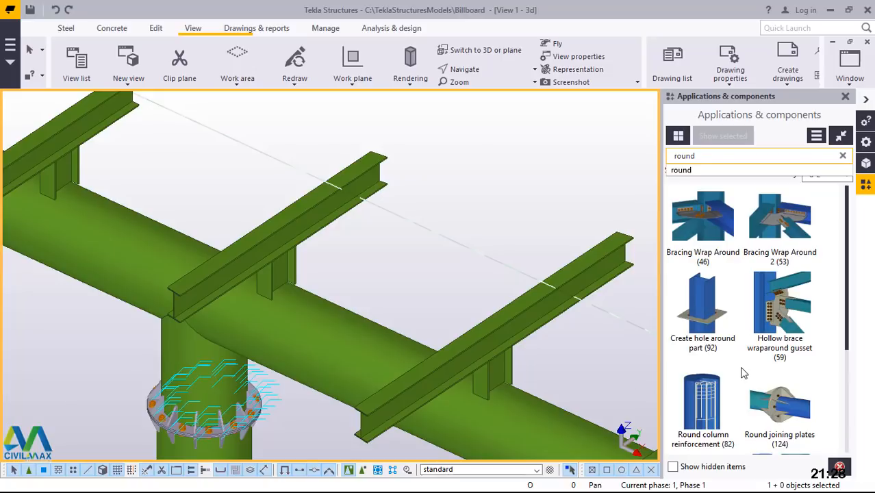
scroll(743, 370, "down", 2)
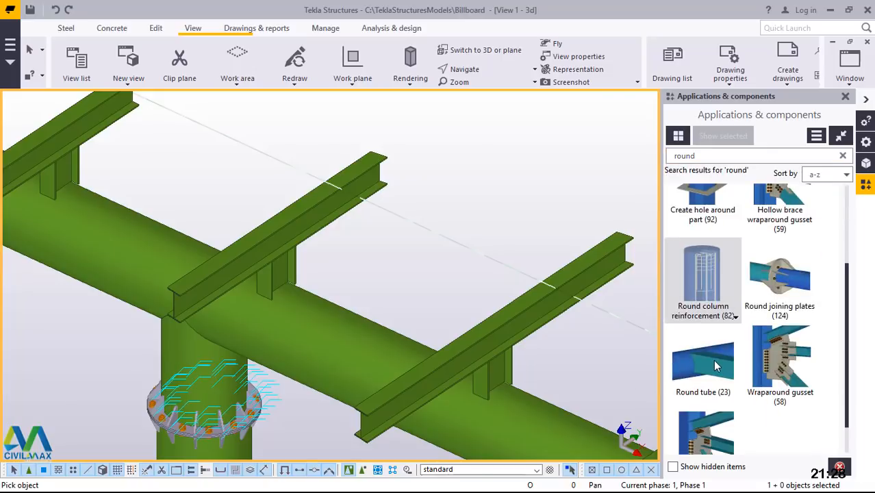
left_click(716, 366)
Step: Try the Round tube connection with the second crossbeam's support stub as main part and the horizontal pipe as secondary, and undo it
scroll(304, 326, "up", 5)
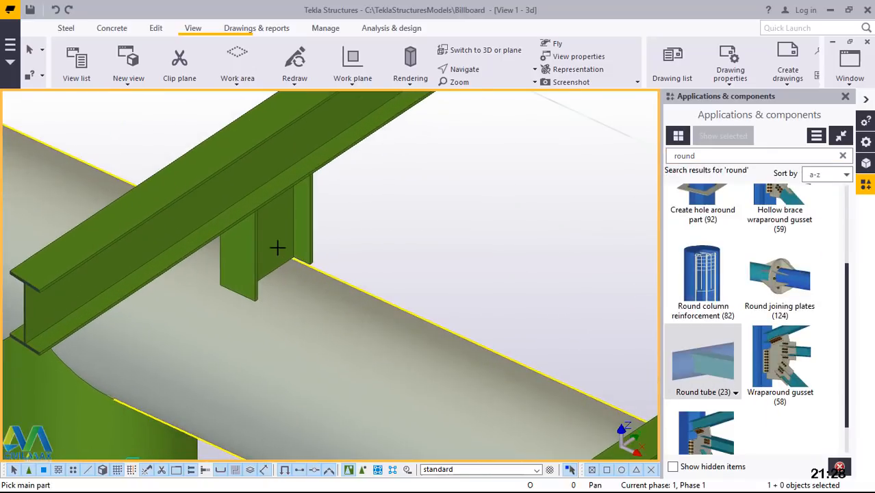
left_click(278, 248)
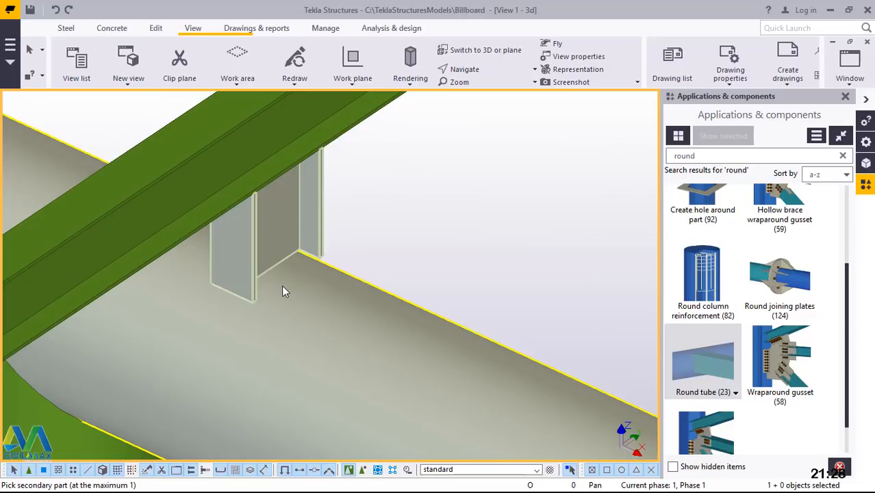
left_click(283, 287)
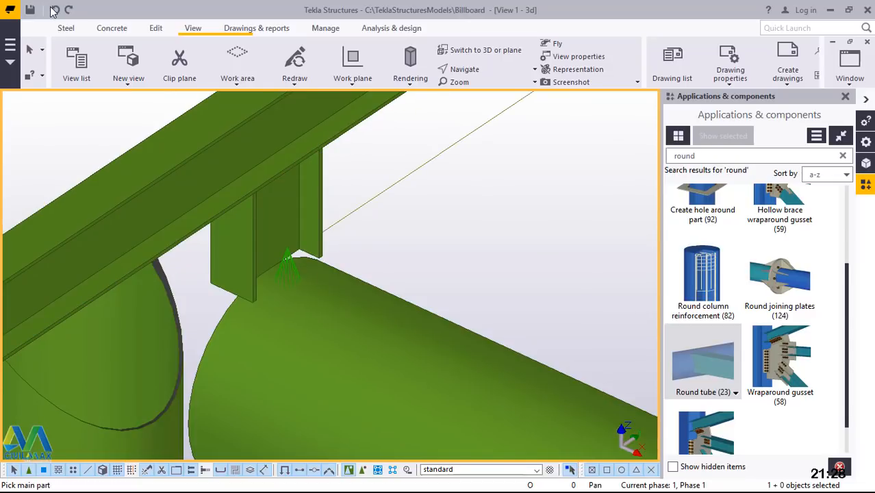
left_click(57, 10)
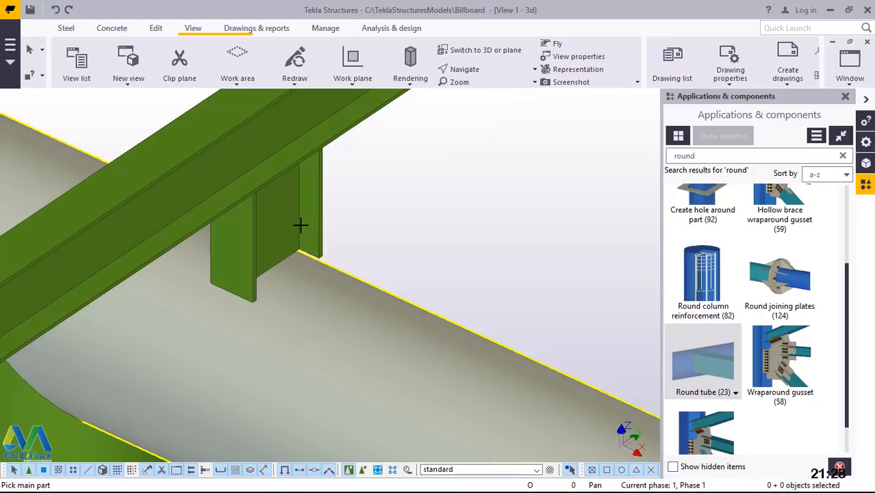
Step: Apply Round tube connections with the horizontal pipe as main part and the second and third crossbeams' support stubs as secondary parts
scroll(230, 257, "down", 2)
scroll(264, 252, "down", 4)
scroll(459, 384, "up", 3)
scroll(437, 345, "up", 2)
left_click(437, 347)
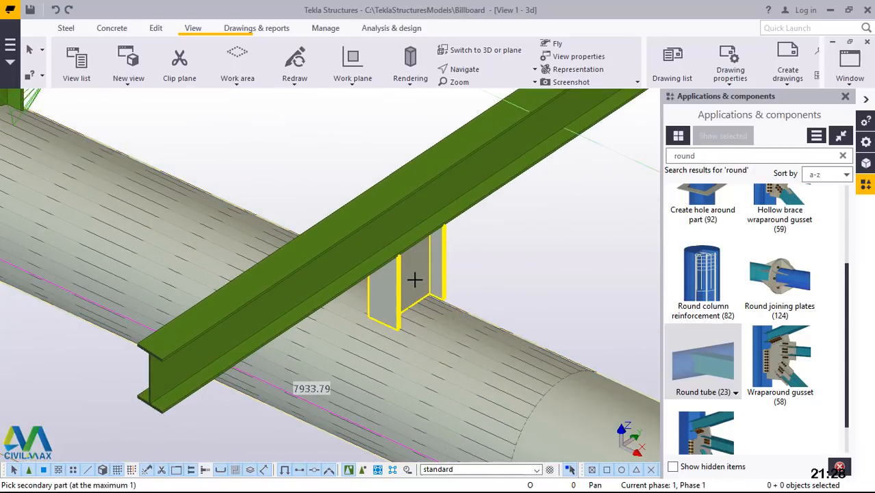
left_click(414, 279)
Step: Apply a Round tube connection between the horizontal pipe as main part and the fourth crossbeam's support stub
scroll(87, 142, "down", 3)
scroll(352, 262, "up", 4)
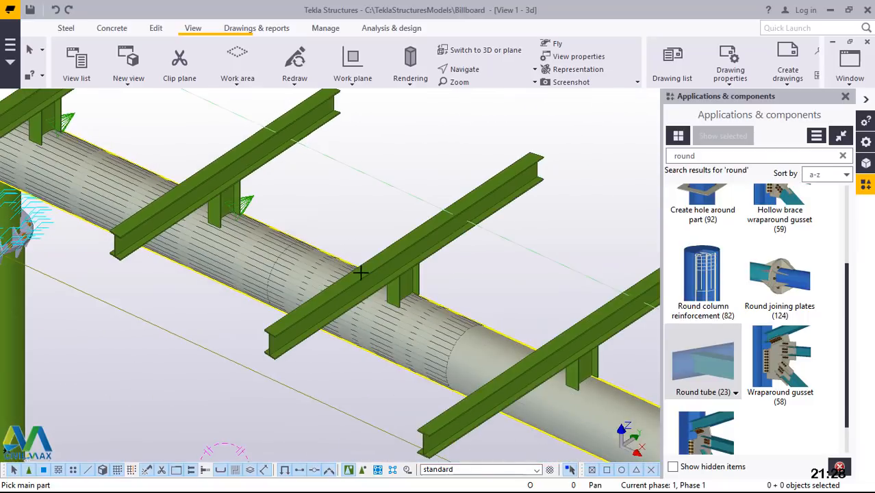
scroll(441, 332, "up", 1)
left_click(473, 317)
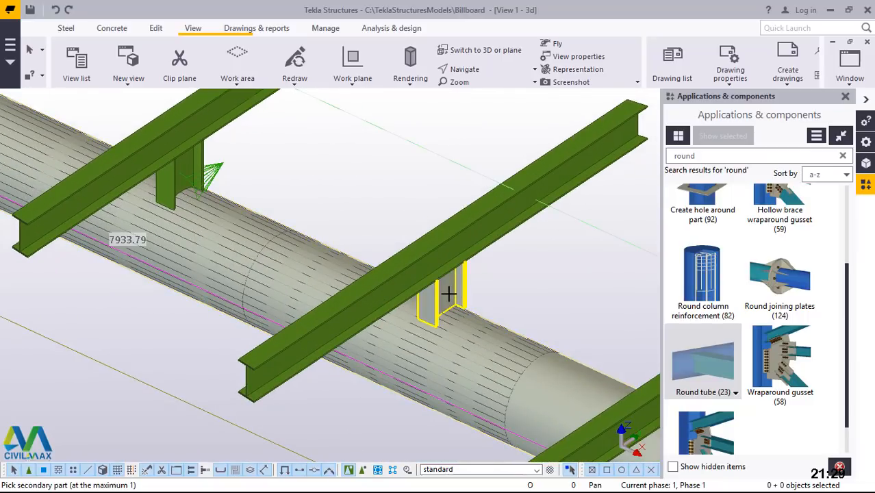
left_click(445, 297)
Step: Apply a Round tube connection between the horizontal pipe as main part and the last, longest crossbeam's support stub
scroll(199, 188, "down", 3)
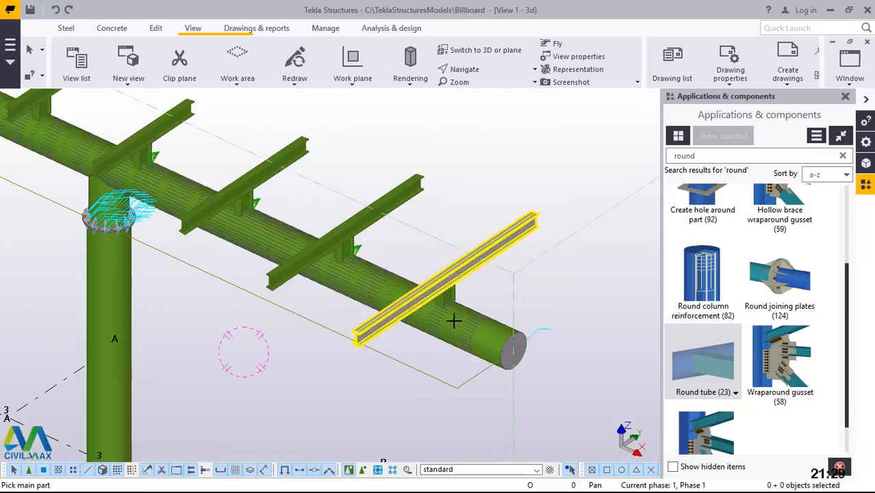
scroll(494, 330, "up", 4)
left_click(479, 283)
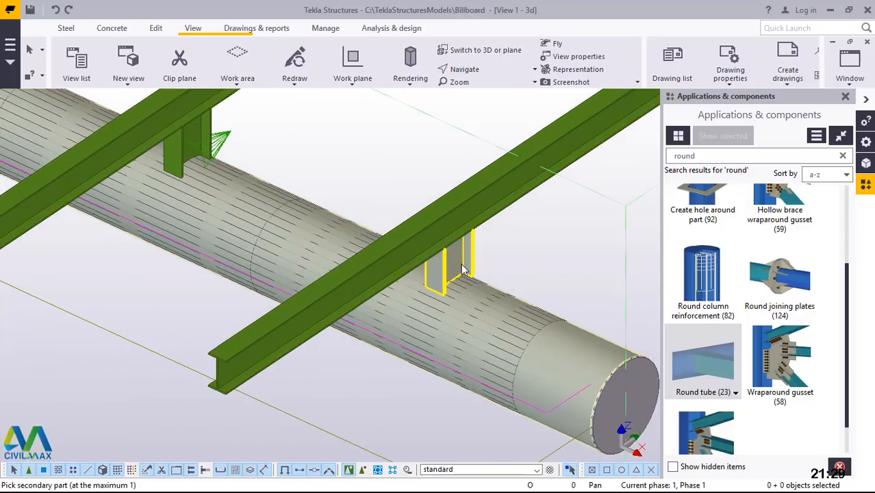
left_click(463, 260)
scroll(509, 347, "down", 2)
scroll(509, 350, "down", 5)
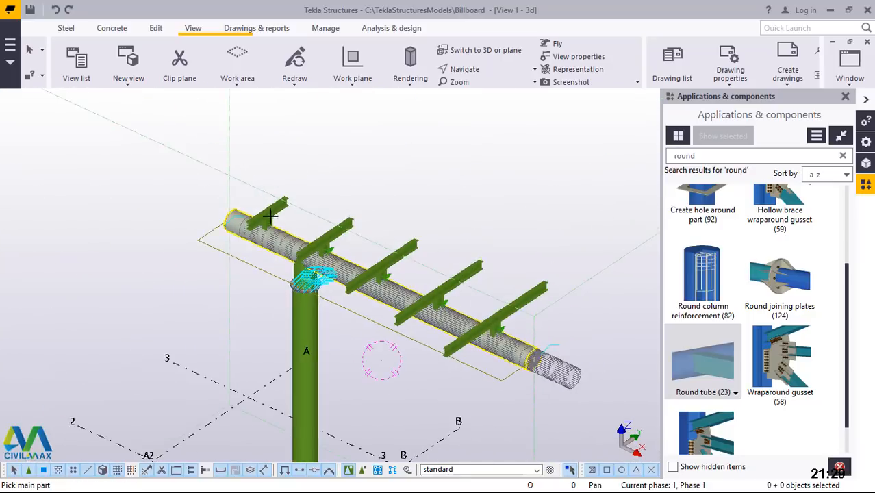
Step: Apply a Round tube connection with the horizontal pipe as main part and the first, shortest crossbeam's support stub as secondary part
scroll(407, 270, "up", 6)
scroll(382, 270, "up", 2)
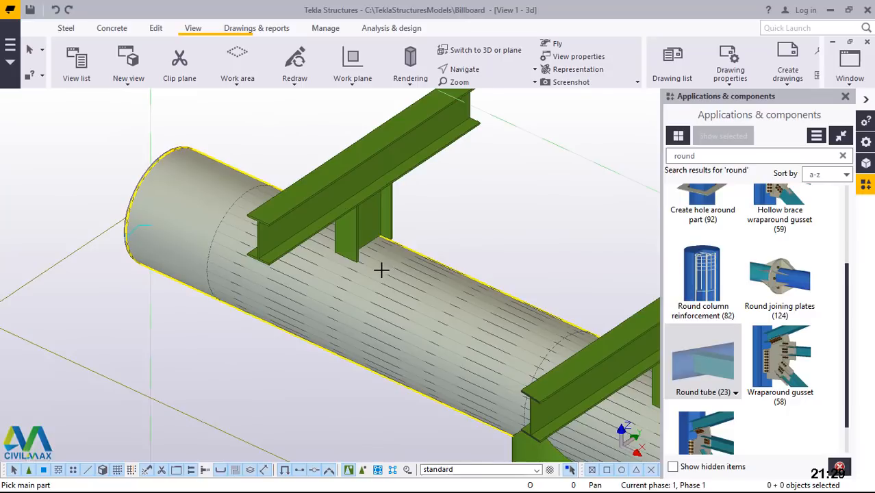
left_click(382, 270)
left_click(370, 219)
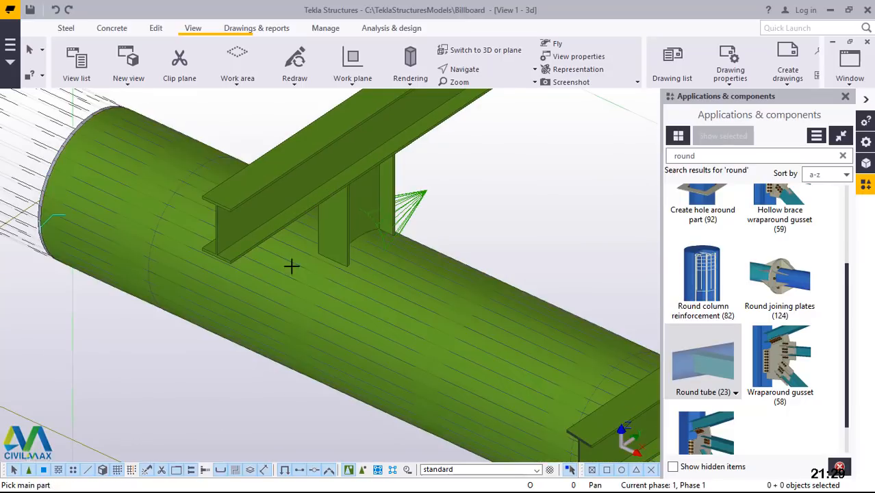
scroll(428, 209, "down", 2)
right_click(463, 197)
left_click(463, 200)
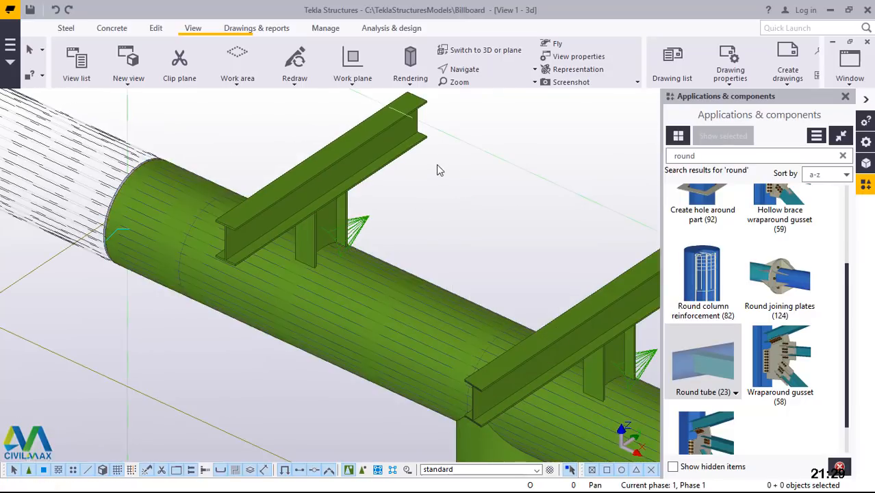
Step: End the connection command and redraw the view to clear the temporary lines and connection symbols
right_click(436, 165)
left_click(472, 170)
right_click(411, 173)
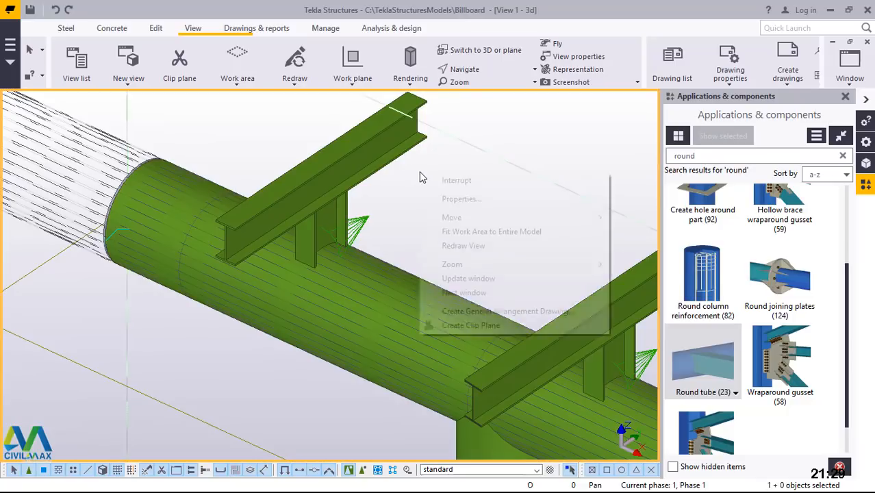
left_click(479, 248)
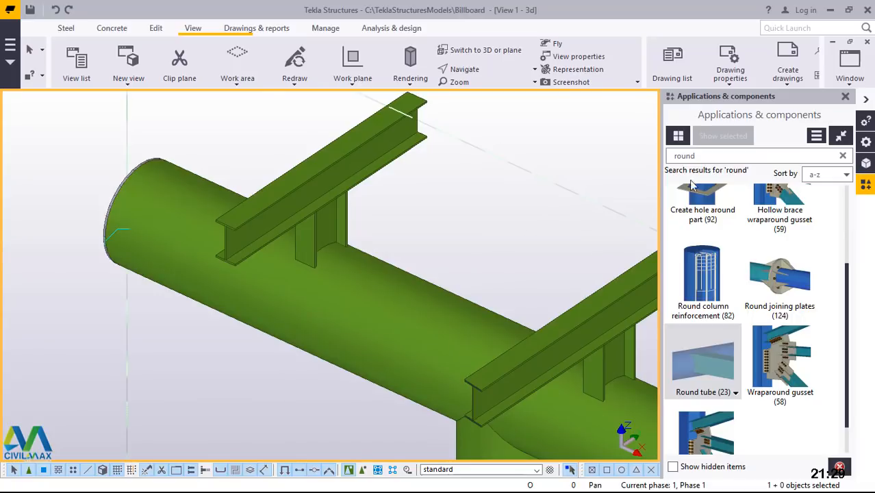
Step: Search the components for "end" and open the properties of the End plate (29) connection
left_click(698, 157)
left_click_drag(668, 156, 669, 163)
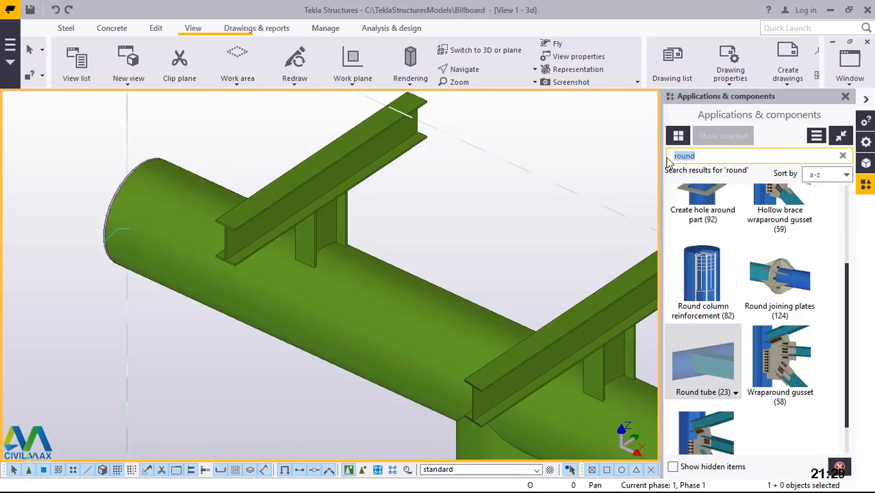
type("e")
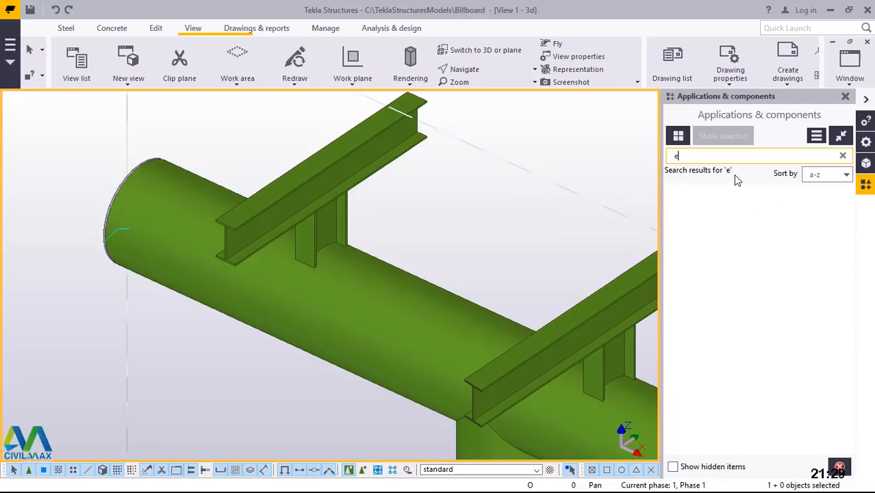
type("nd")
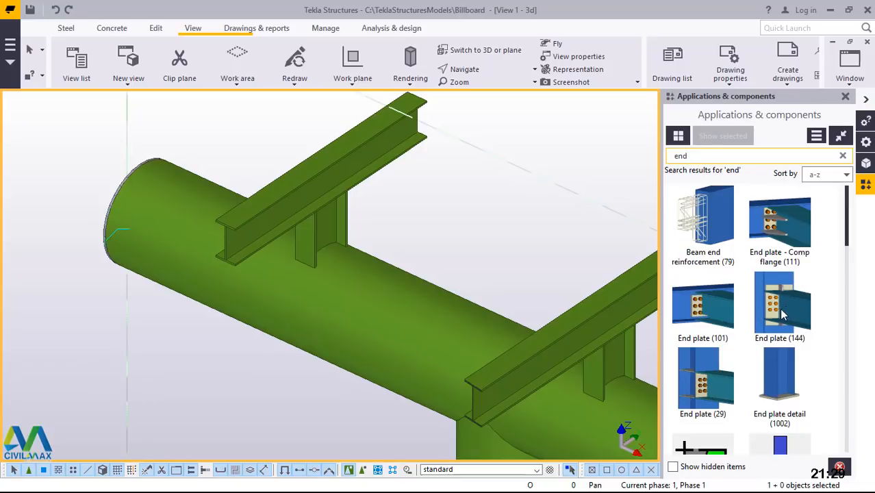
left_click(710, 385)
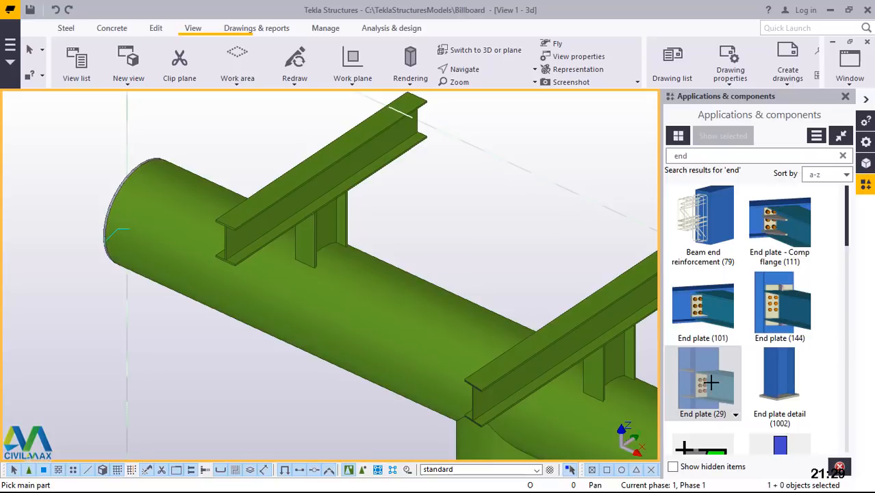
double_click(711, 383)
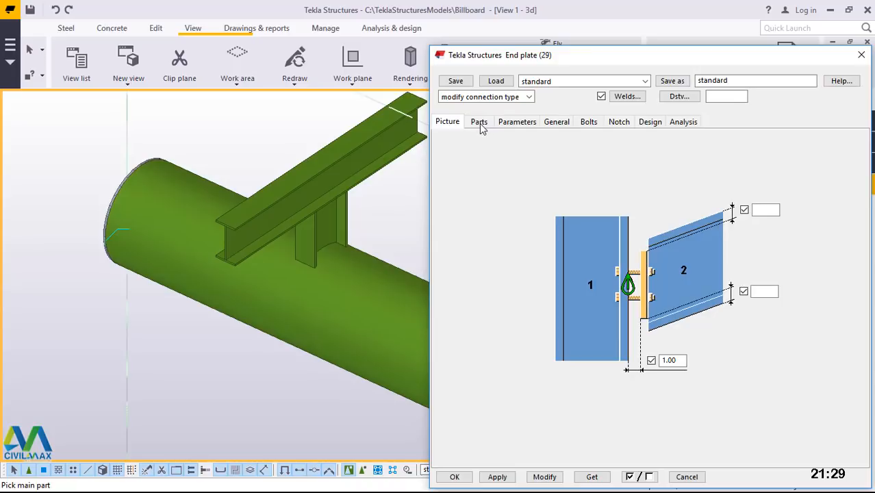
Step: Load the saved "end plate" settings into the End plate (29) connection and apply them
left_click(619, 82)
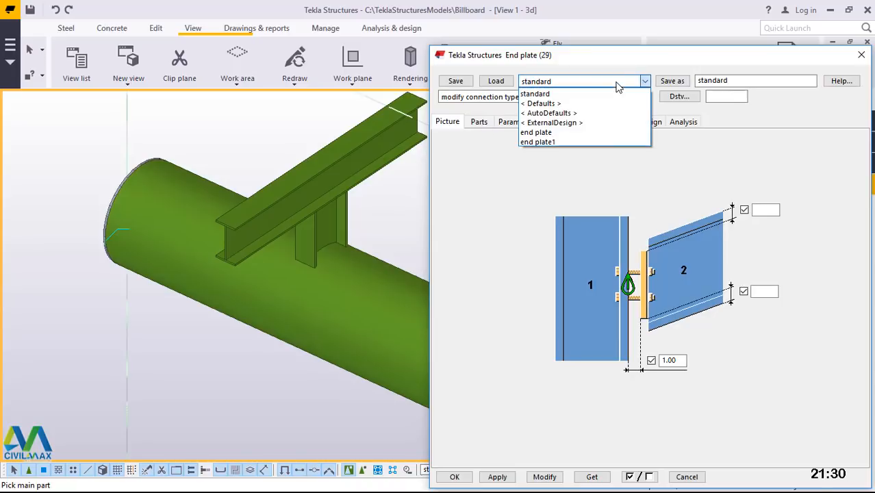
left_click(541, 133)
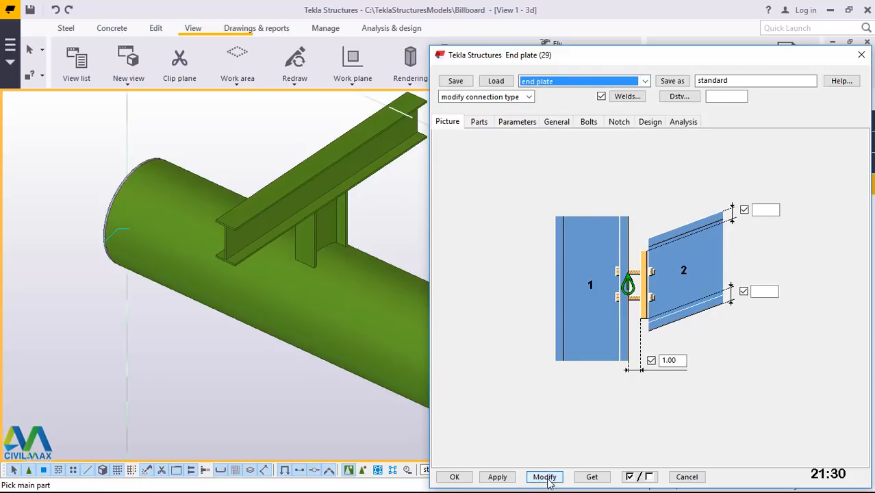
left_click(496, 82)
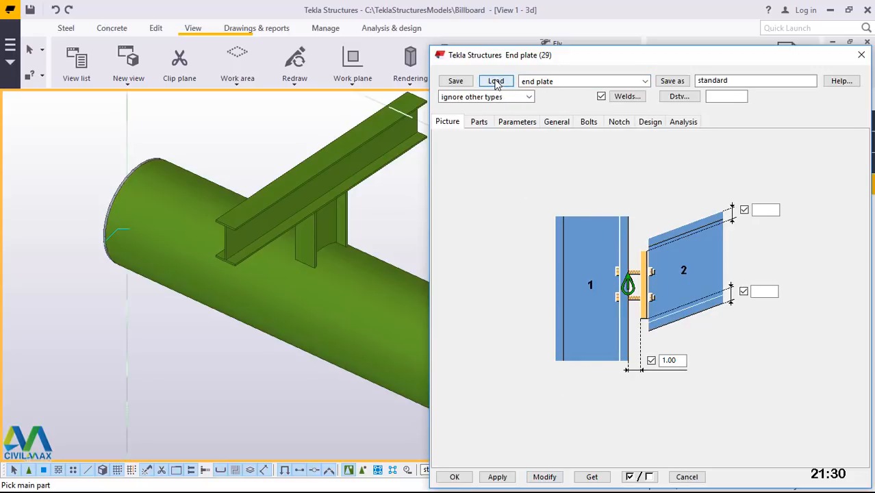
left_click(546, 478)
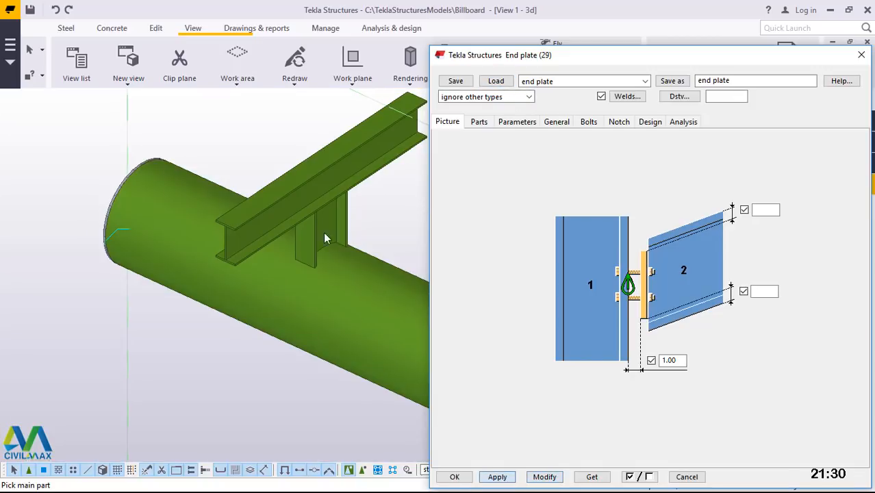
Step: Apply End plate (29) with the first, shortest crossbeam as main part and its support stub as secondary part
scroll(332, 193, "up", 4)
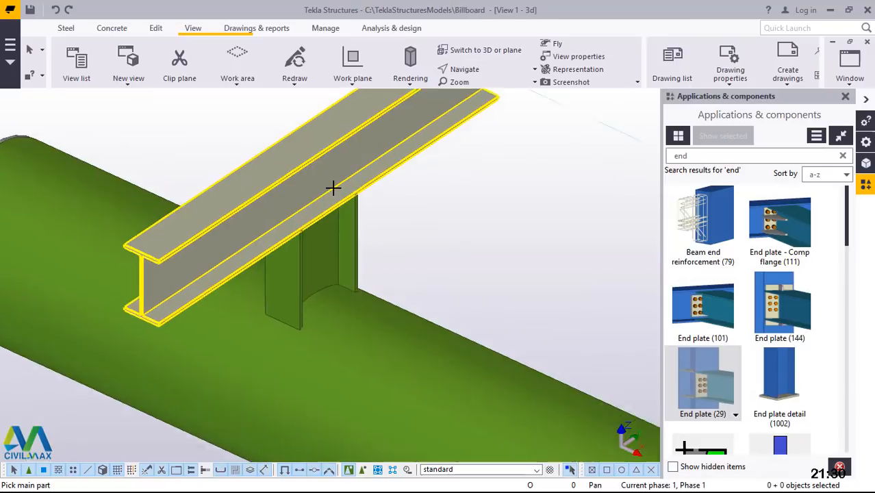
scroll(339, 187, "up", 1)
left_click(340, 183)
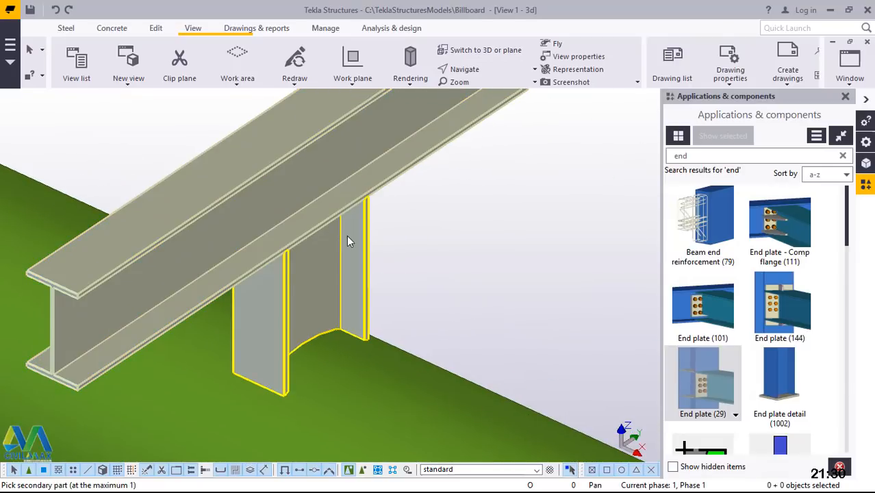
left_click(347, 235)
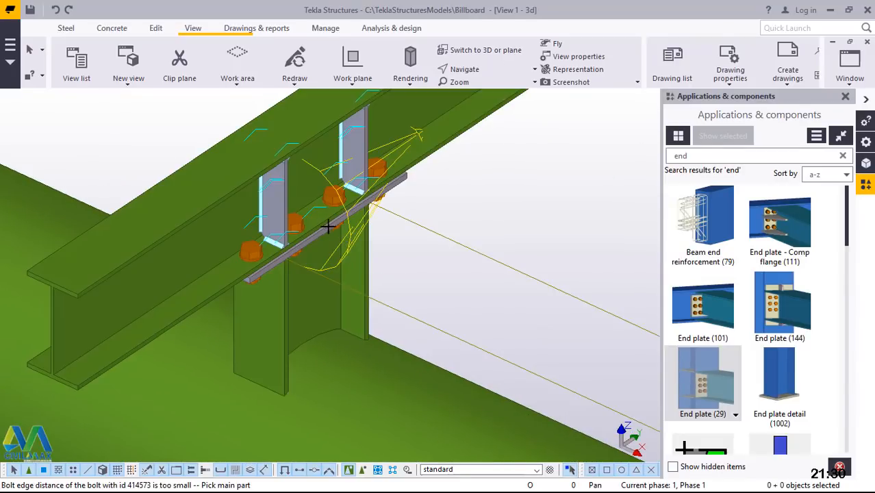
scroll(335, 212, "up", 3)
scroll(144, 253, "down", 2)
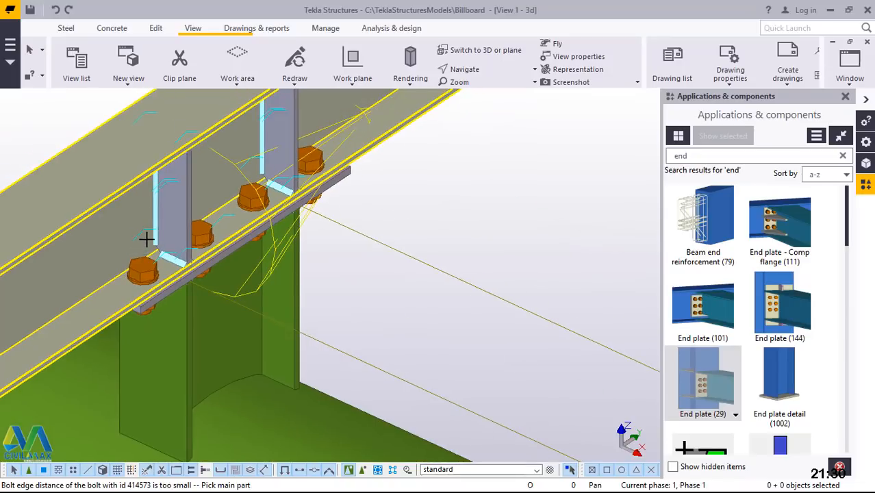
Step: Apply End plate (29) between the second crossbeam as main part and its support stub
scroll(147, 241, "down", 5)
scroll(410, 372, "up", 2)
scroll(364, 346, "up", 4)
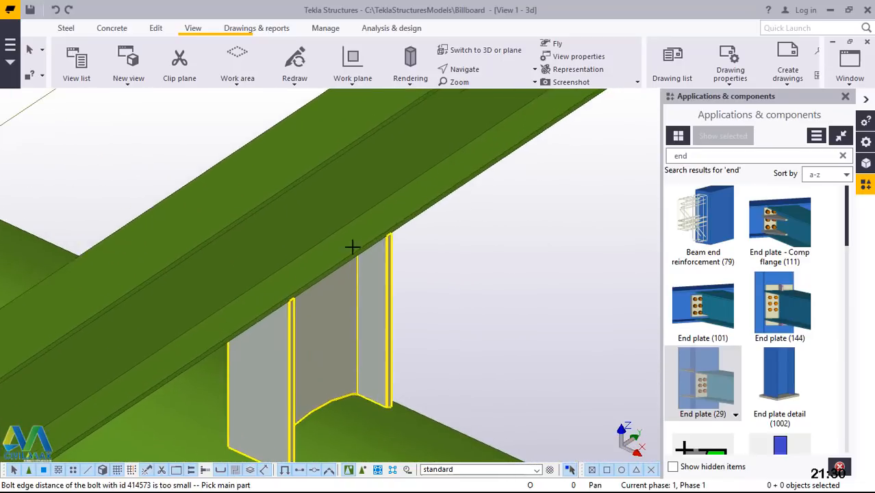
left_click(359, 263)
left_click(359, 273)
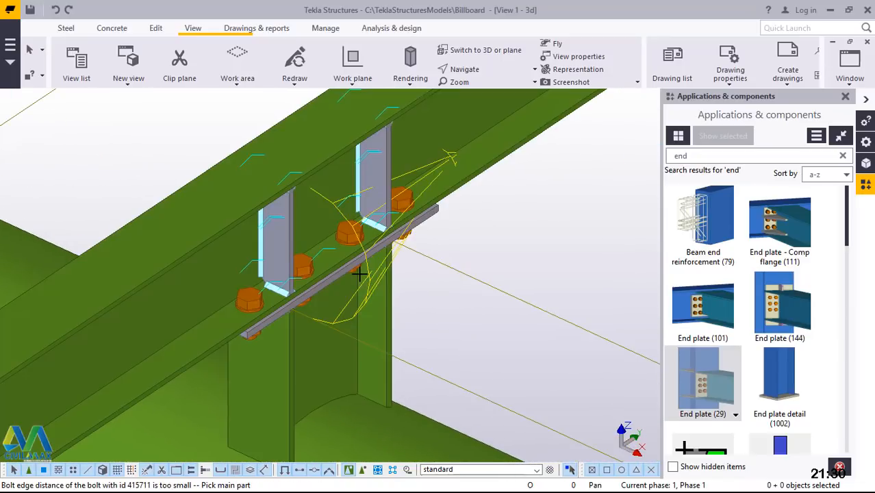
Step: Apply End plate (29) between the third crossbeam as main part and its support stub
scroll(274, 281, "down", 4)
scroll(186, 287, "up", 3)
scroll(438, 387, "up", 2)
scroll(430, 375, "up", 4)
left_click(328, 297)
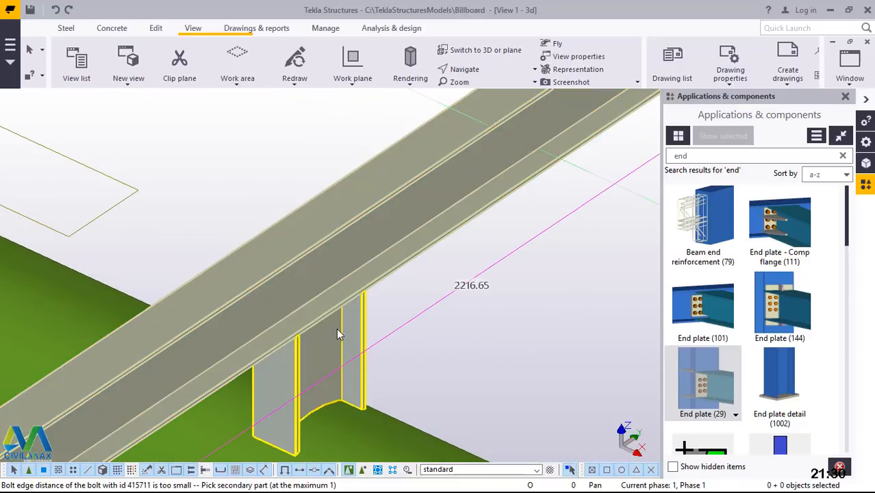
left_click(339, 330)
Step: Apply End plate (29) between the fourth crossbeam as main part and its support stub
scroll(339, 329, "down", 5)
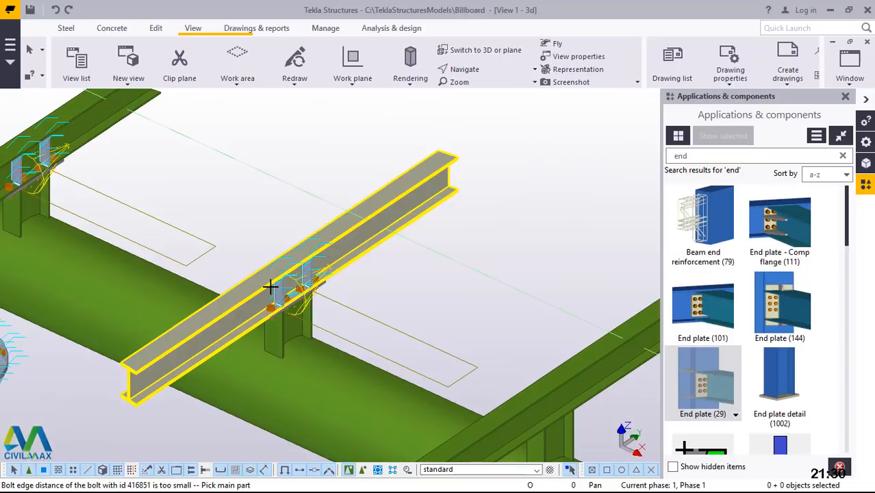
scroll(431, 361, "up", 5)
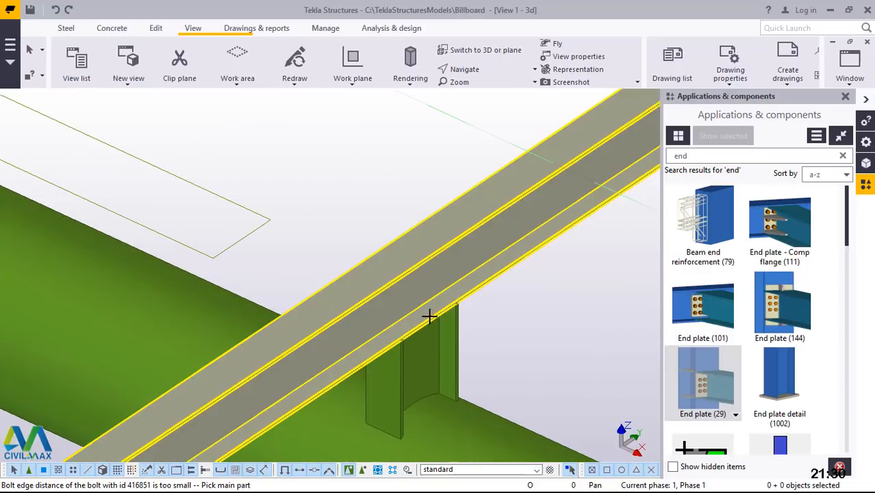
left_click(432, 339)
left_click(434, 345)
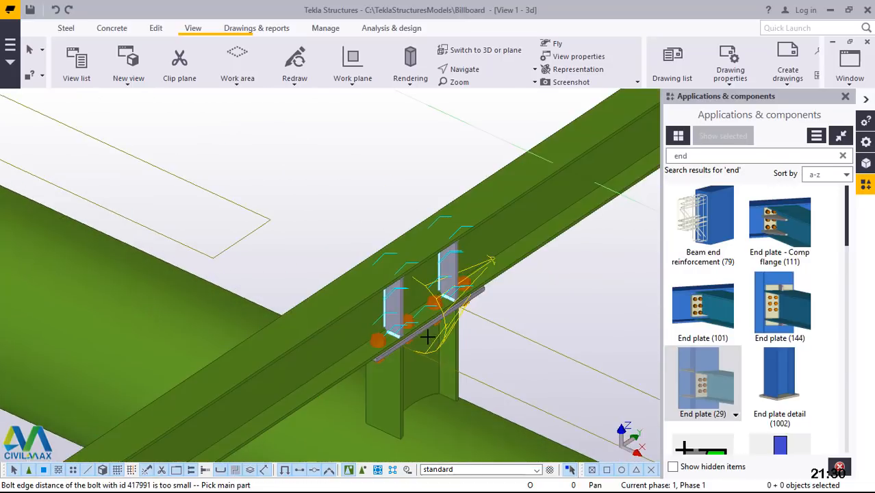
Step: Apply End plate (29) between the last, longest crossbeam as main part and its support stub
scroll(293, 268, "down", 3)
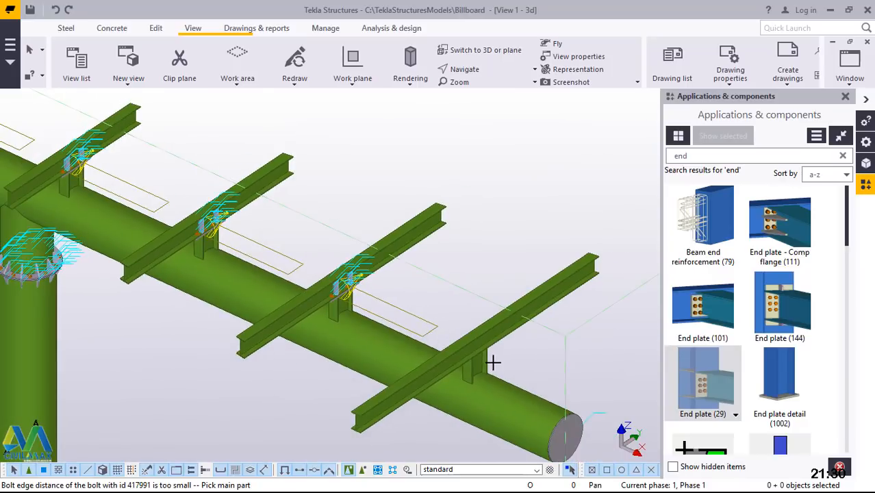
scroll(500, 373, "up", 3)
left_click(507, 370)
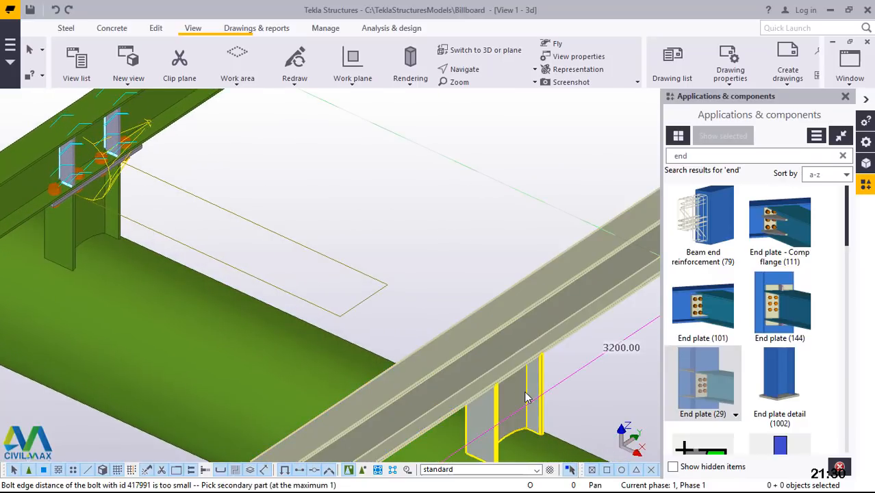
left_click(526, 397)
Step: End the End plate command, redraw the view and inspect the first crossbeam's end plate connection
scroll(336, 307, "down", 5)
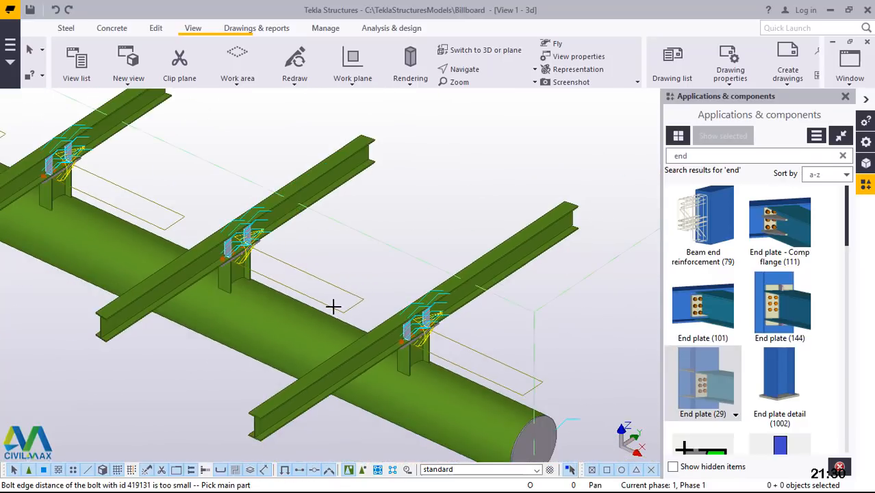
right_click(495, 223)
left_click(512, 230)
right_click(501, 156)
left_click(536, 220)
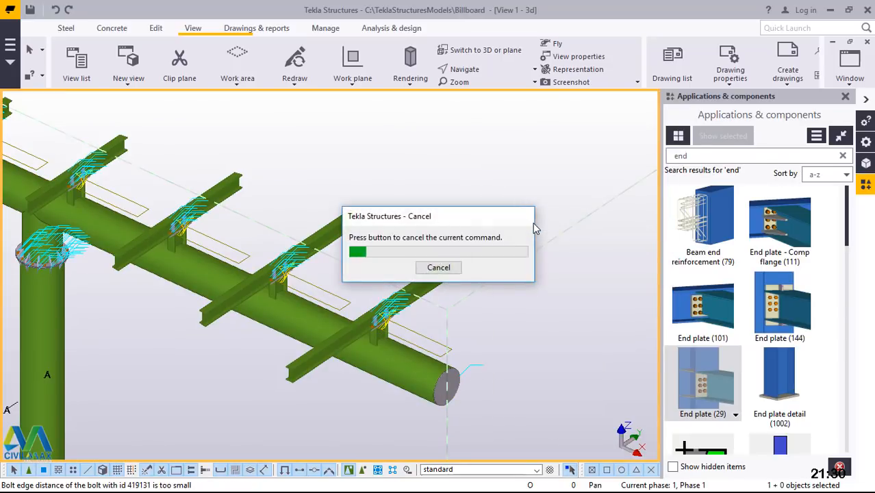
scroll(539, 327, "down", 2)
scroll(434, 244, "down", 3)
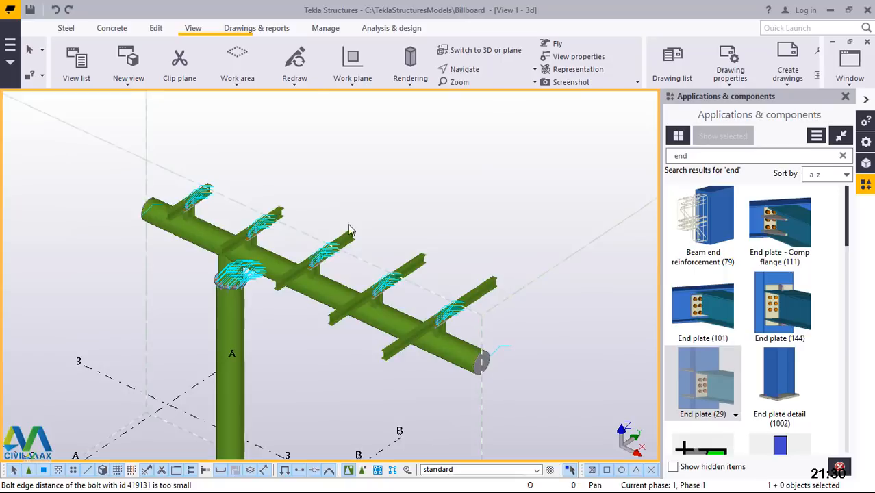
scroll(336, 274, "up", 5)
scroll(336, 272, "up", 5)
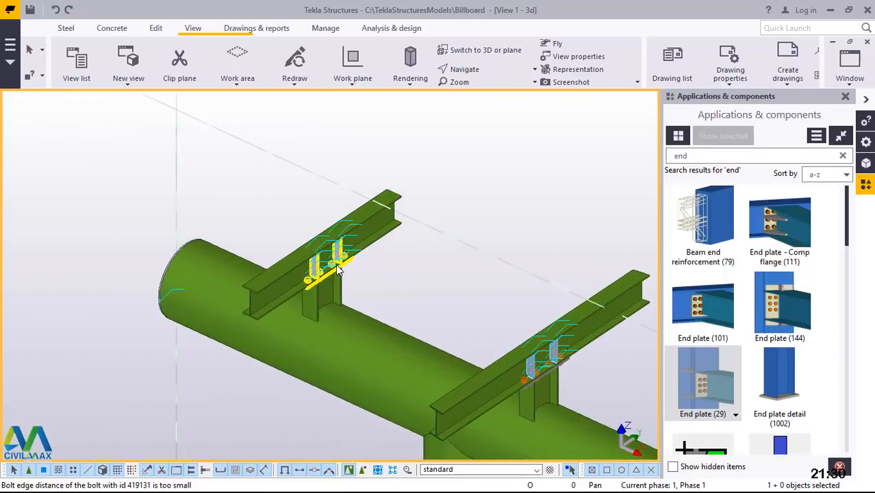
scroll(159, 323, "up", 3)
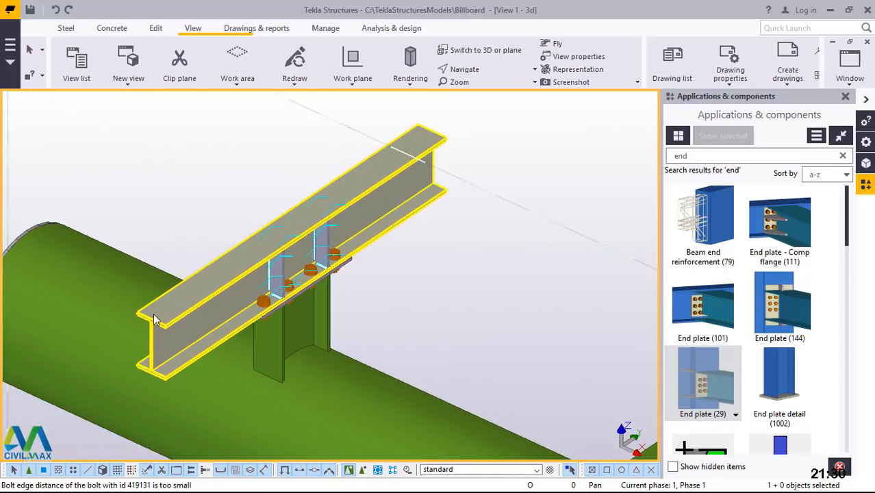